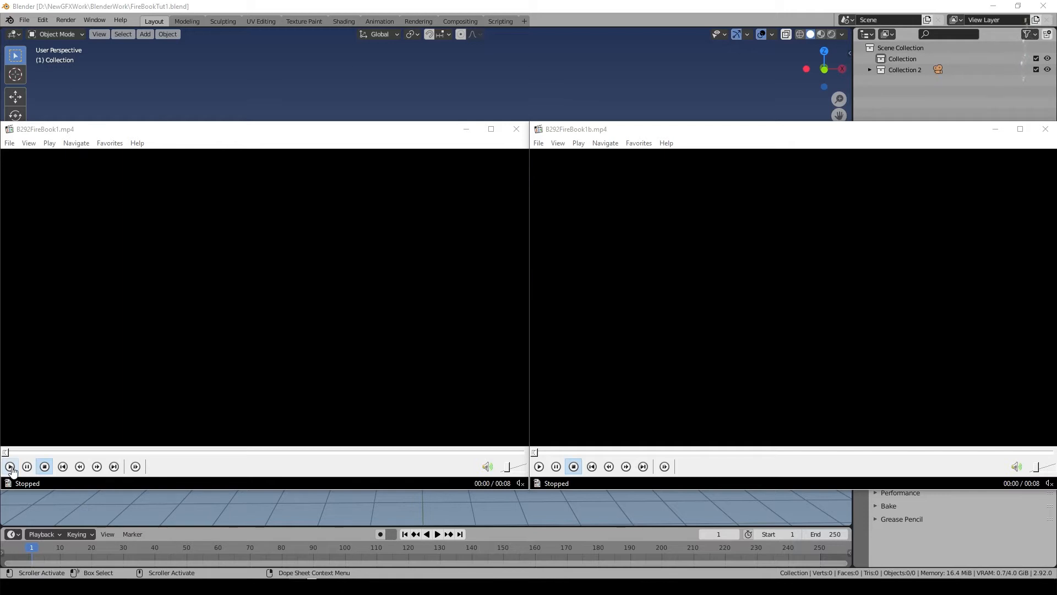
# Play the rendered example video B292FireBook1.mp4 to review the burning book effect
pyautogui.click(10, 467)
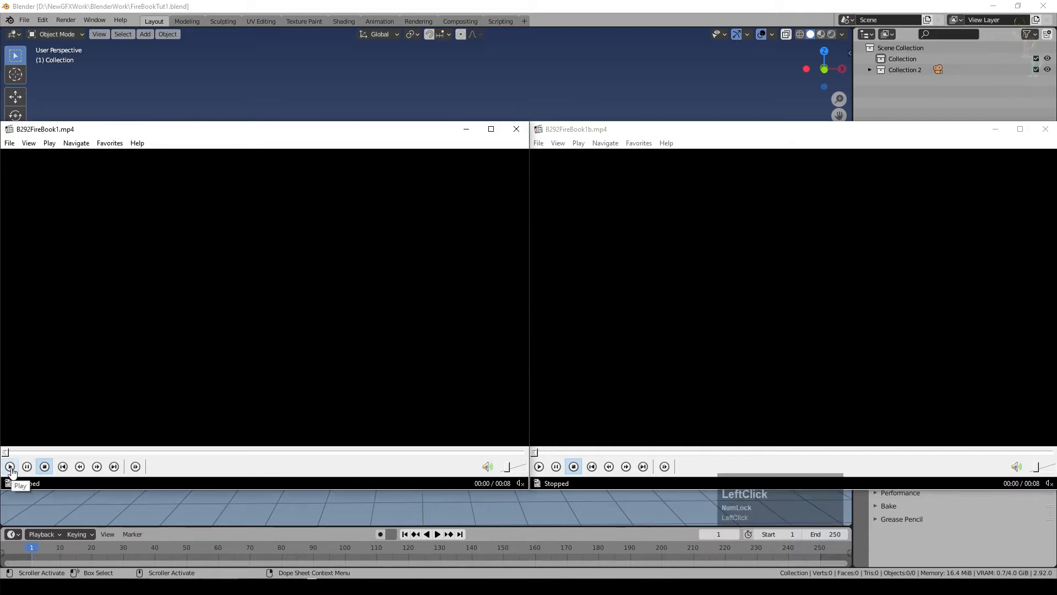
pyautogui.click(11, 467)
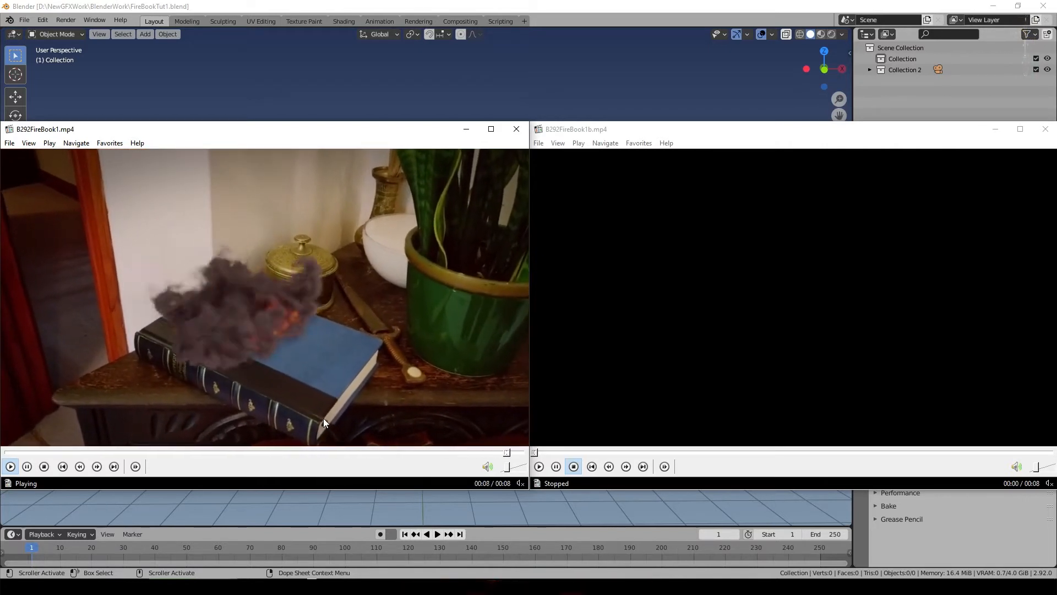
pyautogui.click(609, 392)
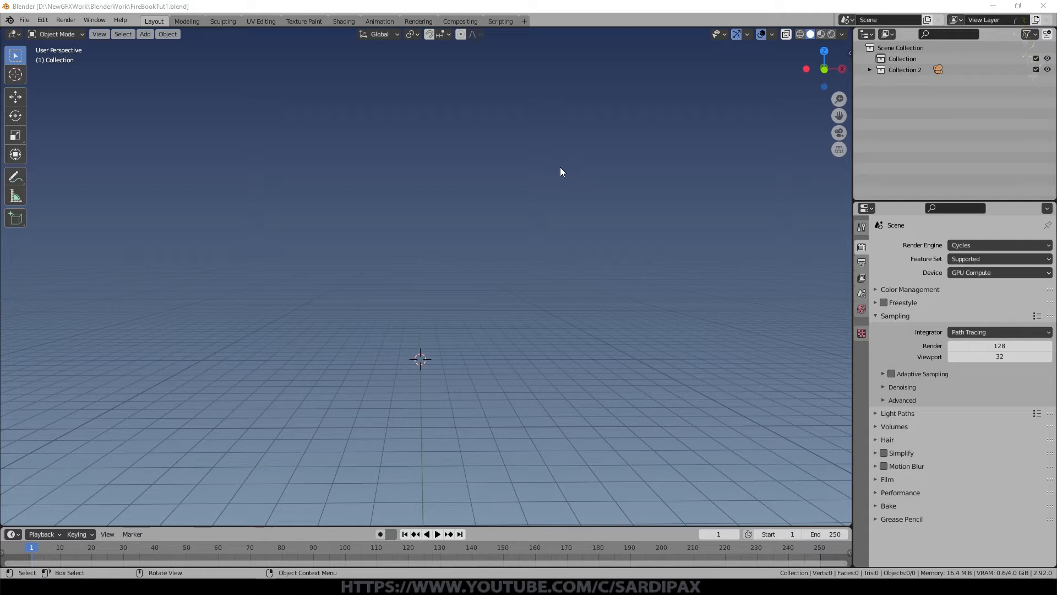
# Add a VFX Motion Tracking workspace to the project
pyautogui.click(524, 21)
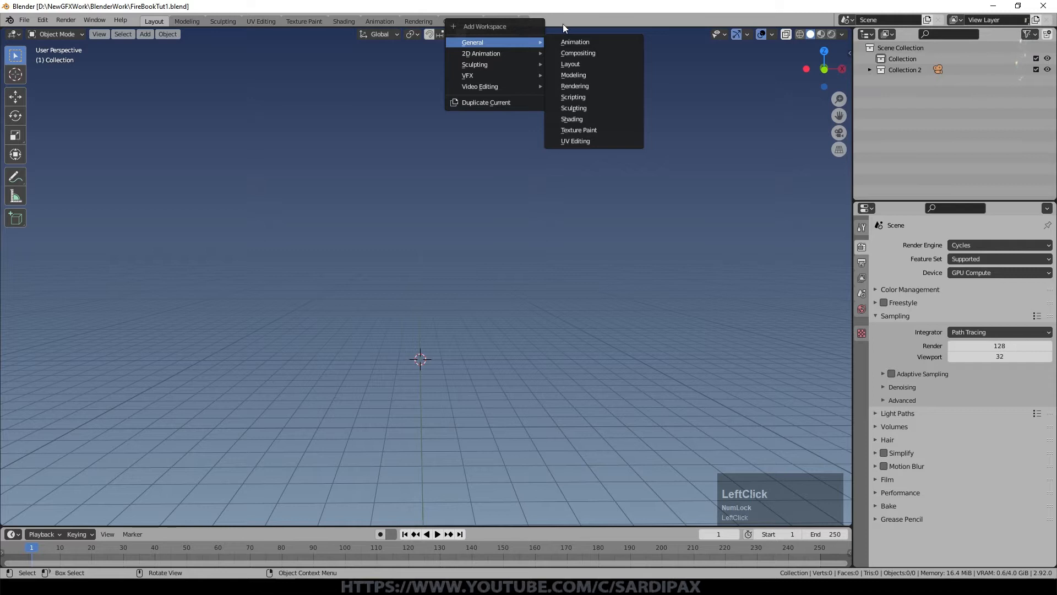
pyautogui.moveTo(536, 74)
pyautogui.click(590, 97)
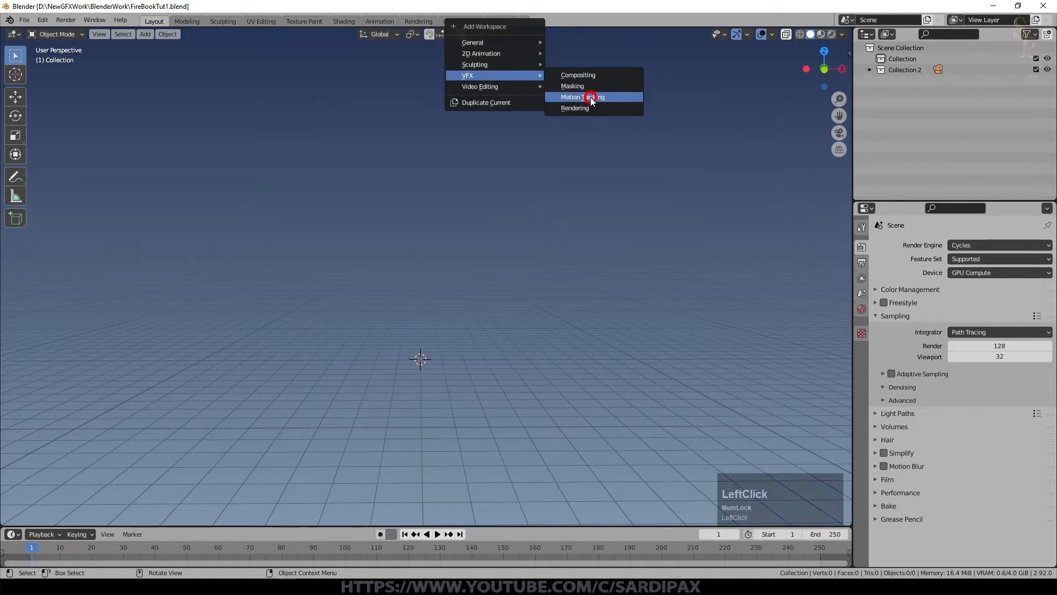
# Load VIDEO0085.mp4 from the The Book 1 folder as the tracking clip and match the scene frame range to it
pyautogui.click(157, 195)
pyautogui.click(173, 208)
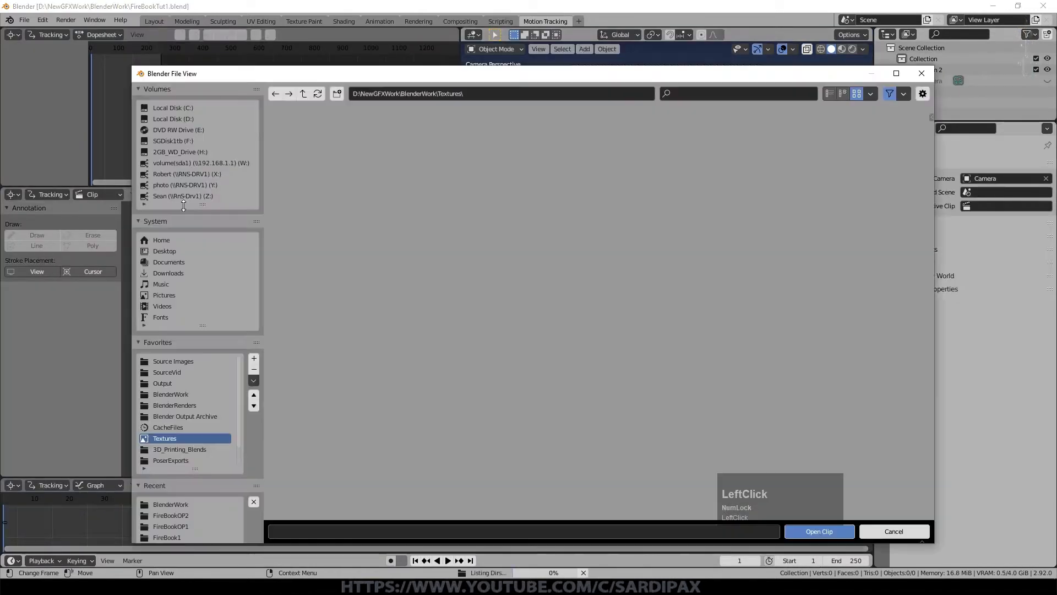
pyautogui.doubleClick(273, 495)
pyautogui.click(302, 119)
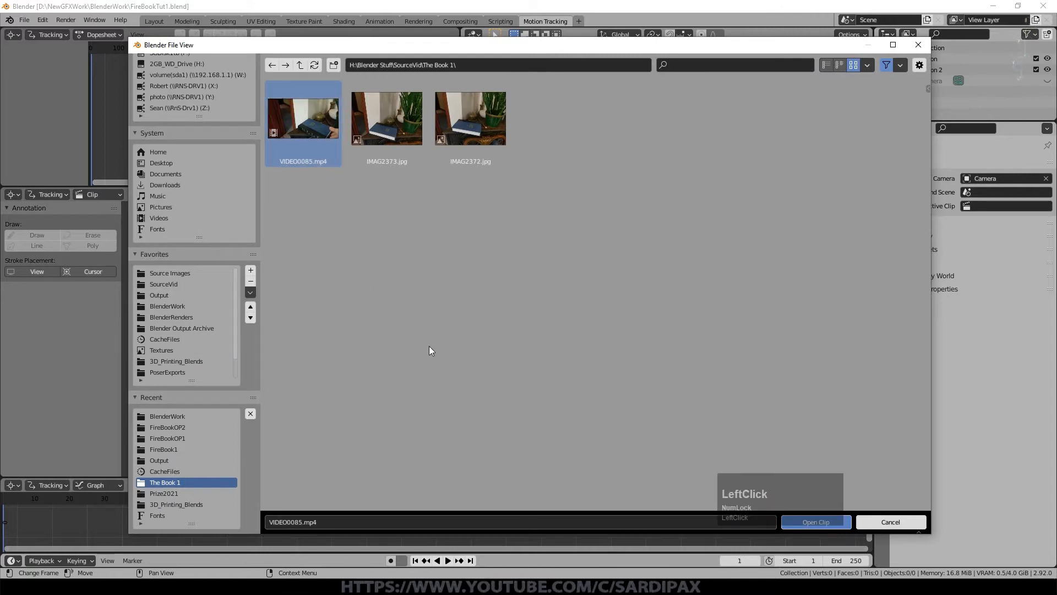
pyautogui.click(848, 529)
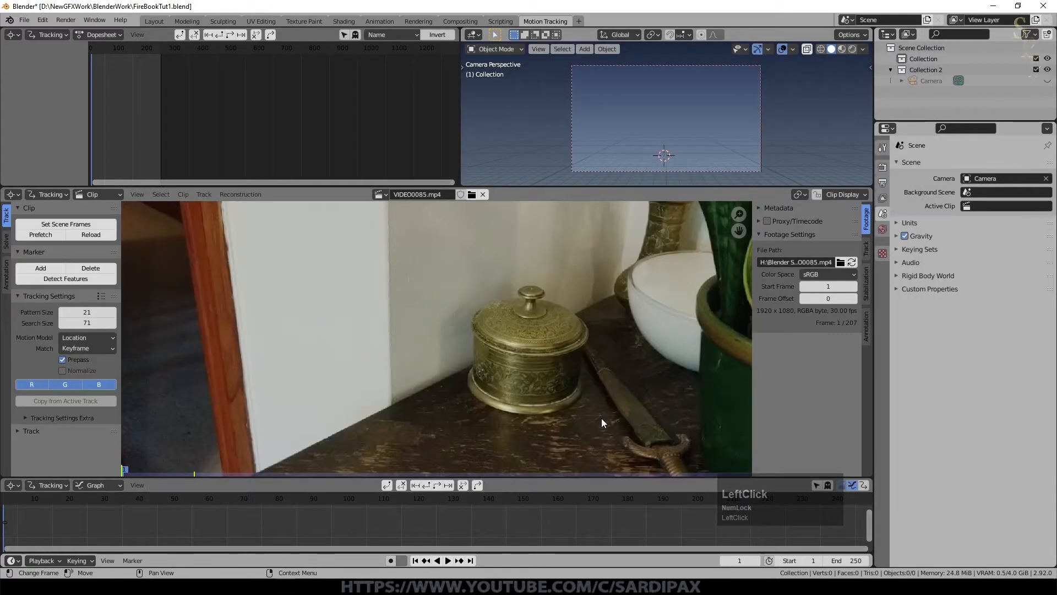
pyautogui.click(71, 224)
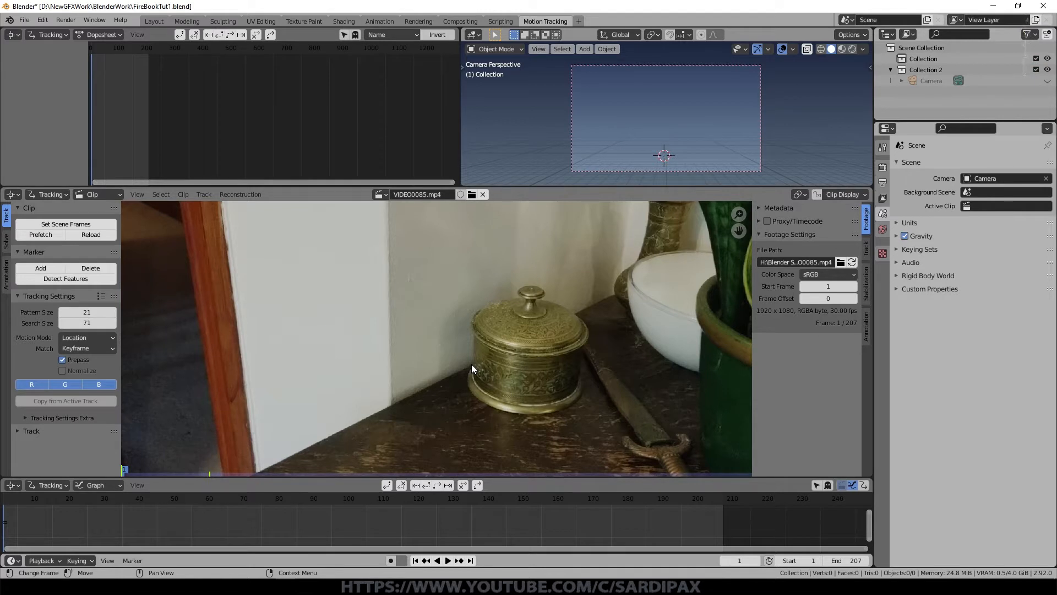
# Play the footage to watch the book being placed, and return to the first frame
pyautogui.scroll(-3, 469, 368)
pyautogui.press('space')
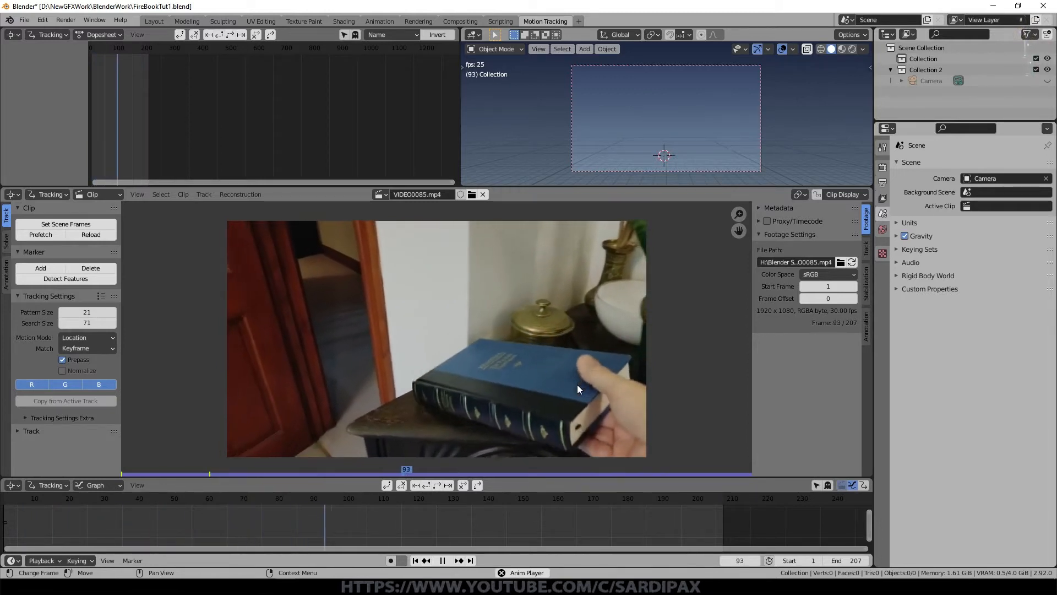
pyautogui.press('space')
pyautogui.click(415, 561)
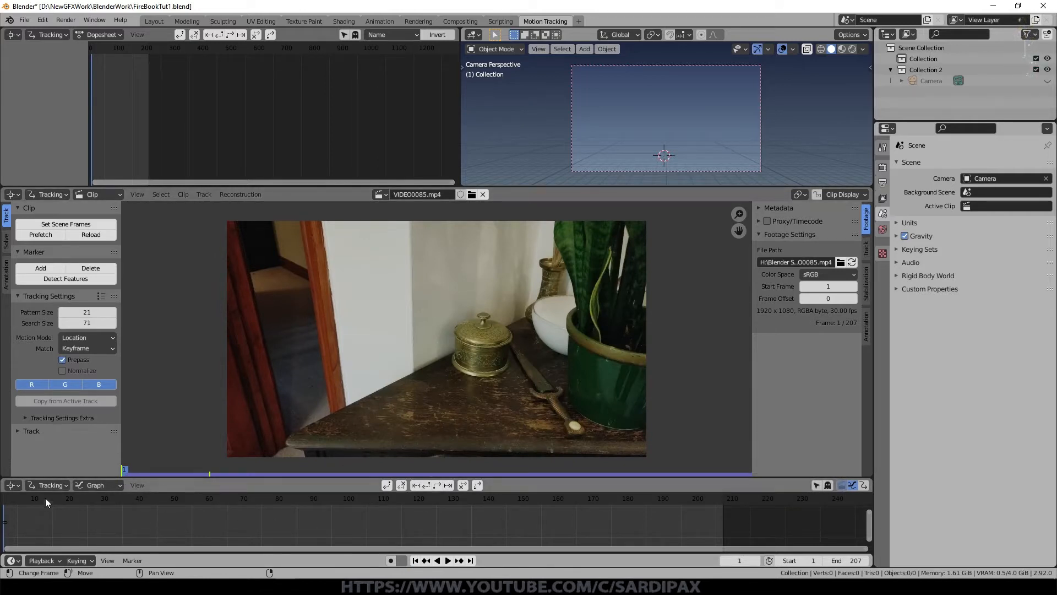
# Scrub through the frames where the book enters the shot and stop the playhead at frame 72
pyautogui.moveTo(229, 502)
pyautogui.mouseDown()
pyautogui.moveTo(276, 502)
pyautogui.moveTo(196, 500)
pyautogui.moveTo(231, 497)
pyautogui.mouseUp()
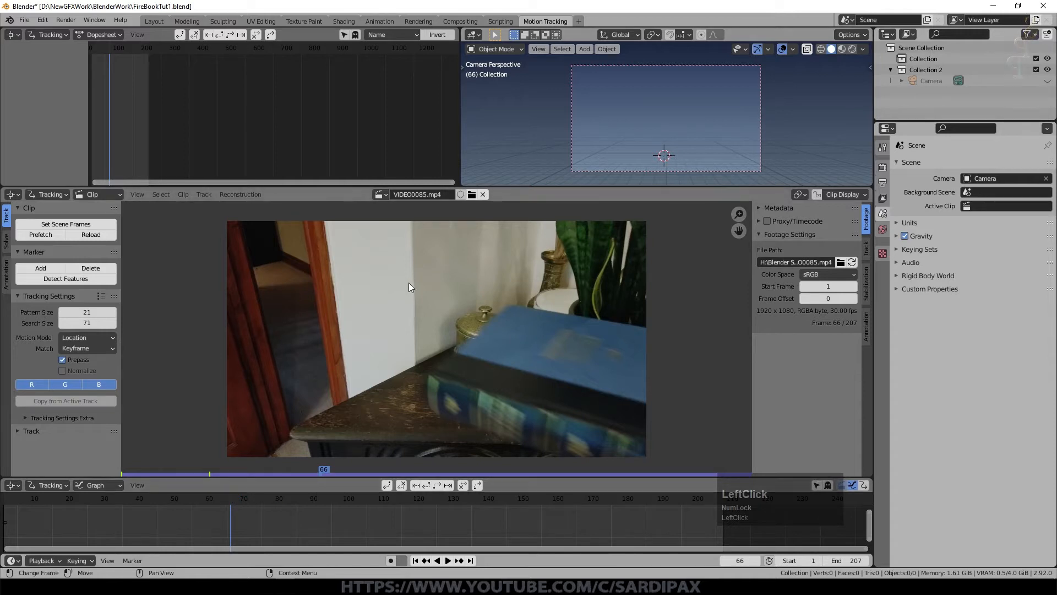
pyautogui.scroll(2, 507, 365)
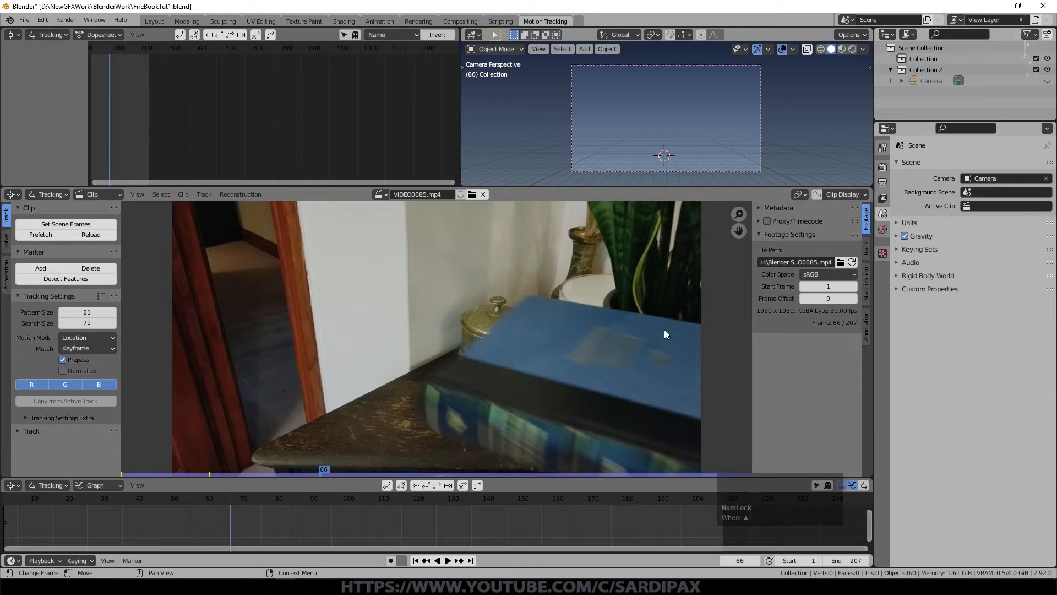
pyautogui.scroll(-1, 507, 317)
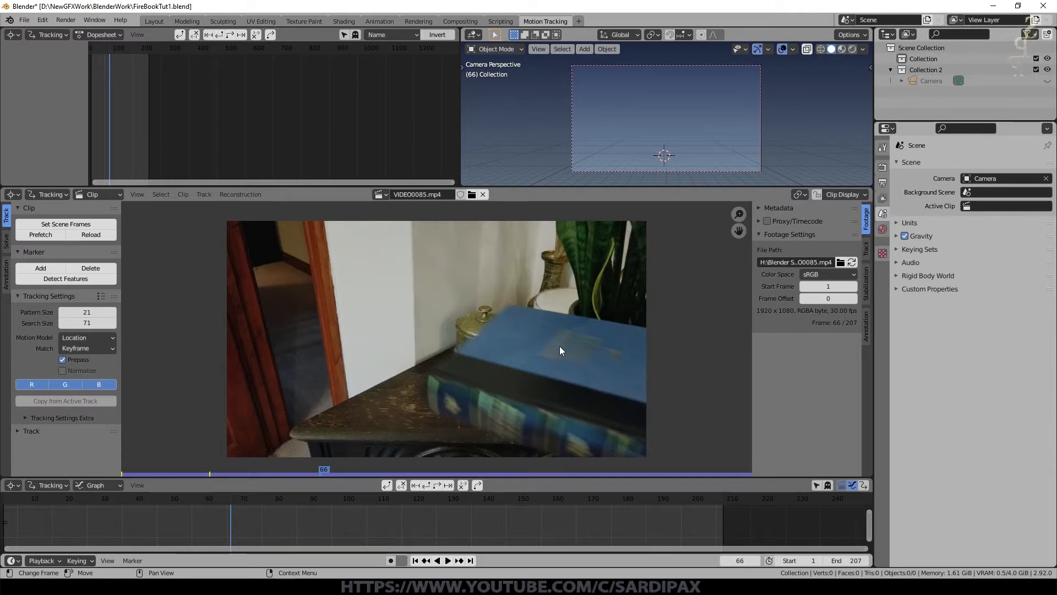
pyautogui.click(229, 489)
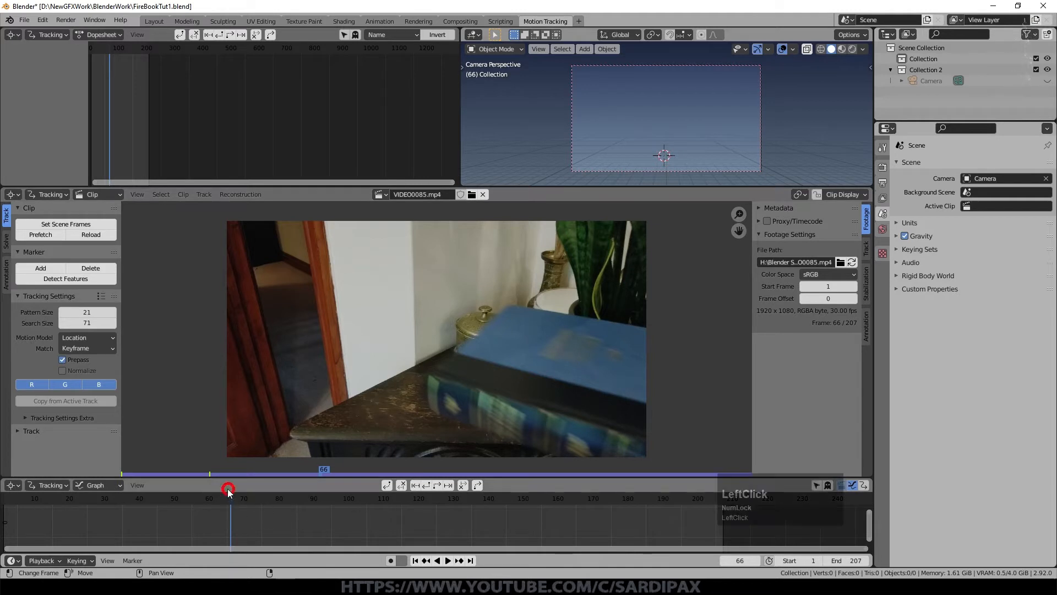
pyautogui.moveTo(227, 493)
pyautogui.mouseDown()
pyautogui.moveTo(189, 497)
pyautogui.moveTo(230, 497)
pyautogui.mouseUp()
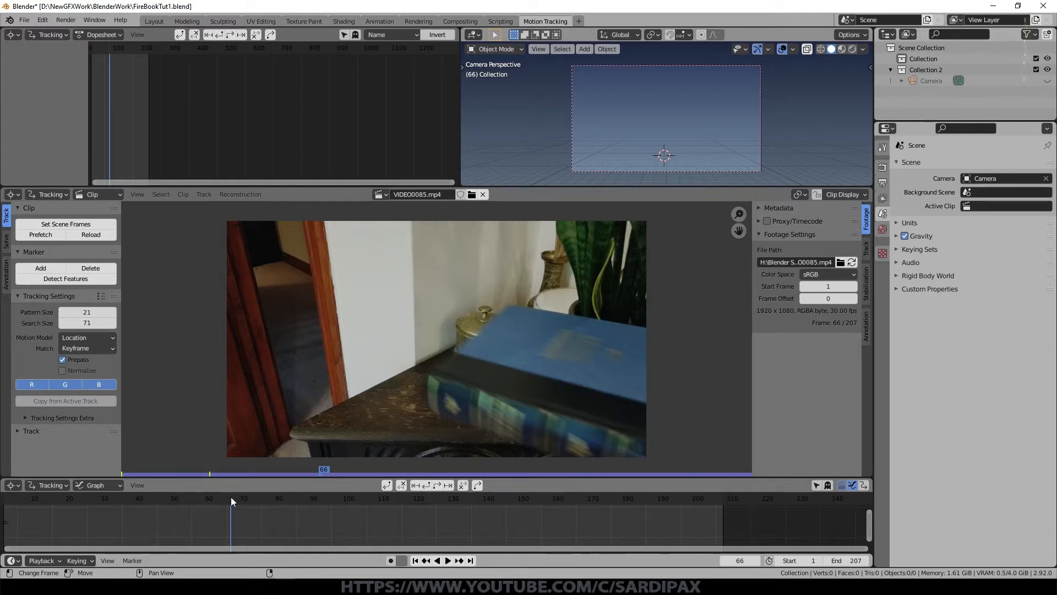
pyautogui.moveTo(230, 497); pyautogui.dragTo(252, 496)
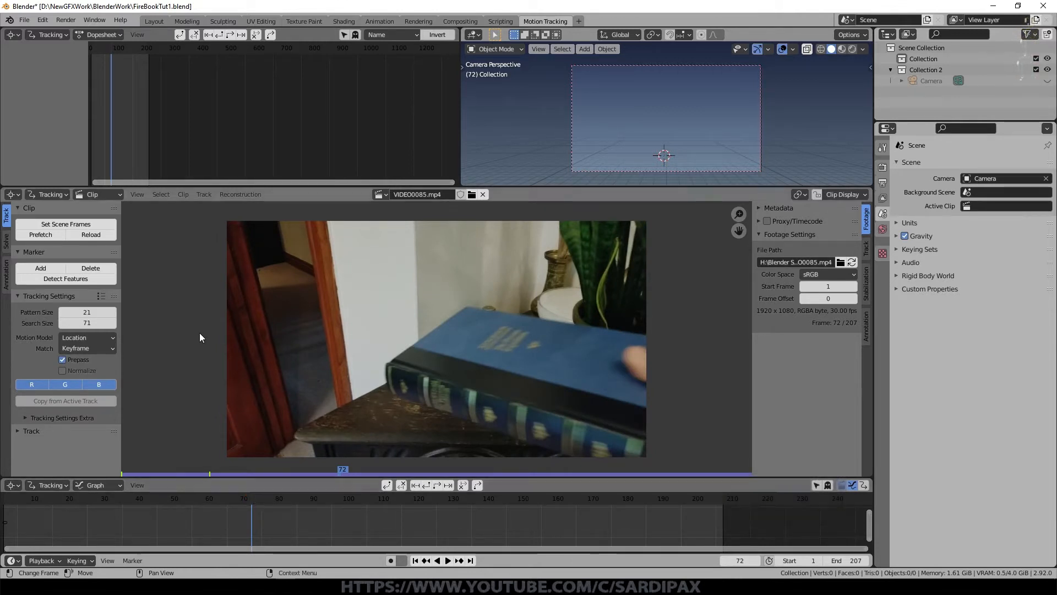
pyautogui.moveTo(252, 500)
pyautogui.mouseDown()
pyautogui.moveTo(264, 498)
pyautogui.moveTo(241, 498)
pyautogui.moveTo(256, 500)
pyautogui.mouseUp()
# Add a tracking marker at the small gold emblem on the book cover and enlarge it to surround the emblem
pyautogui.click(44, 268)
pyautogui.click(537, 344)
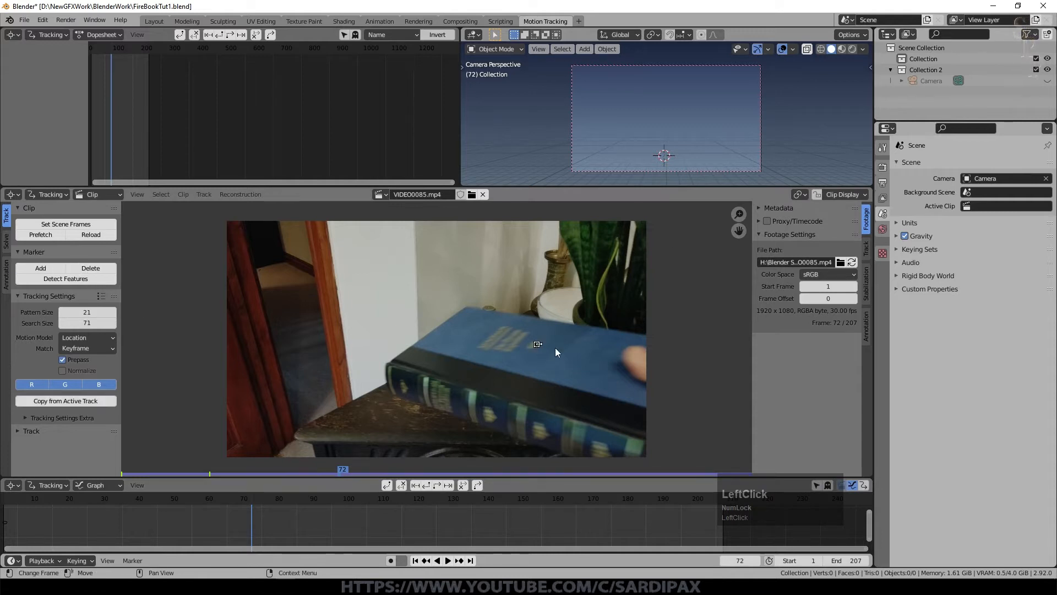
pyautogui.press('s')
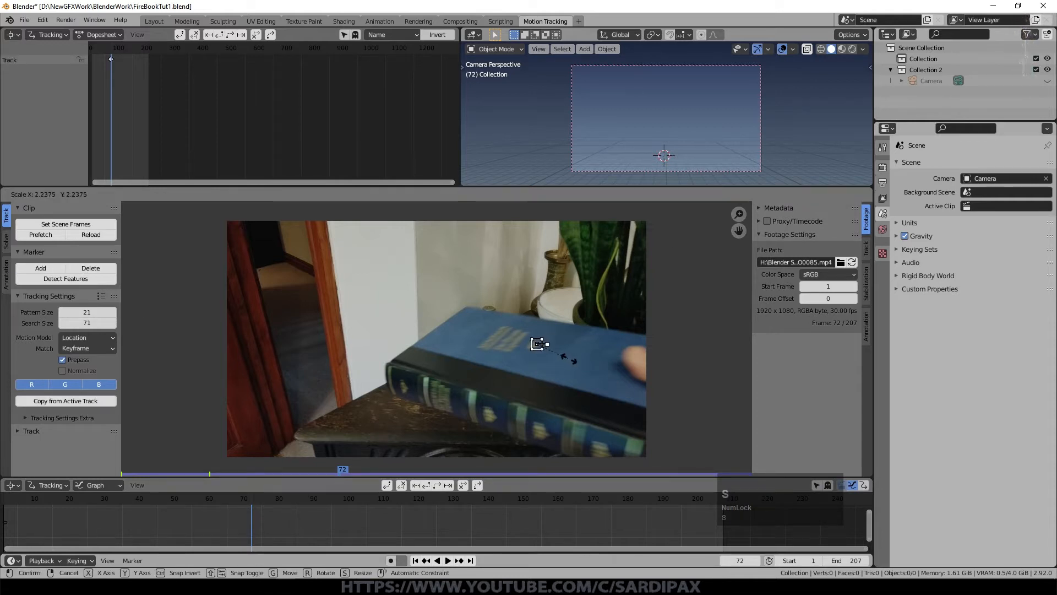
pyautogui.click(600, 361)
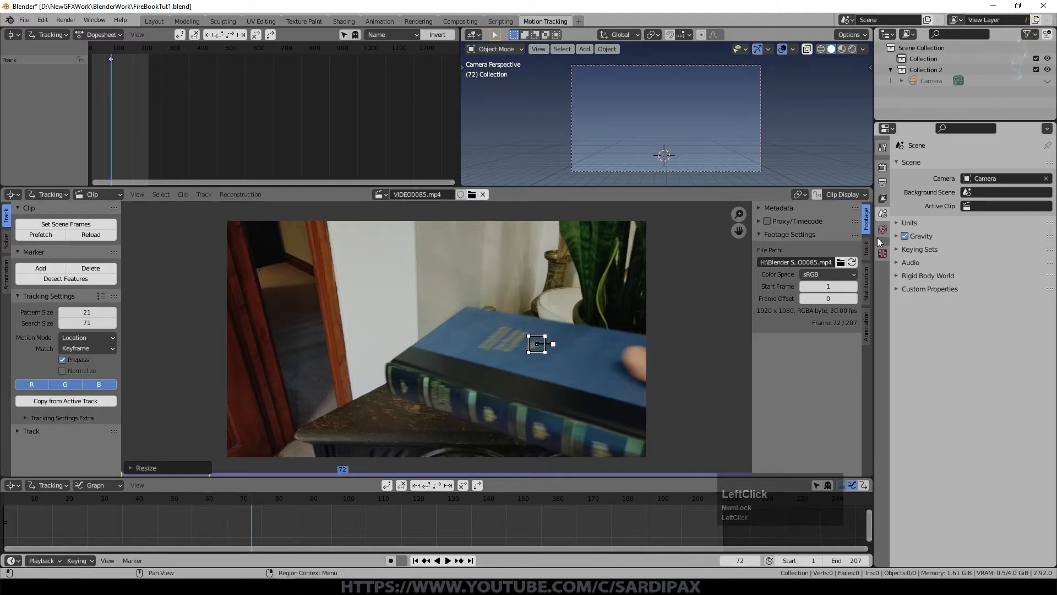
# Show the track's settings with its preview and centre the marker on the gold emblem
pyautogui.click(866, 249)
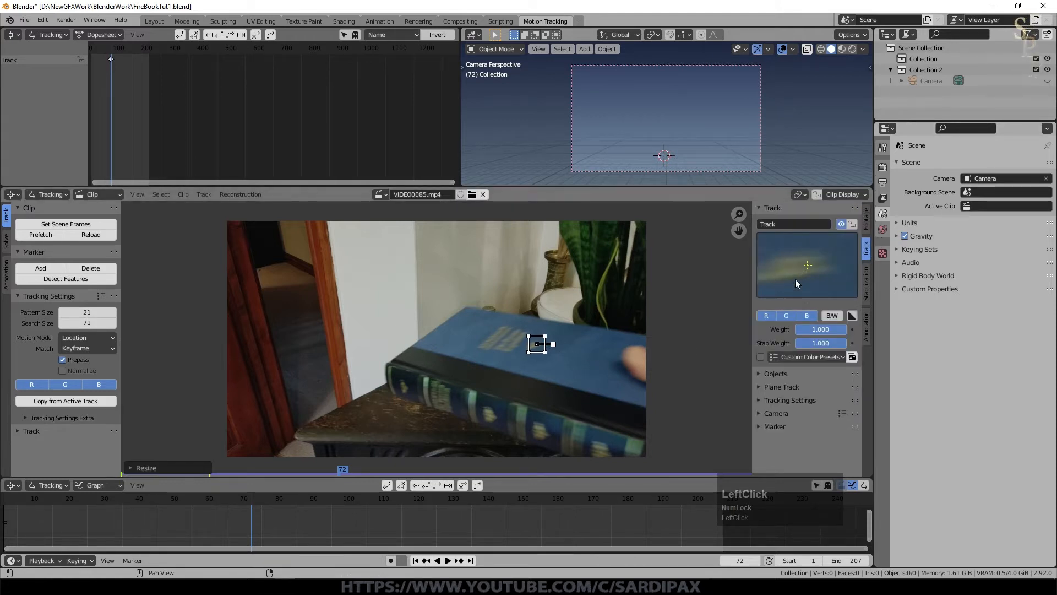
pyautogui.press('g')
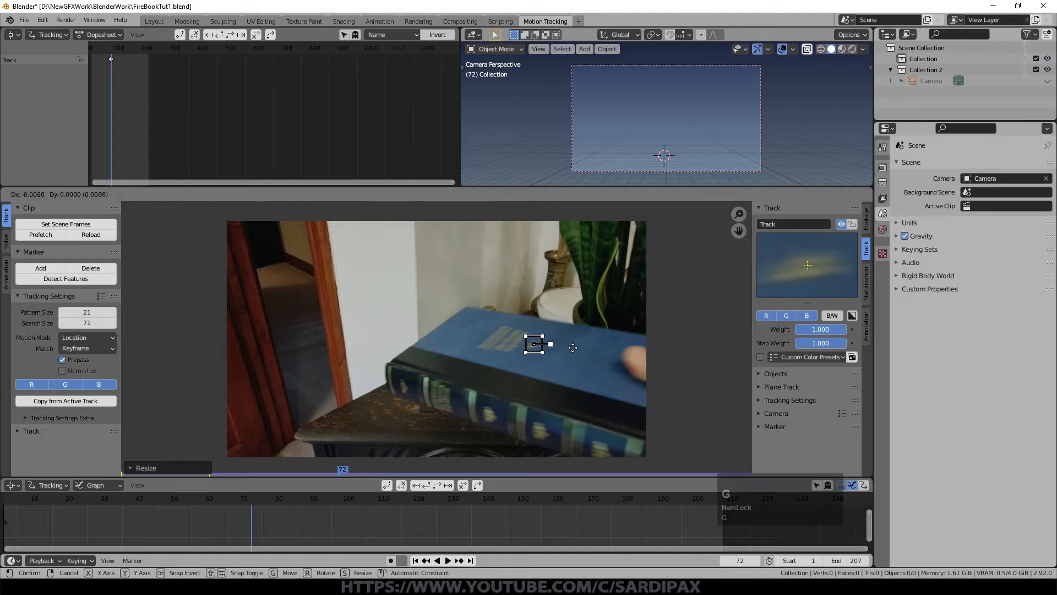
pyautogui.click(572, 347)
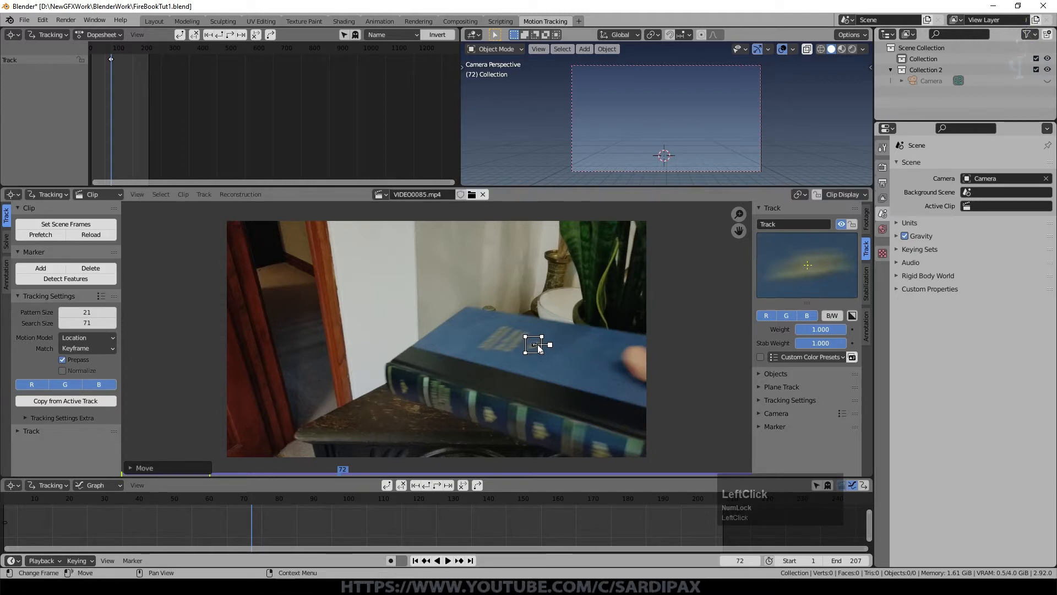
# Track the selected emblem marker forwards from frame 72
pyautogui.click(204, 195)
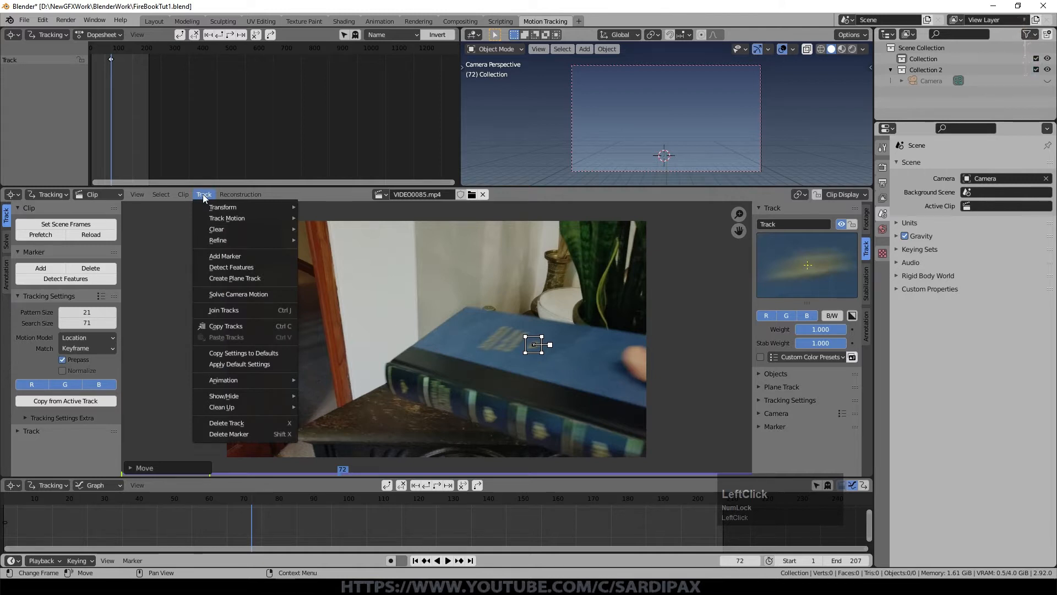
pyautogui.moveTo(248, 218)
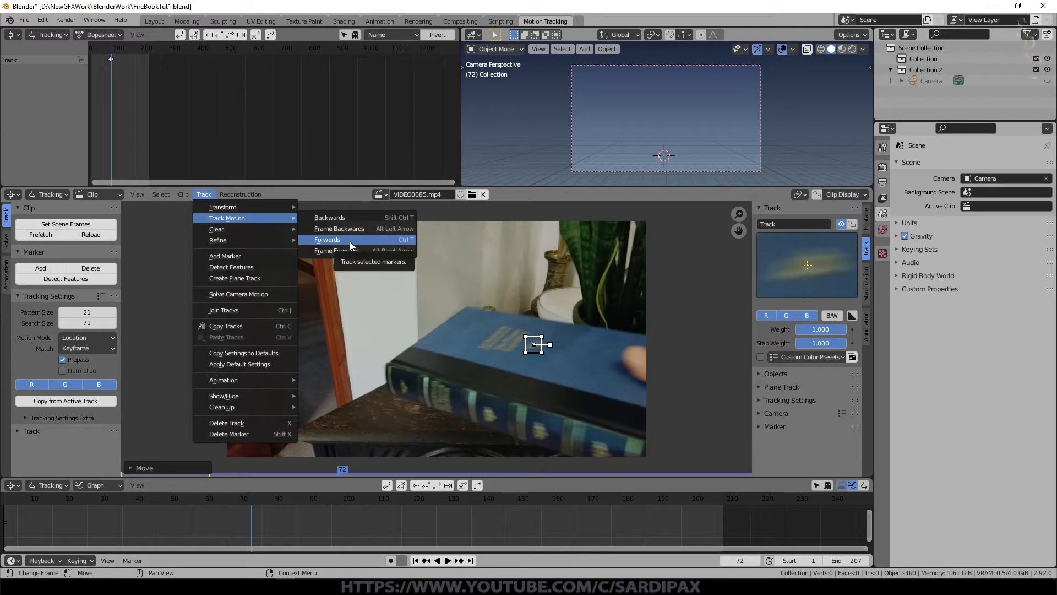
pyautogui.click(349, 240)
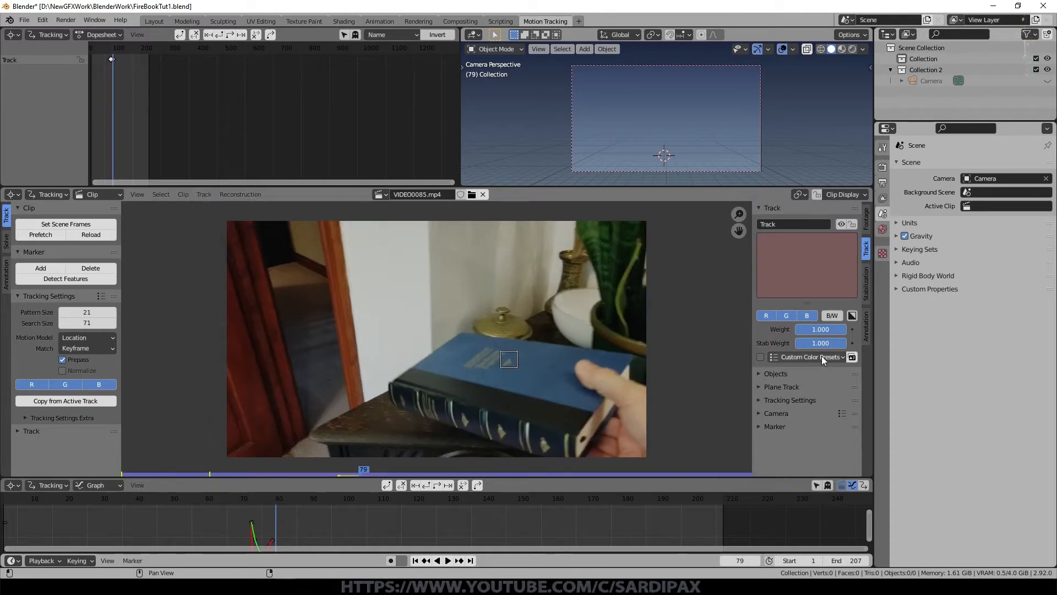
# Re-enable the lost marker at frame 79 by moving it slightly down onto the gold emblem
pyautogui.press('Left')
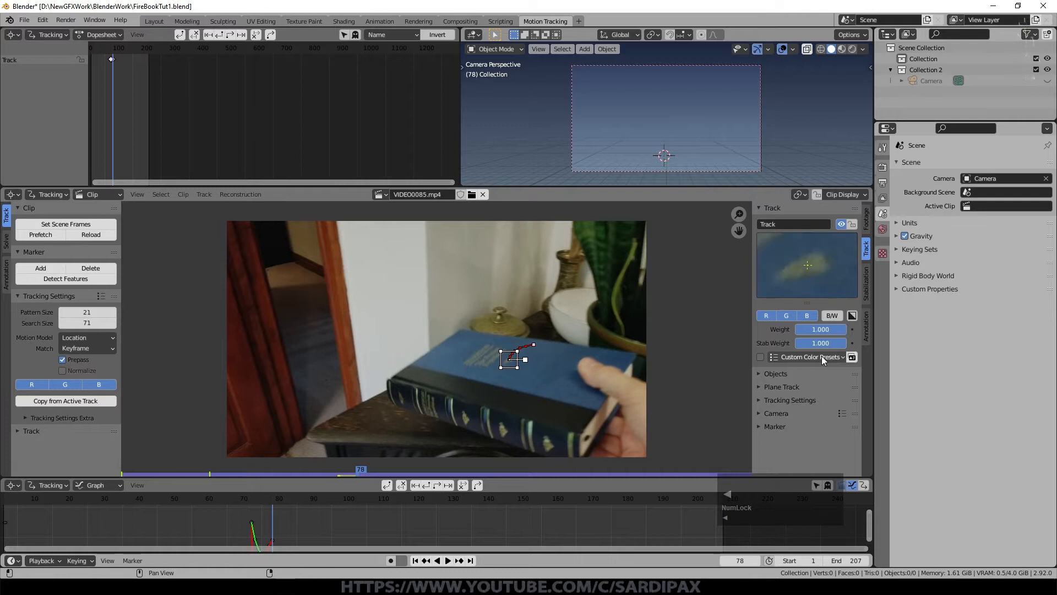
pyautogui.press('Right')
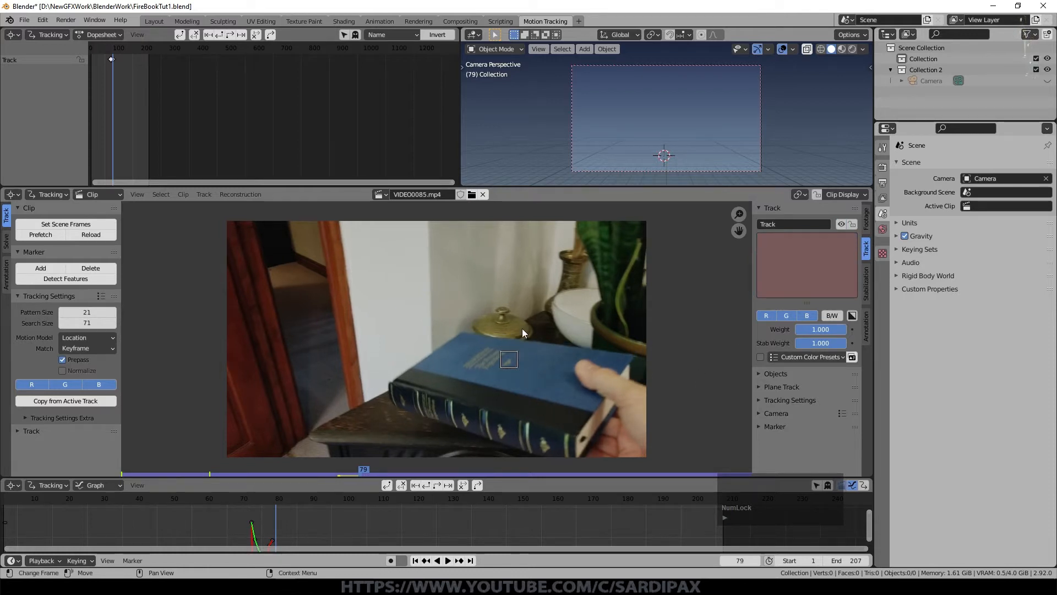
pyautogui.click(522, 328)
pyautogui.press('g')
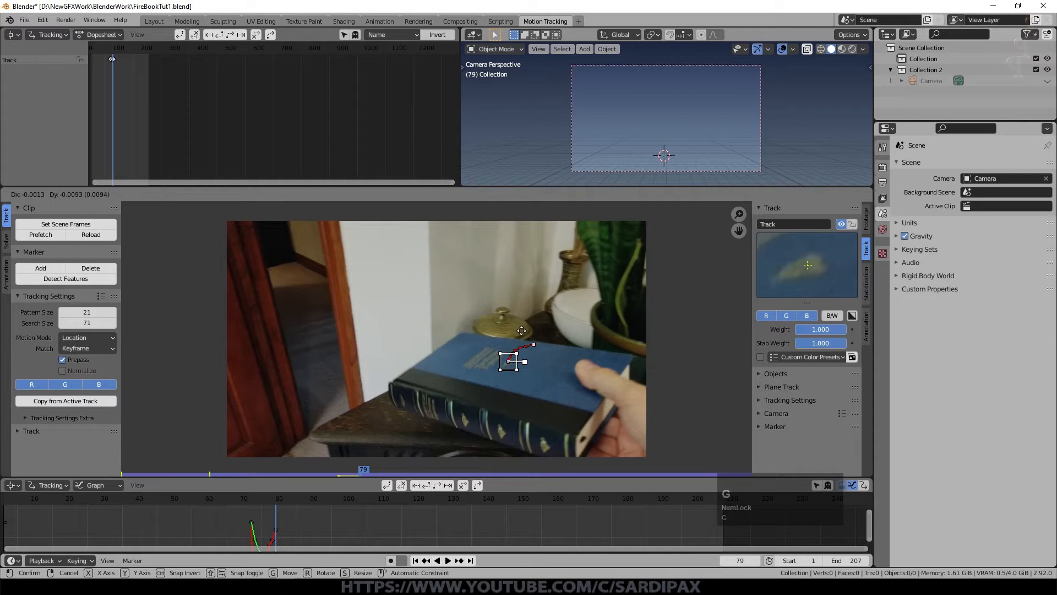
pyautogui.click(521, 330)
# Compare the marker's position on the emblem between frames 78, 79 and 80
pyautogui.press('Right')
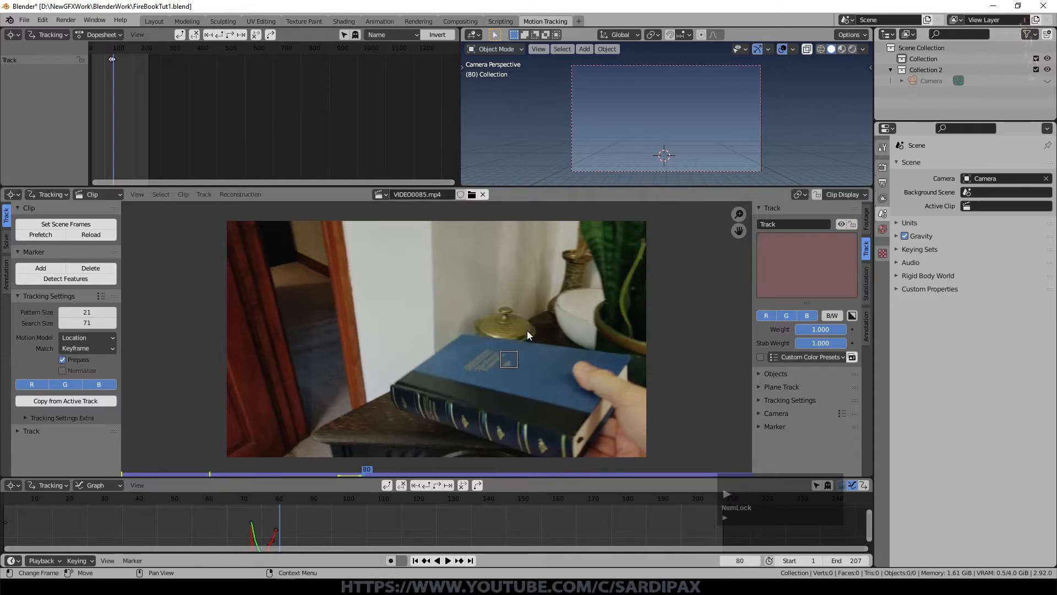
pyautogui.press('Left')
pyautogui.press('Left')
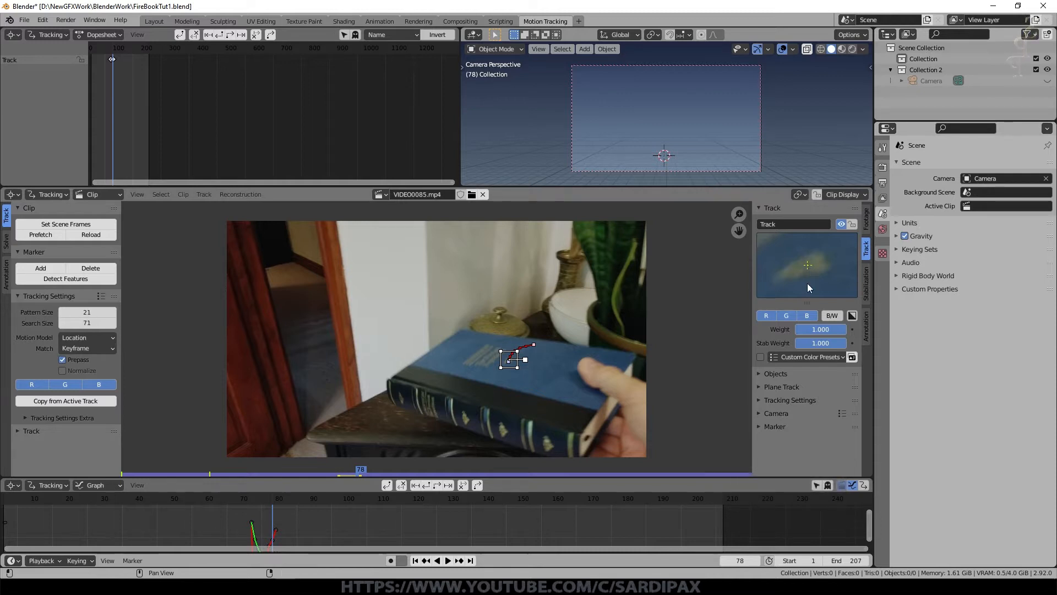
pyautogui.press('Right')
pyautogui.press('Left')
pyautogui.press('Right')
pyautogui.press('Left')
pyautogui.press('Right')
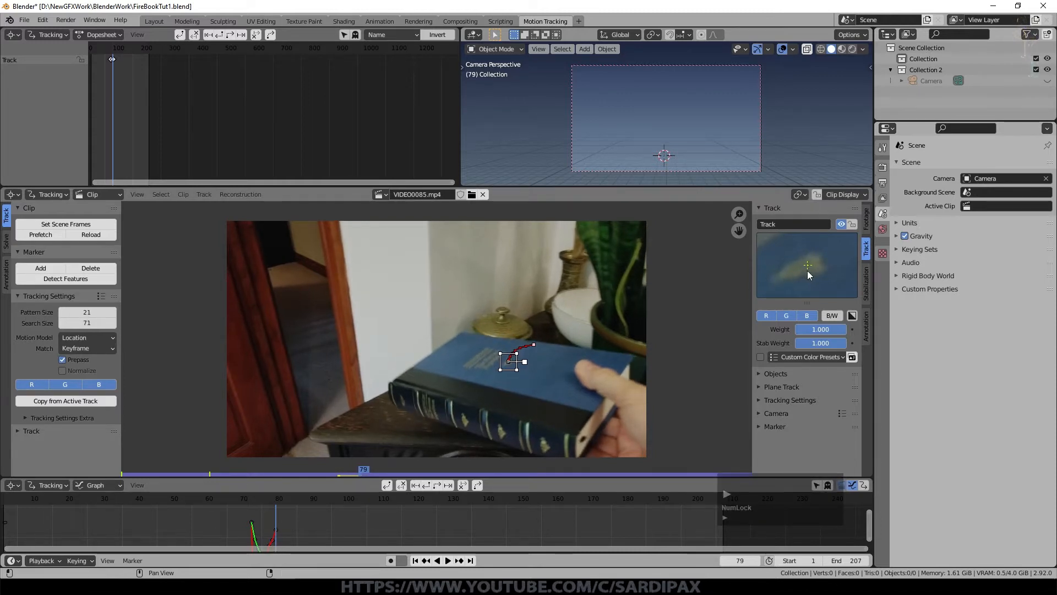
# Fine-tune the marker's position on the gold emblem at frame 79 and check it against frame 78
pyautogui.press('g')
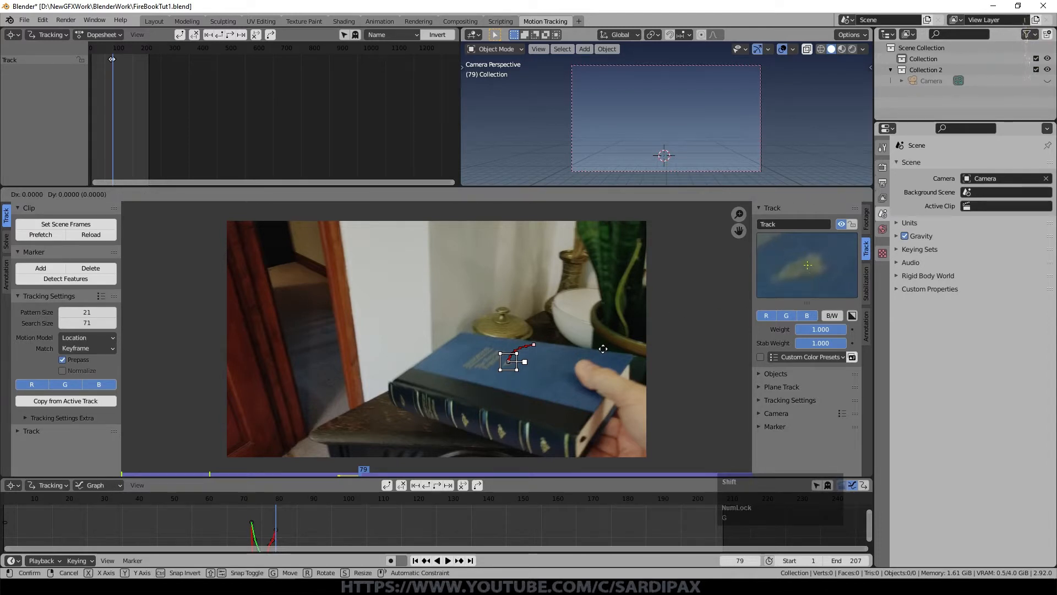
pyautogui.click(603, 349)
pyautogui.scroll(4, 534, 374)
pyautogui.moveTo(708, 394)
pyautogui.keyDown('shift'); pyautogui.mouseDown(button='middle')
pyautogui.moveTo(590, 276)
pyautogui.moveTo(633, 312)
pyautogui.mouseUp(button='middle'); pyautogui.keyUp('shift')
pyautogui.scroll(1, 598, 283)
pyautogui.press('g')
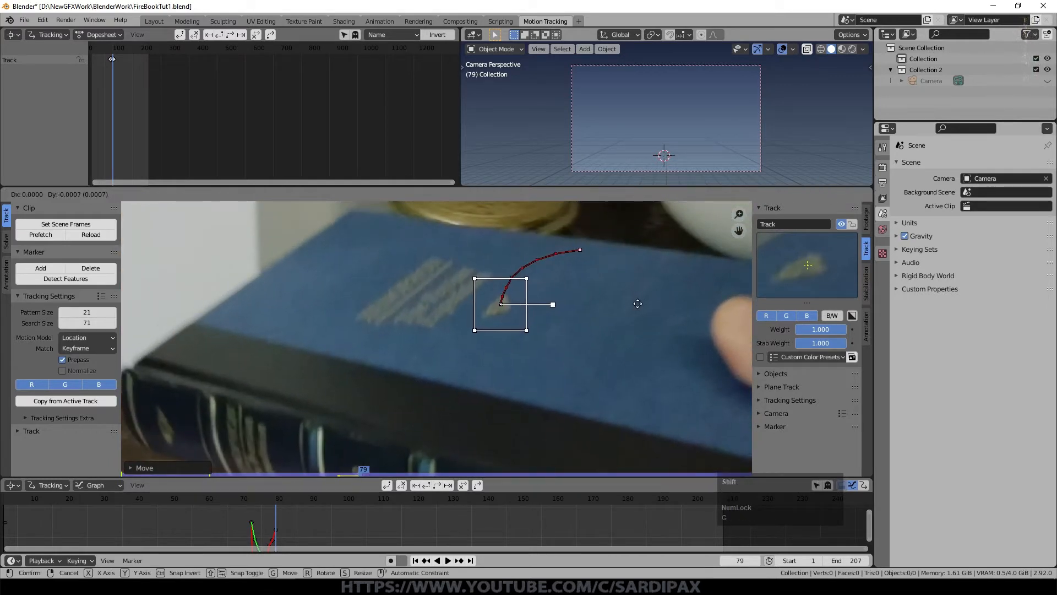
pyautogui.click(633, 300)
pyautogui.press('Left')
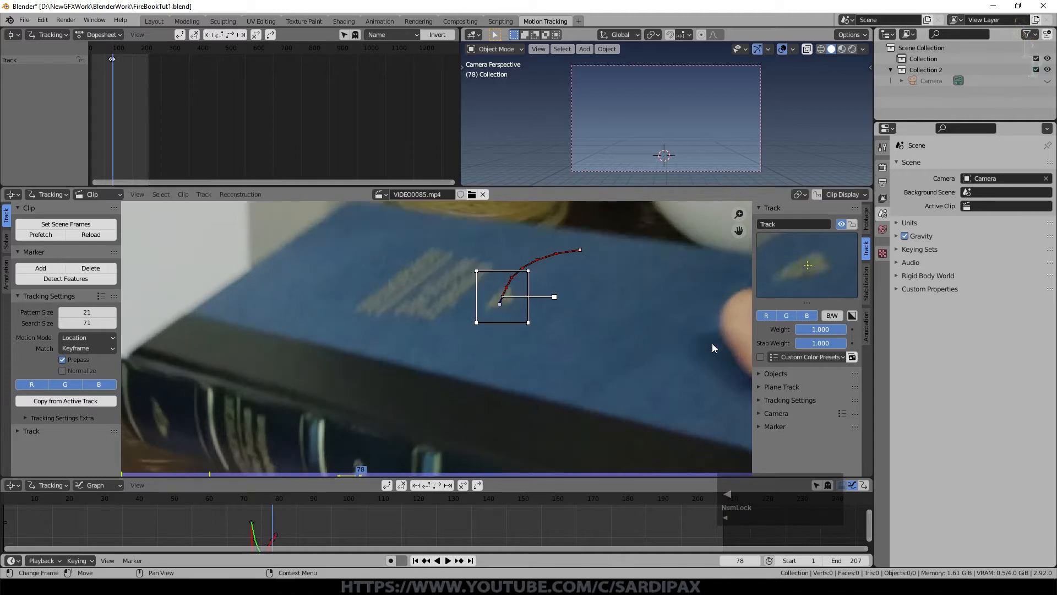
# Track the emblem marker forwards from frame 79 and step through the last tracked frames to check its position
pyautogui.press('Right')
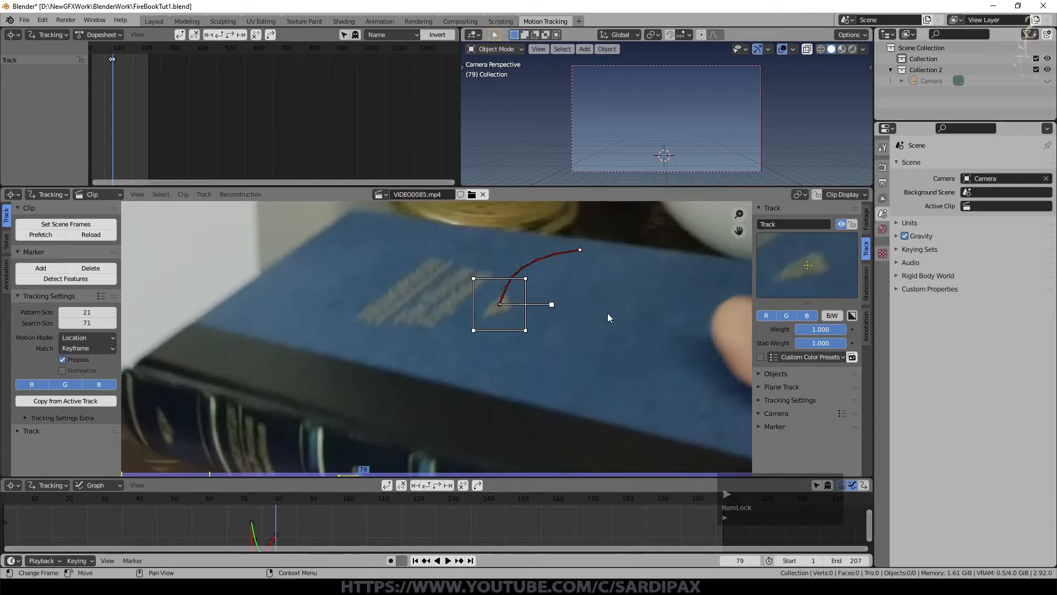
pyautogui.click(203, 194)
pyautogui.moveTo(256, 217)
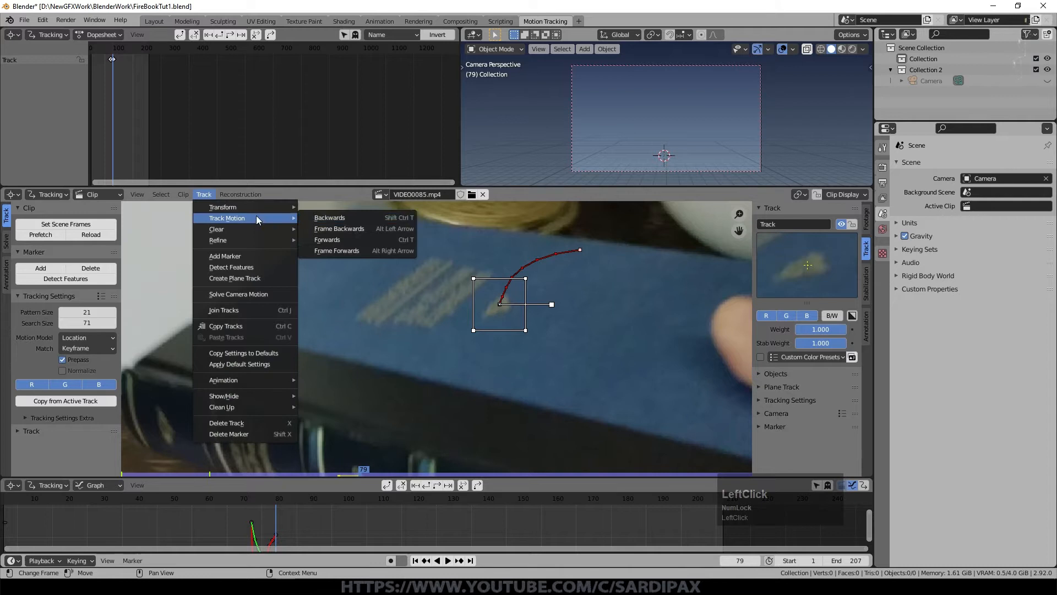
pyautogui.click(361, 240)
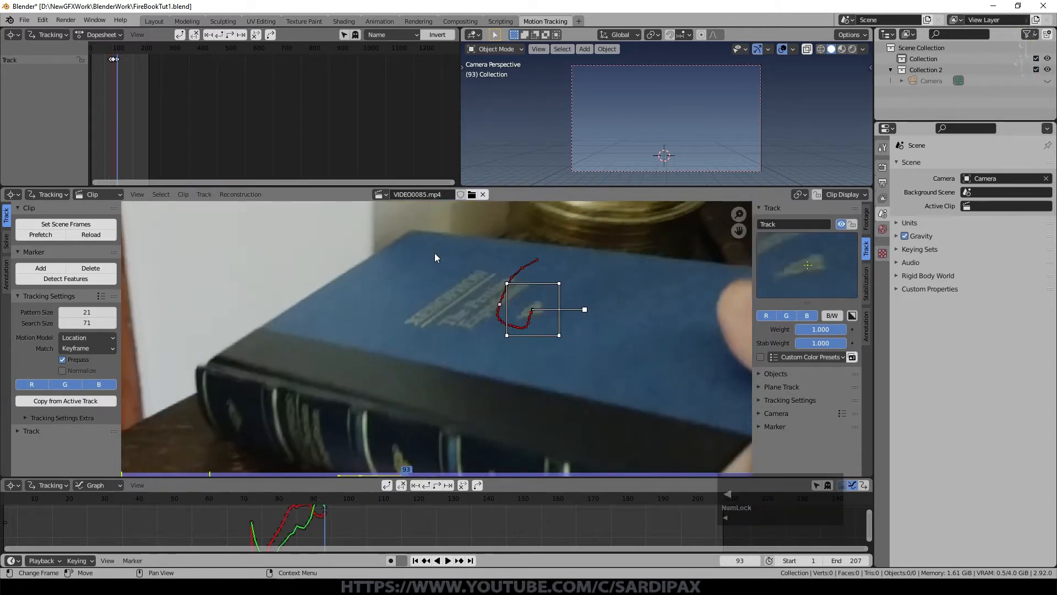
pyautogui.press('Left')
pyautogui.press('Left')
pyautogui.press('Left')
pyautogui.press('Right')
pyautogui.press('Right')
pyautogui.press('Right')
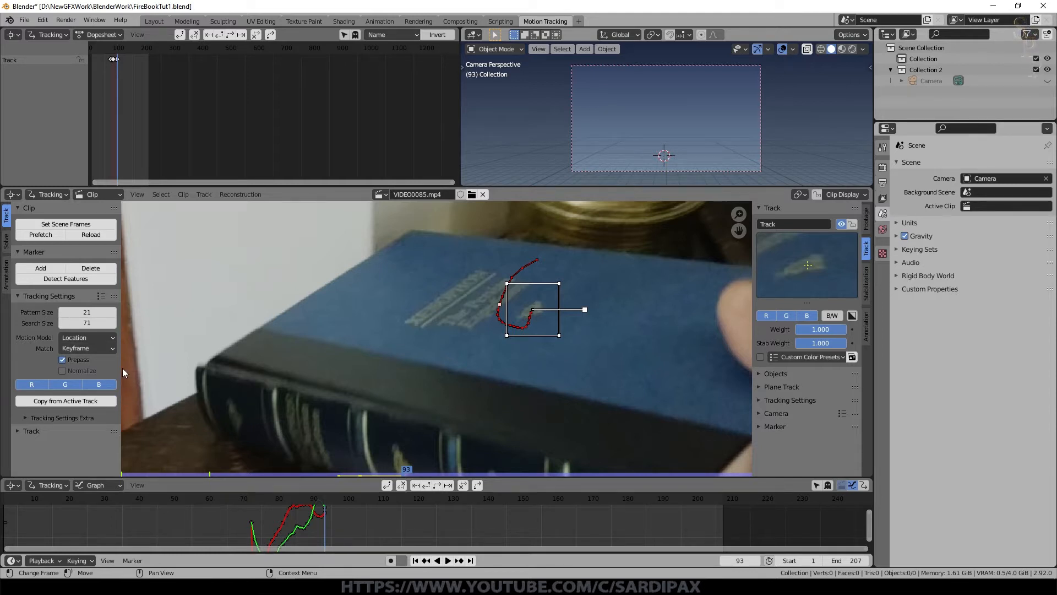
# Keep the tracking Match setting on Keyframe and enable Normalize
pyautogui.click(102, 349)
pyautogui.click(102, 363)
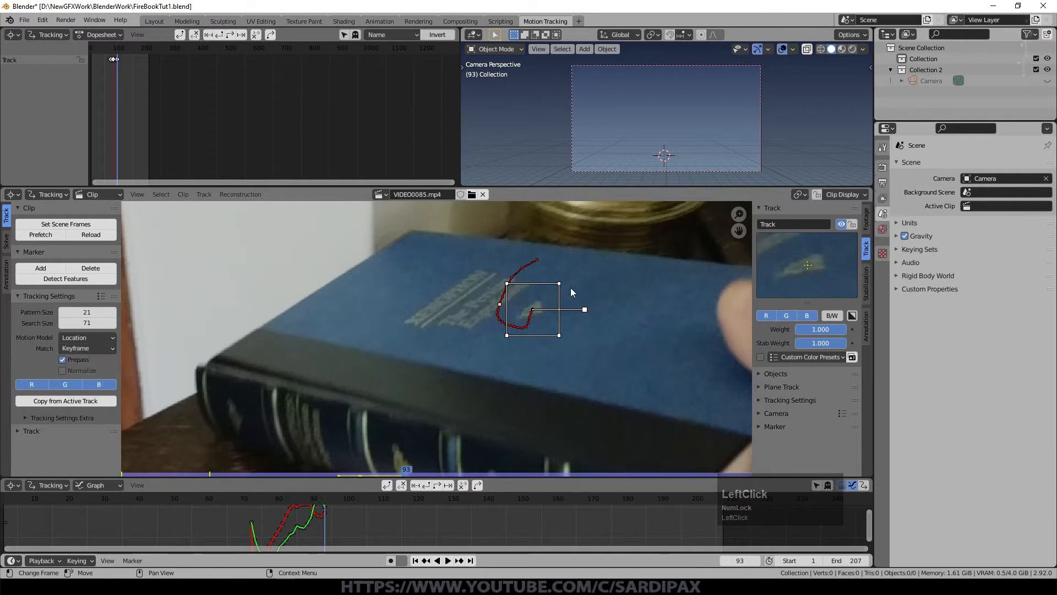
pyautogui.click(62, 371)
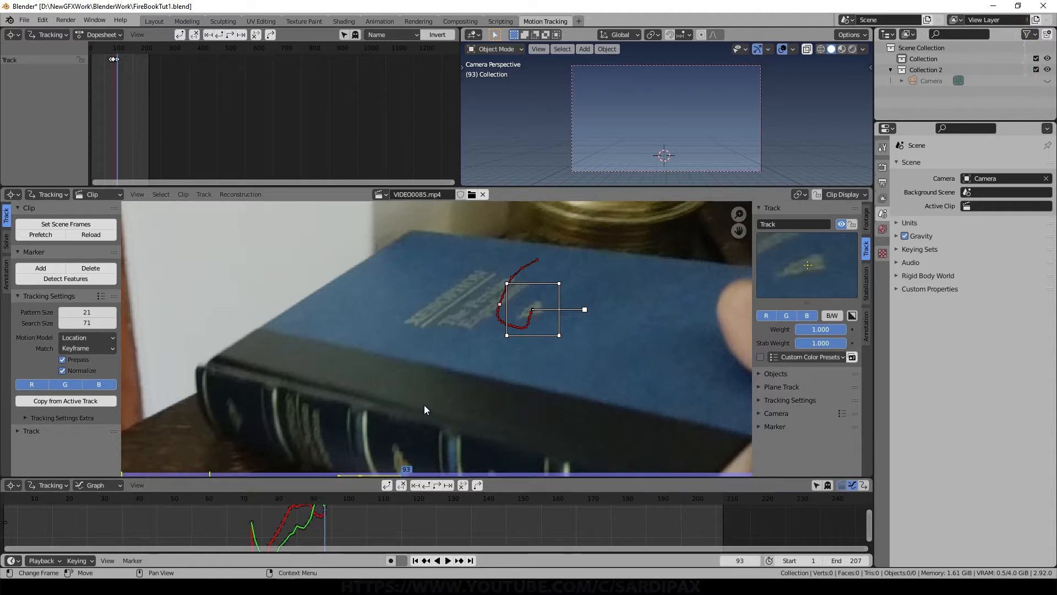
# Enlarge the track graph area and fit the marker's curves in view, checking the footage around frames 93 and 94
pyautogui.scroll(-2, 441, 521)
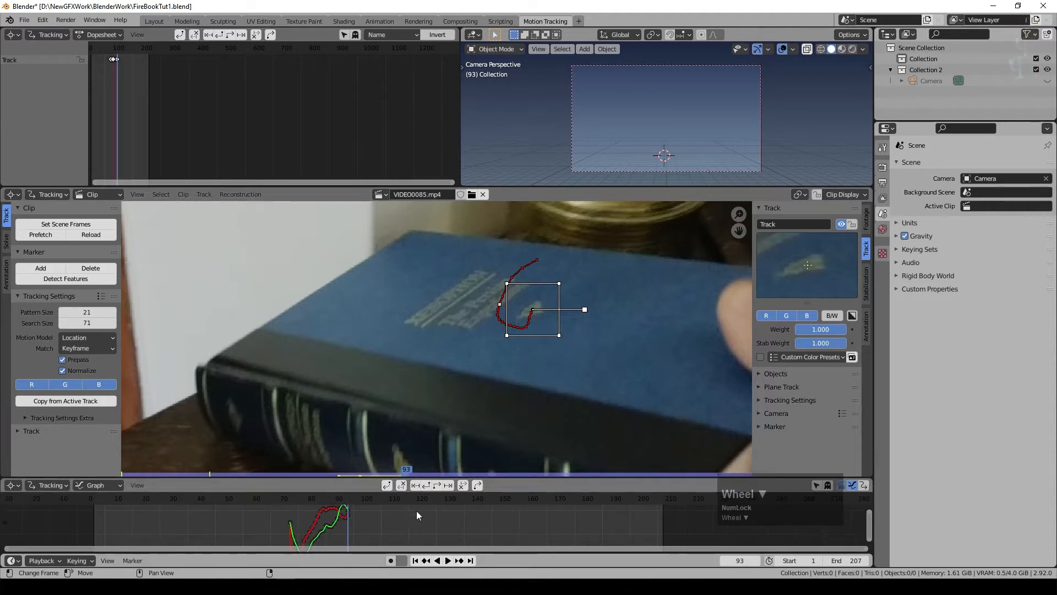
pyautogui.moveTo(496, 476); pyautogui.dragTo(497, 418)
pyautogui.scroll(-1, 457, 477)
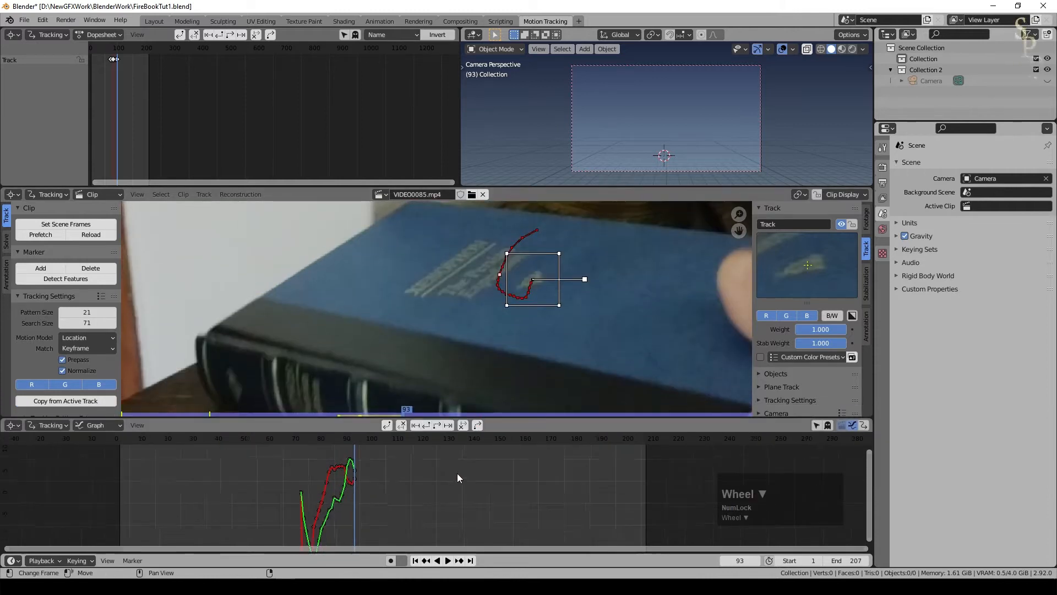
pyautogui.scroll(-3, 455, 474)
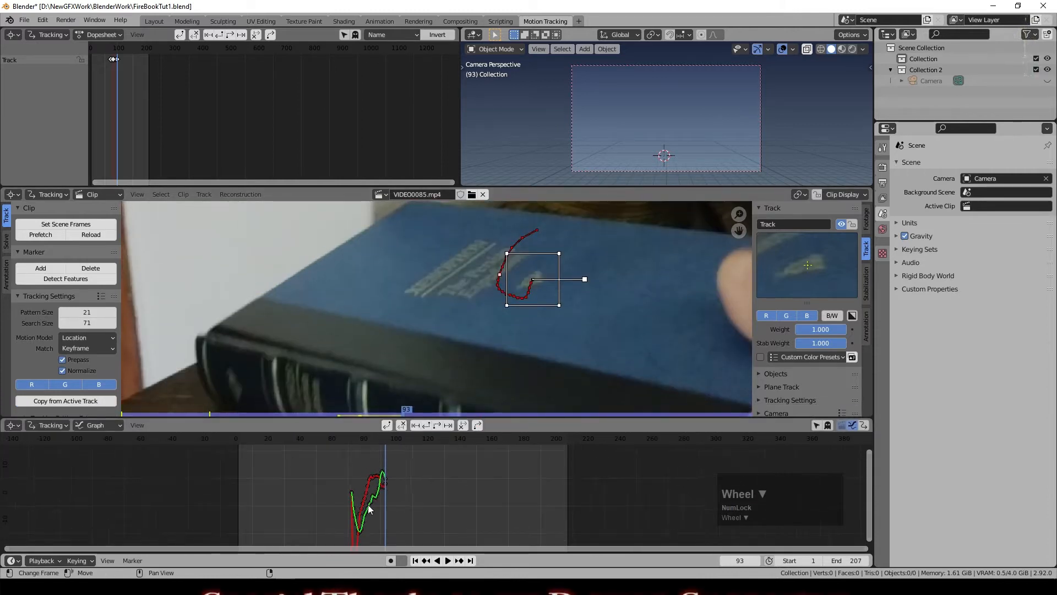
pyautogui.scroll(2, 403, 481)
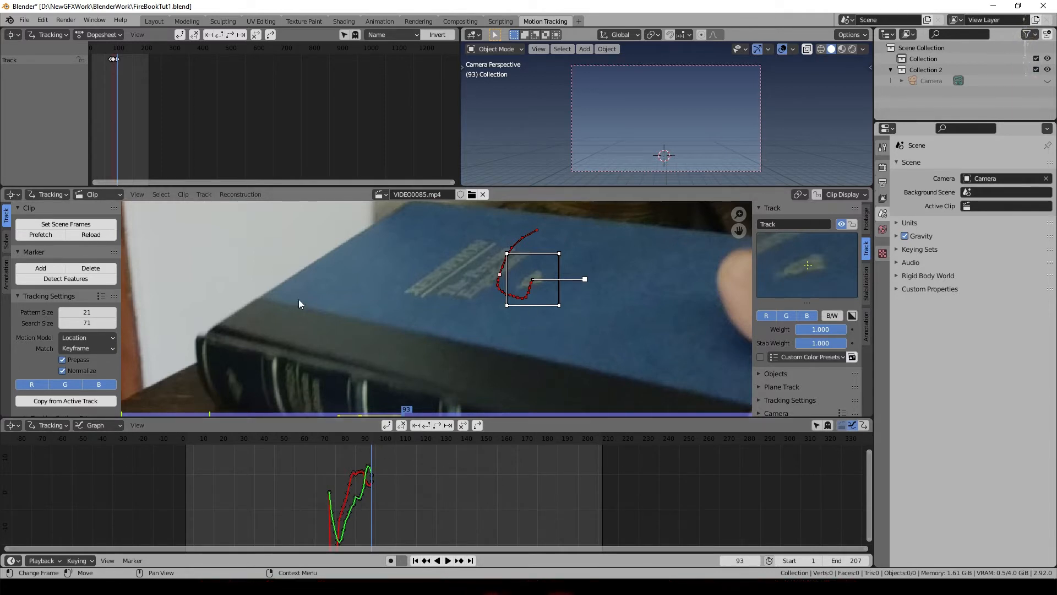
pyautogui.press('Right')
pyautogui.press('Left')
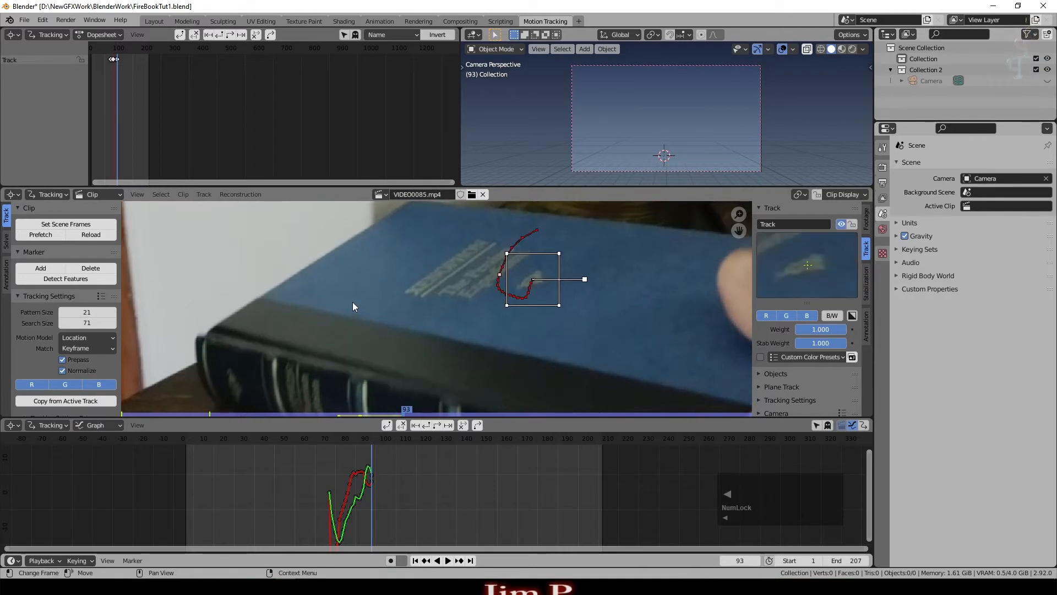
# Set the tracking correlation to 0.650 in the extra tracking settings
pyautogui.scroll(-3, 79, 368)
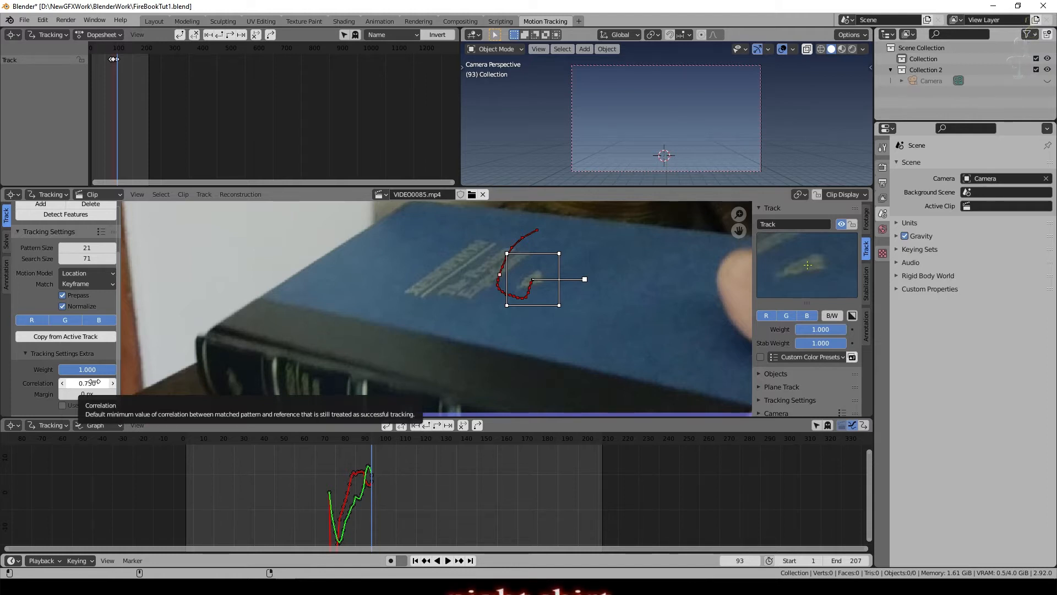
pyautogui.click(62, 383)
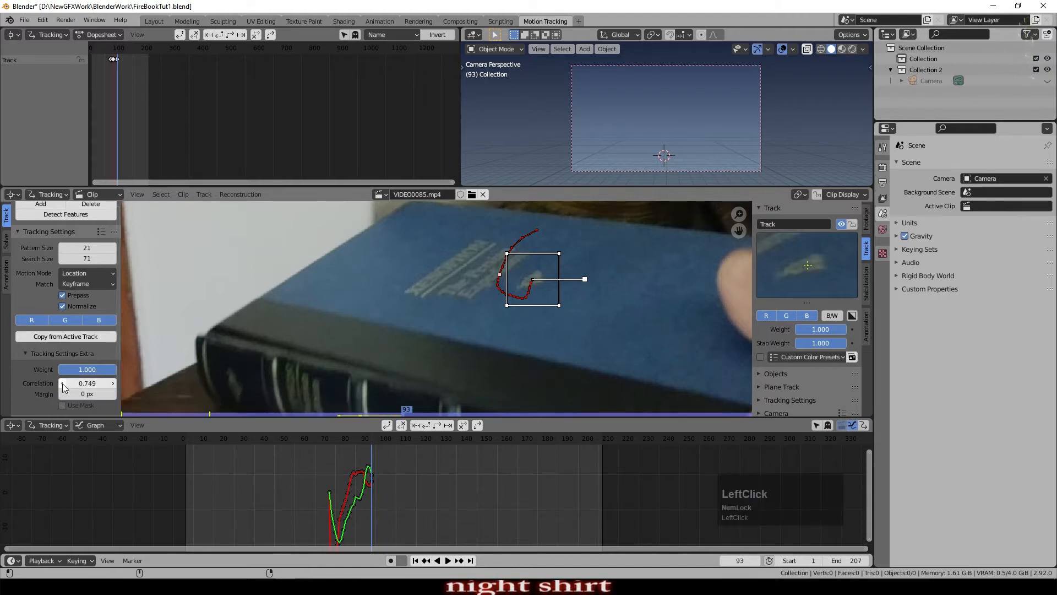
pyautogui.click(86, 384)
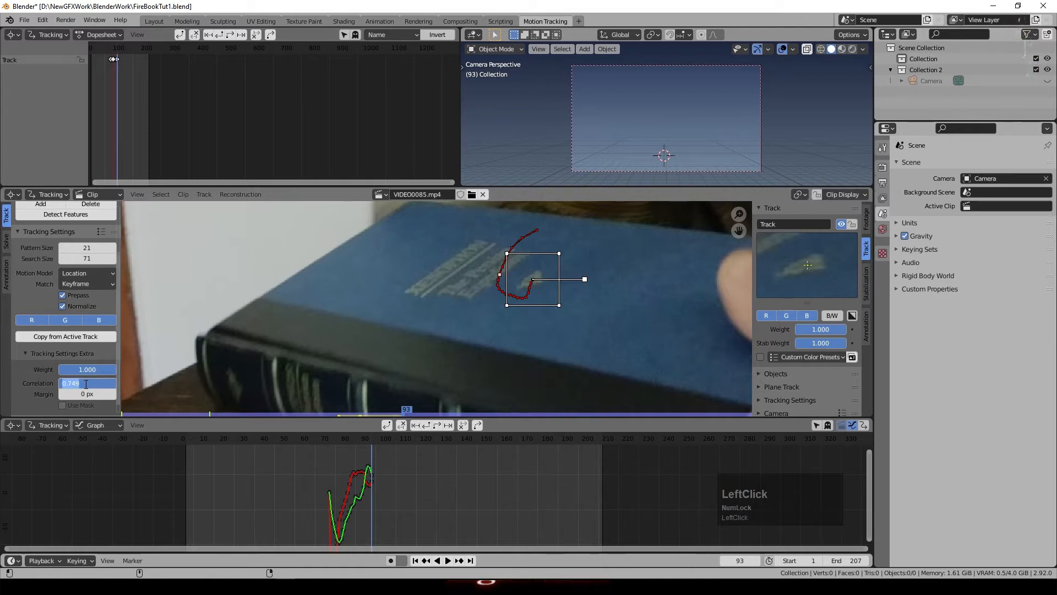
pyautogui.write('.85')
pyautogui.press('KP_Enter')
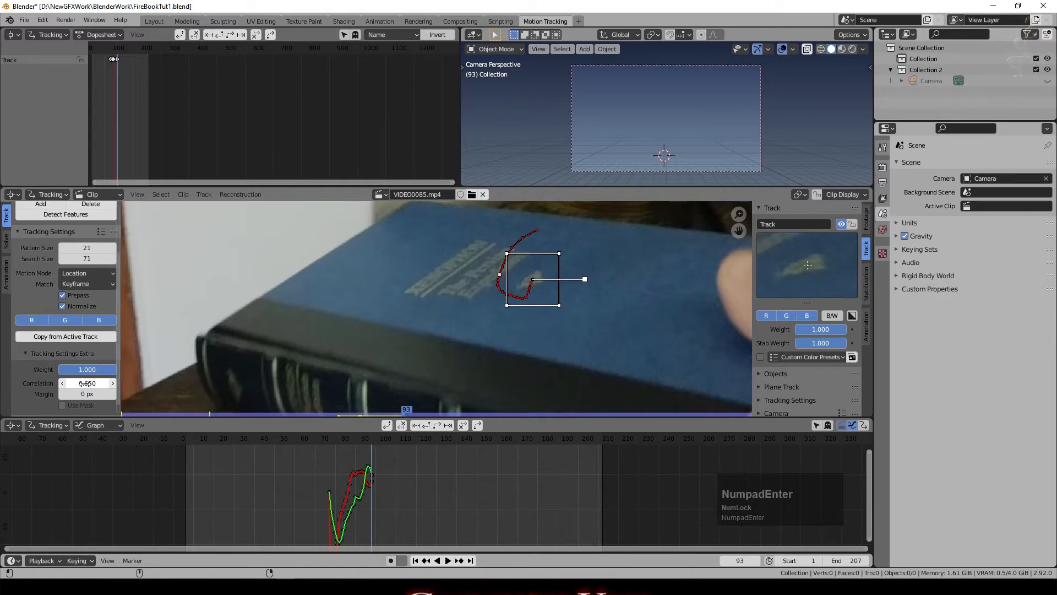
# Re-enable the lost marker at frame 94 by moving it slightly on the gold emblem, and track it forwards
pyautogui.press('Right')
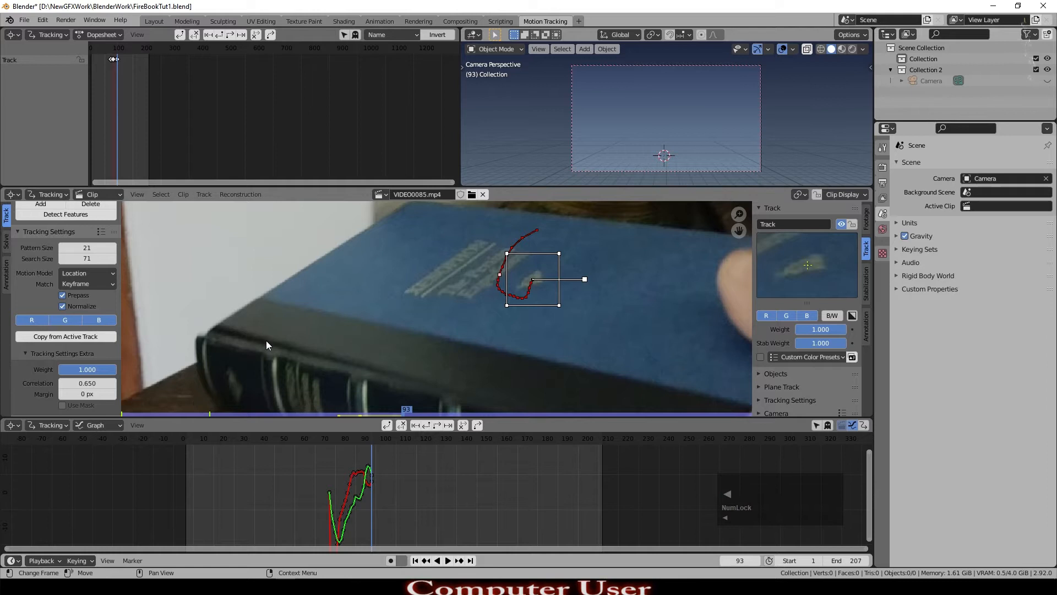
pyautogui.press('Left')
pyautogui.press('Right')
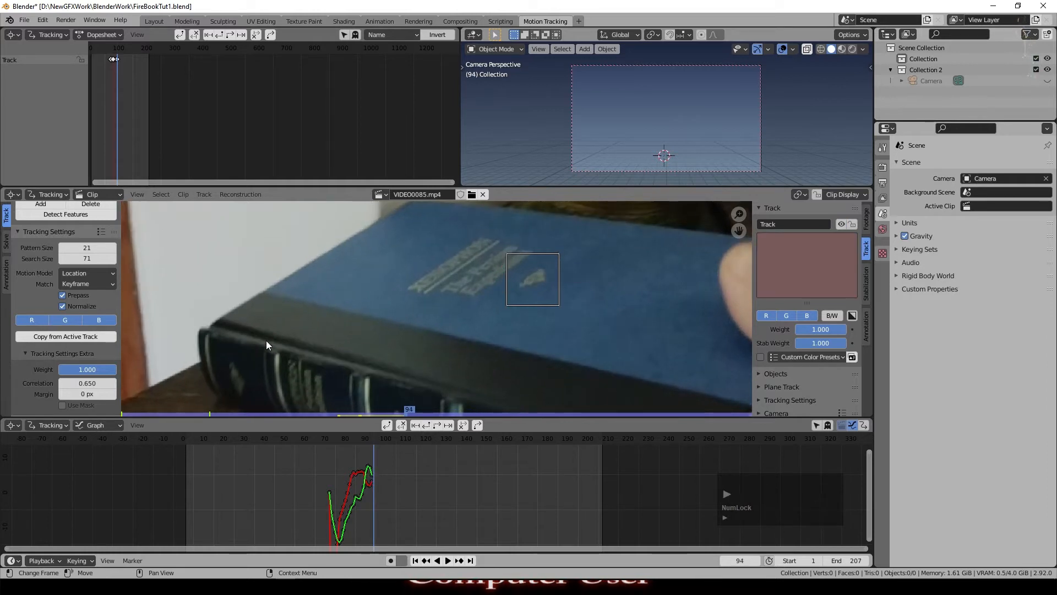
pyautogui.press('Left')
pyautogui.press('Right')
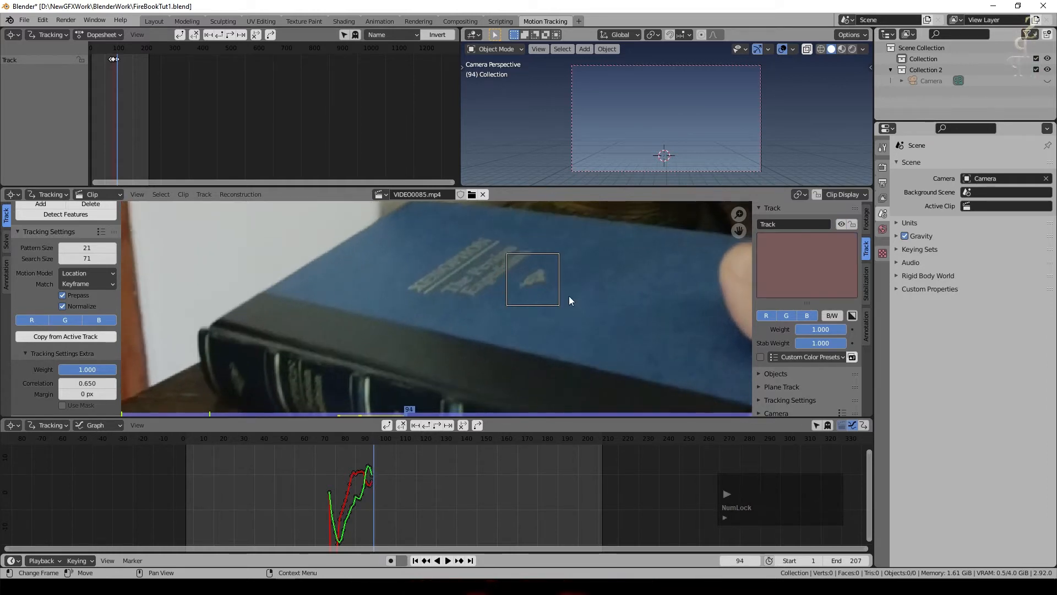
pyautogui.press('g')
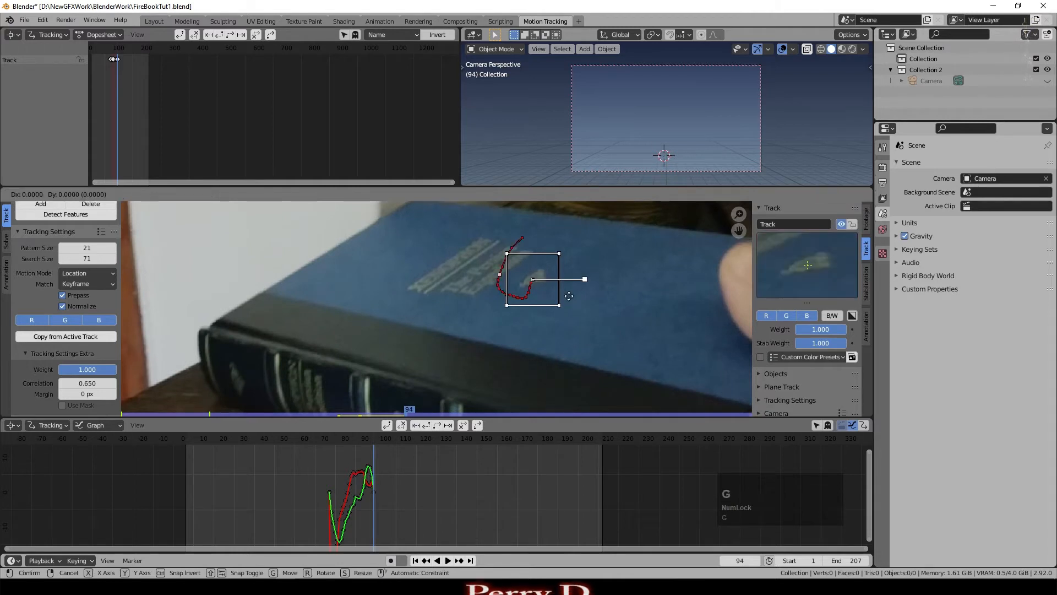
pyautogui.click(586, 285)
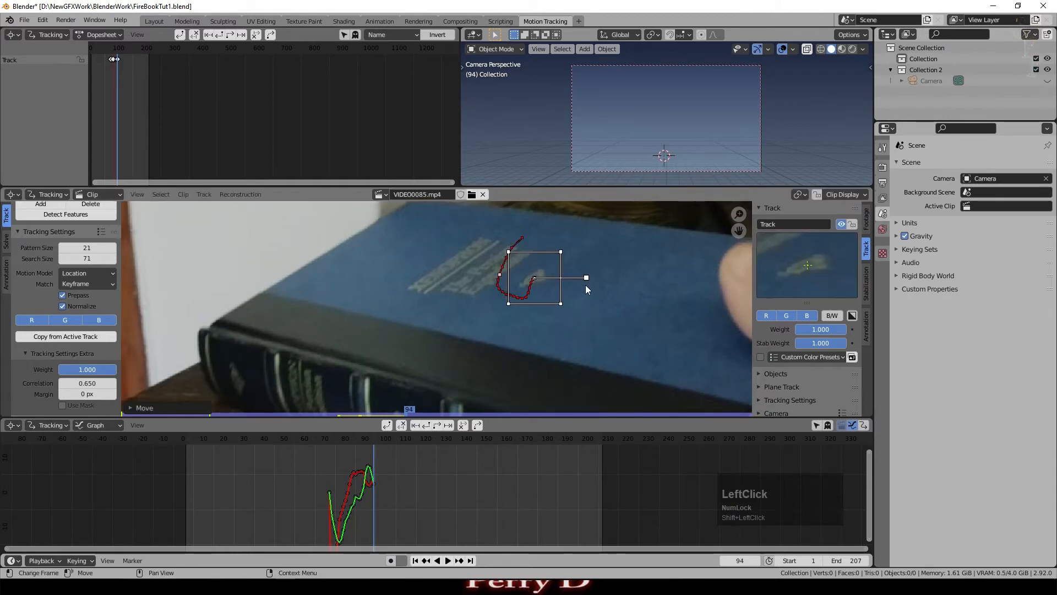
pyautogui.hotkey('ctrl', 't')
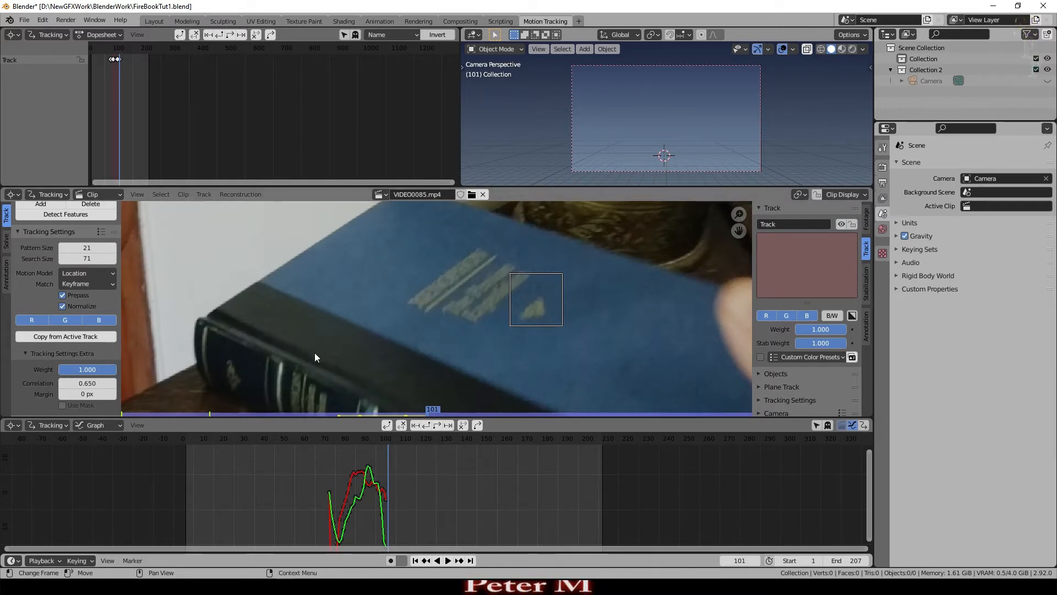
# Clear the tracked path after frame 71, enlarge the marker to about twice its size and place it over the gold emblem
pyautogui.click(401, 425)
pyautogui.scroll(-20, 384, 441)
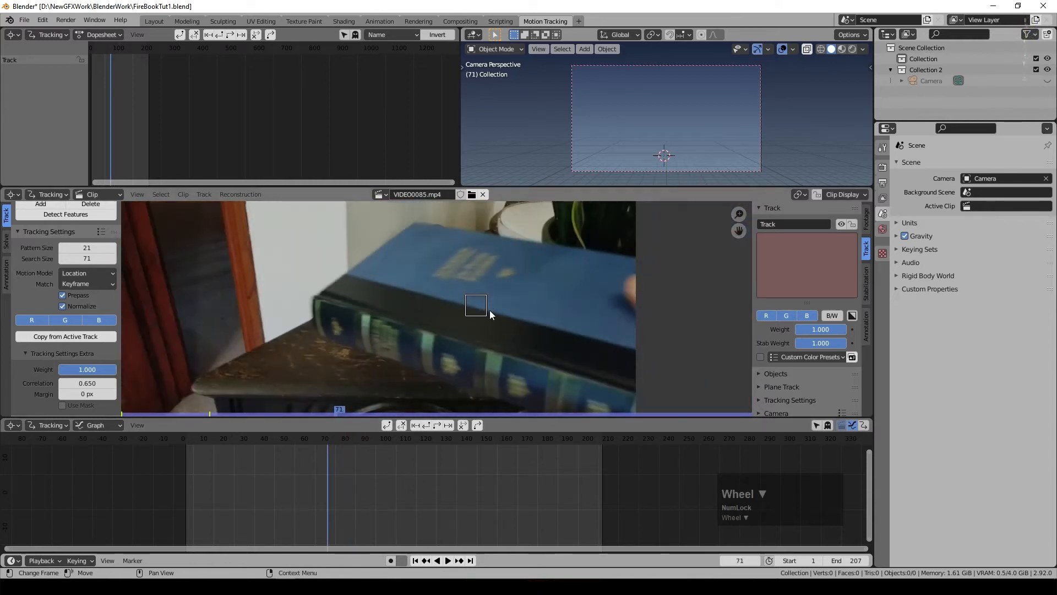
pyautogui.press('g')
pyautogui.click(492, 269)
pyautogui.press('s')
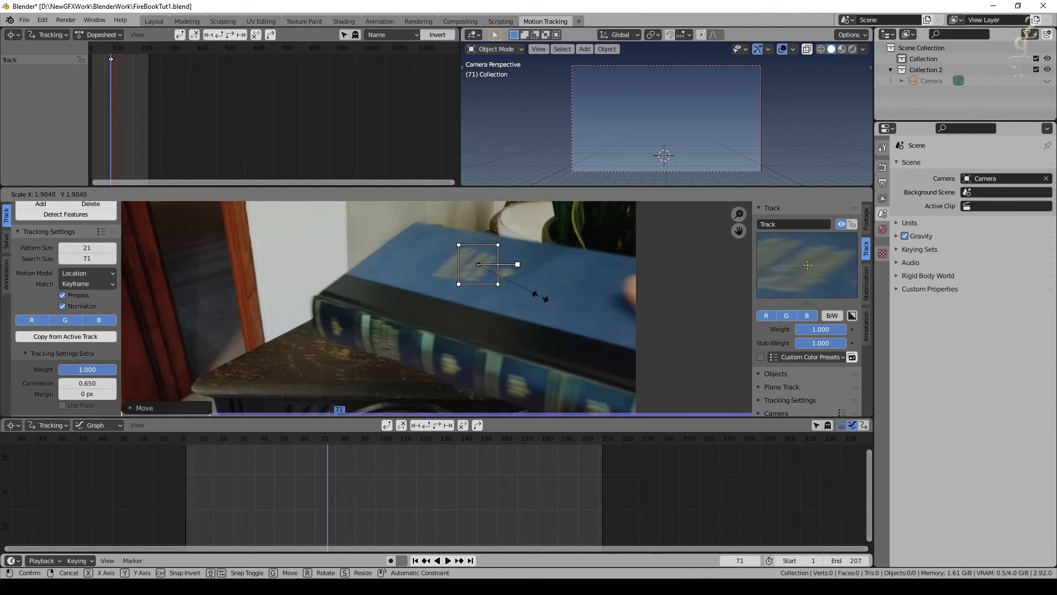
pyautogui.click(543, 298)
pyautogui.press('g')
pyautogui.click(533, 241)
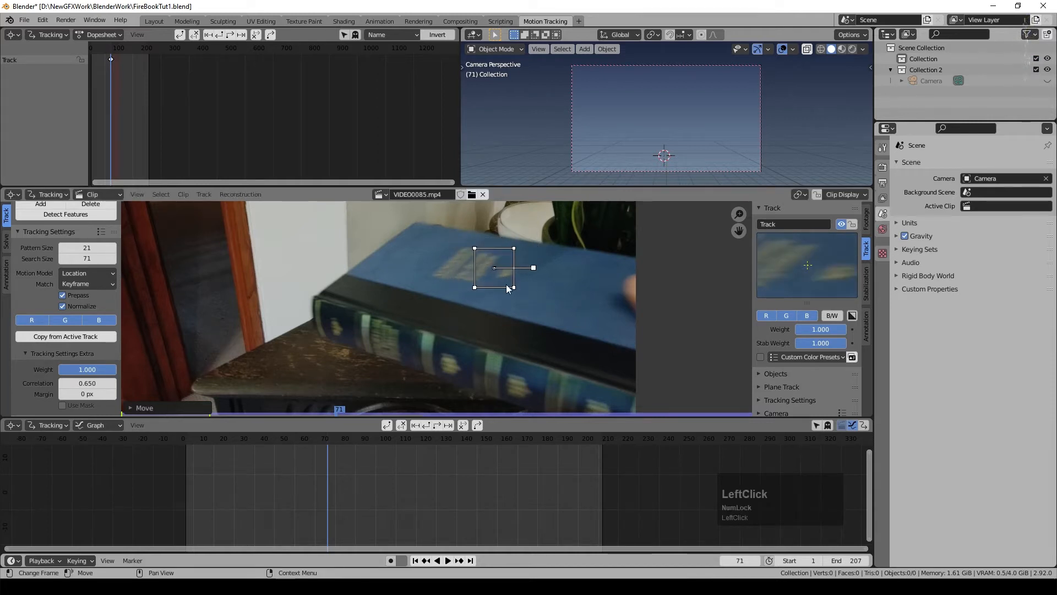
# Play the footage repeatedly from around frame 62 and check how the marker follows the book's emblem
pyautogui.press('space')
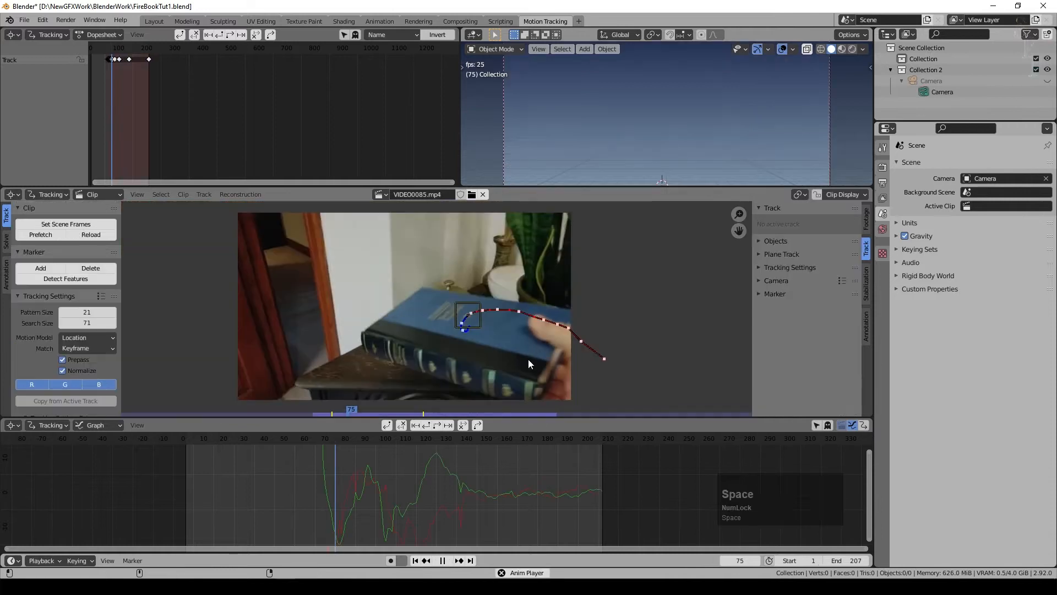
pyautogui.press('space')
pyautogui.moveTo(349, 438); pyautogui.dragTo(311, 438)
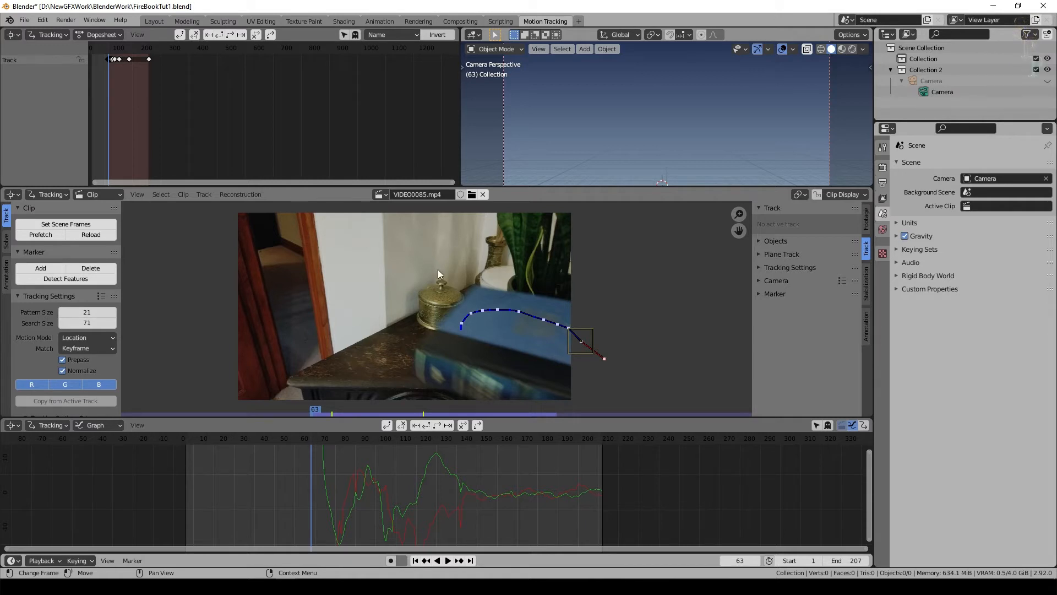
pyautogui.click(332, 412)
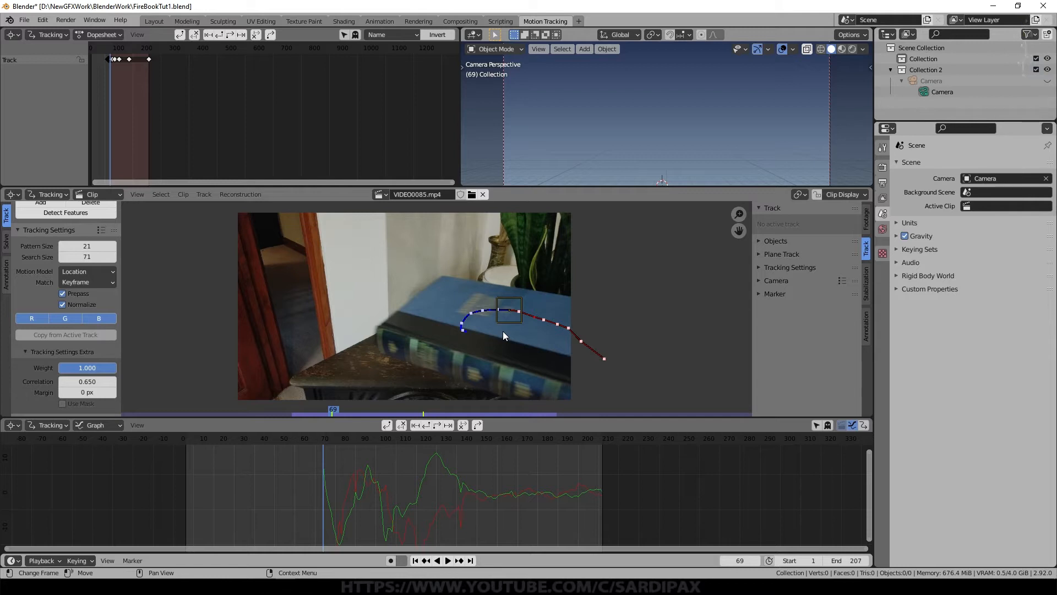
pyautogui.click(310, 437)
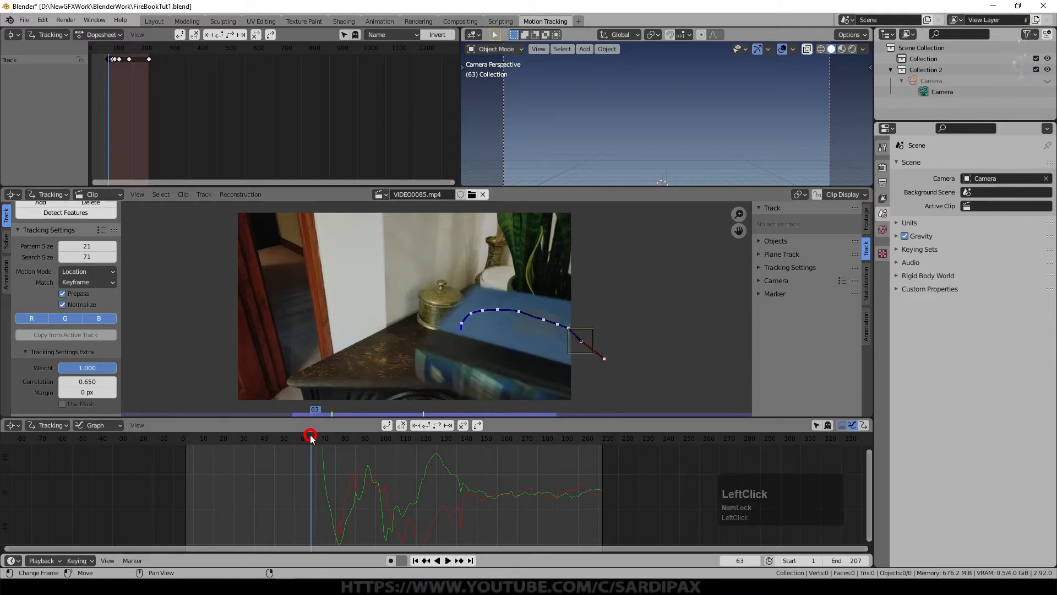
pyautogui.press('space')
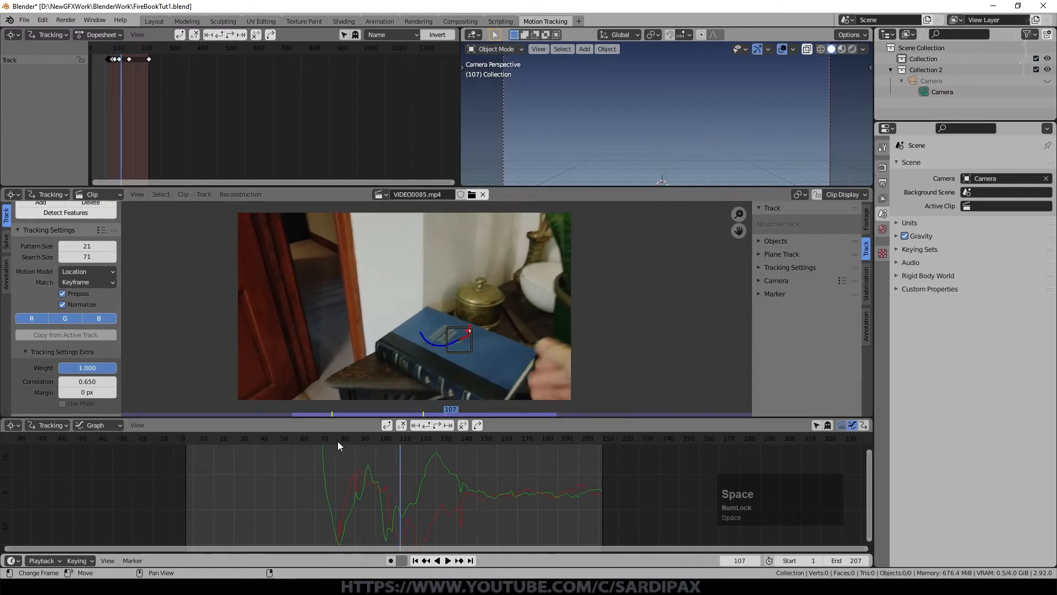
pyautogui.click(309, 438)
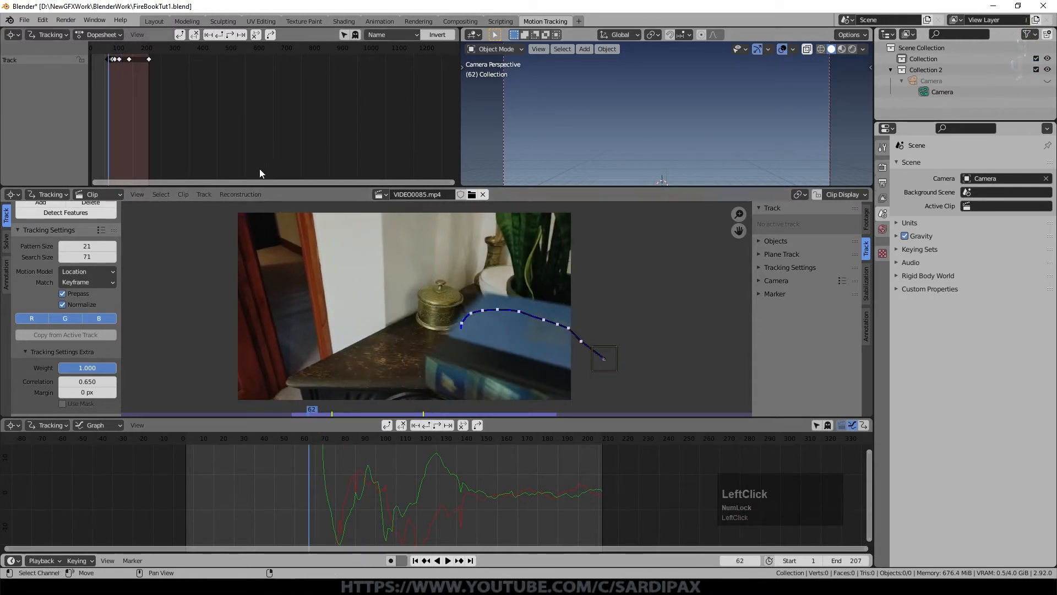
pyautogui.press('space')
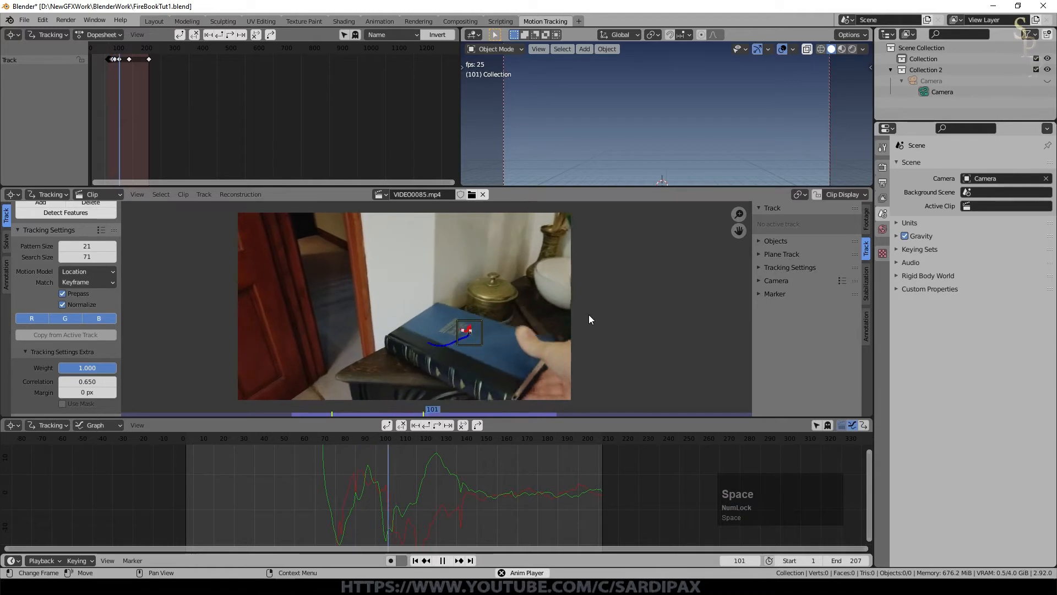
pyautogui.press('space')
pyautogui.click(317, 438)
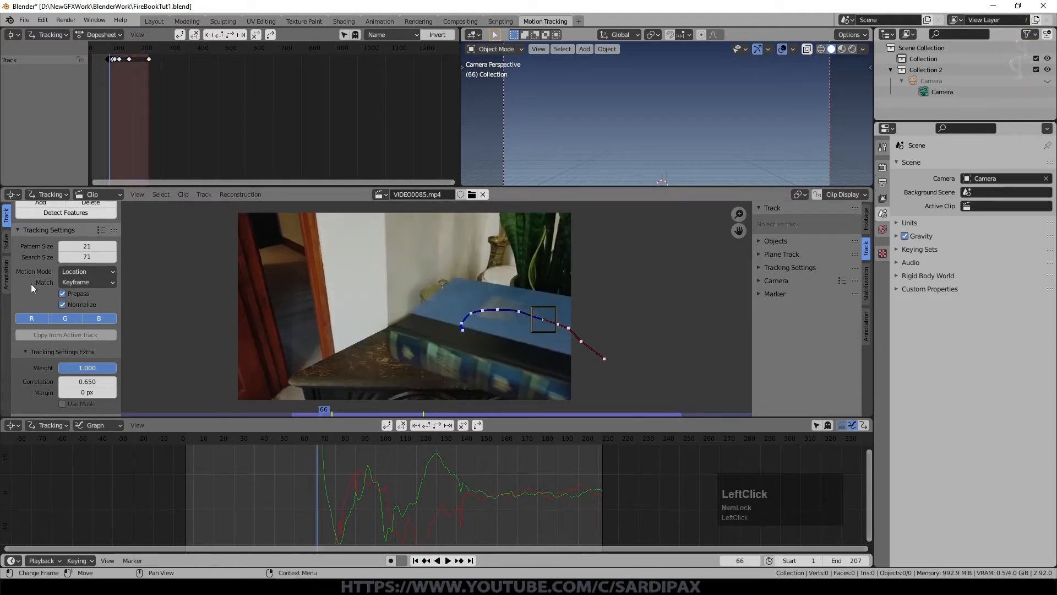
# Set the tracked clip as the 3D view's camera background and make the hidden Camera visible
pyautogui.click(6, 240)
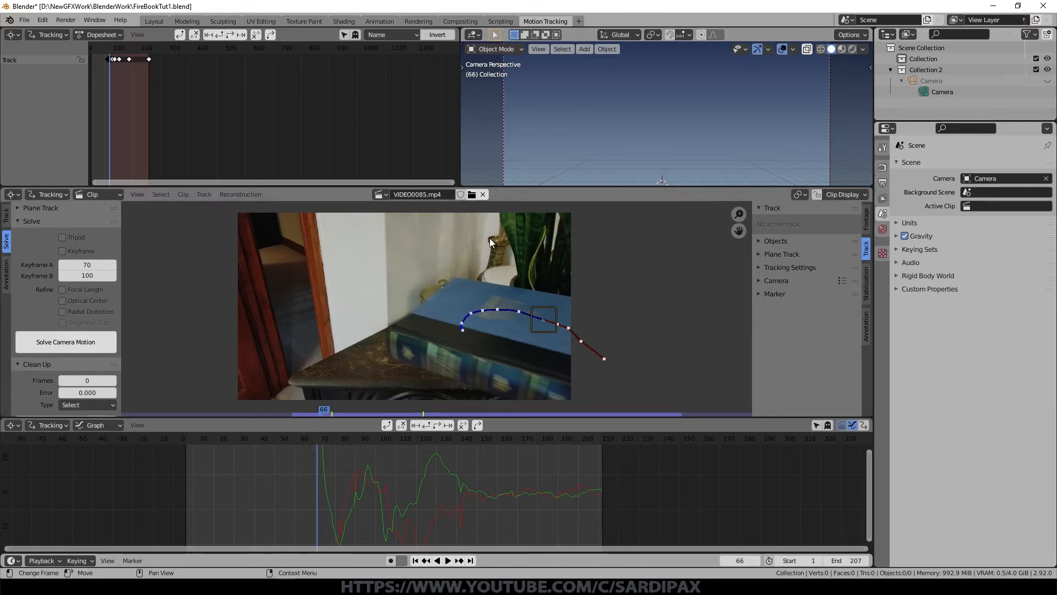
pyautogui.scroll(-8, 31, 276)
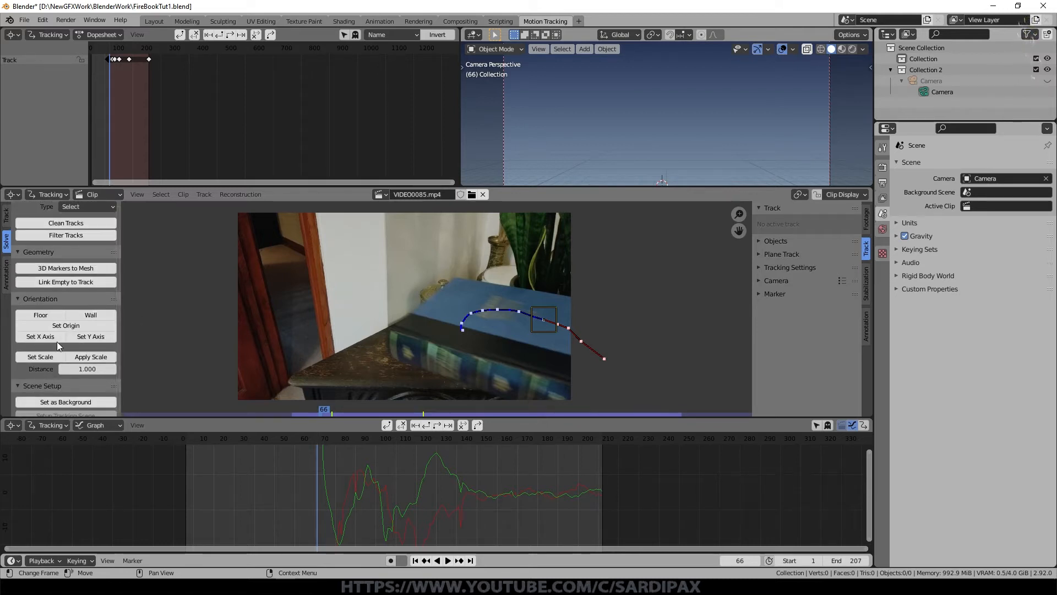
pyautogui.scroll(-1, 118, 382)
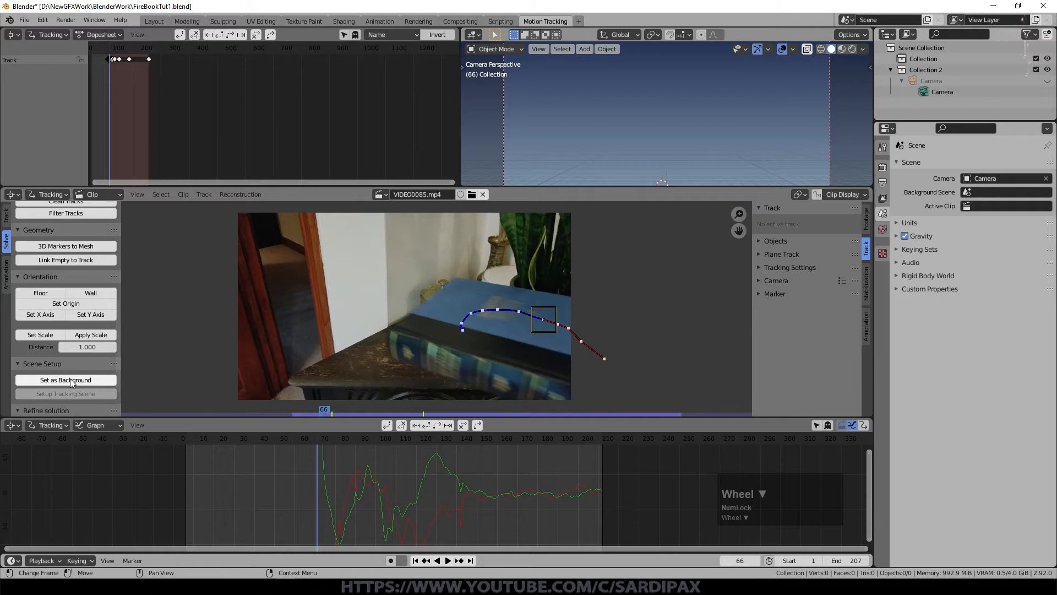
pyautogui.click(70, 379)
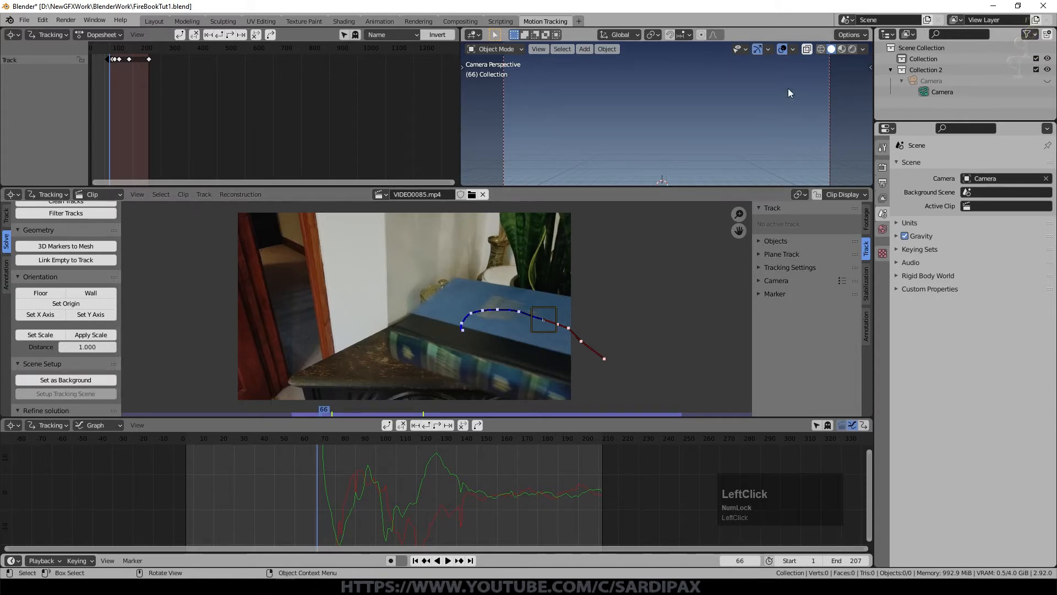
pyautogui.click(1048, 80)
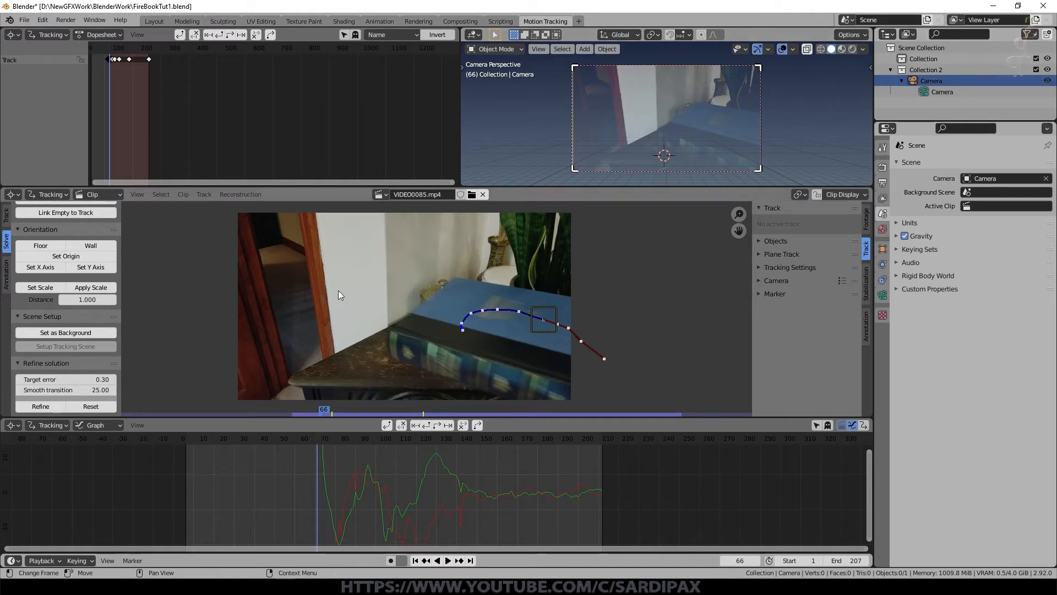
# Raise the opacity of the camera's VIDEO0085.mp4 background image to 0.981
pyautogui.click(841, 48)
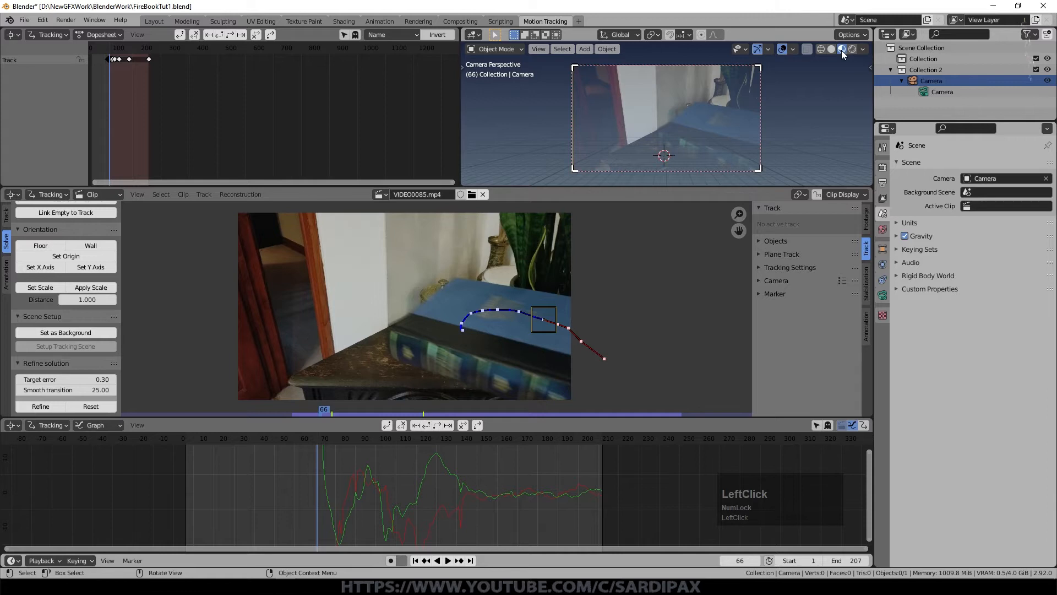
pyautogui.click(882, 296)
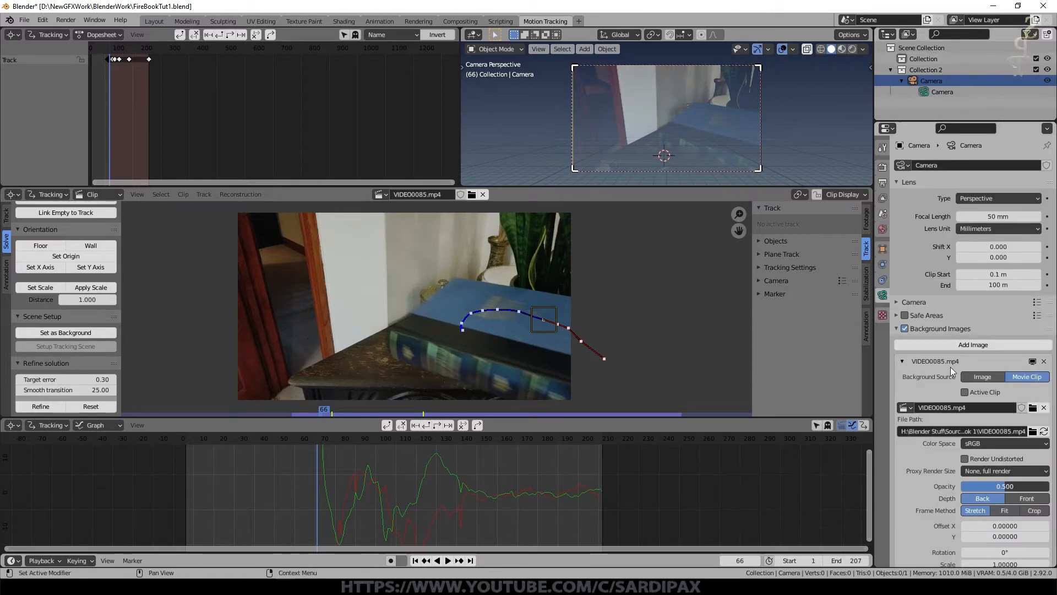
pyautogui.scroll(-4, 958, 374)
pyautogui.moveTo(1001, 399); pyautogui.dragTo(1052, 392)
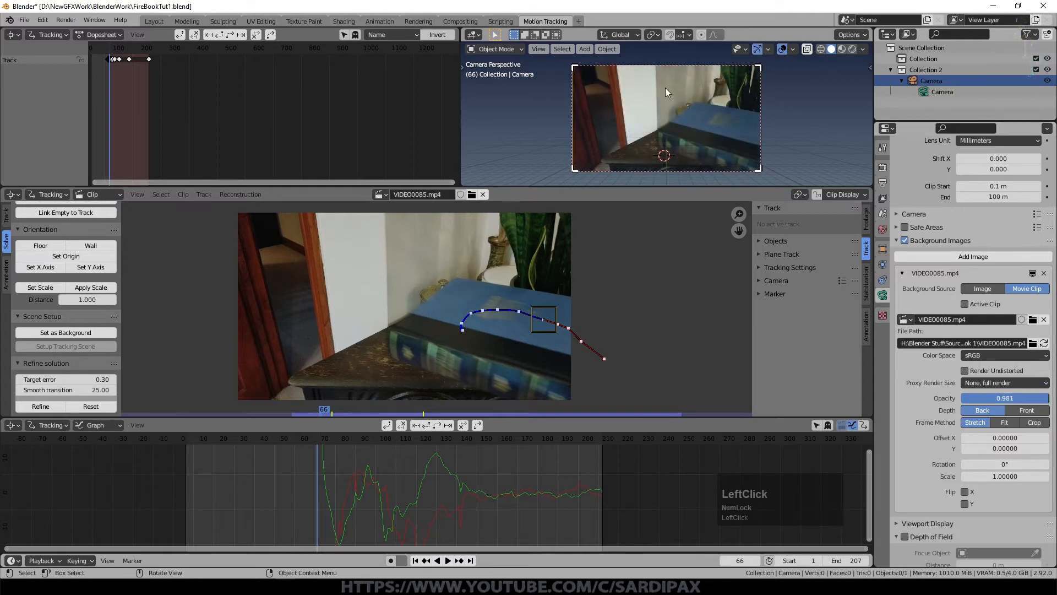
# Select the book emblem's tracking marker and link an empty to its track
pyautogui.click(543, 319)
pyautogui.scroll(-1, 92, 348)
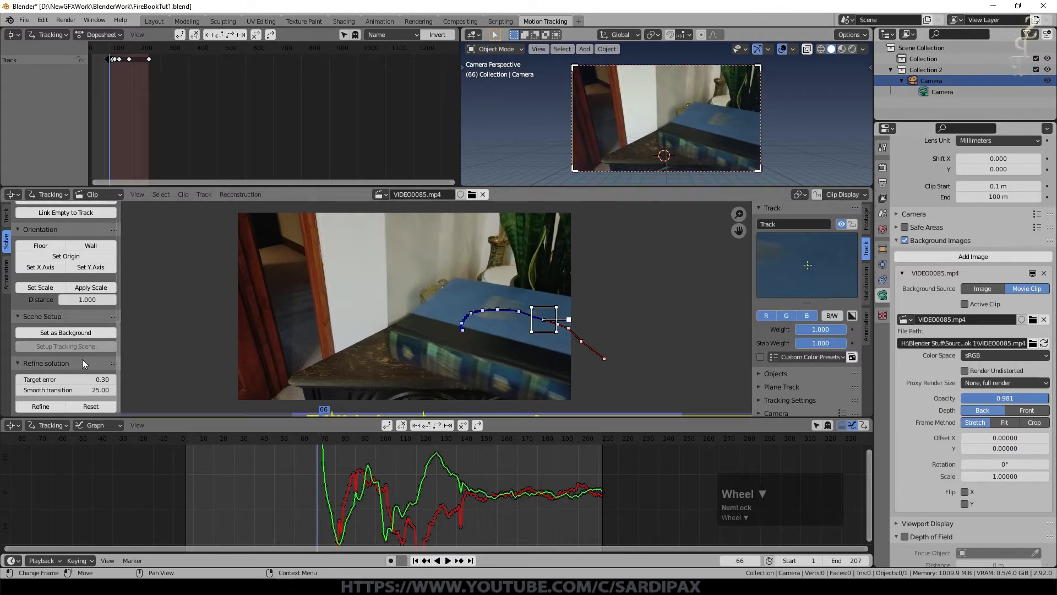
pyautogui.scroll(4, 85, 362)
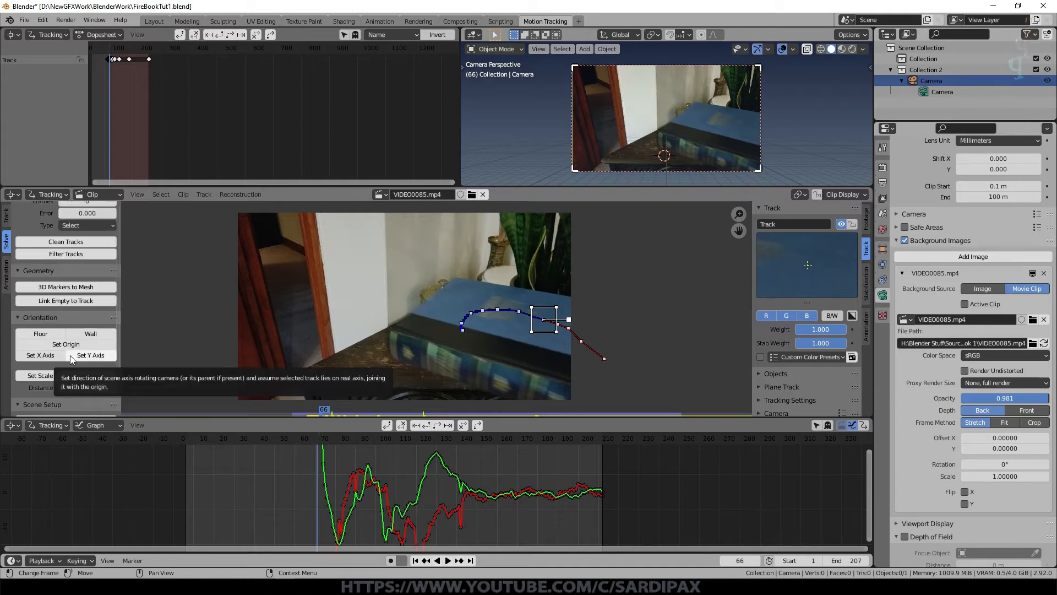
pyautogui.click(73, 301)
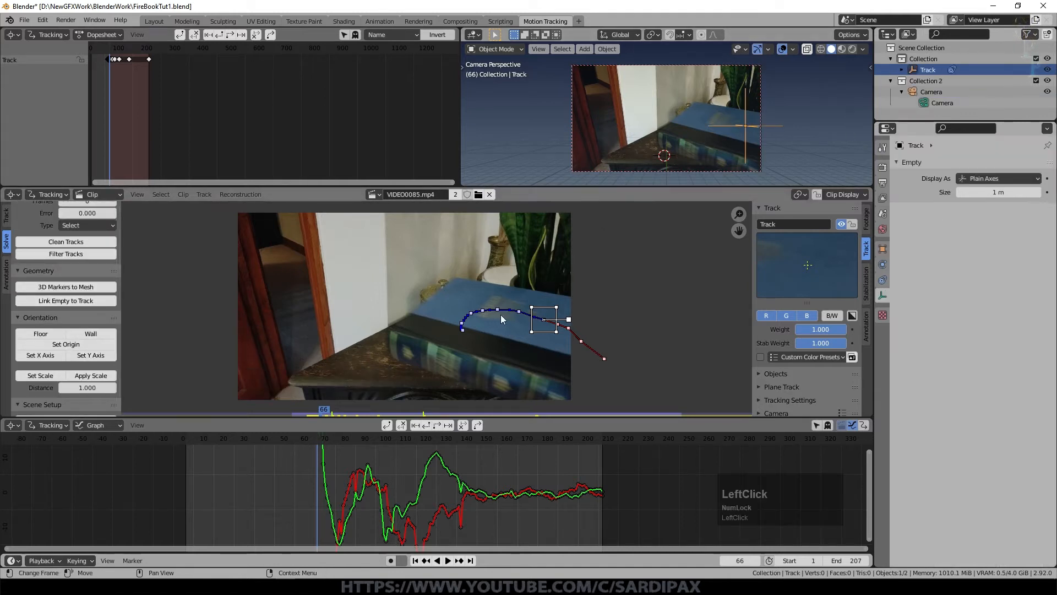
# Play the footage several times from around frame 66 and check how the linked empty follows the book
pyautogui.press('space')
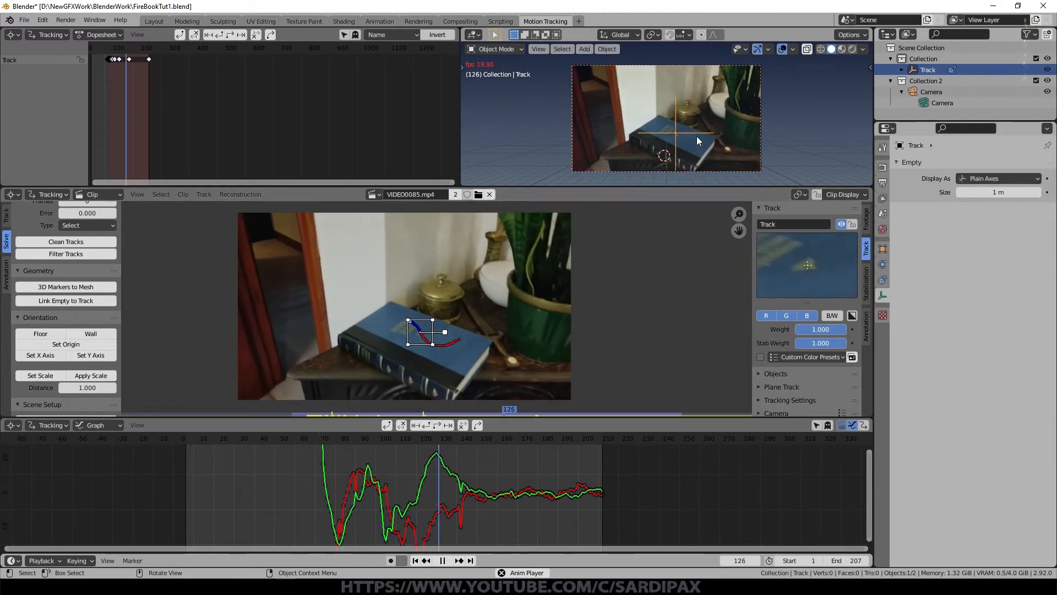
pyautogui.press('space')
pyautogui.click(312, 440)
pyautogui.press('space')
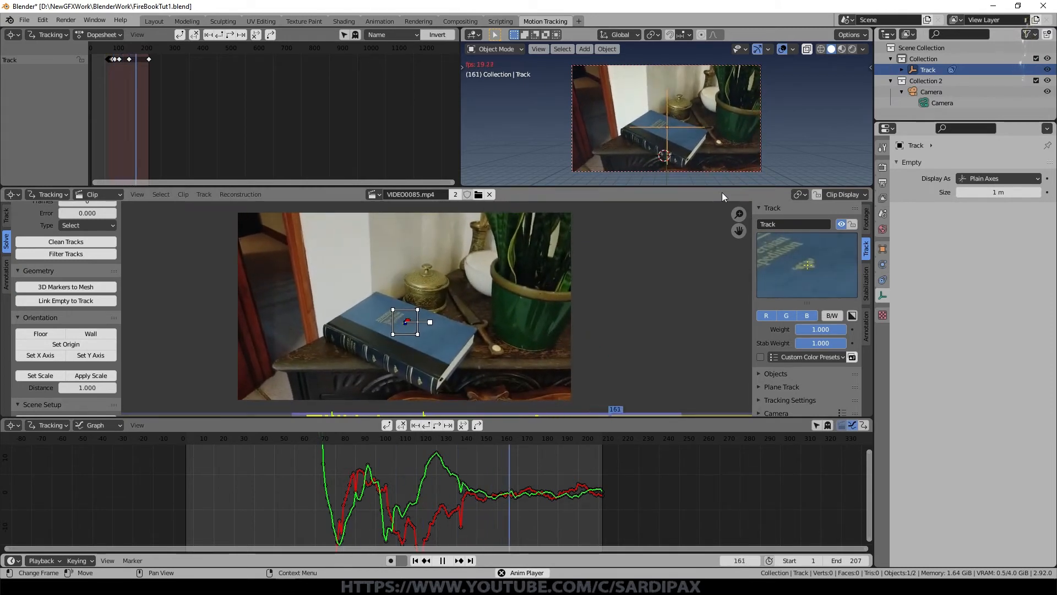
pyautogui.press('space')
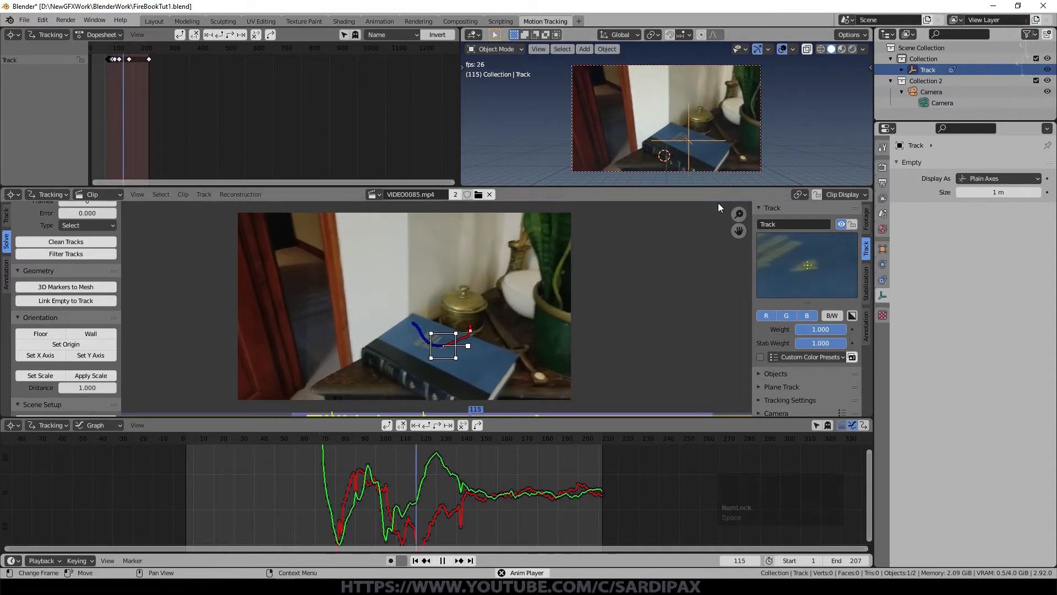
pyautogui.press('space')
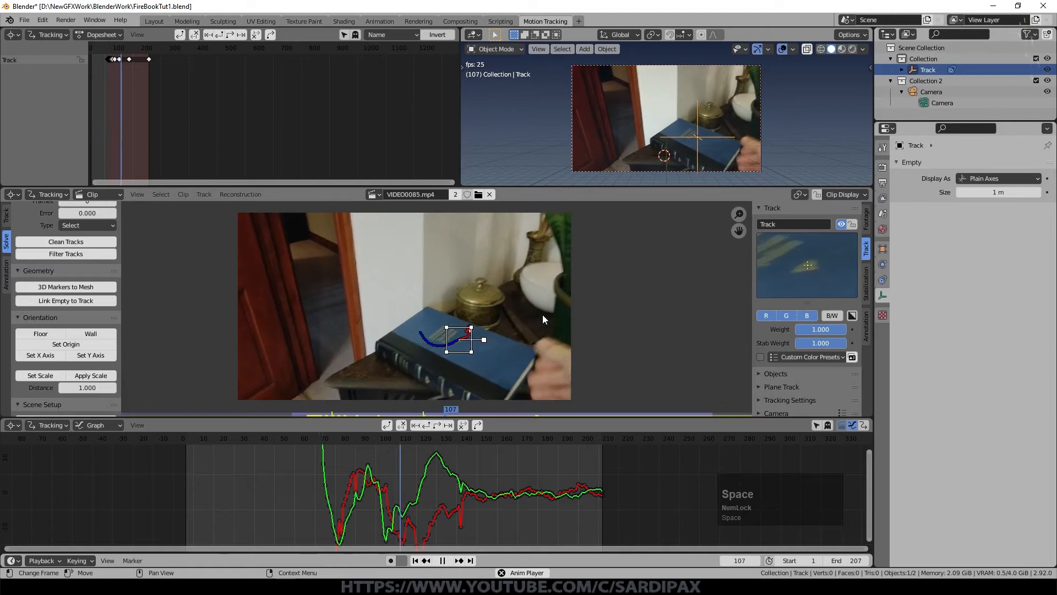
pyautogui.press('space')
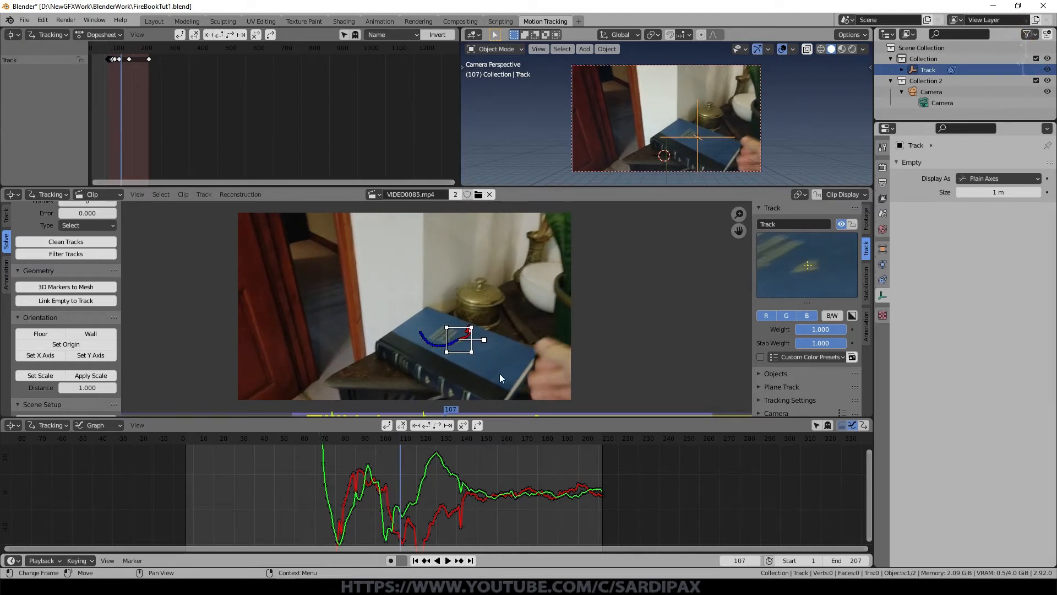
pyautogui.press('space')
# Save the file and play the footage through the camera in the Layout workspace to check the tracked empty
pyautogui.click(155, 20)
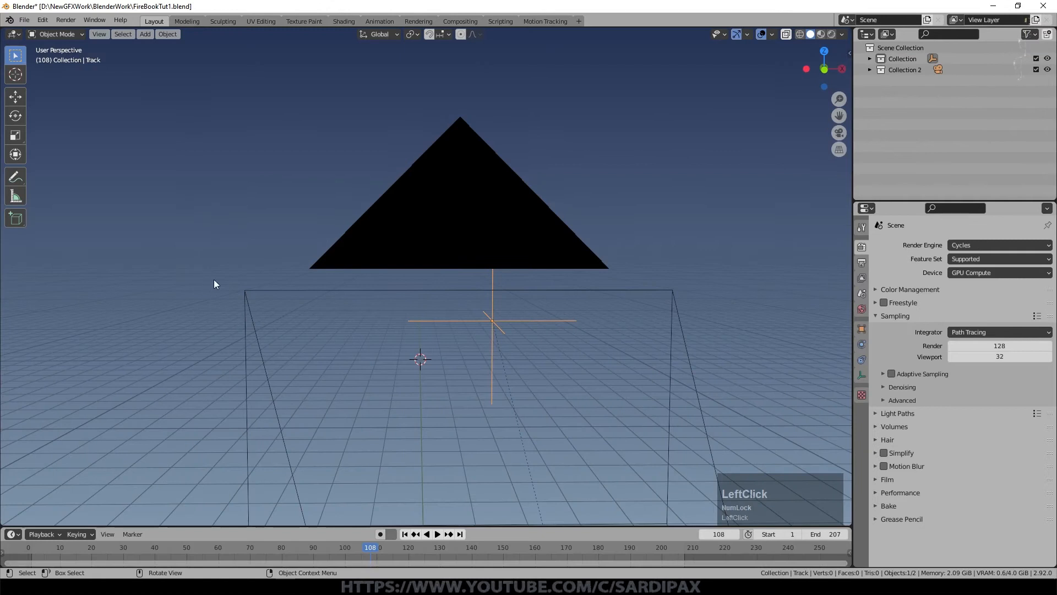
pyautogui.press('KP_0')
pyautogui.hotkey('ctrl', 's')
pyautogui.scroll(2, 454, 396)
pyautogui.press('space')
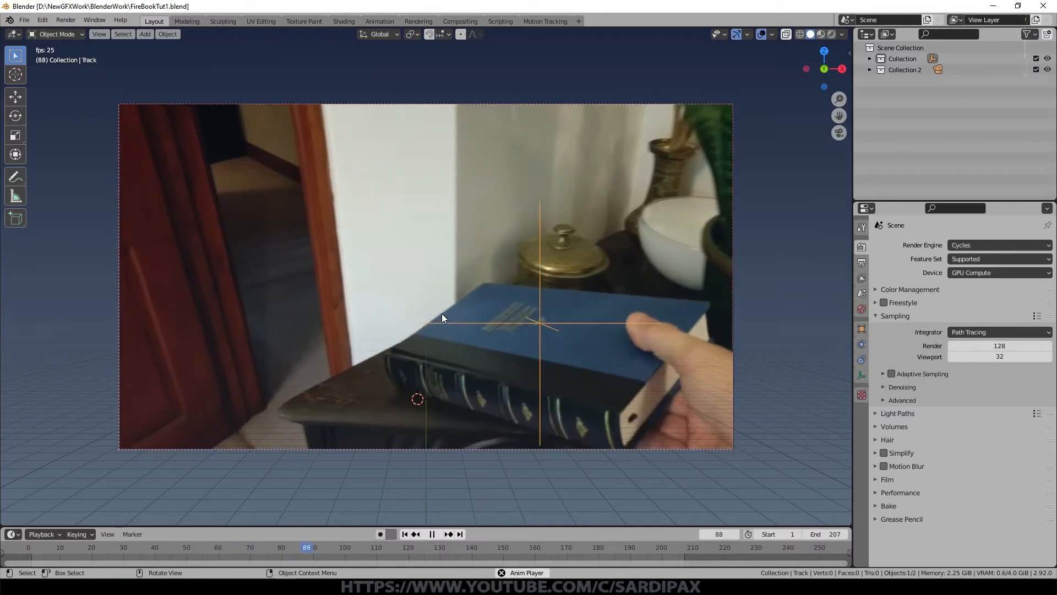
pyautogui.press('space')
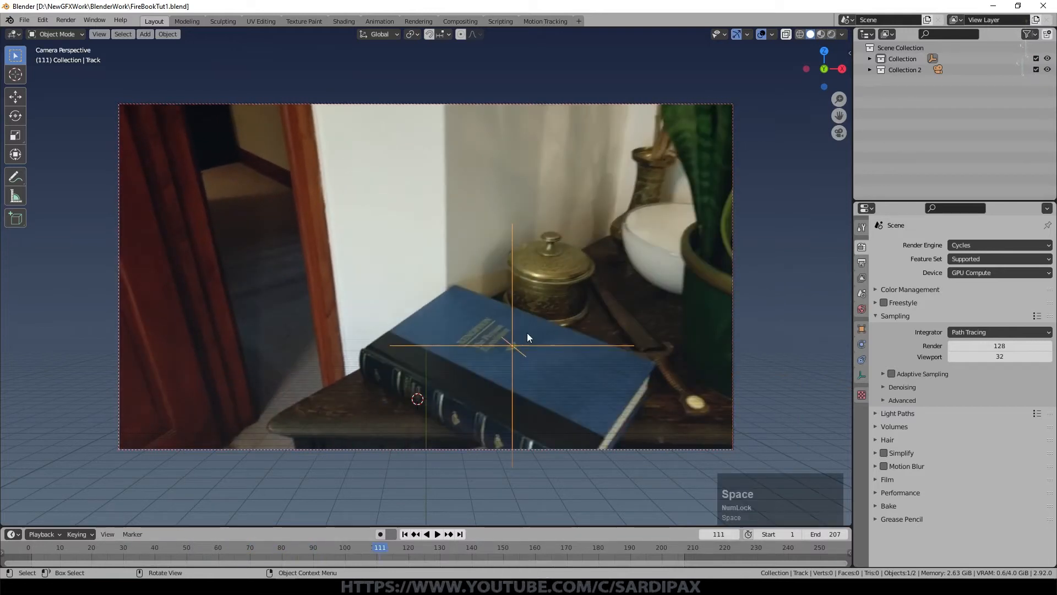
# Add a plane and scale it along X to about half its width
pyautogui.click(510, 357)
pyautogui.hotkey('shift', 'a')
pyautogui.moveTo(595, 329)
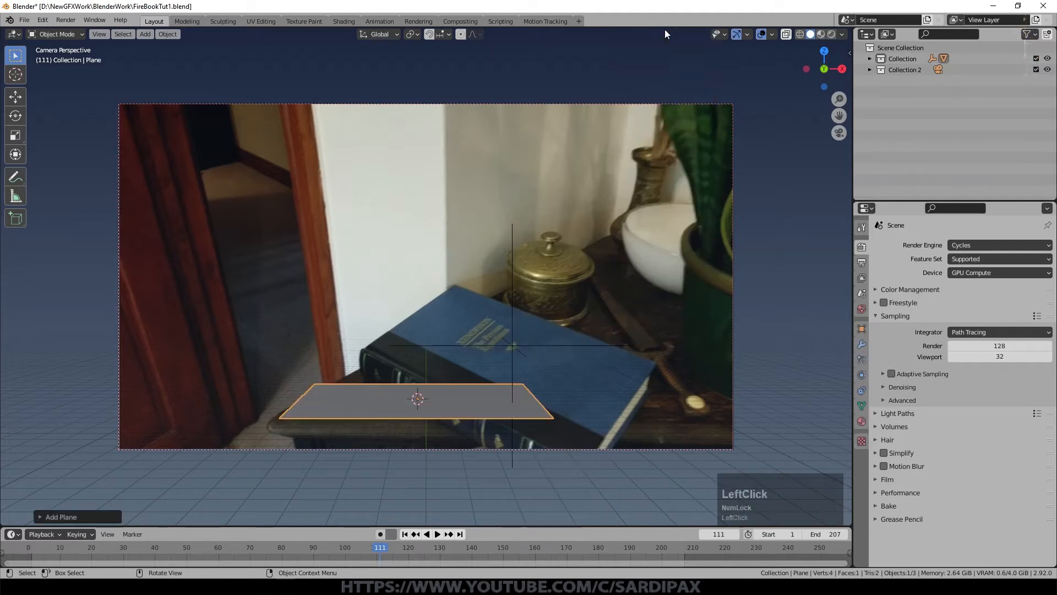
pyautogui.click(665, 29)
pyautogui.press('s')
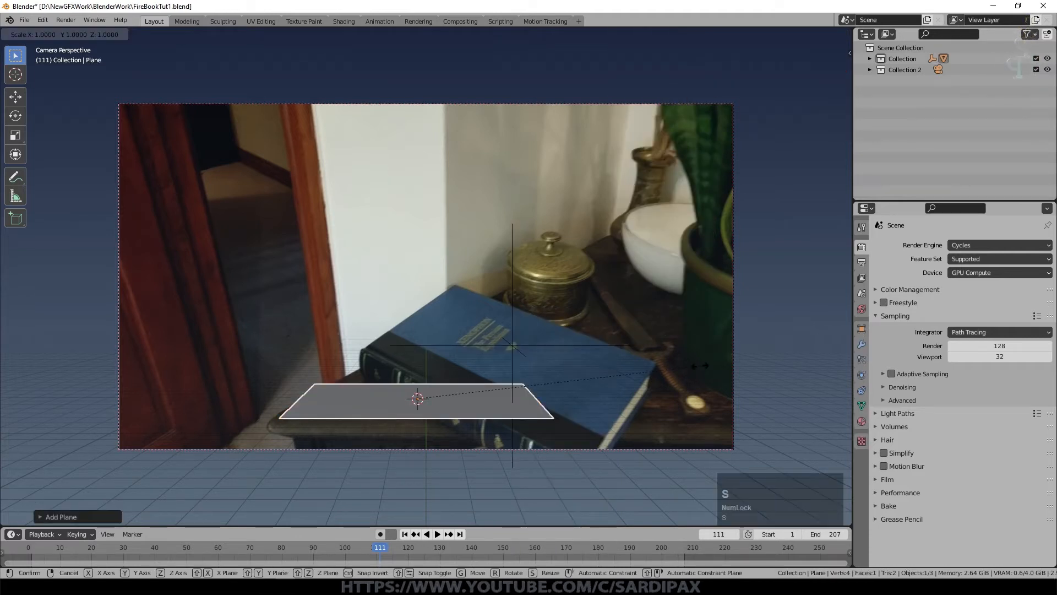
pyautogui.click(561, 373)
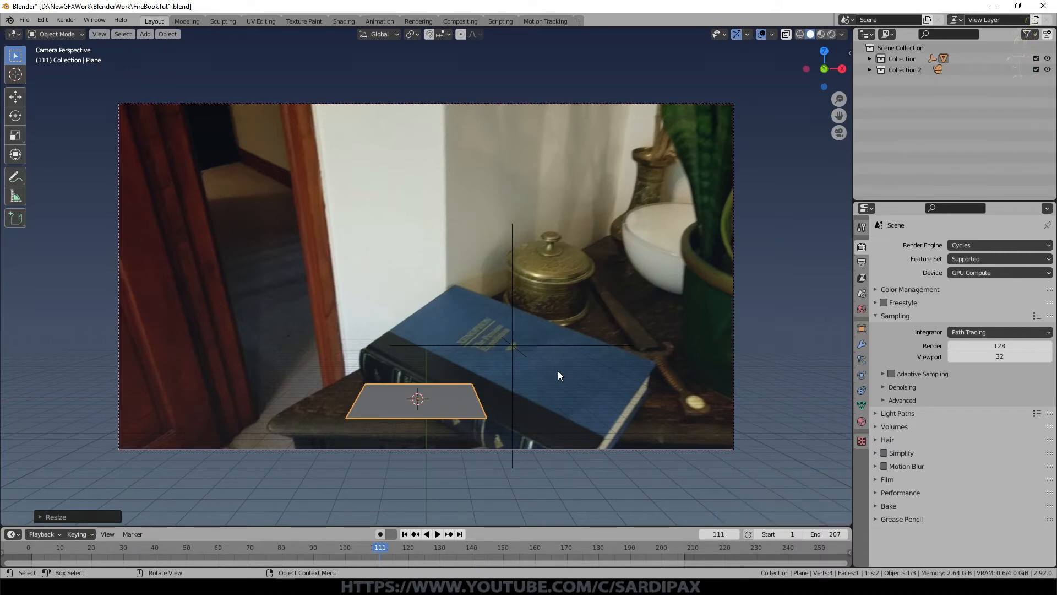
# Rotate the plane about the X and Z axes so it tilts and turns like the book's cover
pyautogui.press('g')
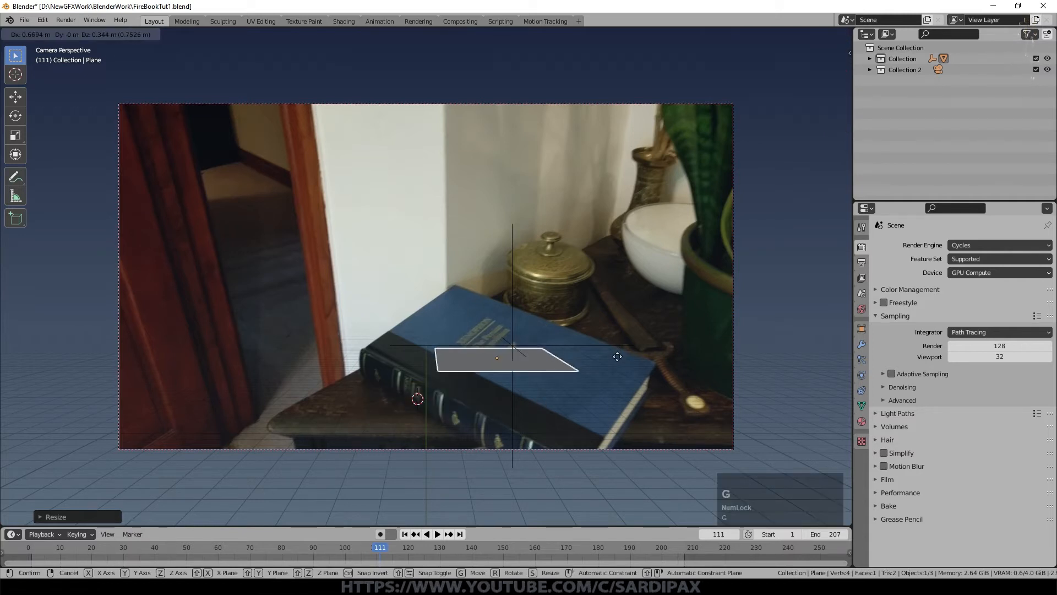
pyautogui.press('Escape')
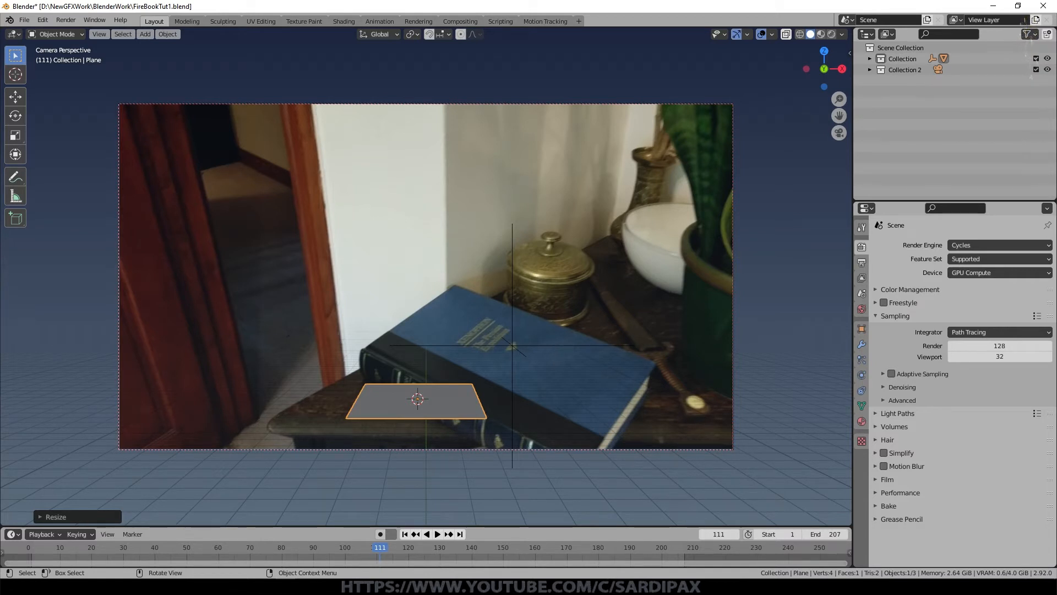
pyautogui.press('r')
pyautogui.press('x')
pyautogui.click(529, 454)
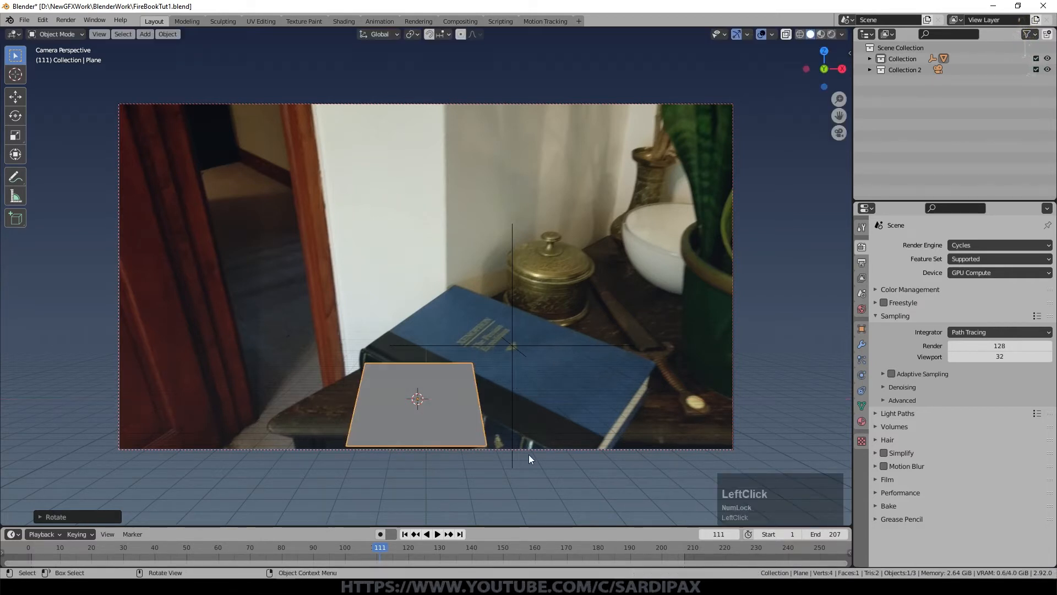
pyautogui.press('r')
pyautogui.press('z')
pyautogui.click(573, 458)
# Rotate the plane about its local Y and Z axes and move it onto the book's blue cover
pyautogui.press('r')
pyautogui.press('y')
pyautogui.press('y')
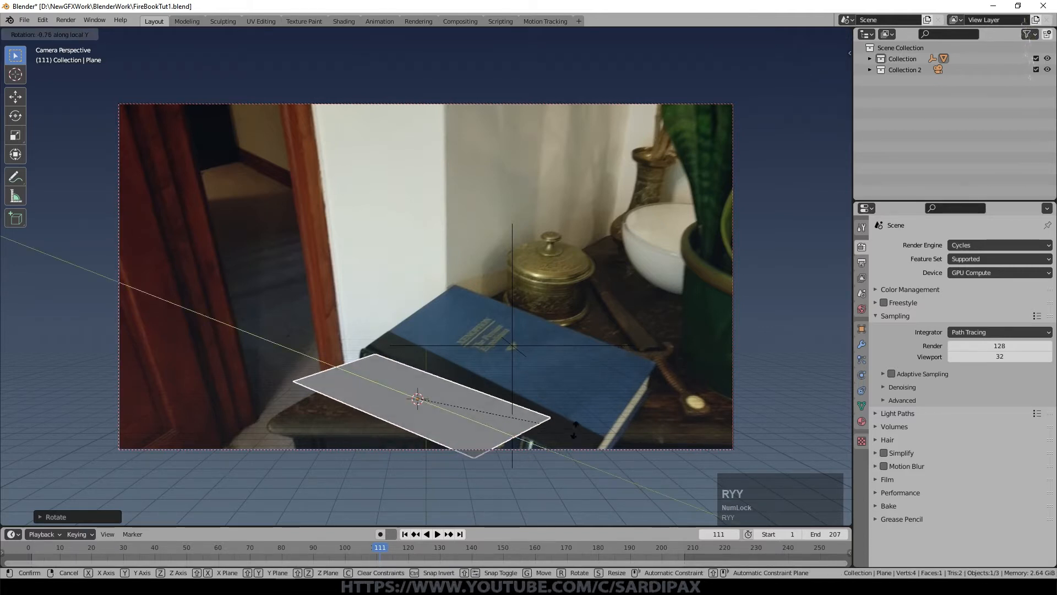
pyautogui.click(628, 419)
pyautogui.press('r')
pyautogui.press('z')
pyautogui.press('z')
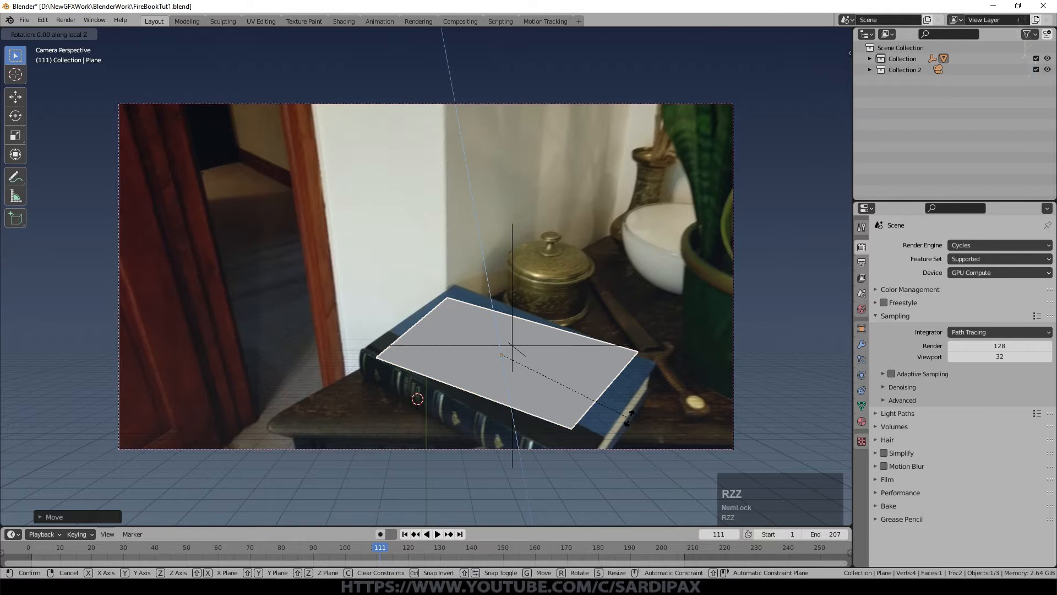
pyautogui.click(629, 435)
# Refine the plane's fit on the cover with a local X rotation, a small move and a Y rotation
pyautogui.press('r')
pyautogui.press('x')
pyautogui.press('x')
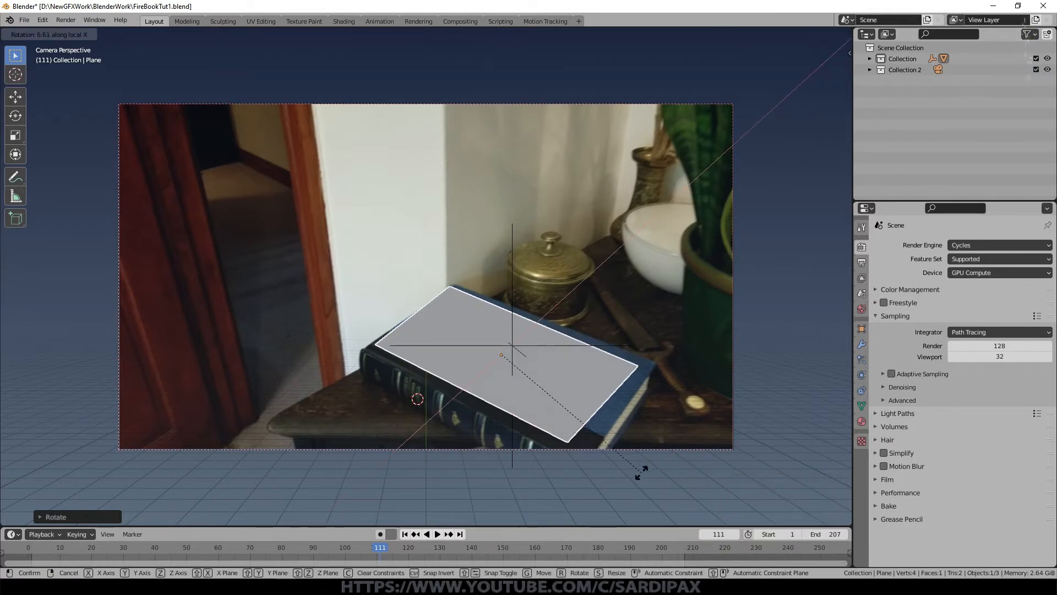
pyautogui.click(544, 416)
pyautogui.press('g')
pyautogui.click(595, 423)
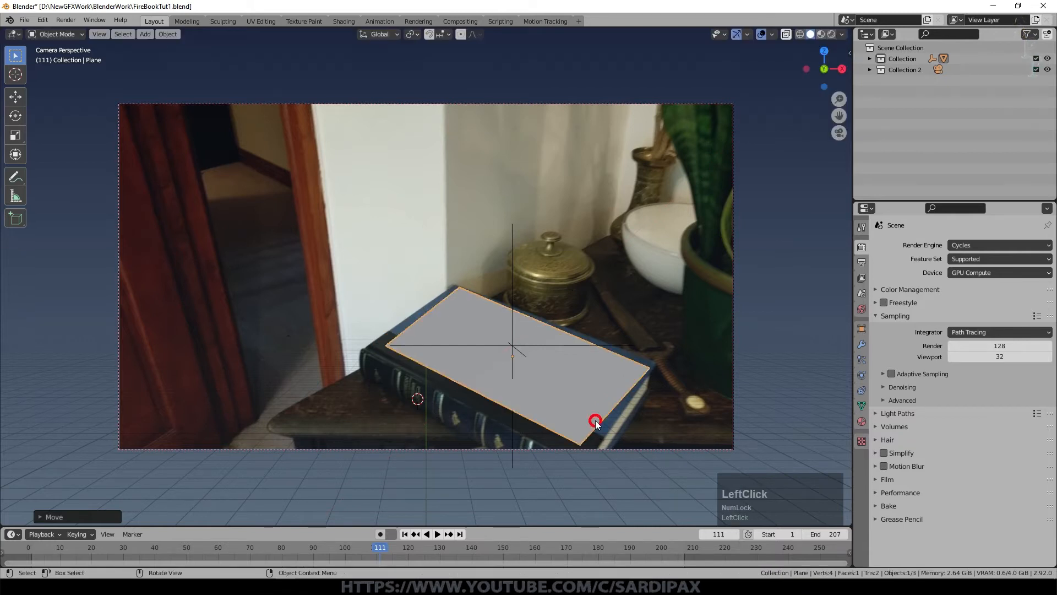
pyautogui.press('r')
pyautogui.press('y')
pyautogui.click(640, 389)
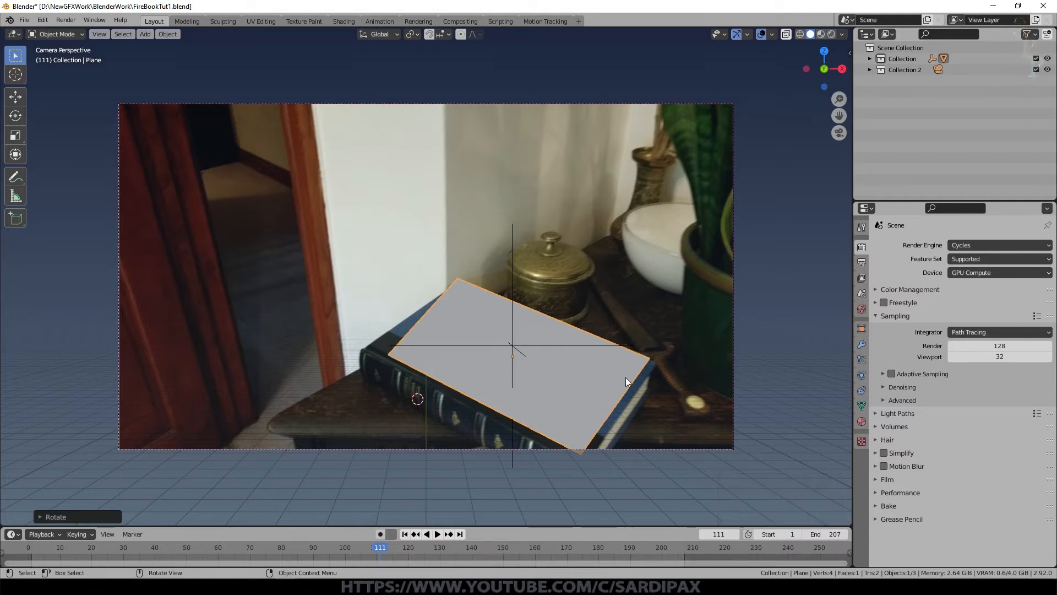
# In top view, move the plane along negative Y so its centre meets the tracked empty
pyautogui.press('KP_7')
pyautogui.scroll(-2, 506, 320)
pyautogui.scroll(3, 501, 321)
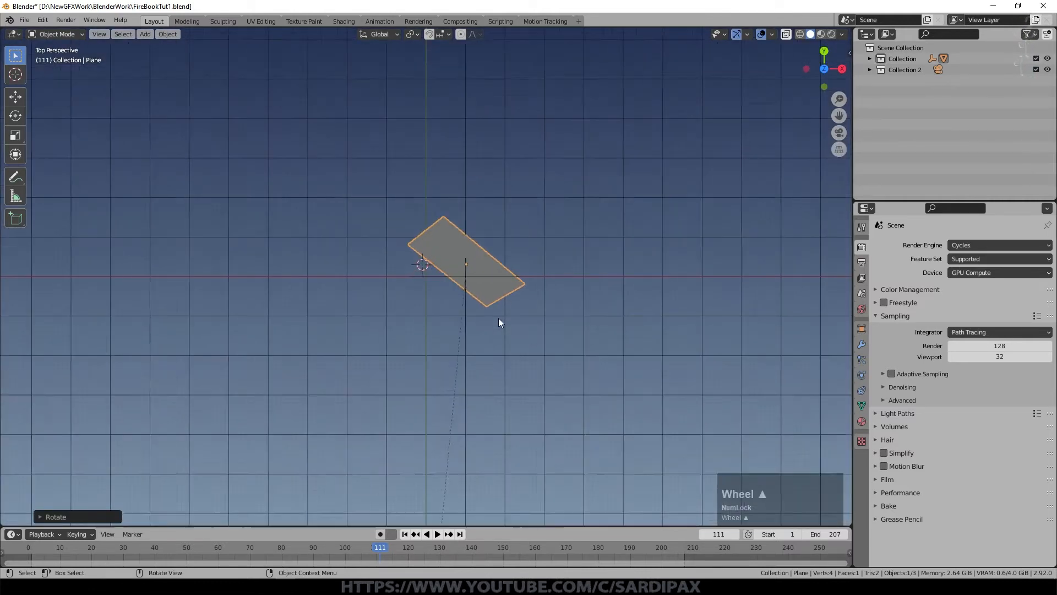
pyautogui.press('g')
pyautogui.press('Escape')
pyautogui.click(467, 314)
pyautogui.click(496, 260)
pyautogui.press('g')
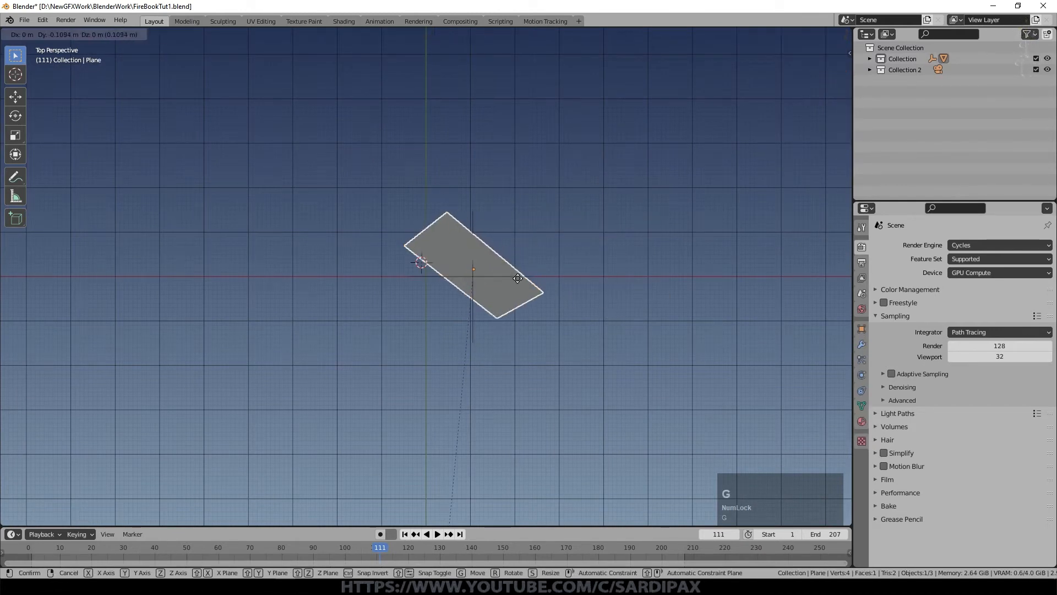
pyautogui.click(518, 289)
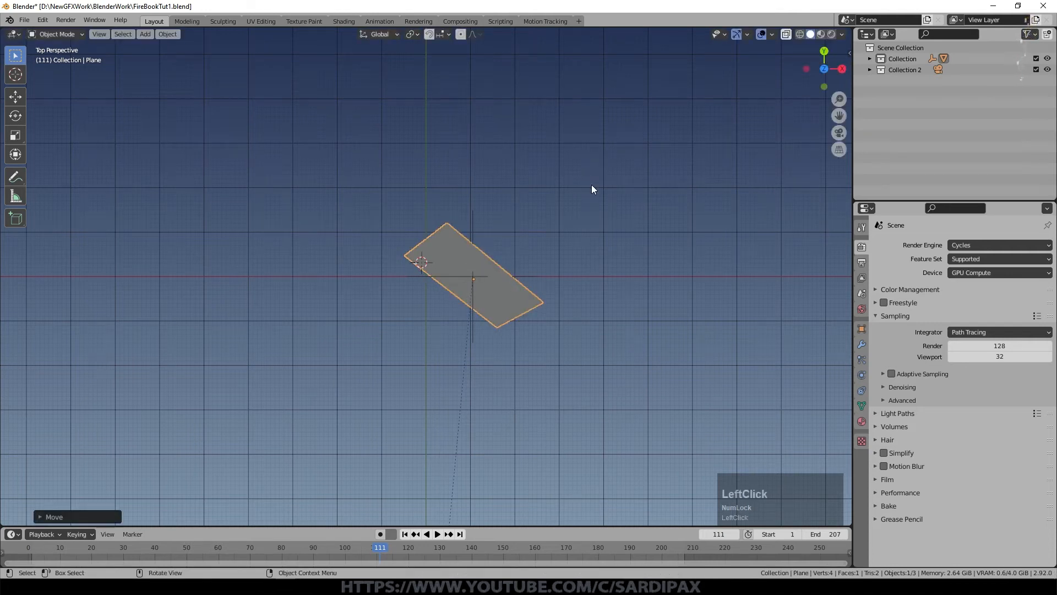
# In camera view, nudge the plane onto the book's cover and rotate it about its local Y axis to match the cover's edges
pyautogui.press('KP_0')
pyautogui.scroll(1, 593, 190)
pyautogui.press('g')
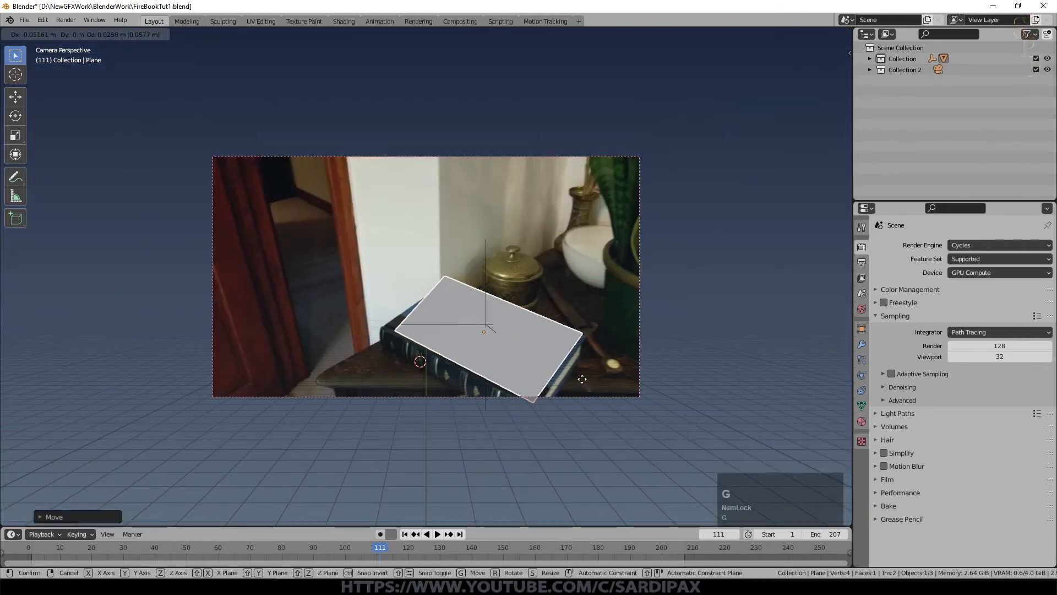
pyautogui.click(582, 379)
pyautogui.press('r')
pyautogui.press('y')
pyautogui.press('y')
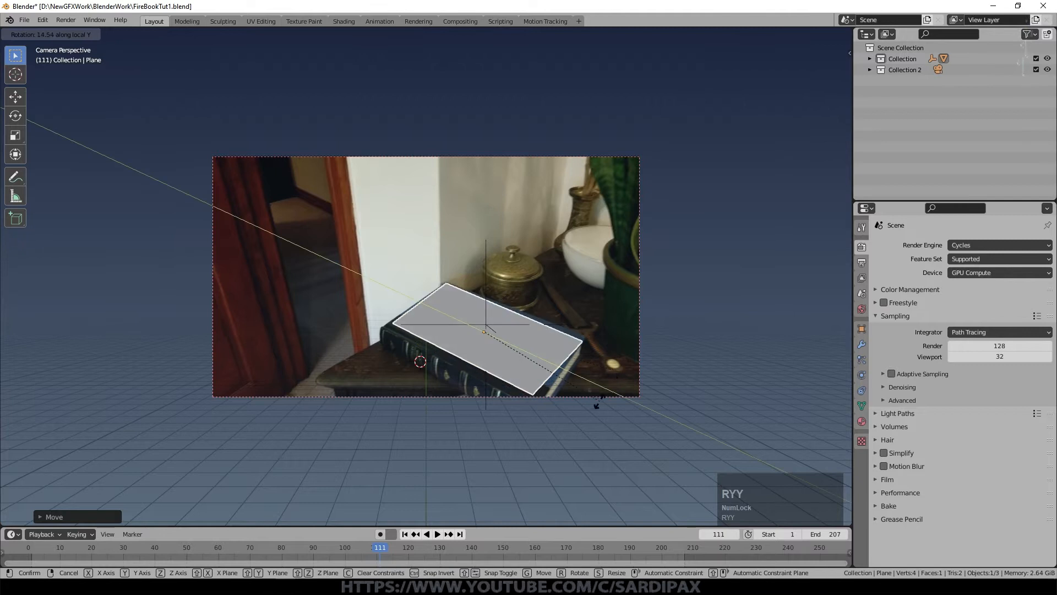
pyautogui.click(595, 403)
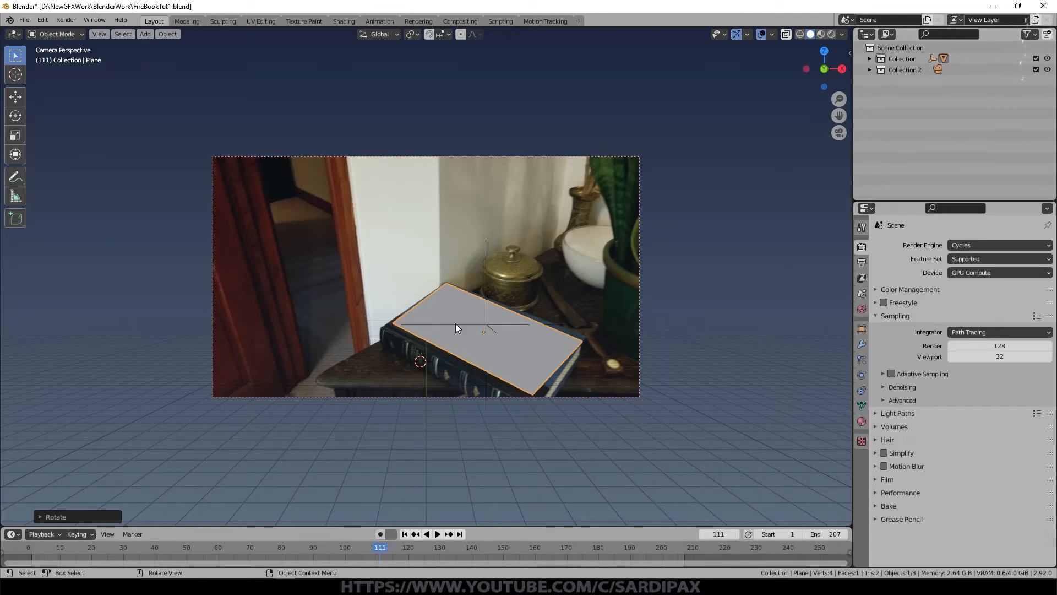
# Rotate the plane about 2° around its local Z axis to refine its alignment with the book's cover
pyautogui.click(386, 313)
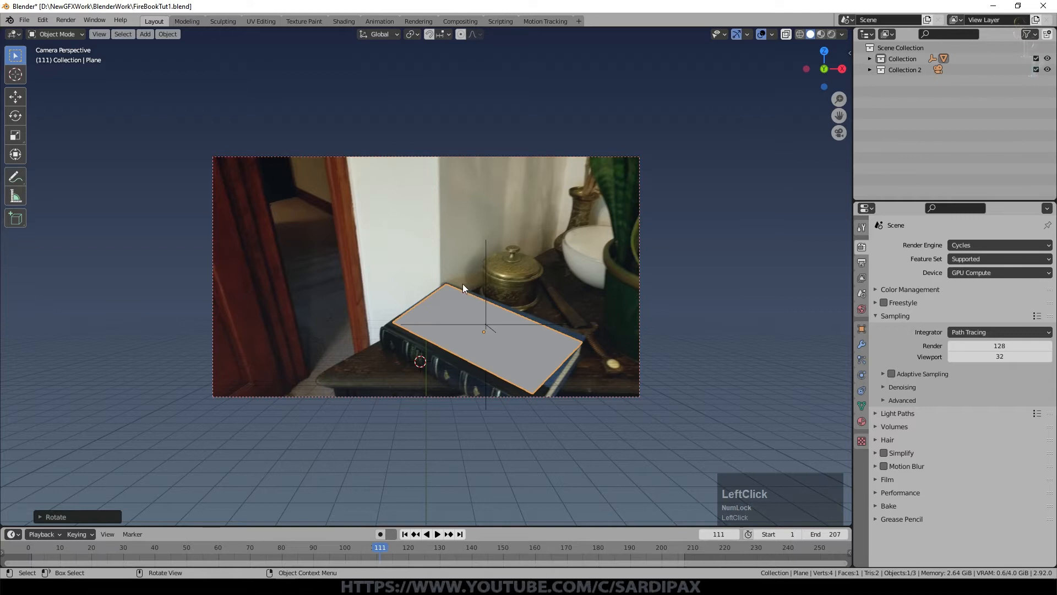
pyautogui.press('r')
pyautogui.press('z')
pyautogui.press('z')
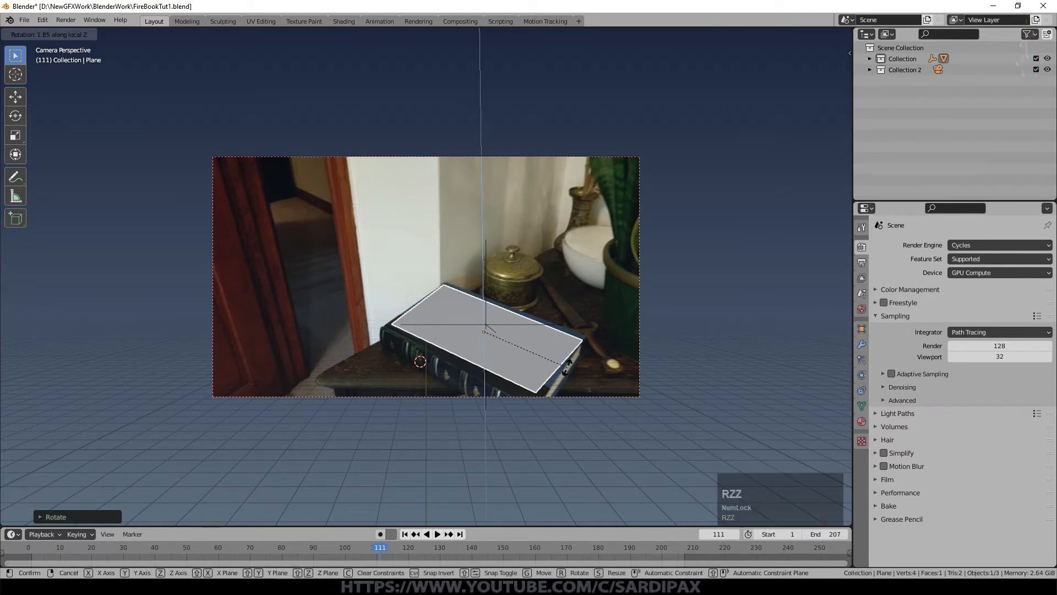
pyautogui.click(567, 366)
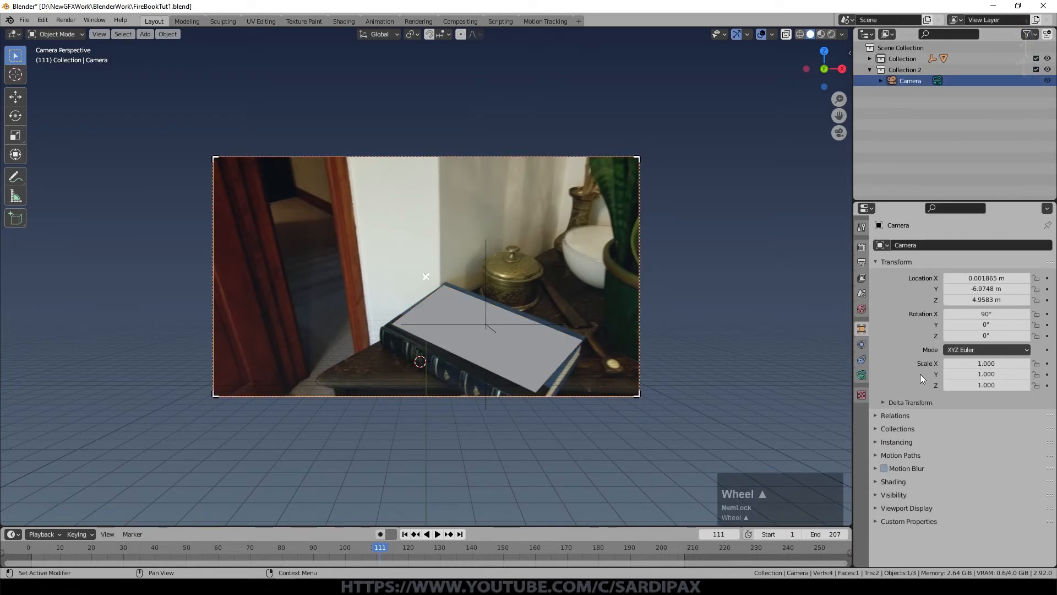
pyautogui.click(862, 375)
pyautogui.moveTo(985, 296); pyautogui.dragTo(986, 296)
pyautogui.hotkey('ctrl', 'z')
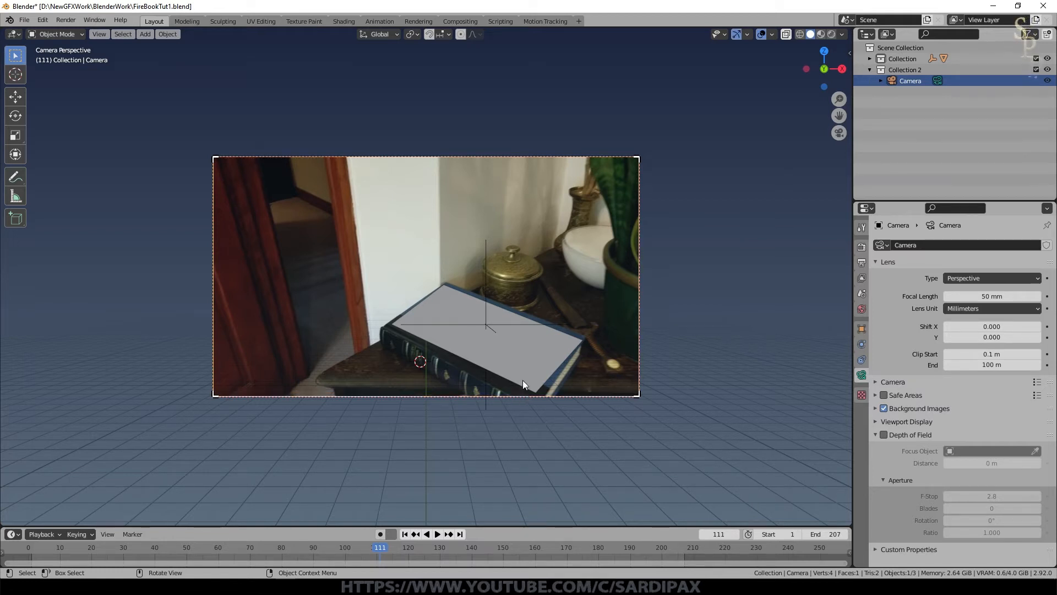
# Parent the plane to the tracked empty using Object (Keep Transform)
pyautogui.click(524, 358)
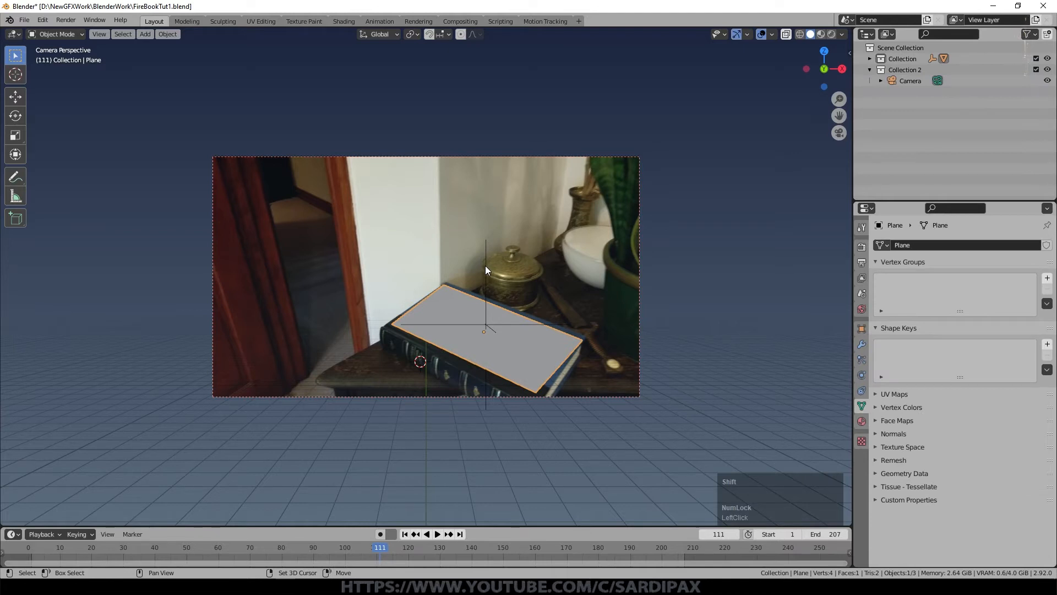
pyautogui.keyDown('shift'); pyautogui.click(486, 270); pyautogui.keyUp('shift')
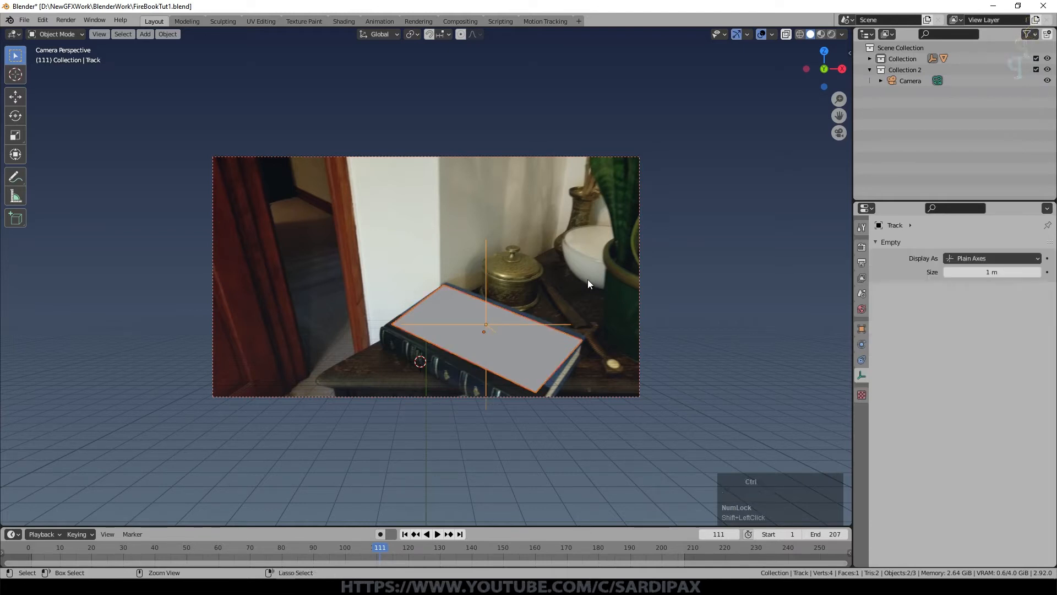
pyautogui.hotkey('ctrl', 'p')
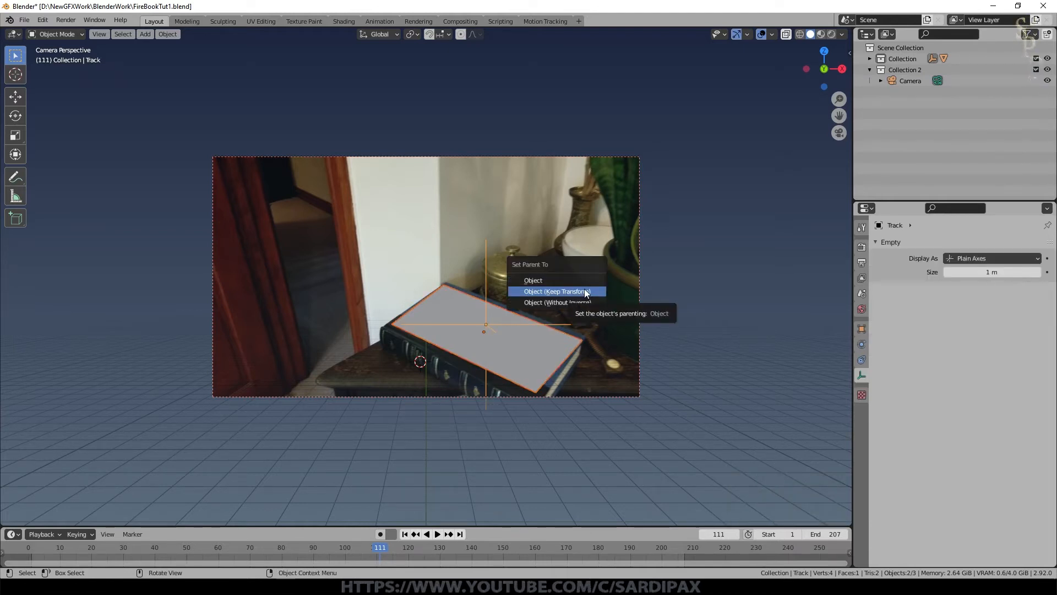
pyautogui.click(586, 292)
# Play the animation and step through the frames around 60 to check the plane where the book enters the shot
pyautogui.press('space')
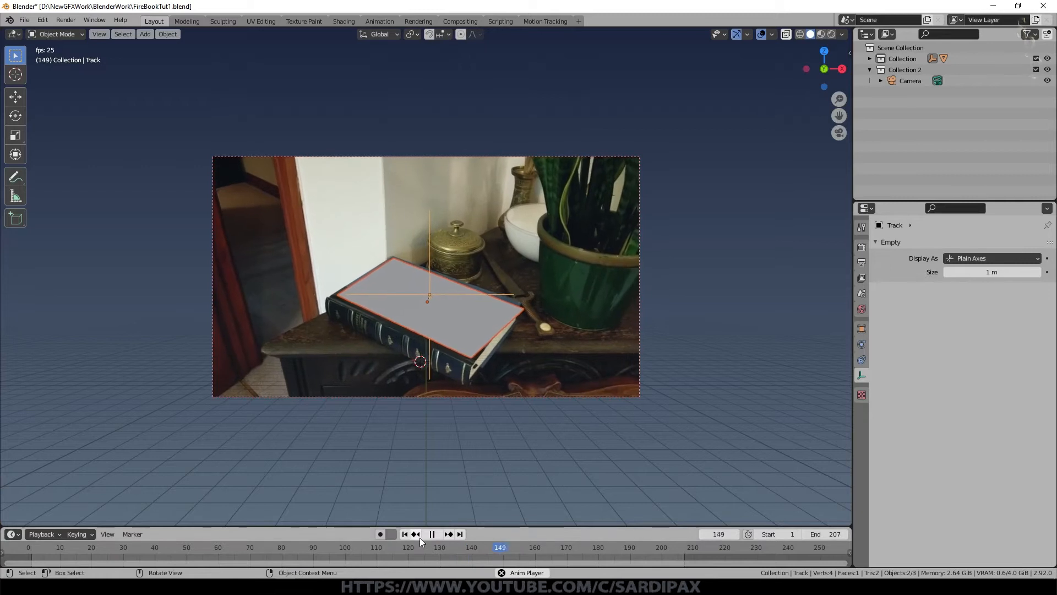
pyautogui.moveTo(338, 541); pyautogui.dragTo(212, 551)
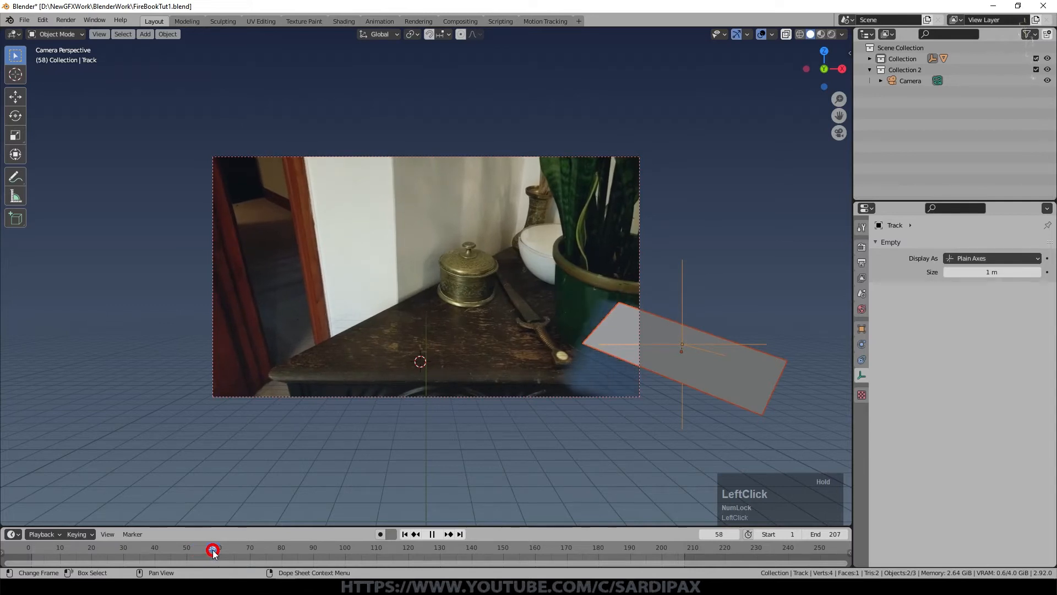
pyautogui.press('Right')
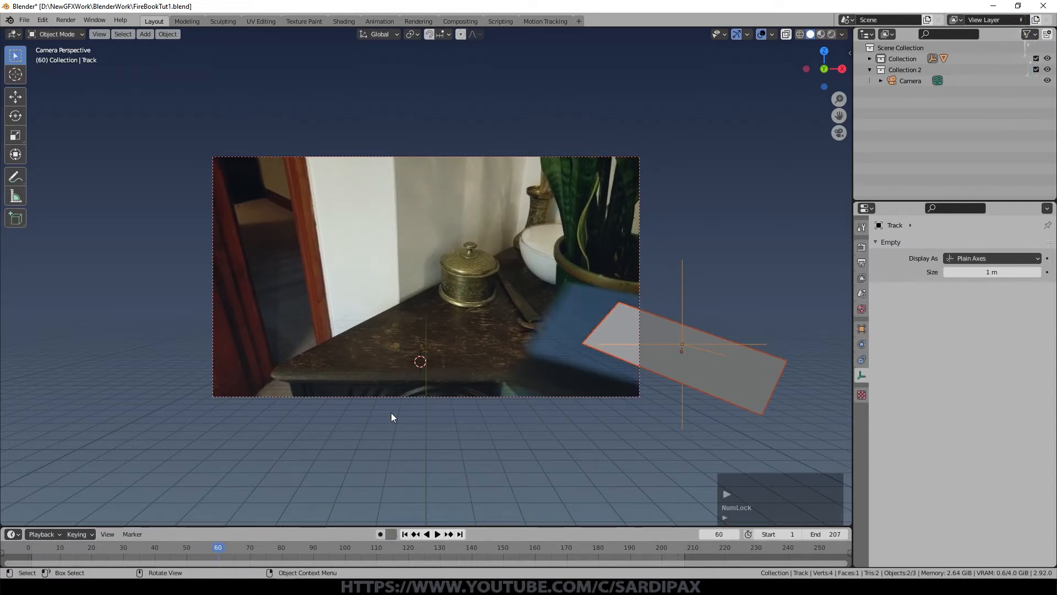
pyautogui.press('Right')
pyautogui.press('Right')
pyautogui.press('Right')
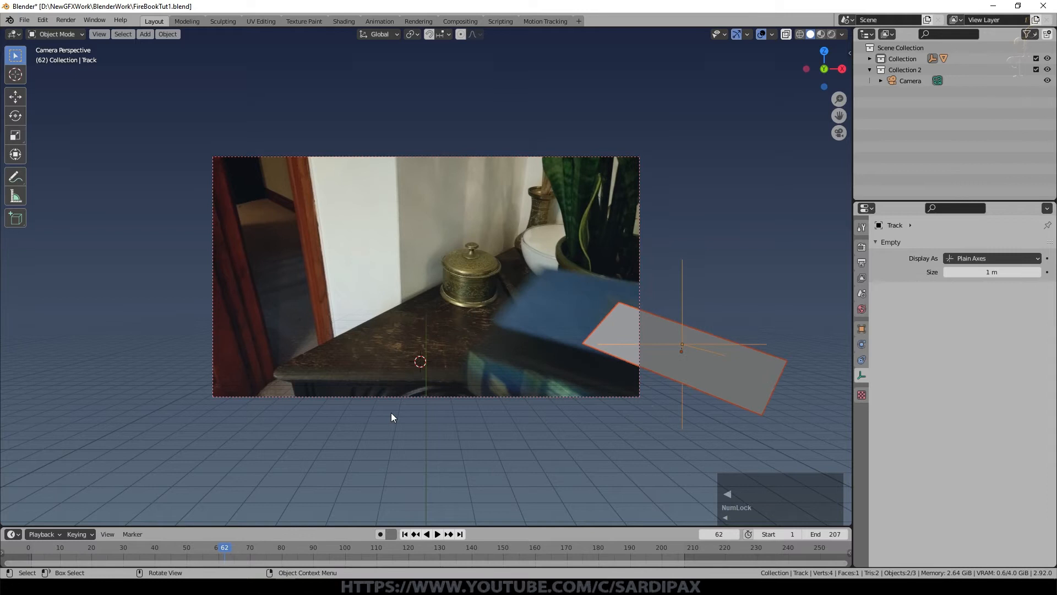
pyautogui.press('Left')
pyautogui.press('Left')
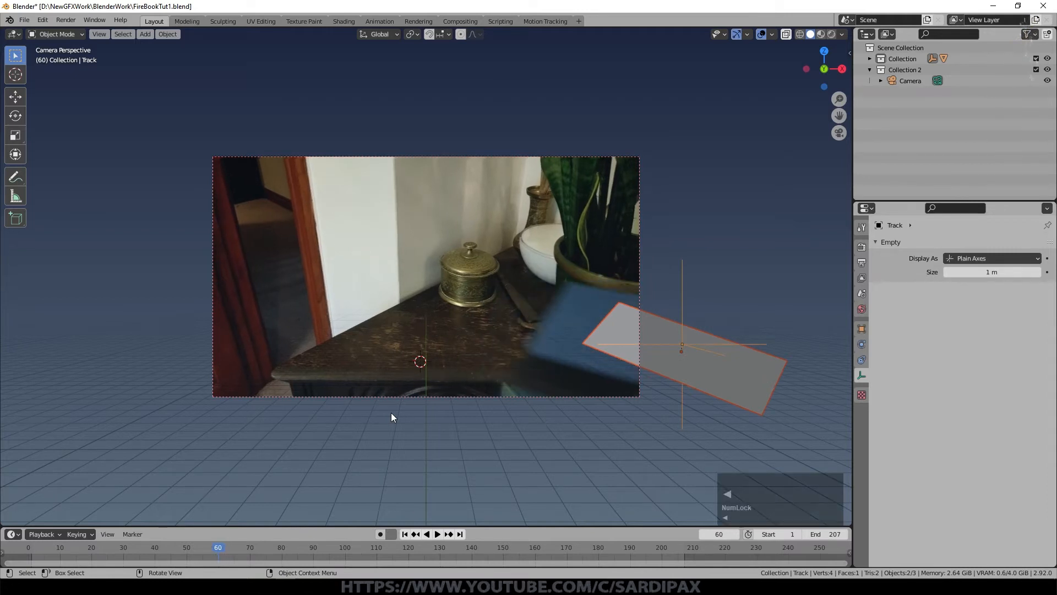
# Enable auto keying and rotate the empty and plane about local Y at frame 60 to match the incoming book
pyautogui.click(381, 534)
pyautogui.press('r')
pyautogui.press('y')
pyautogui.press('y')
pyautogui.click(590, 364)
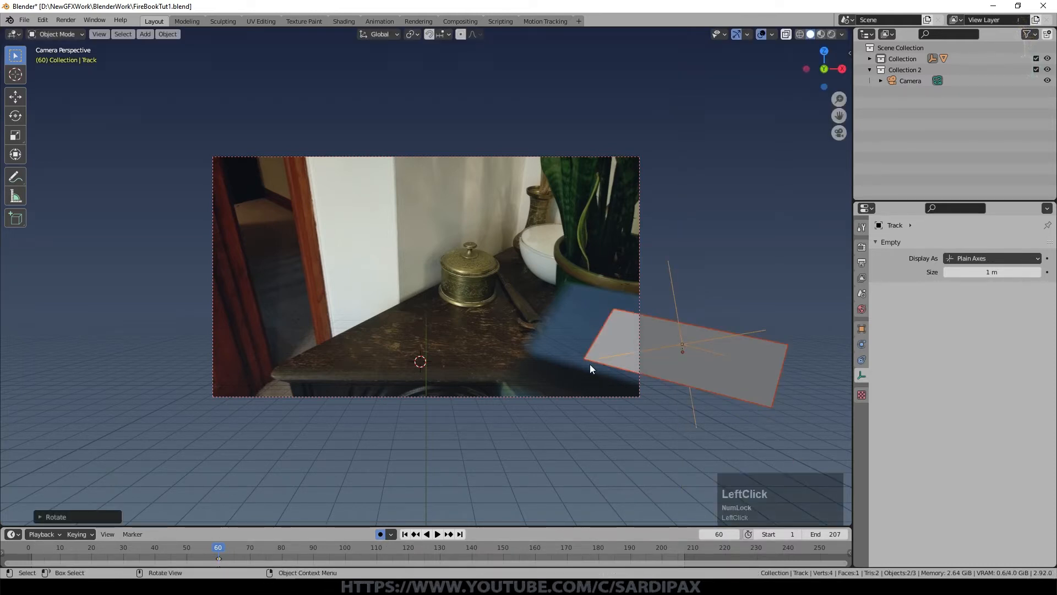
# Advance the timeline to frame 81, comparing the plane with the moving book's cover
pyautogui.press('Right')
pyautogui.press('Right')
pyautogui.press('Right')
pyautogui.press('Right')
pyautogui.press('Right')
pyautogui.press('Right')
pyautogui.press('Right')
pyautogui.press('Right')
pyautogui.press('Right')
pyautogui.press('Right')
pyautogui.press('Right')
pyautogui.press('Right')
pyautogui.press('Right')
pyautogui.press('Right')
pyautogui.press('Right')
pyautogui.press('Right')
pyautogui.press('Right')
pyautogui.press('Right')
pyautogui.press('Right')
pyautogui.press('Right')
pyautogui.press('Right')
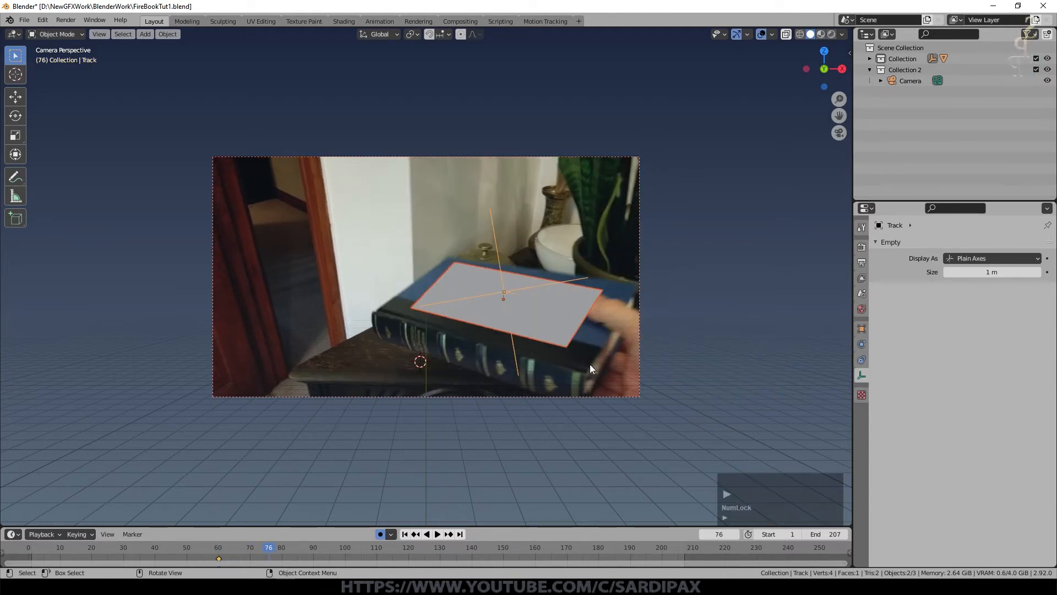
pyautogui.press('r')
pyautogui.press('y')
pyautogui.press('y')
pyautogui.rightClick(554, 345)
# Key a local X rotation of the empty and plane at frame 81 to match the cover's tilt
pyautogui.press('r')
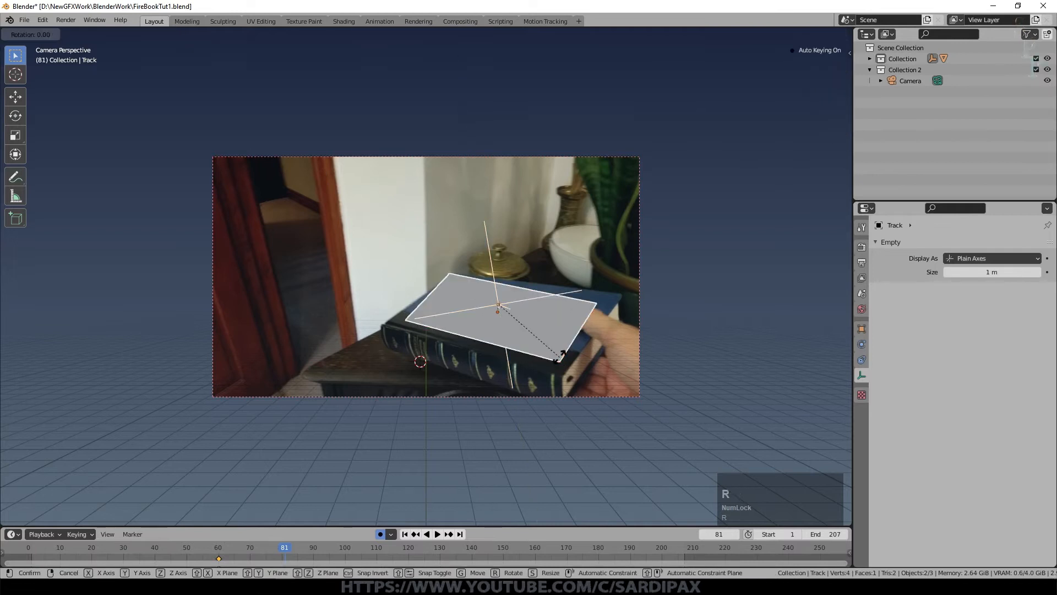
pyautogui.press('x')
pyautogui.press('x')
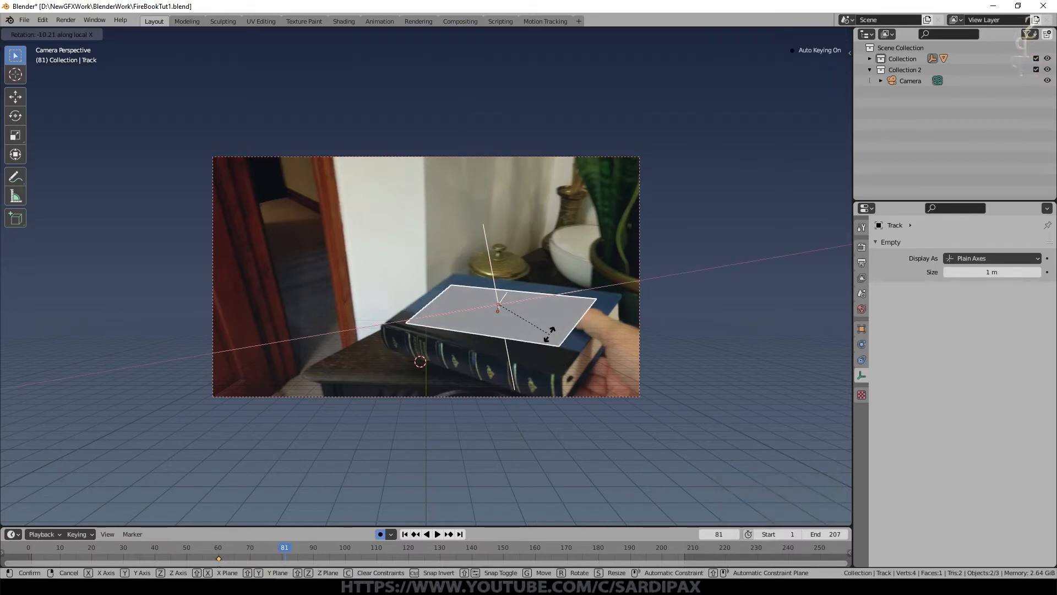
pyautogui.click(657, 344)
pyautogui.click(656, 345)
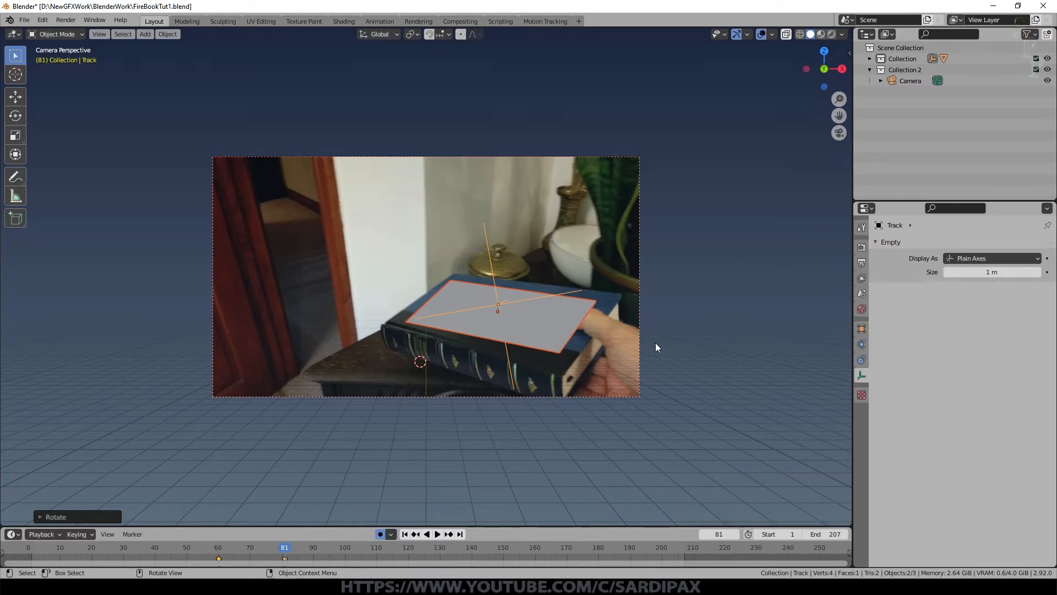
# At frame 105, key a local Y rotation of the empty and plane so they turn with the book's cover
pyautogui.press('Right')
pyautogui.press('Right')
pyautogui.press('Right')
pyautogui.press('Right')
pyautogui.press('Right')
pyautogui.press('Right')
pyautogui.press('Right')
pyautogui.press('Right')
pyautogui.press('Right')
pyautogui.press('Right')
pyautogui.press('Right')
pyautogui.press('Right')
pyautogui.press('Right')
pyautogui.press('Right')
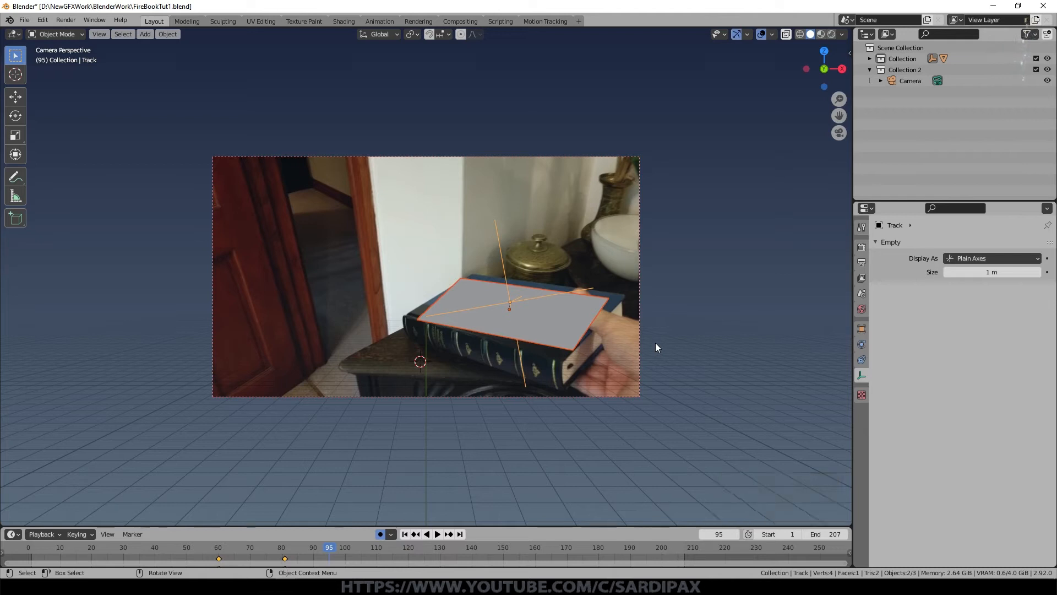
pyautogui.press('Right')
pyautogui.press('Right')
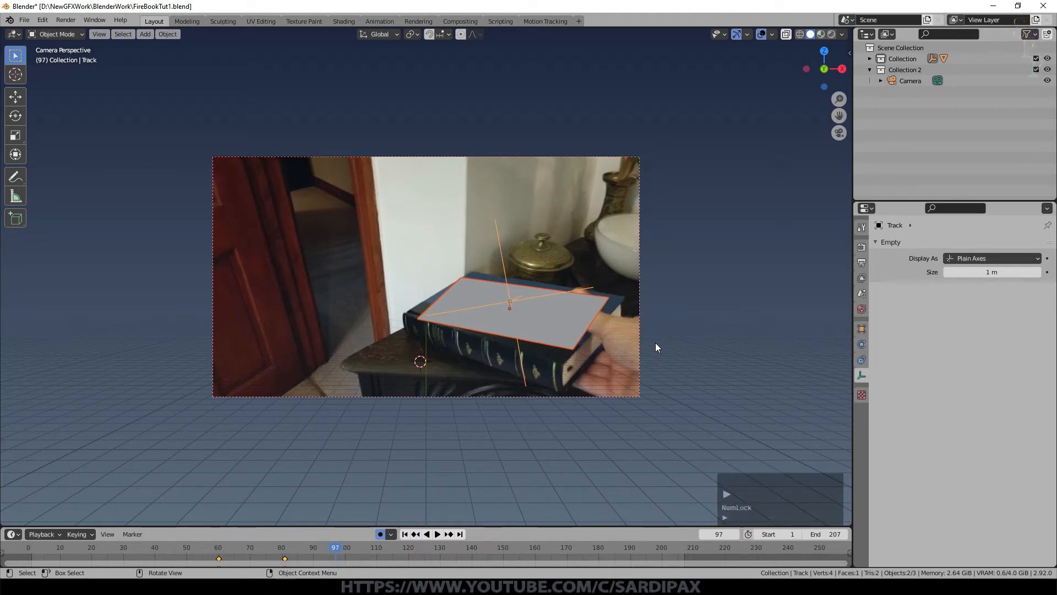
pyautogui.press('Right')
pyautogui.press('Right')
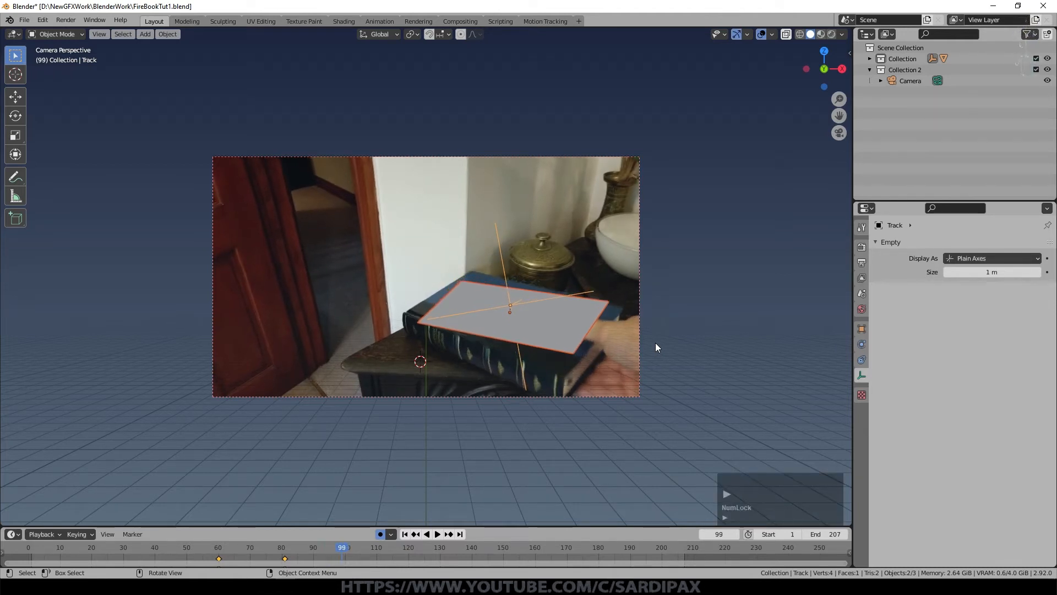
pyautogui.press('Right')
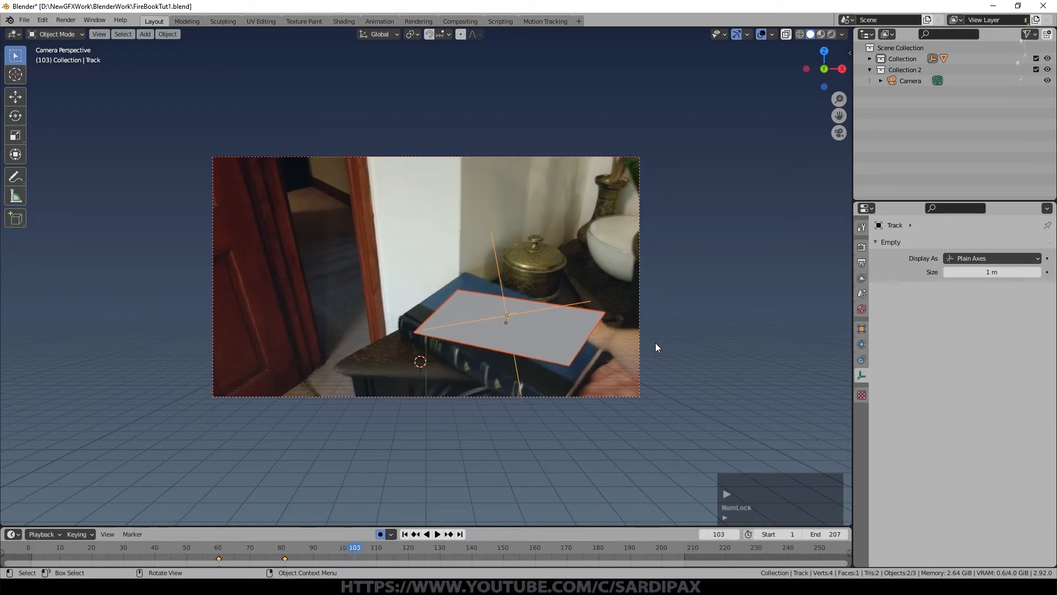
pyautogui.press('r')
pyautogui.press('y')
pyautogui.press('y')
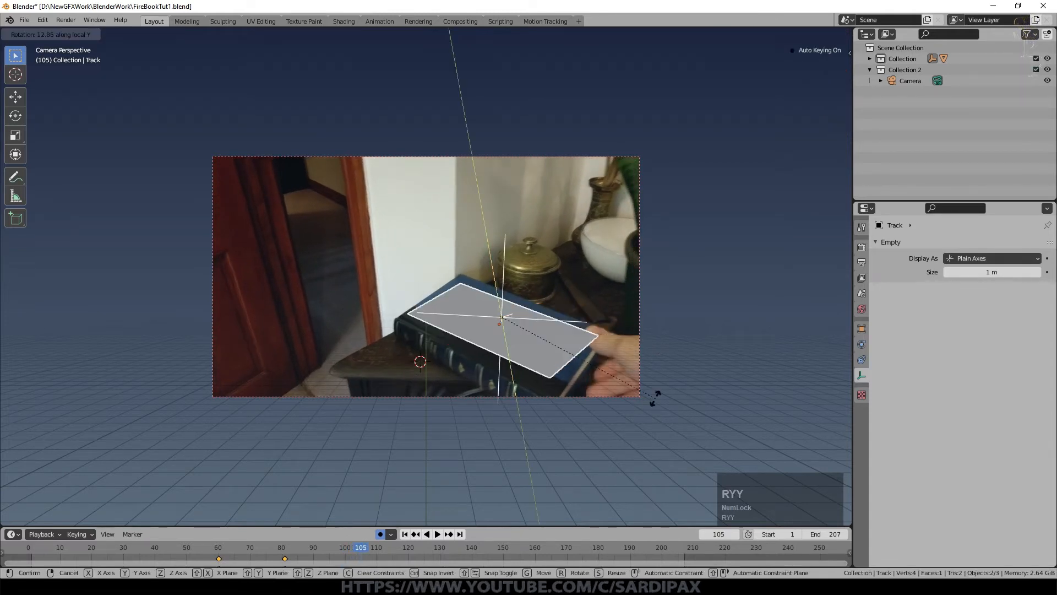
pyautogui.click(655, 397)
# Refine the empty and plane's orientation at frame 105 with another local Y rotation and a final small rotation
pyautogui.press('r')
pyautogui.press('y')
pyautogui.press('y')
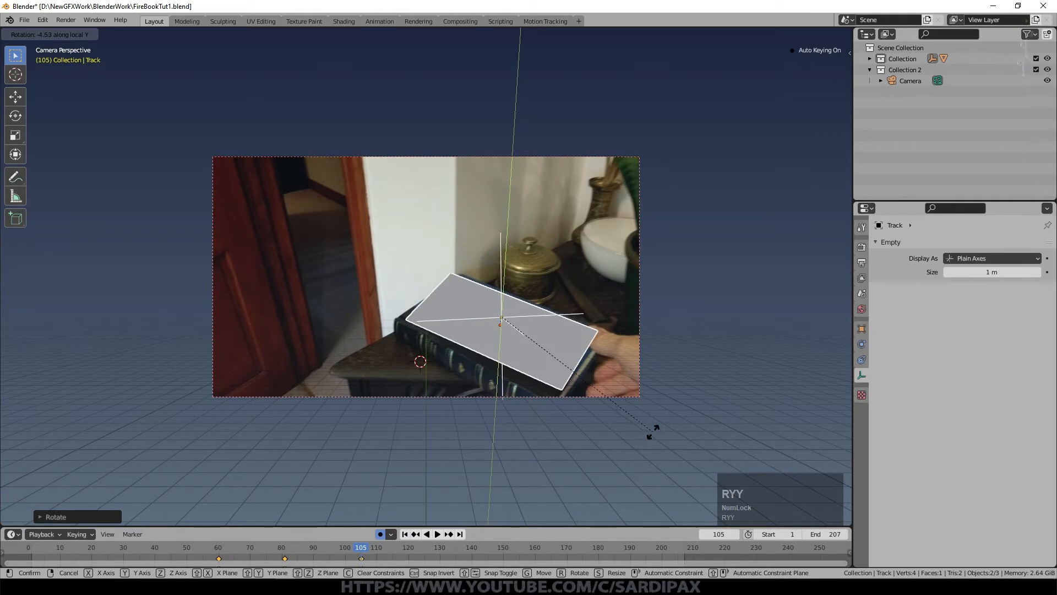
pyautogui.click(649, 425)
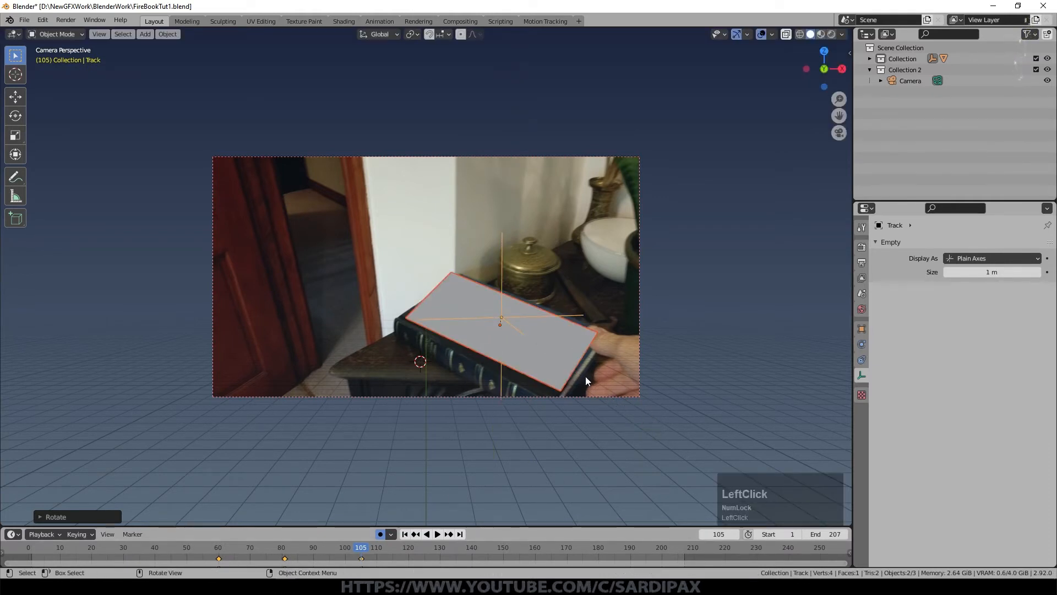
pyautogui.press('r')
pyautogui.click(623, 355)
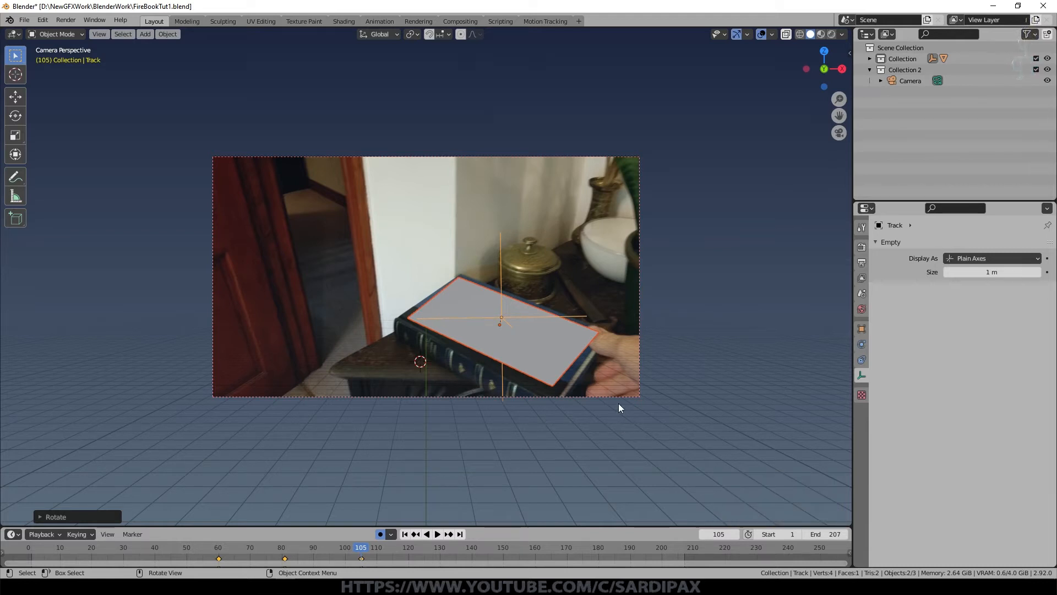
# Play back the animation to check that the plane follows the book, stop it, and save the file
pyautogui.press('space')
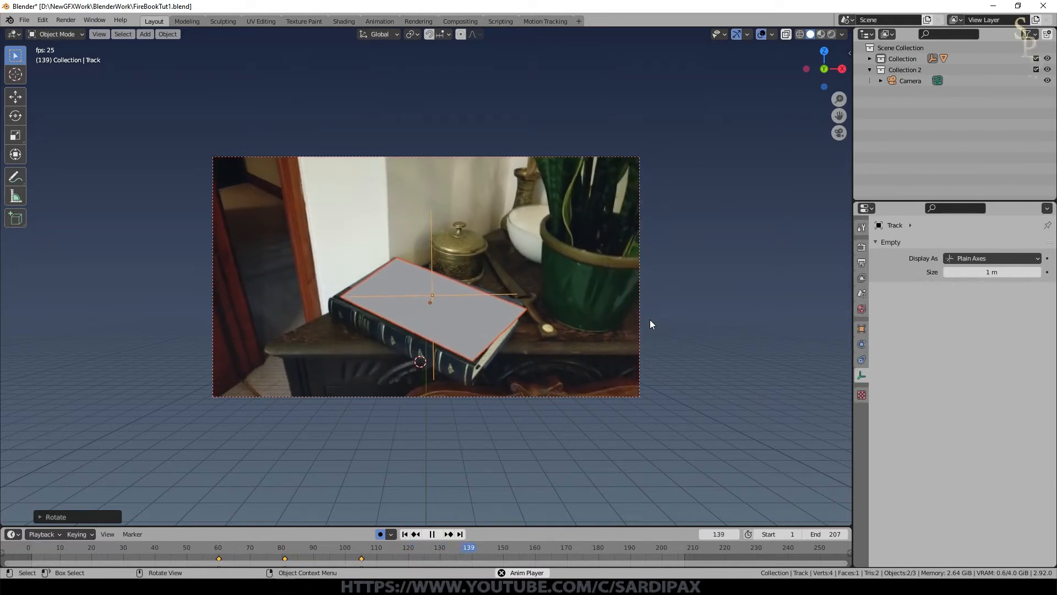
pyautogui.press('Escape')
pyautogui.hotkey('ctrl', 's')
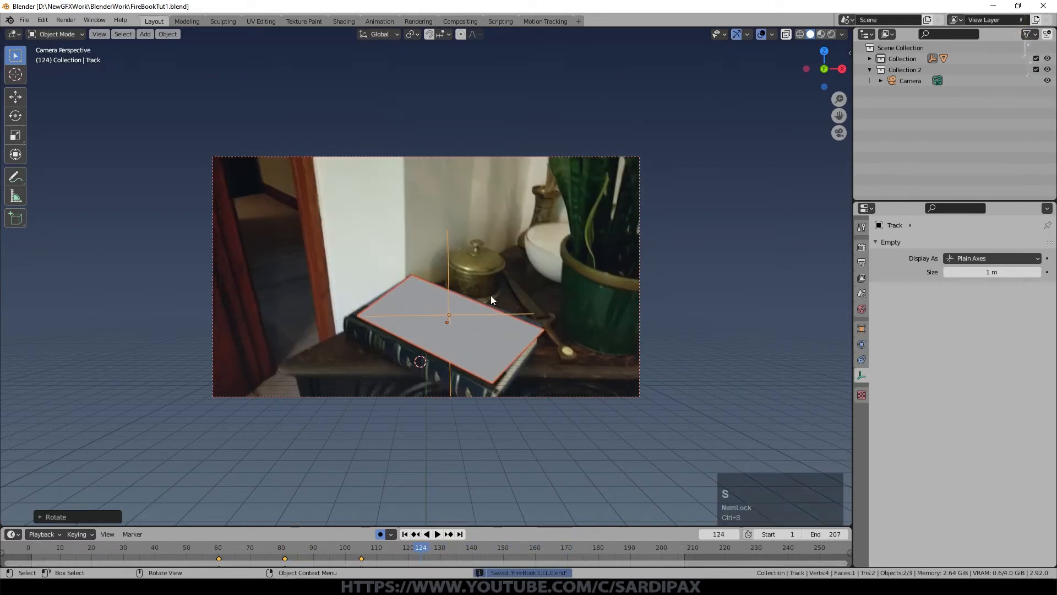
# Make the plane a Shadow Catcher in its object visibility settings and save the file
pyautogui.click(521, 341)
pyautogui.click(861, 329)
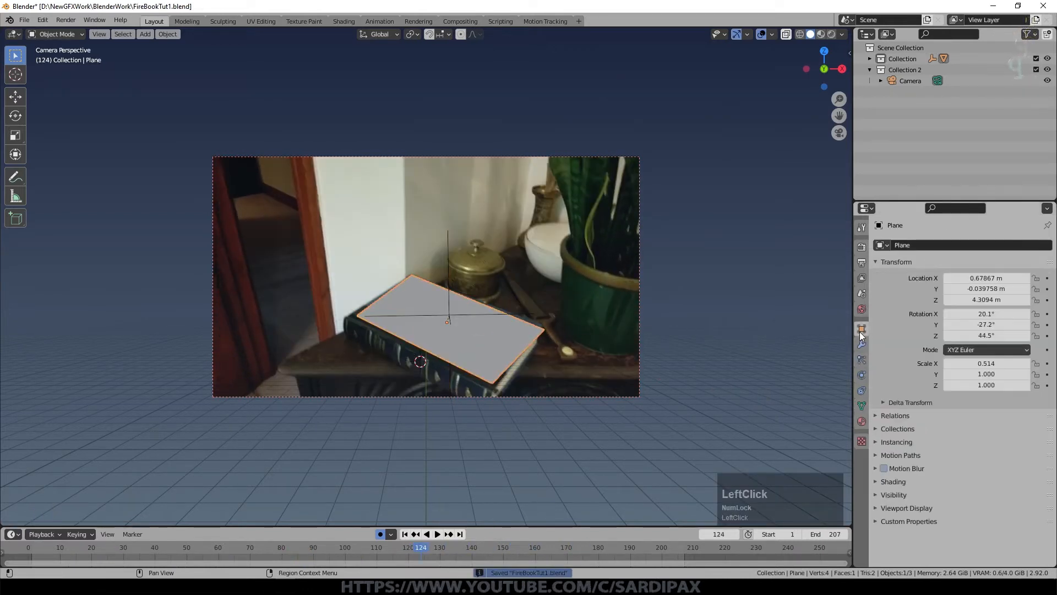
pyautogui.scroll(-1, 908, 353)
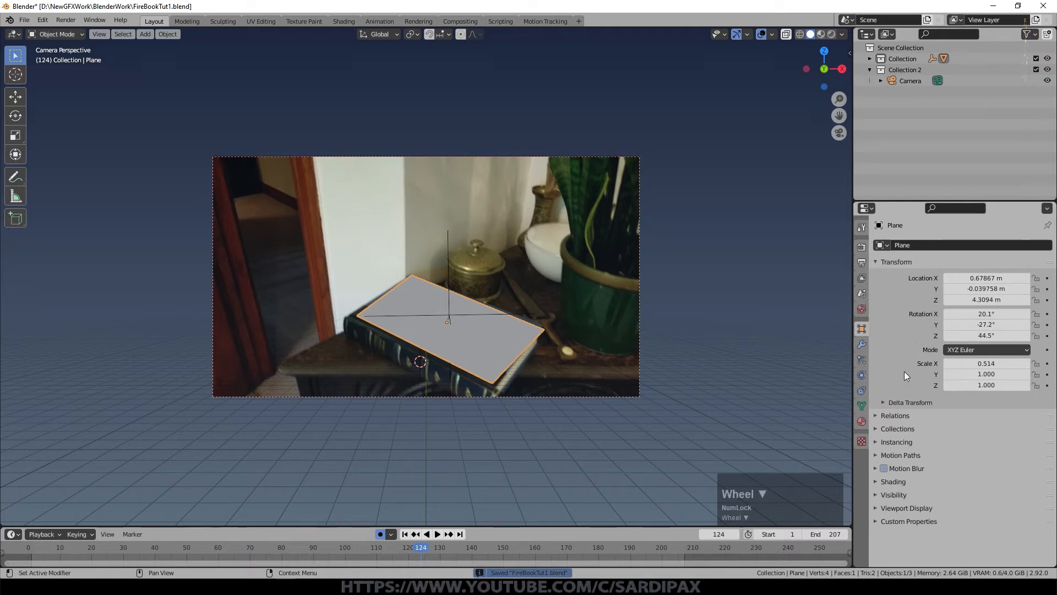
pyautogui.click(880, 494)
pyautogui.scroll(-5, 930, 367)
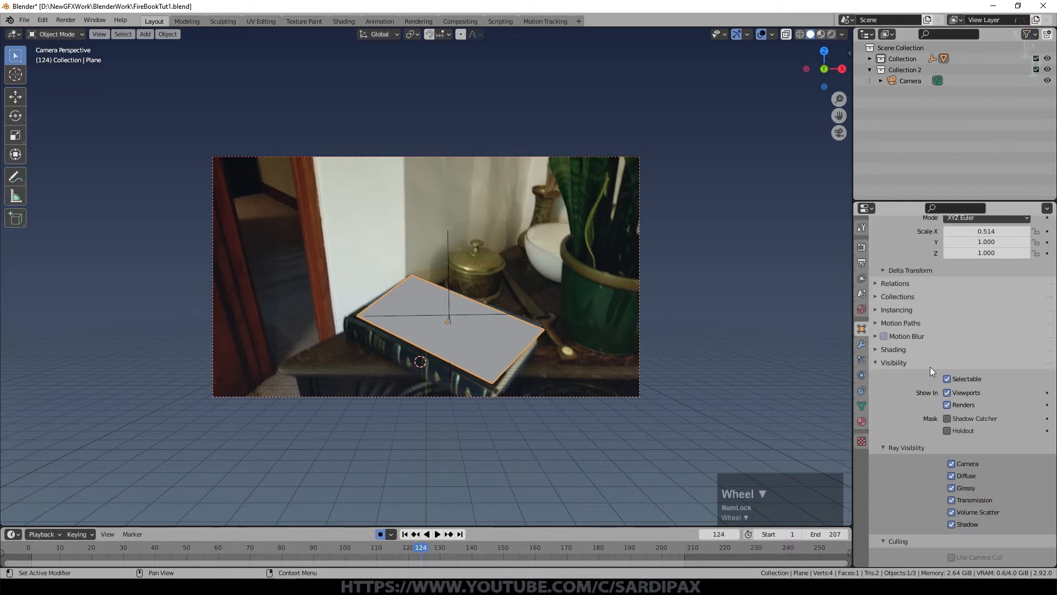
pyautogui.click(948, 419)
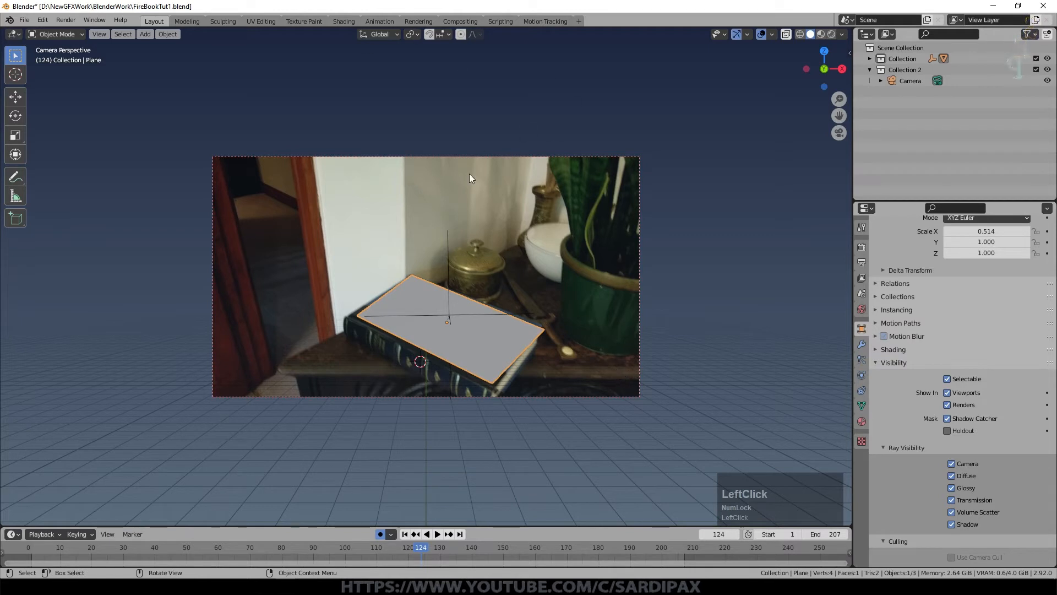
pyautogui.hotkey('ctrl', 's')
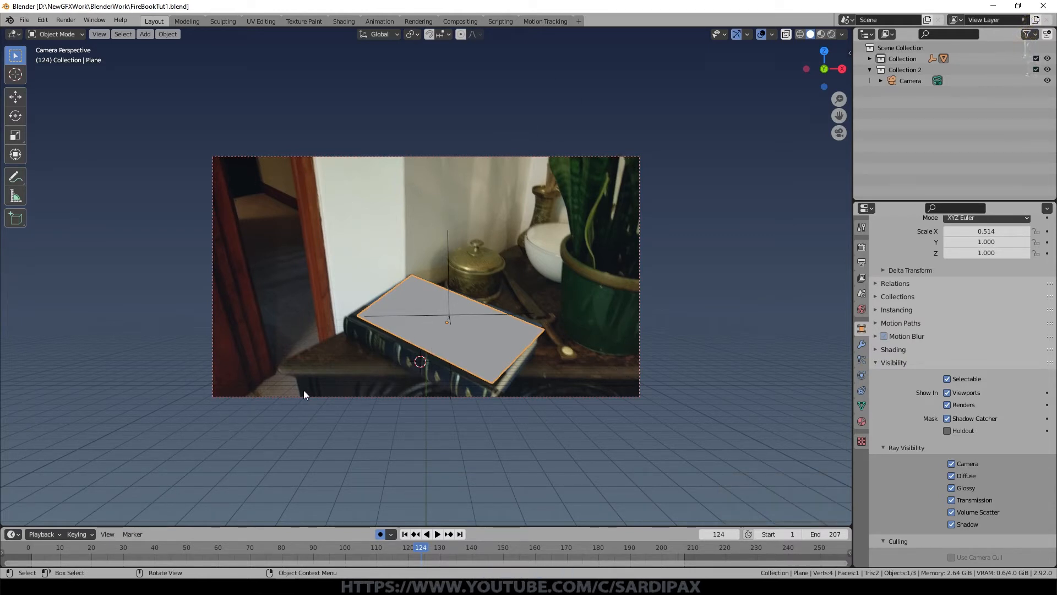
# Add a point light and place it in top view between the plane and the camera, off to the camera's left side
pyautogui.hotkey('shift', 'a')
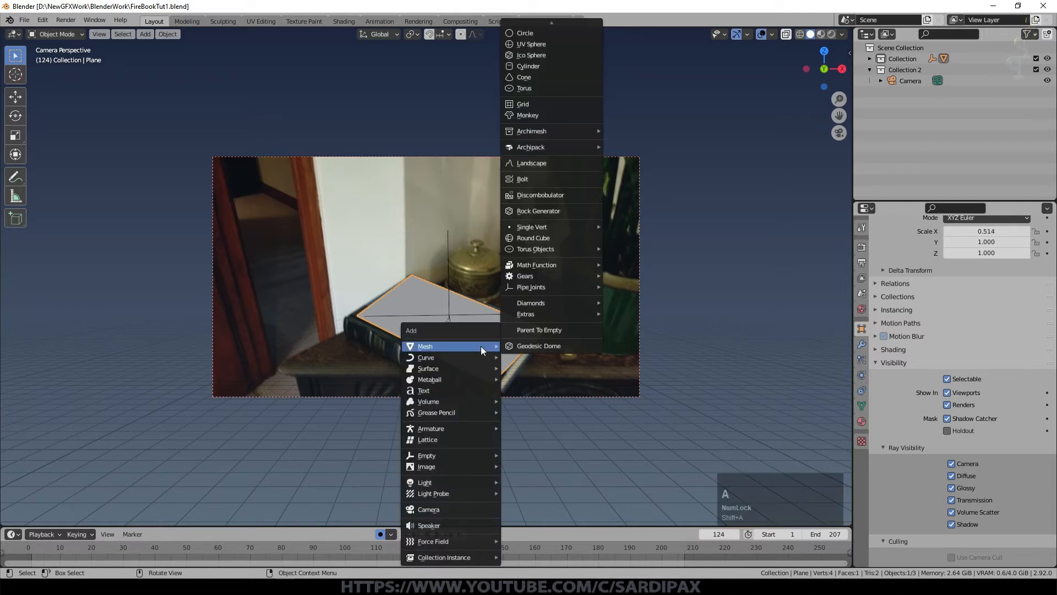
pyautogui.moveTo(465, 483)
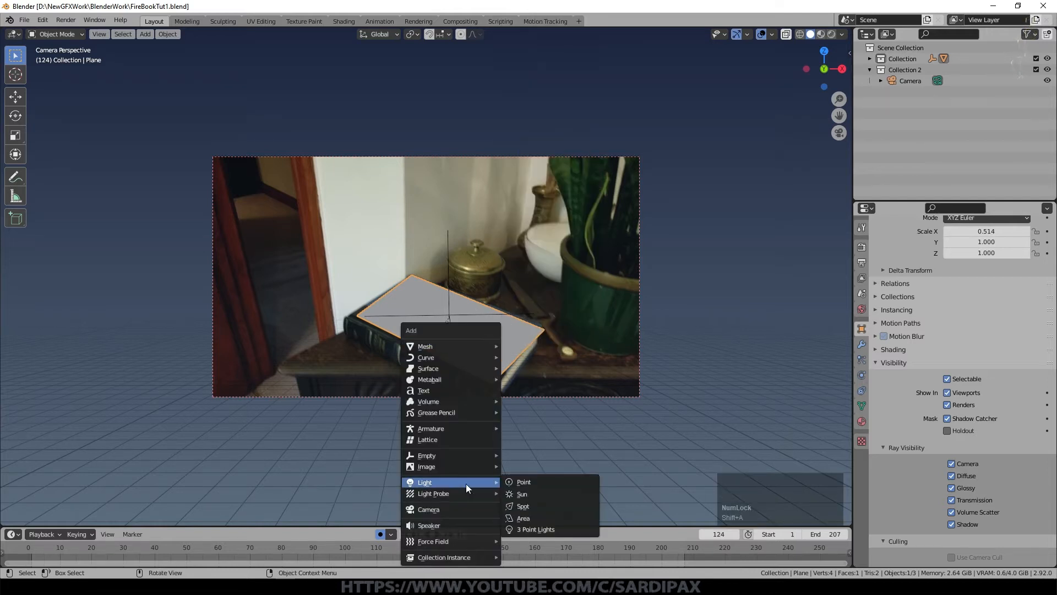
pyautogui.click(539, 483)
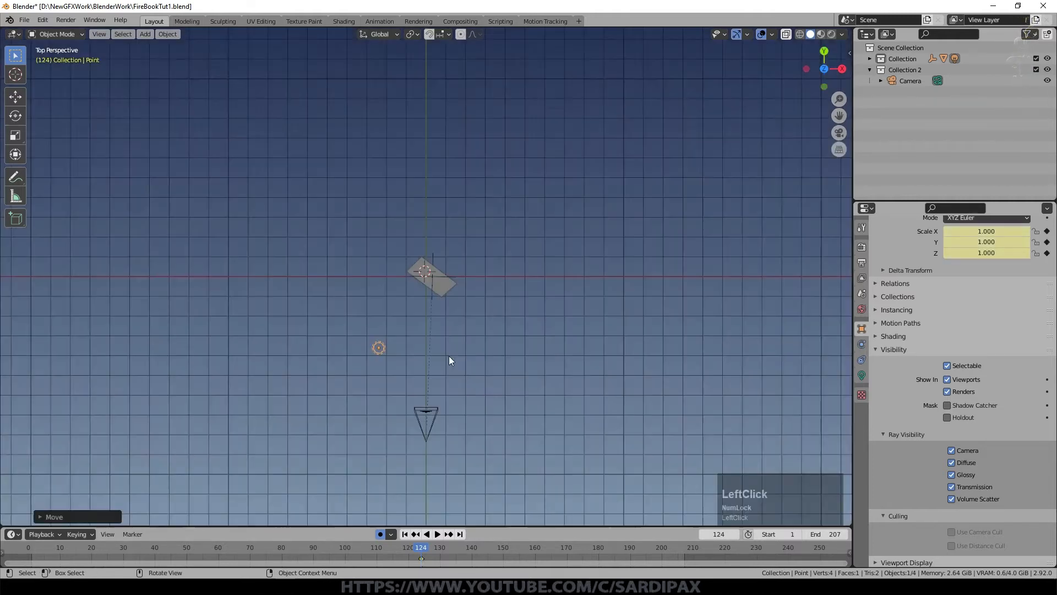
pyautogui.click(661, 234)
pyautogui.press('KP_0')
pyautogui.scroll(-5, 660, 229)
# Preview the camera view in rendered shading and set the point light's power to 500 W
pyautogui.click(861, 375)
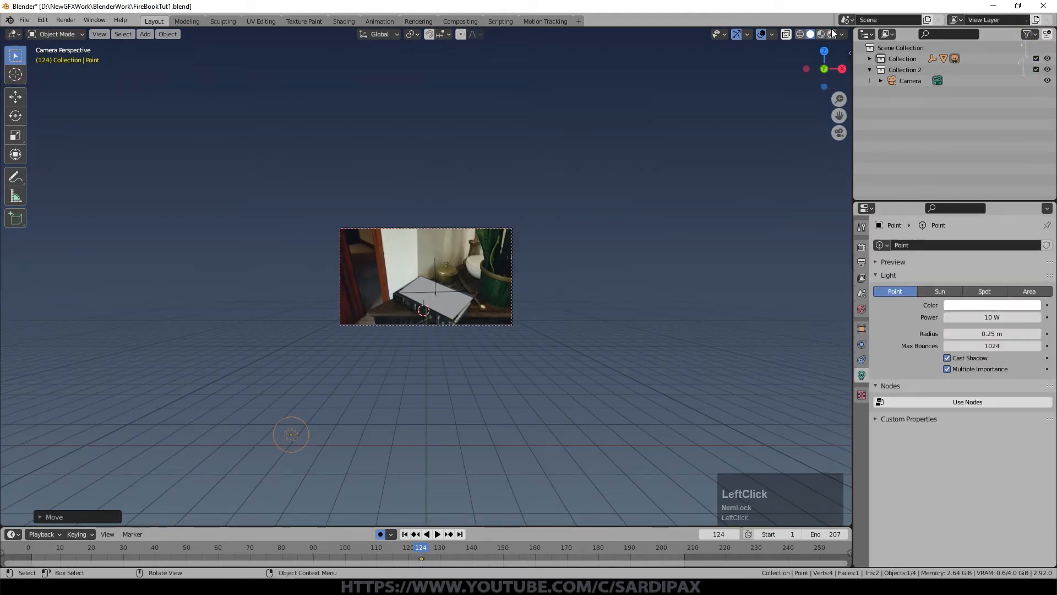
pyautogui.click(832, 34)
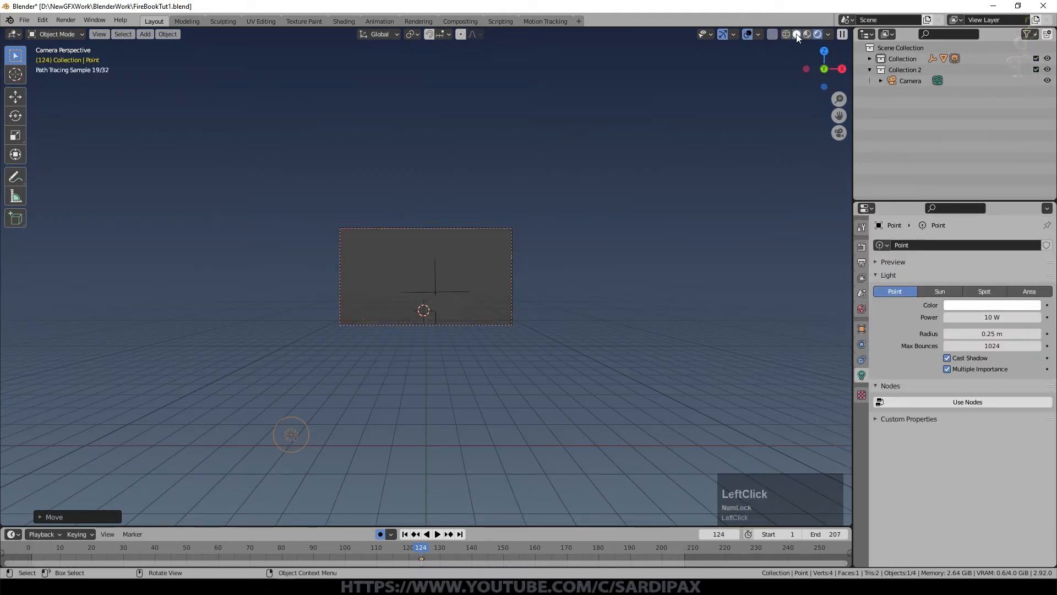
pyautogui.scroll(1, 647, 208)
pyautogui.scroll(4, 556, 330)
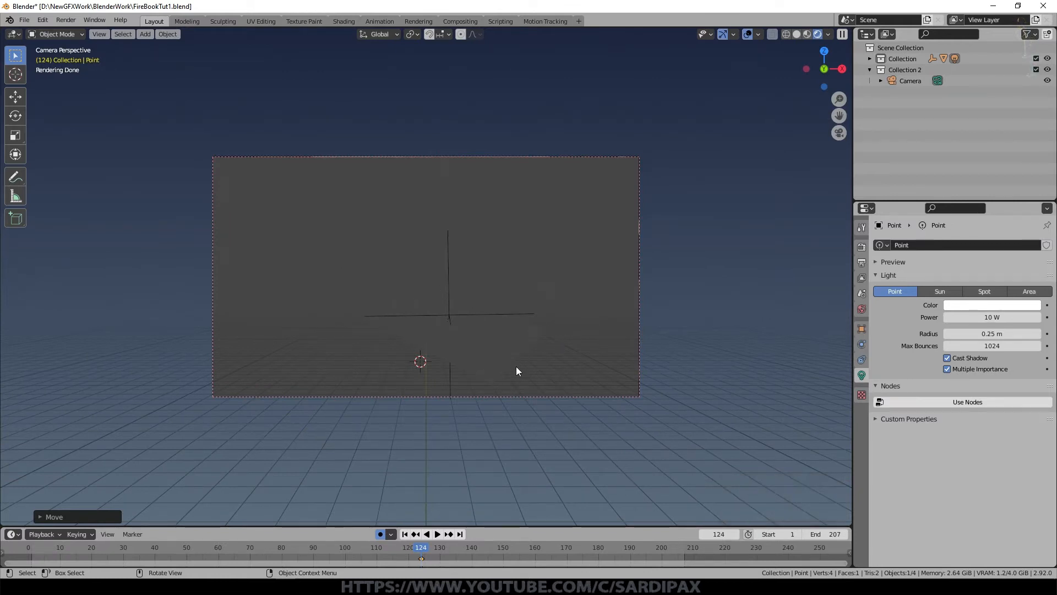
pyautogui.click(995, 317)
pyautogui.write('500')
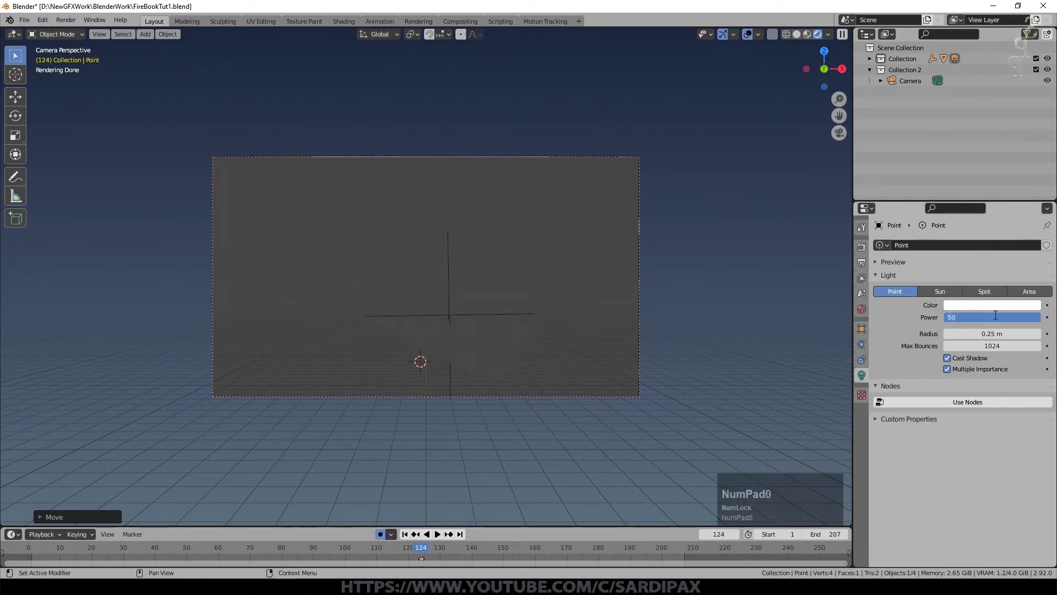
pyautogui.press('KP_Enter')
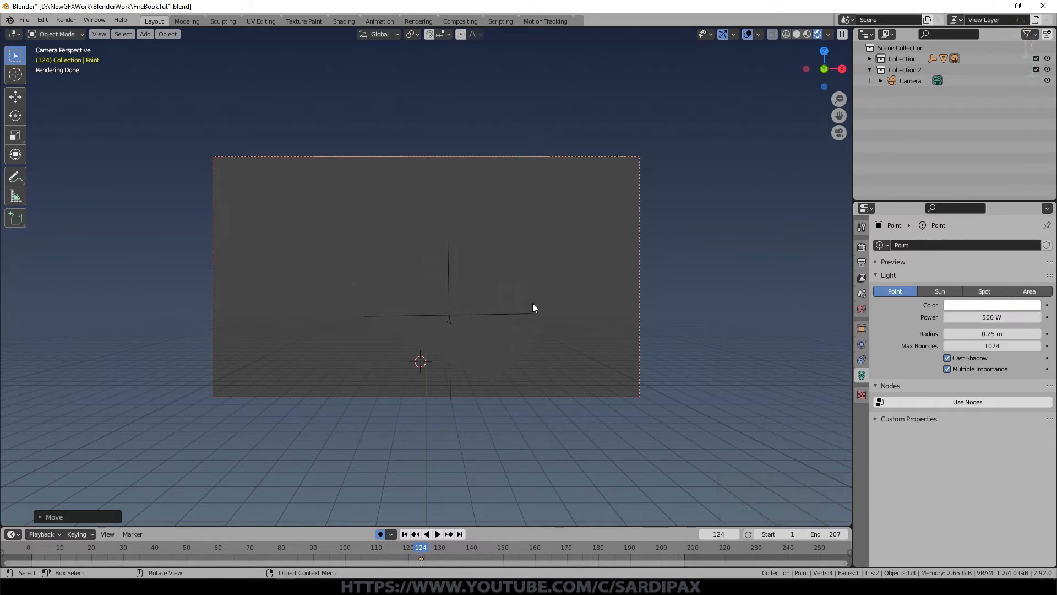
# Turn the plane's Shadow Catcher option off and back on to compare how it renders
pyautogui.click(461, 318)
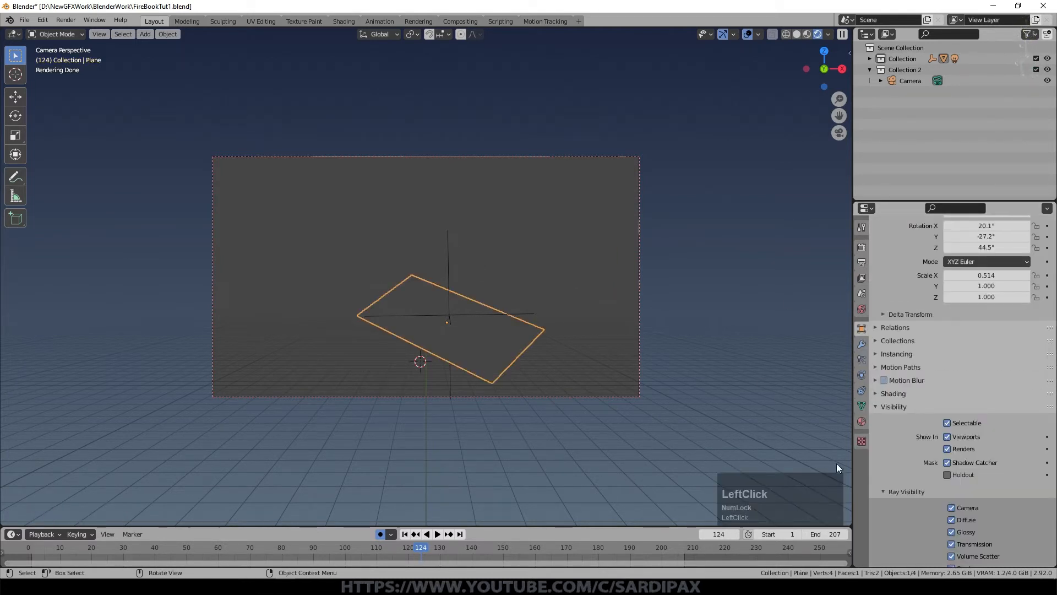
pyautogui.click(947, 463)
pyautogui.click(946, 462)
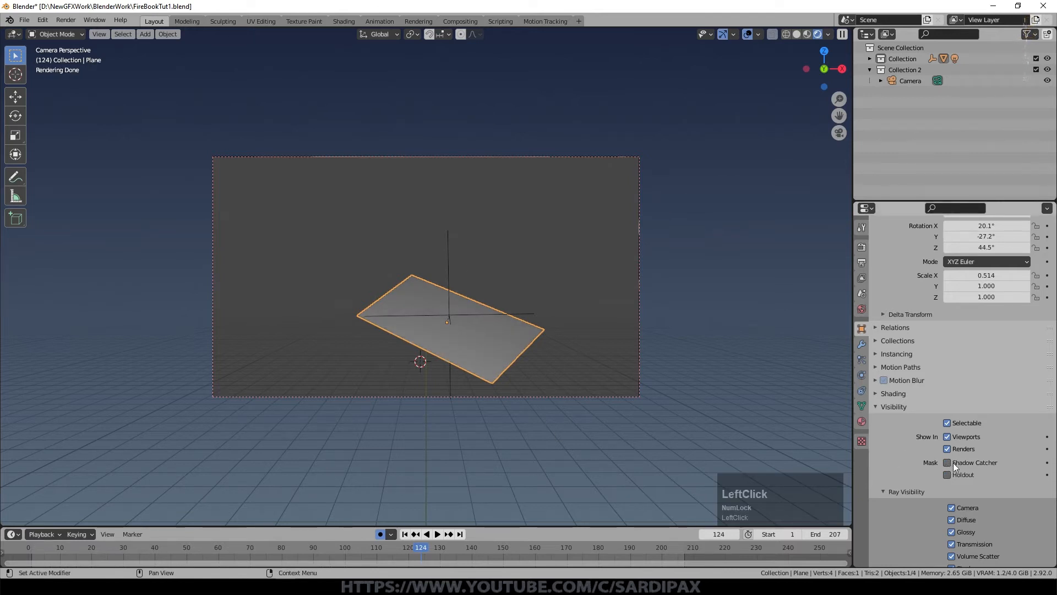
# Enable Transparent in the render's Film settings so the footage shows behind the rendered scene
pyautogui.click(862, 247)
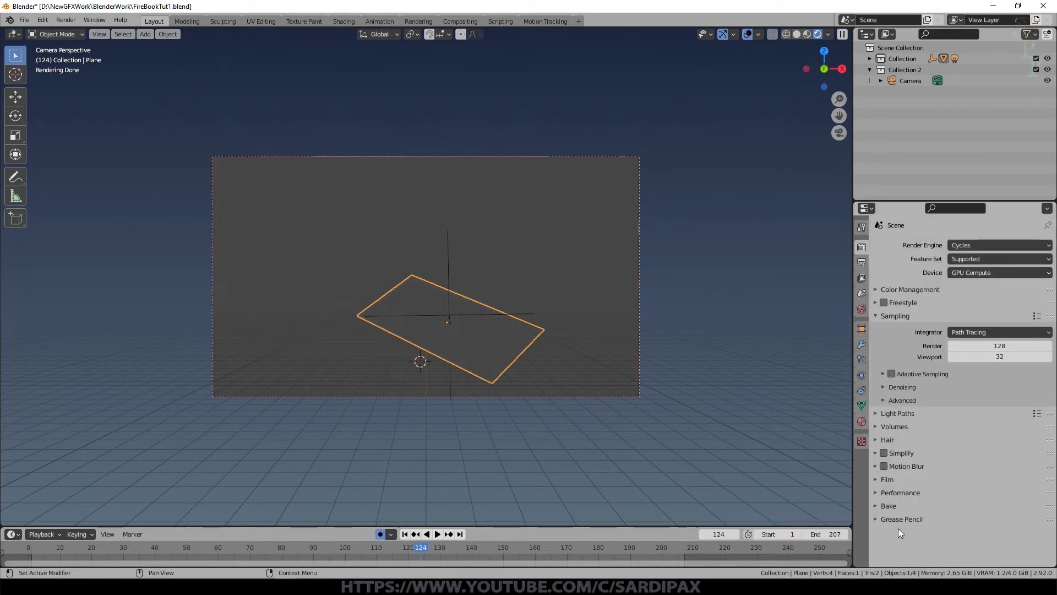
pyautogui.click(876, 477)
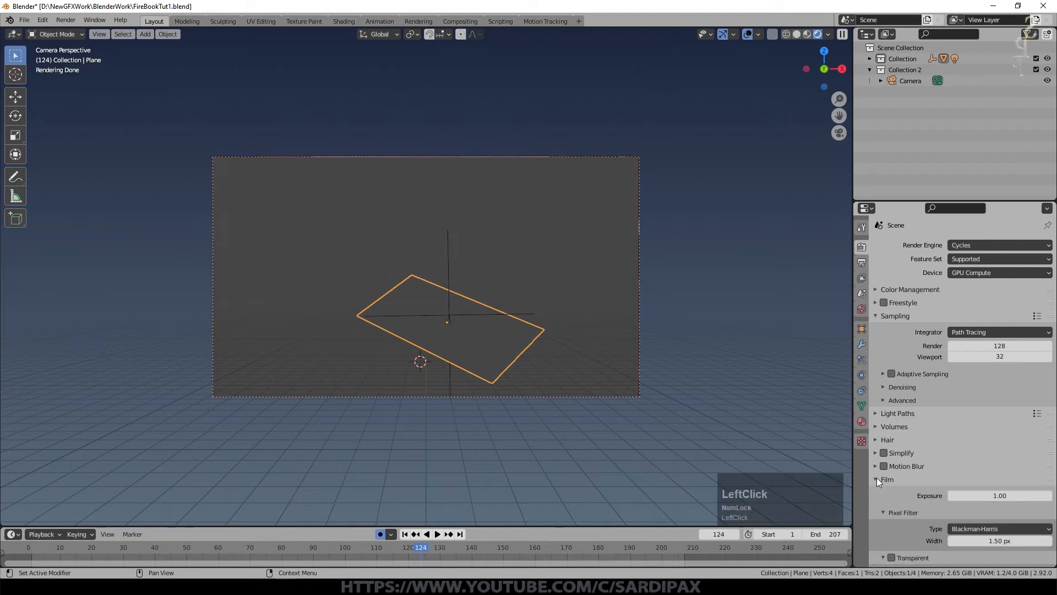
pyautogui.scroll(-3, 894, 488)
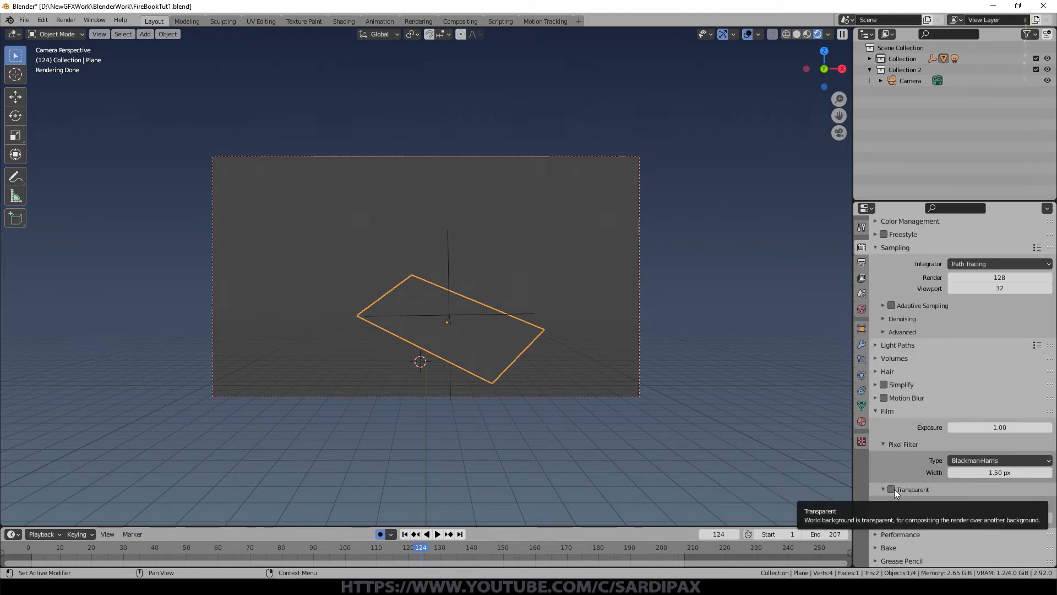
pyautogui.click(893, 489)
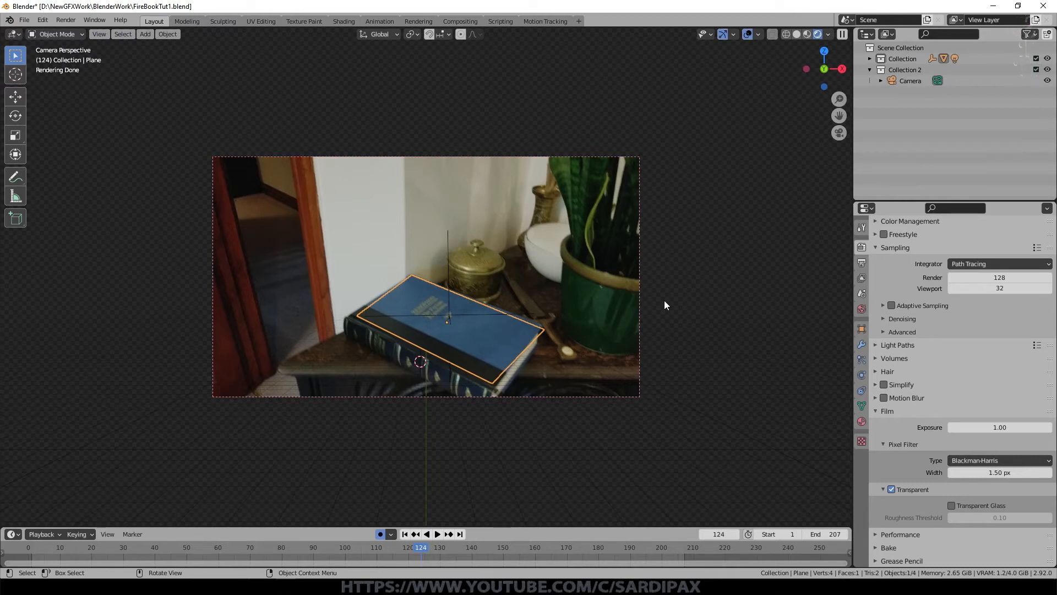
# Toggle the plane's Shadow Catcher off and on again to check its effect over the footage
pyautogui.click(862, 329)
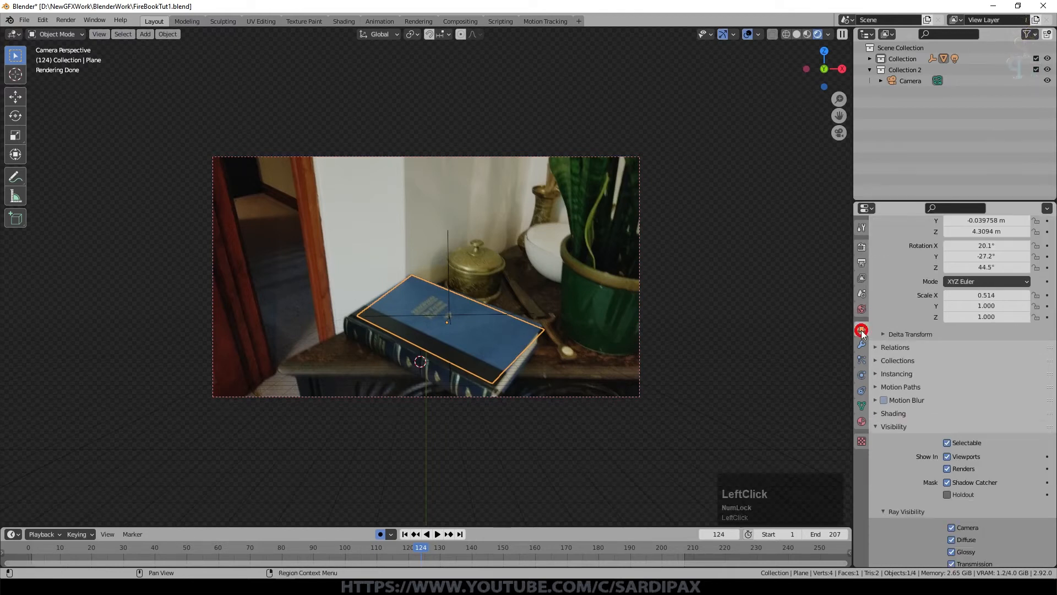
pyautogui.click(948, 484)
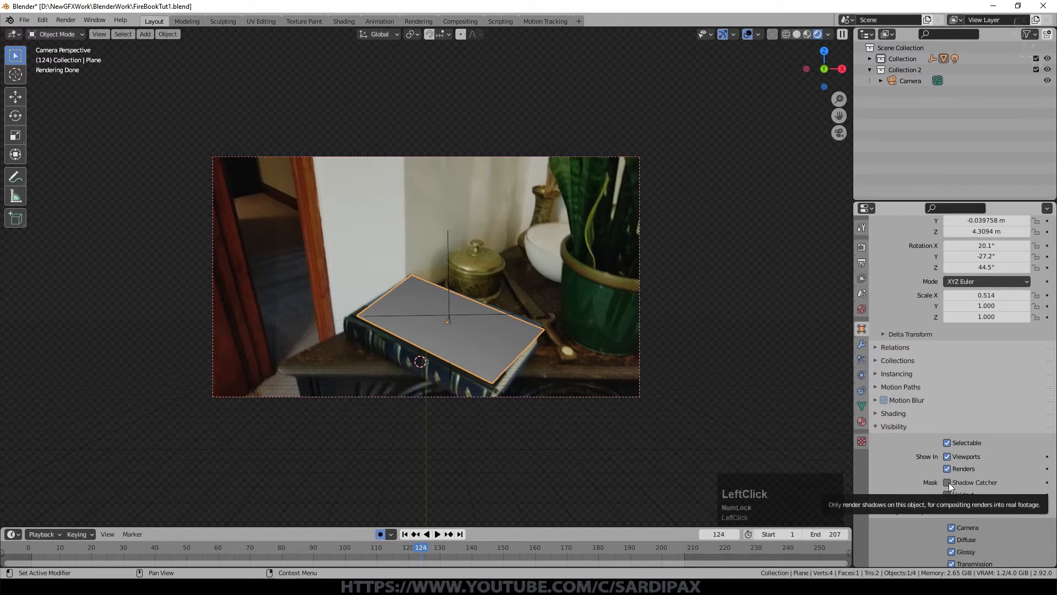
pyautogui.click(948, 483)
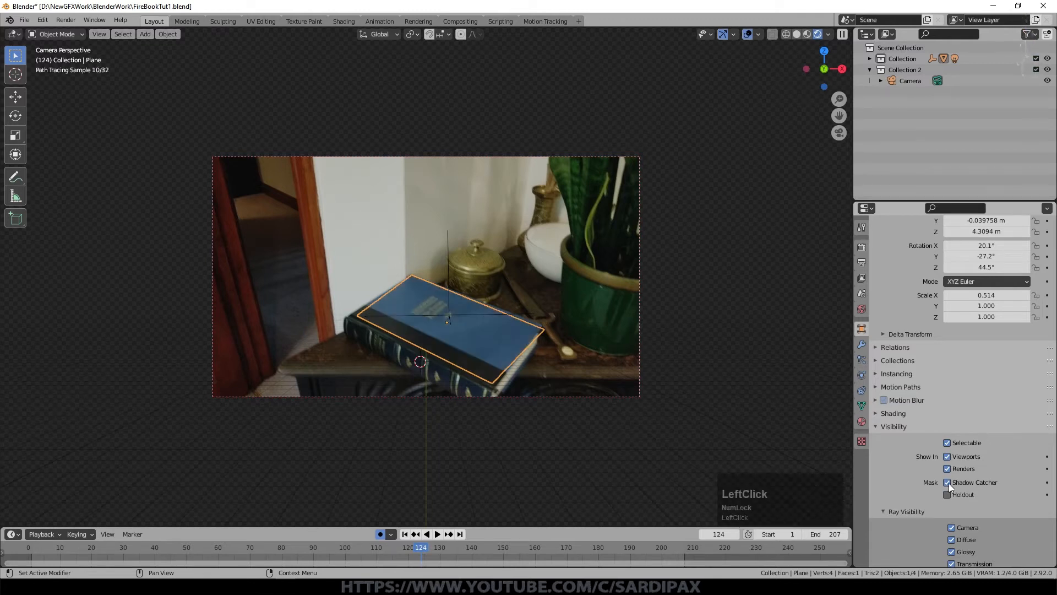
# Duplicate the point light and place the copy on the opposite side of the camera, higher than the original
pyautogui.scroll(-2, 640, 370)
pyautogui.click(232, 502)
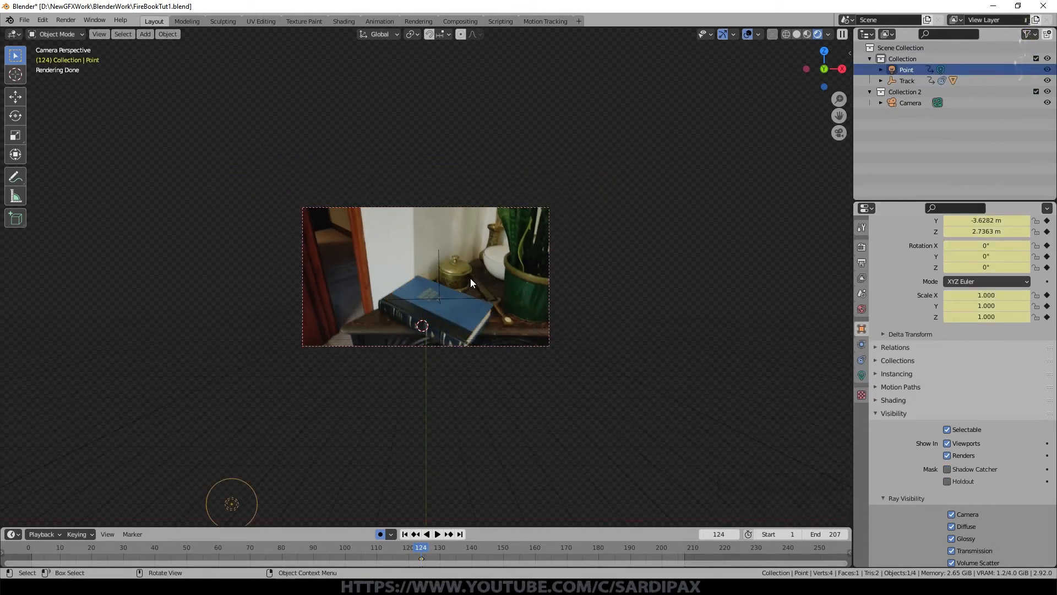
pyautogui.hotkey('shift', 'd')
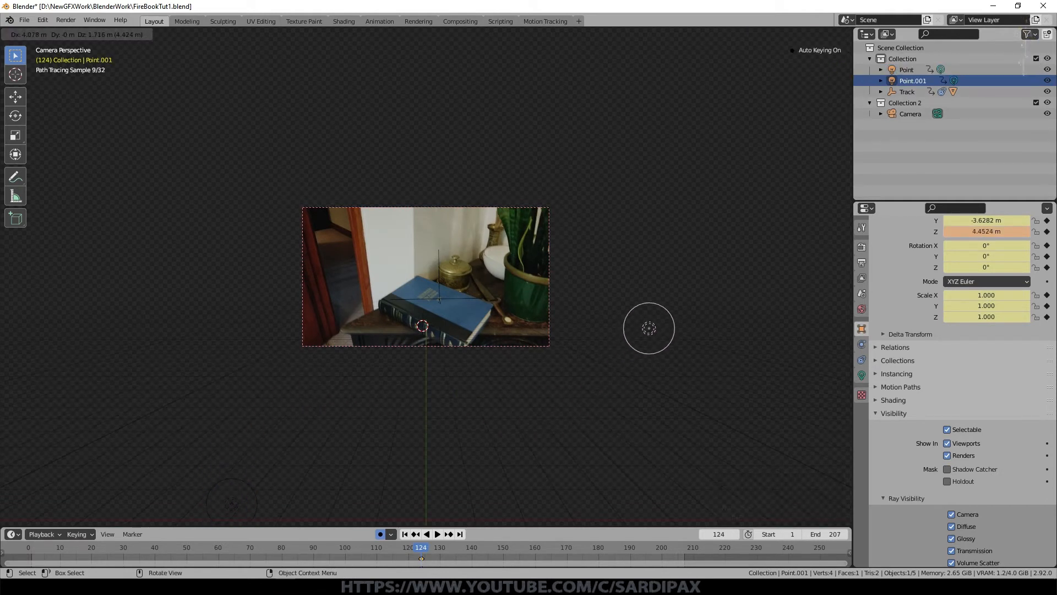
pyautogui.click(20, 194)
pyautogui.moveTo(579, 353); pyautogui.dragTo(578, 359, button='middle')
pyautogui.scroll(-3, 605, 361)
pyautogui.press('g')
pyautogui.click(639, 292)
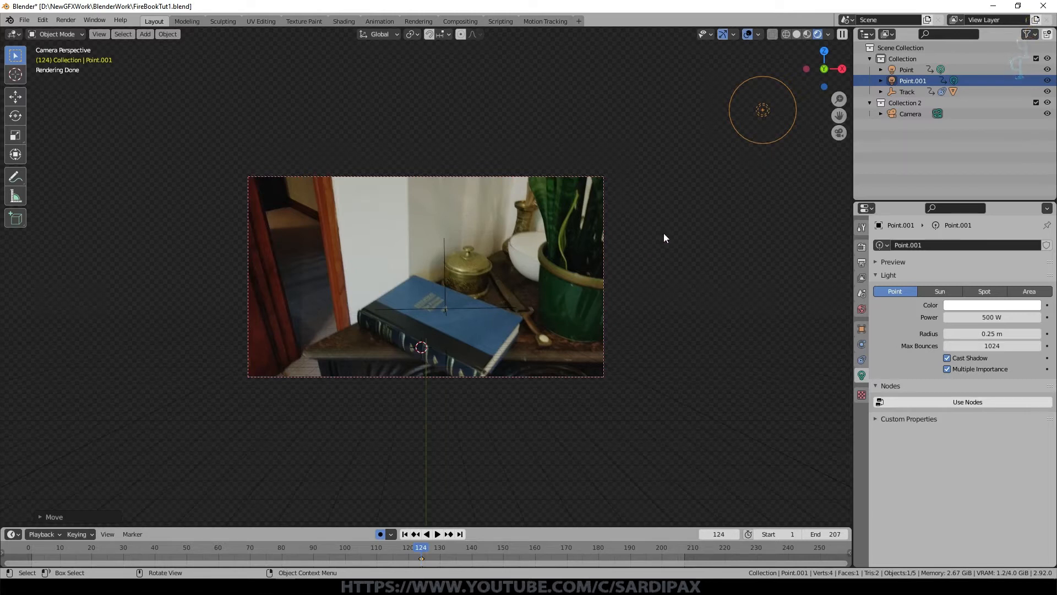
# Set the duplicated point light's power to 1000 W
pyautogui.click(862, 371)
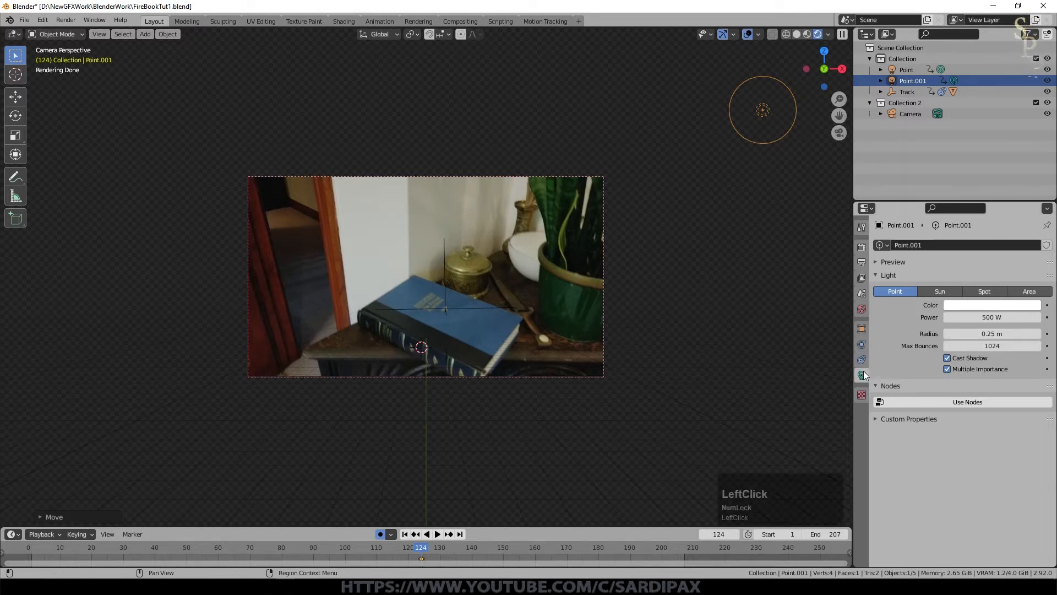
pyautogui.click(980, 318)
pyautogui.write('1')
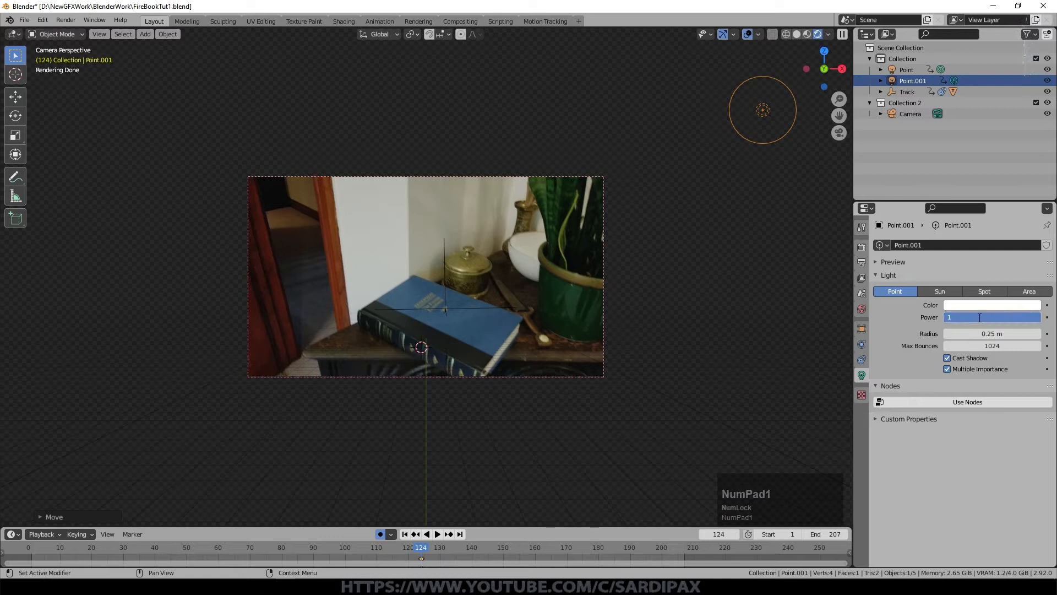
pyautogui.write('000')
pyautogui.press('KP_Enter')
# Set the world surface color to black
pyautogui.click(444, 325)
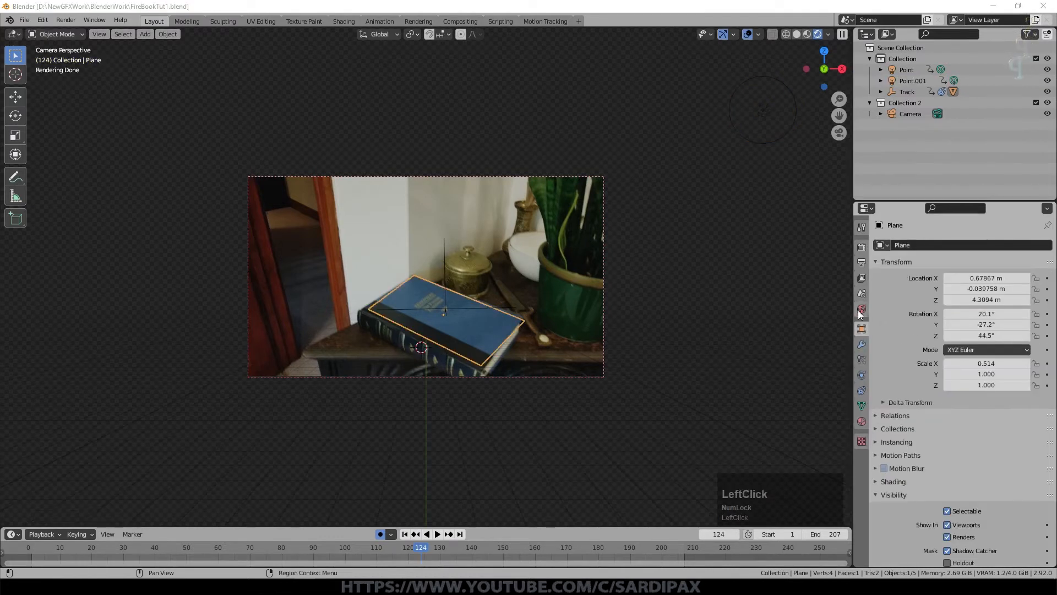
pyautogui.click(862, 309)
pyautogui.click(967, 306)
pyautogui.moveTo(1032, 218); pyautogui.dragTo(1028, 269)
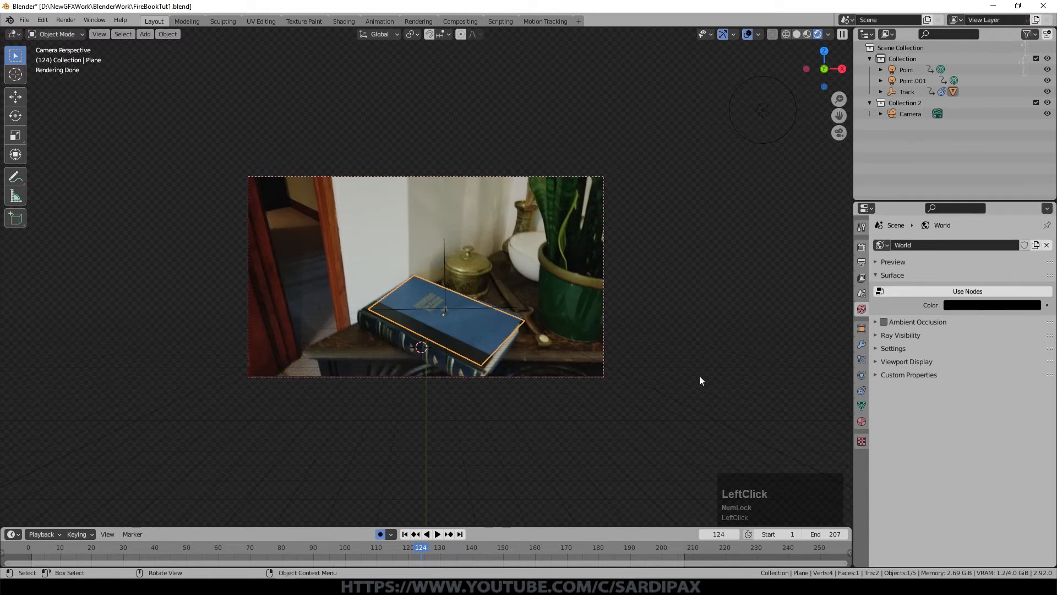
# Switch to material preview shading, add a mesh circle and move it in top view to clear space in front of the plane
pyautogui.click(807, 34)
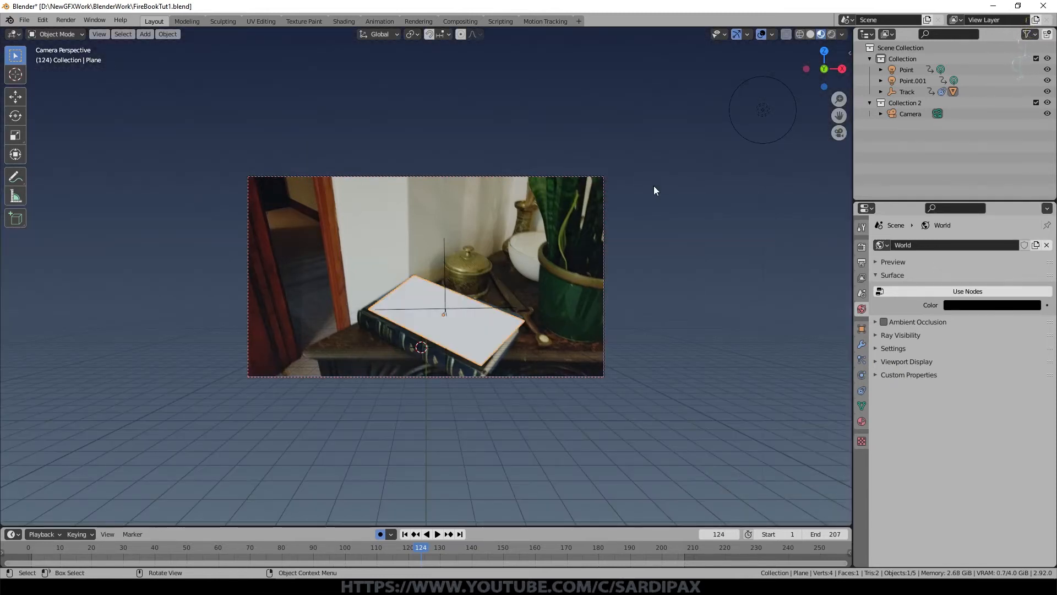
pyautogui.hotkey('shift', 'a')
pyautogui.moveTo(617, 141)
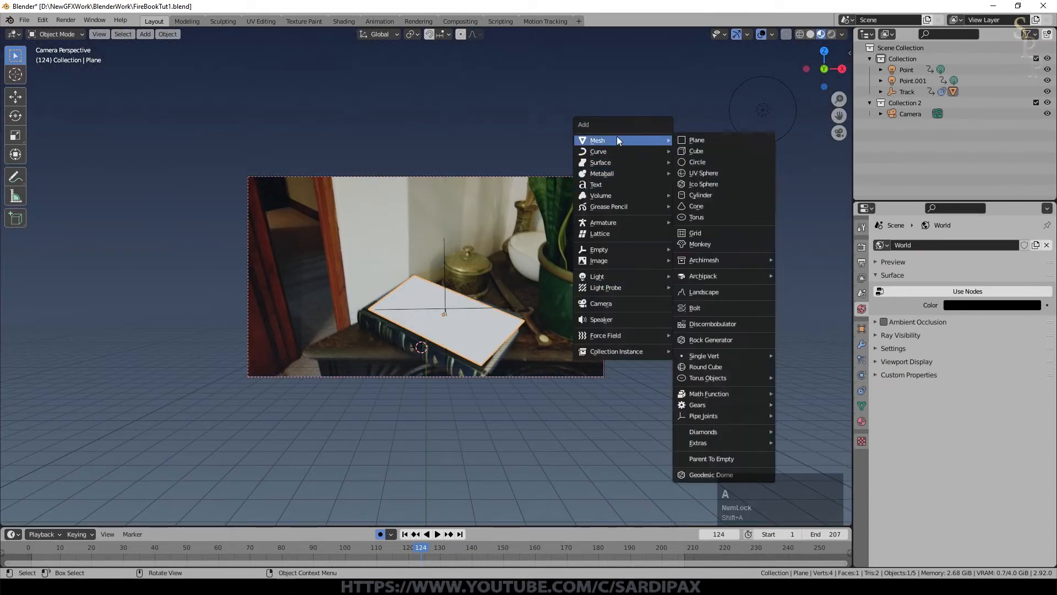
pyautogui.click(697, 162)
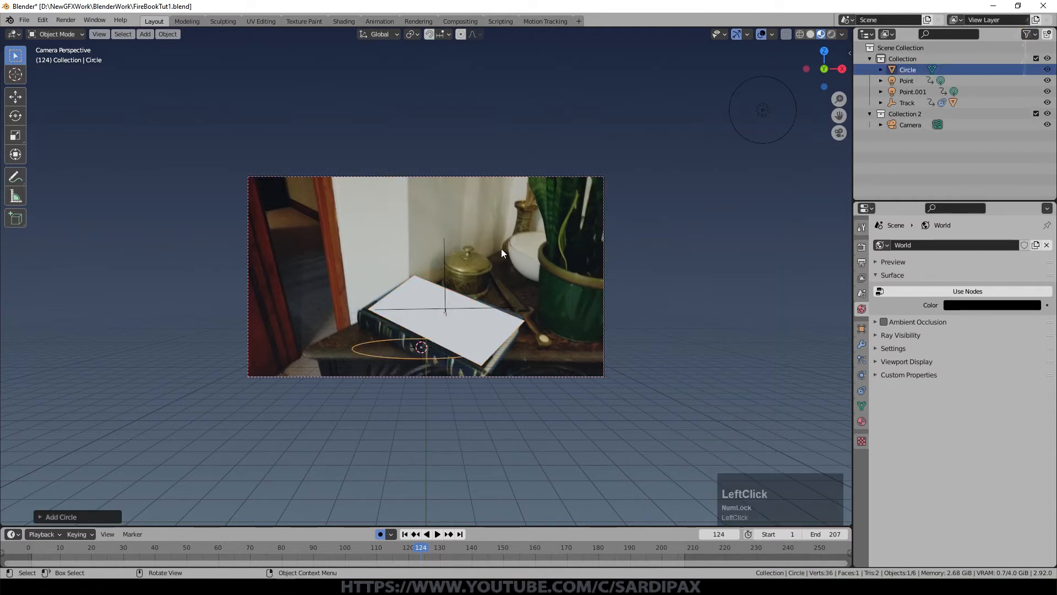
pyautogui.press('KP_7')
pyautogui.press('g')
pyautogui.click(502, 362)
# Extrude the circle's edge in place and scale the new loop to about three quarters to form a flat ring
pyautogui.press('Tab')
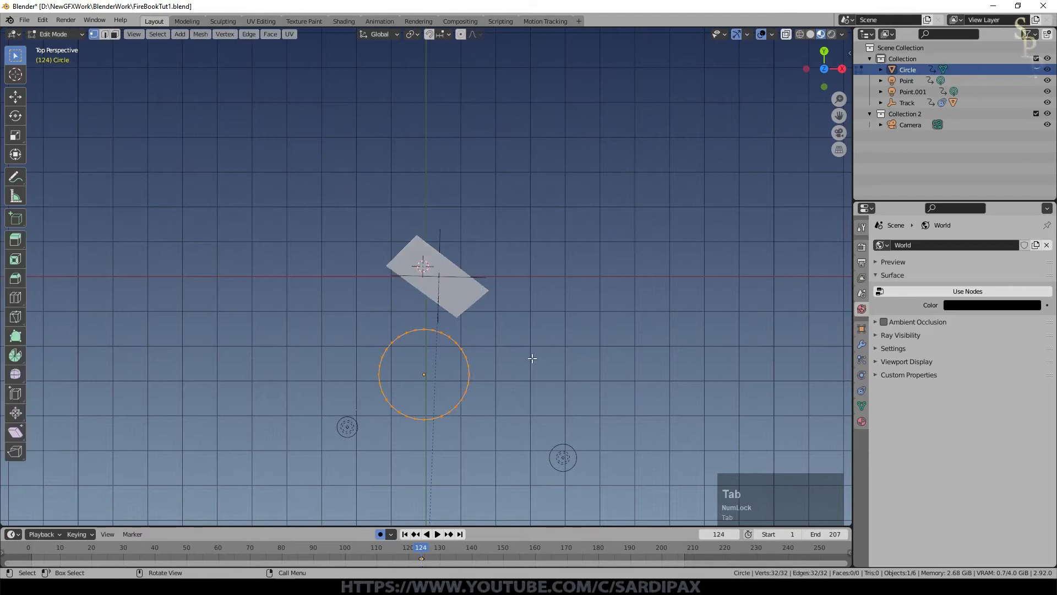
pyautogui.press('e')
pyautogui.click(609, 336)
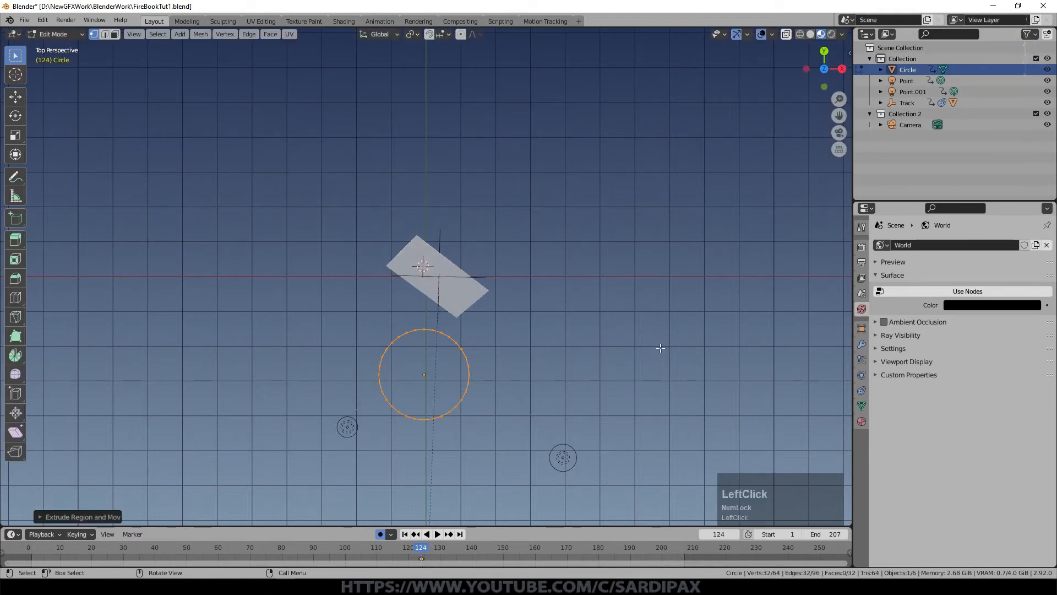
pyautogui.press('s')
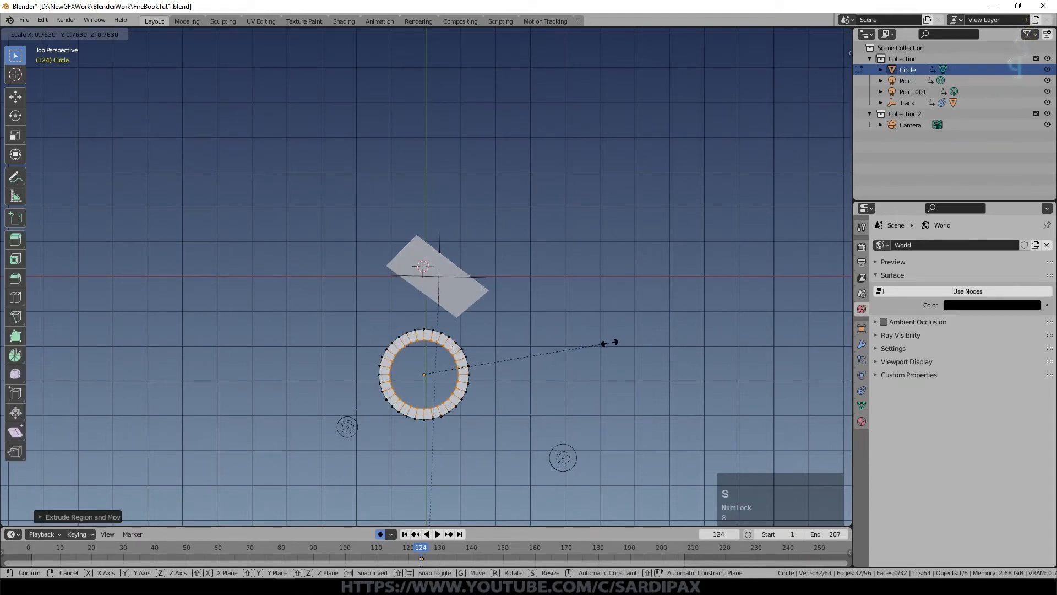
pyautogui.click(602, 342)
pyautogui.press('Tab')
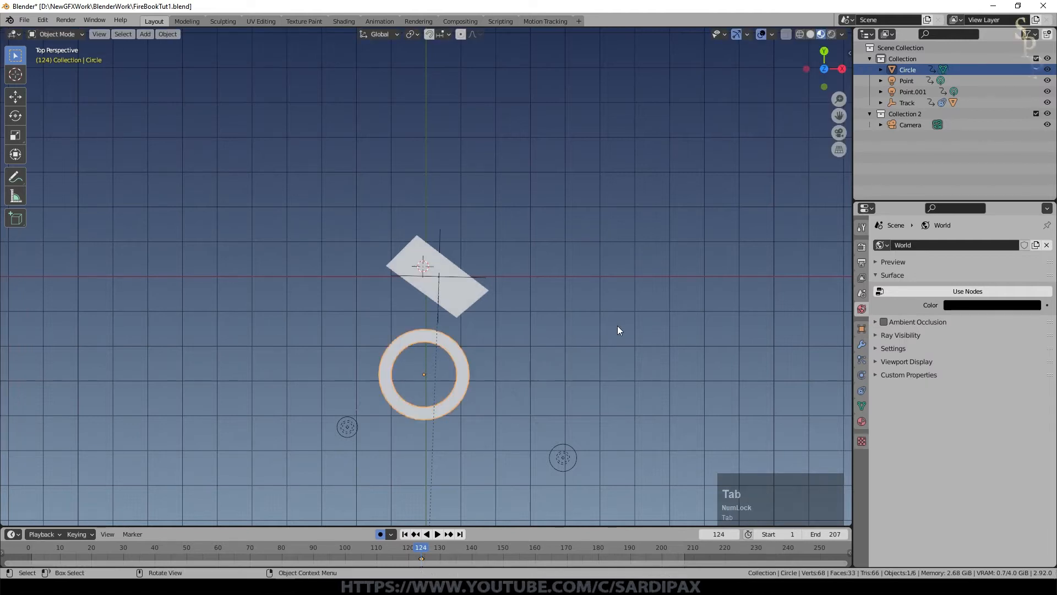
# Scale the ring down to less than half its size and apply its scale
pyautogui.press('s')
pyautogui.click(523, 349)
pyautogui.hotkey('ctrl', 'a')
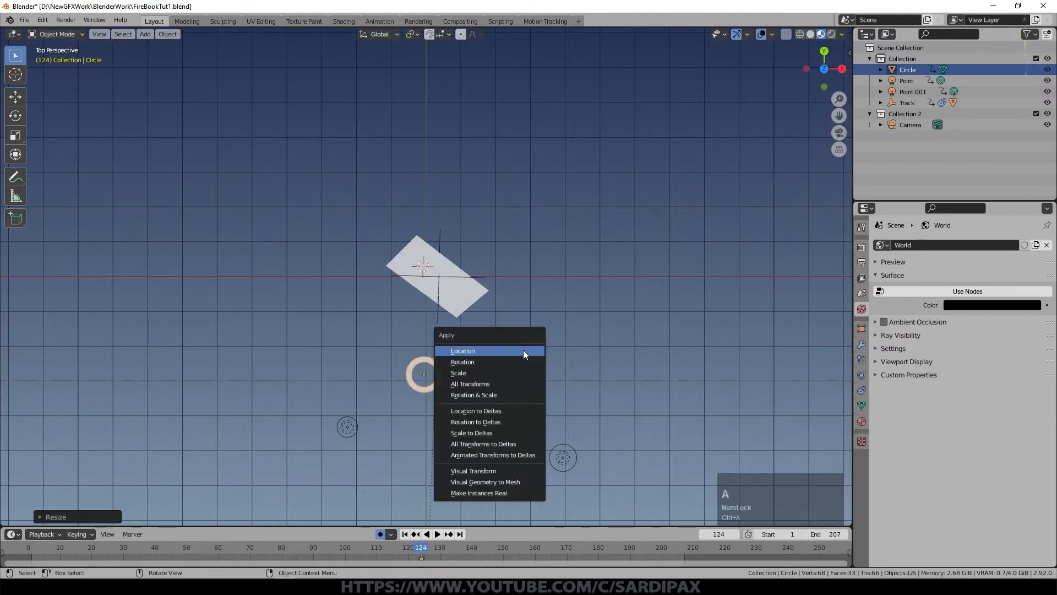
pyautogui.click(525, 372)
# Scale the ring's inner edge loop inward to about 0.72 to widen its band, and save the file
pyautogui.press('Tab')
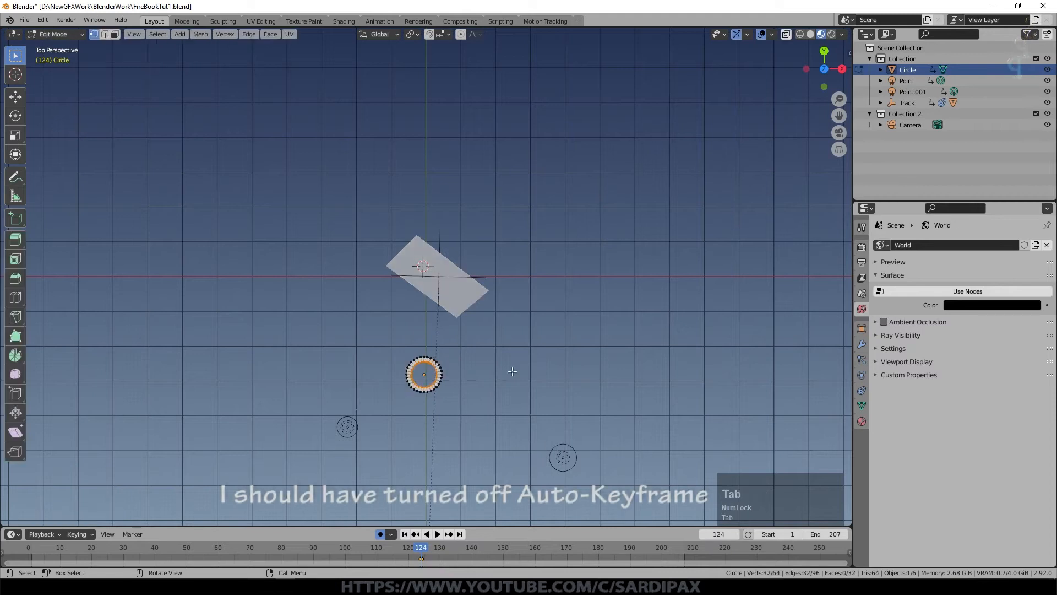
pyautogui.press('s')
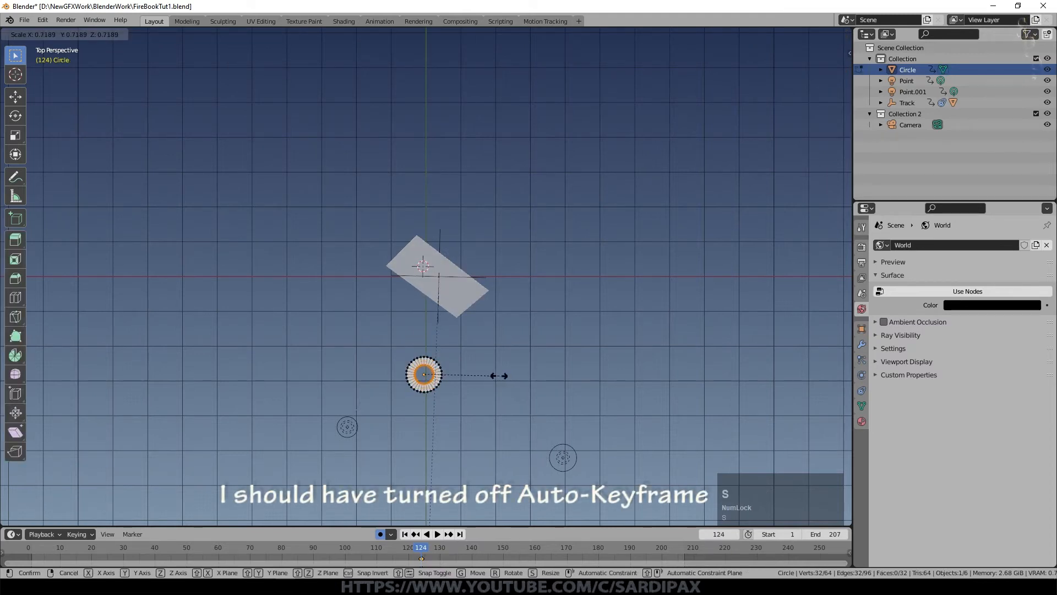
pyautogui.click(499, 376)
pyautogui.press('Tab')
pyautogui.hotkey('ctrl', 's')
# Move the ring onto the tracked plane, positioning it in top view and adjusting its height in front view
pyautogui.press('g')
pyautogui.click(541, 277)
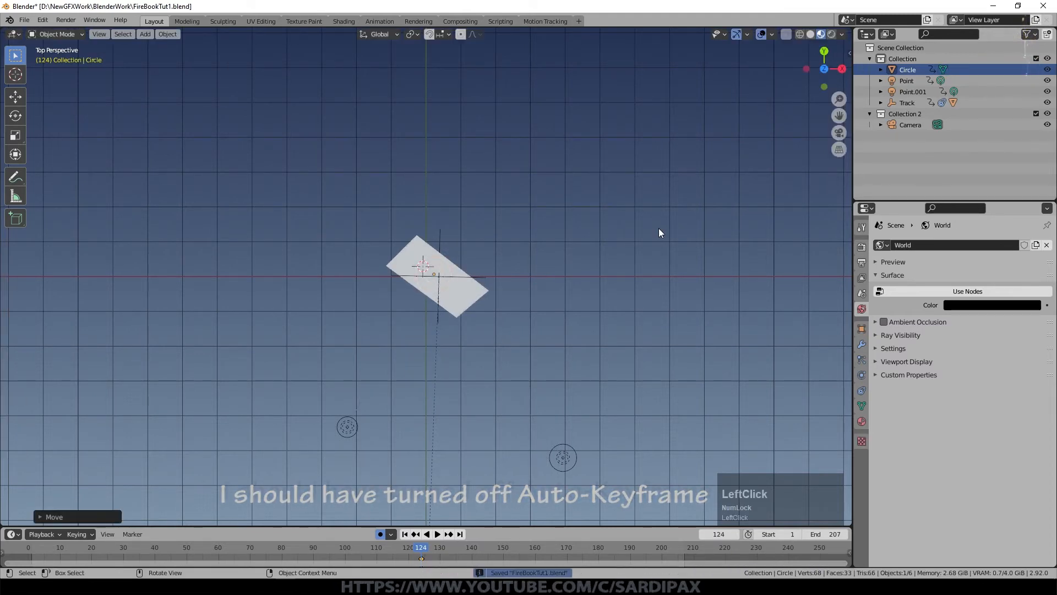
pyautogui.press('KP_1')
pyautogui.click(511, 291)
# Rotate the ring to match the plane's tilt and shift it toward the plane's negative-X end
pyautogui.scroll(8, 576, 379)
pyautogui.moveTo(512, 291); pyautogui.dragTo(539, 384, button='middle')
pyautogui.press('r')
pyautogui.press('g')
pyautogui.press('KP_5')
pyautogui.press('r')
pyautogui.click(574, 348)
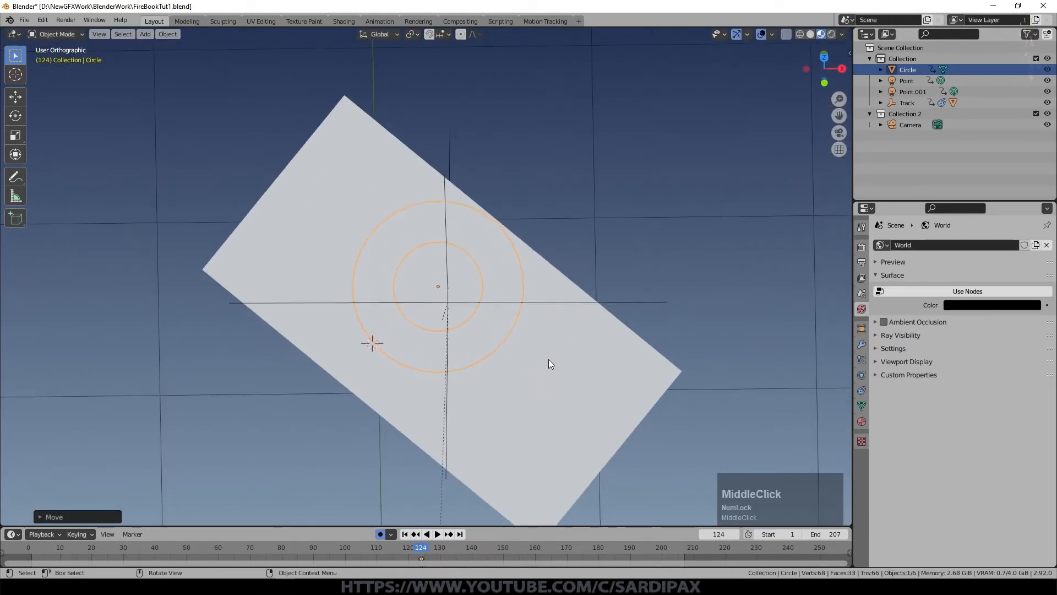
pyautogui.press('g')
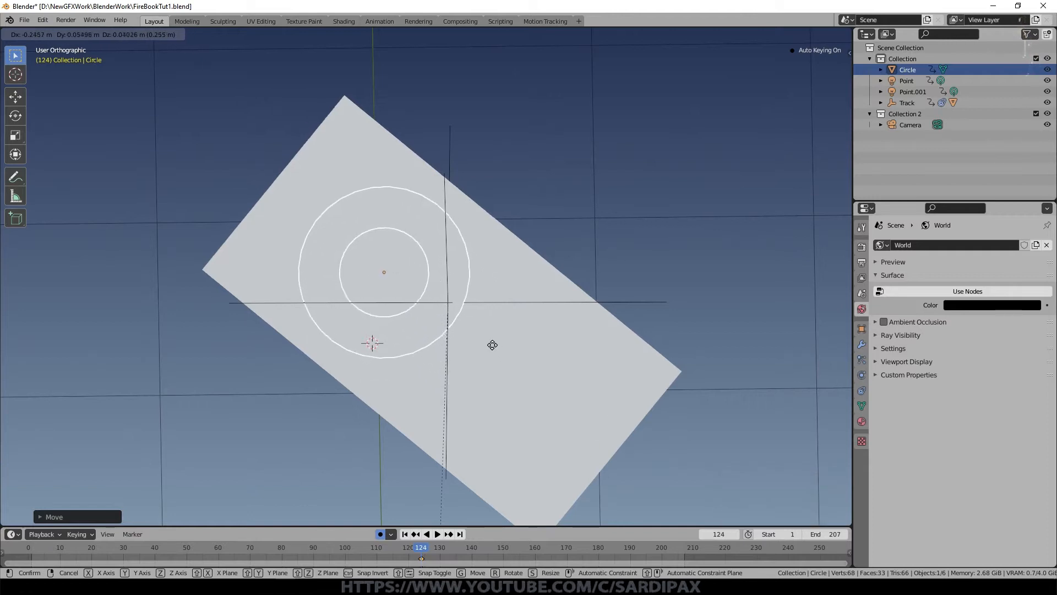
pyautogui.click(493, 345)
# Parent the ring to the plane with Object (Keep Transform) and play the animation to check it
pyautogui.moveTo(493, 345); pyautogui.dragTo(490, 323, button='middle')
pyautogui.keyDown('shift'); pyautogui.click(575, 358); pyautogui.keyUp('shift')
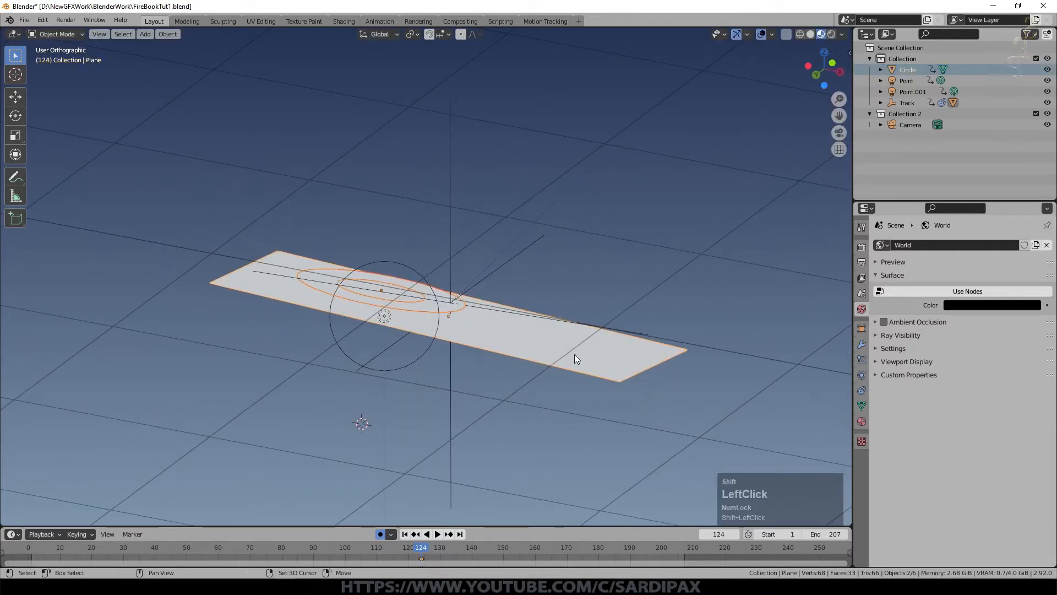
pyautogui.hotkey('ctrl', 'p')
pyautogui.click(321, 376)
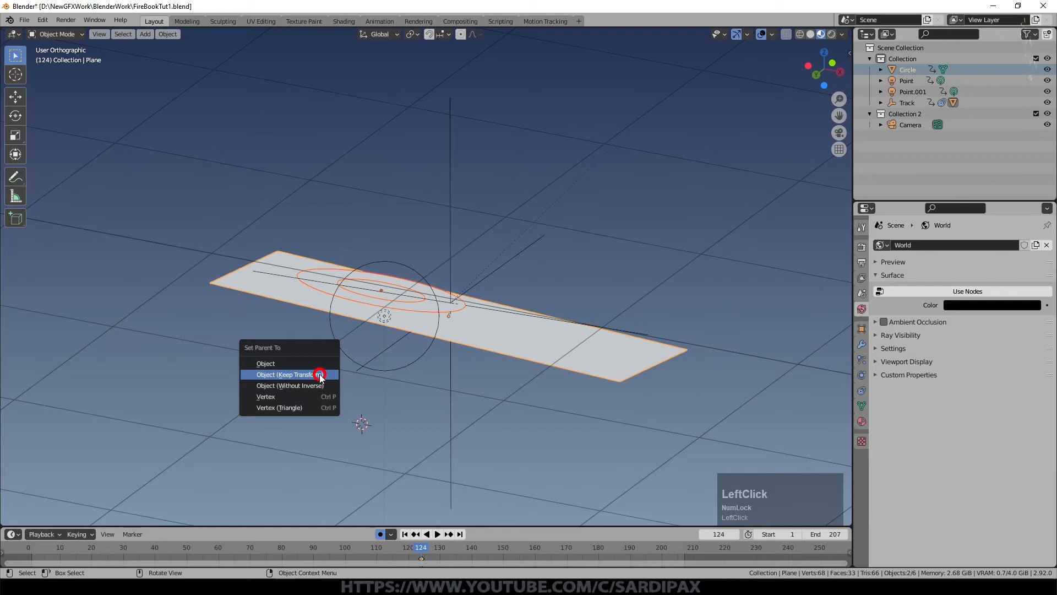
pyautogui.press('space')
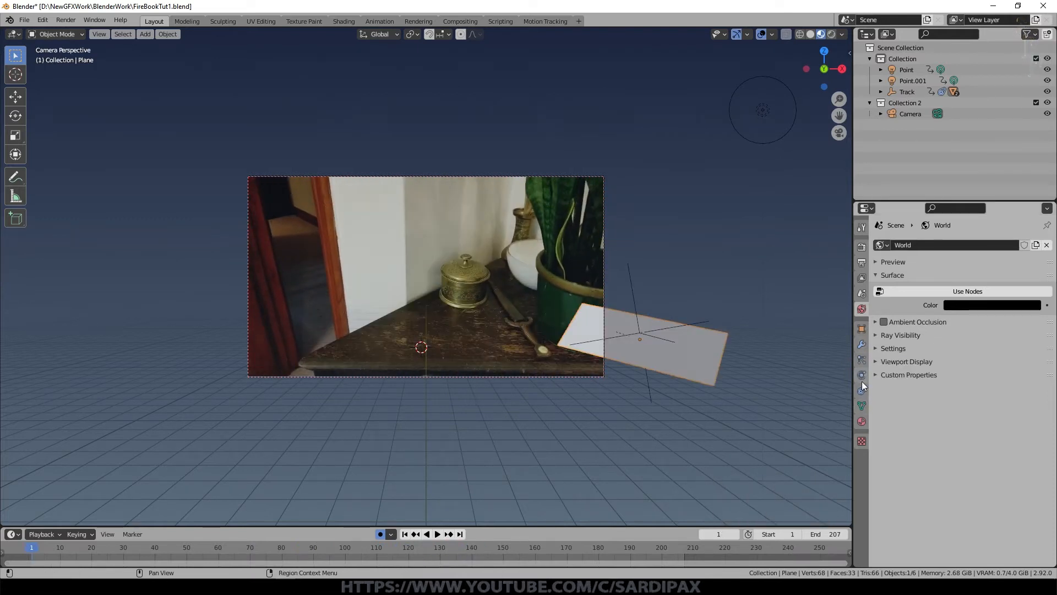
# Set the shadow-catcher plane's viewport display to Wire and save the file
pyautogui.click(861, 329)
pyautogui.scroll(-10, 886, 482)
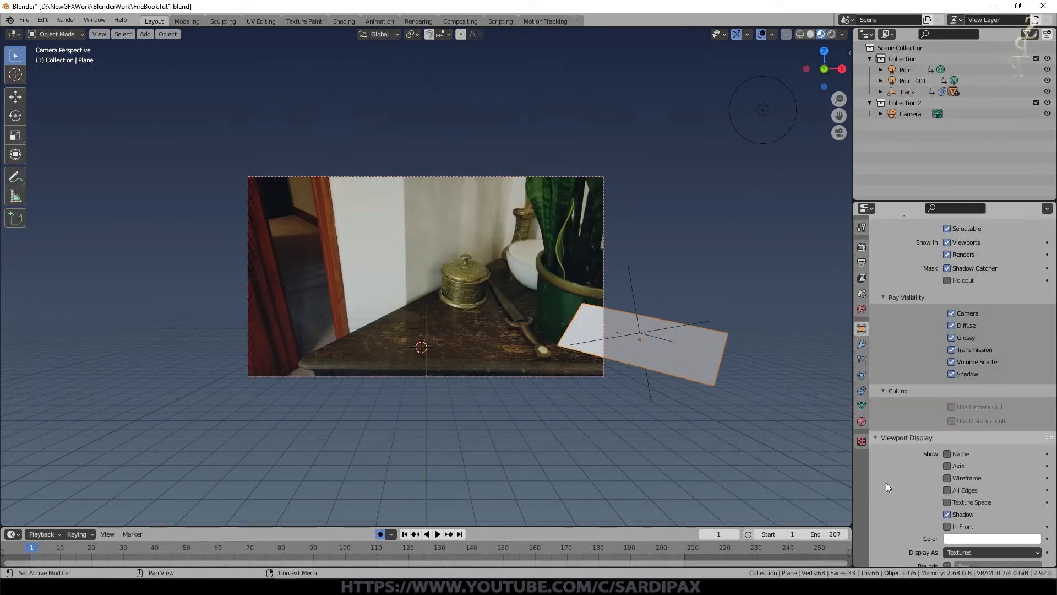
pyautogui.scroll(-1, 978, 491)
pyautogui.click(985, 530)
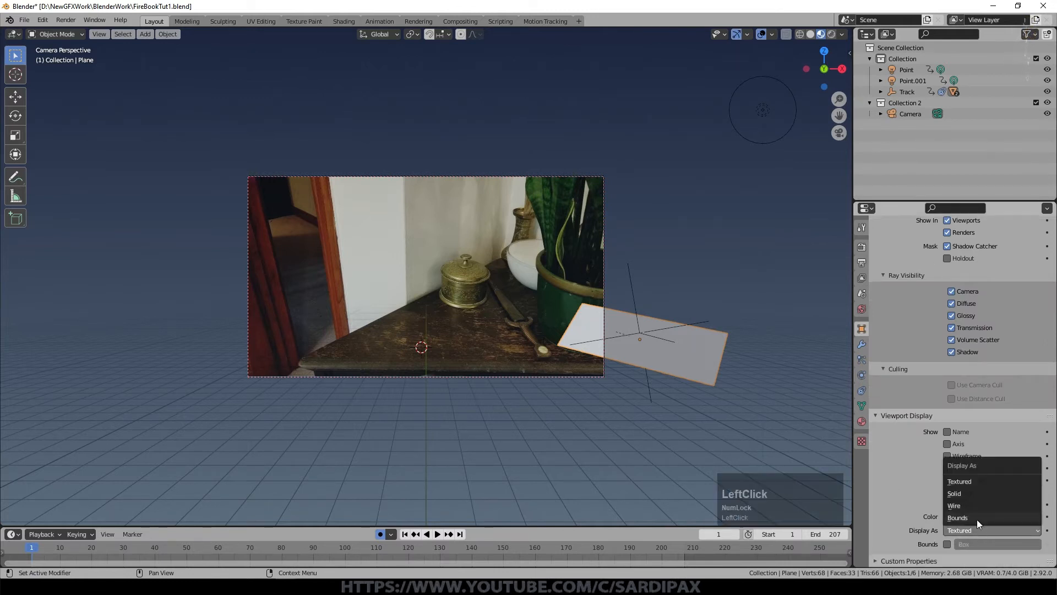
pyautogui.click(980, 507)
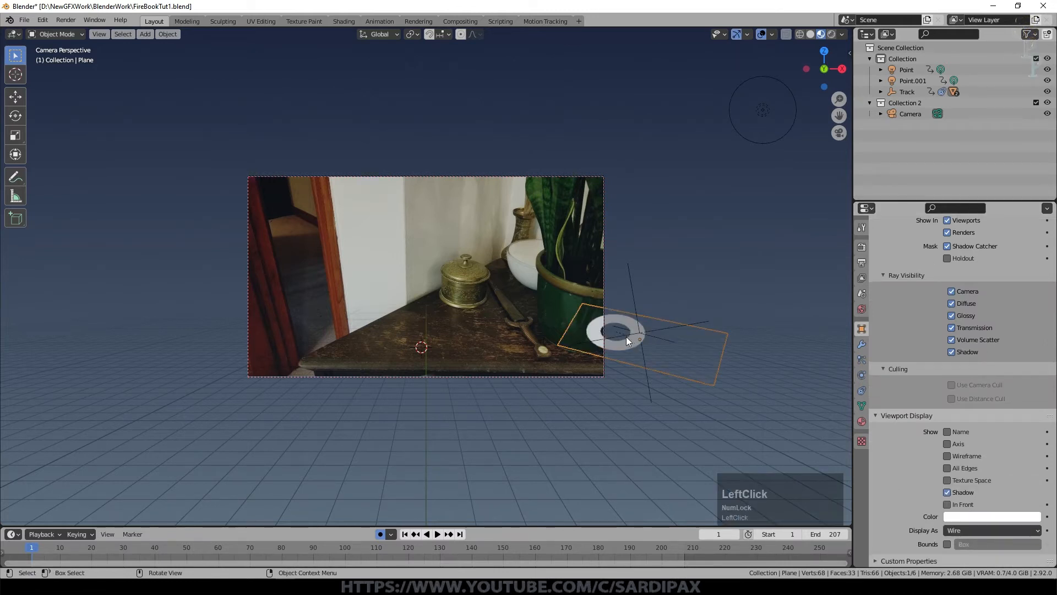
pyautogui.hotkey('ctrl', 's')
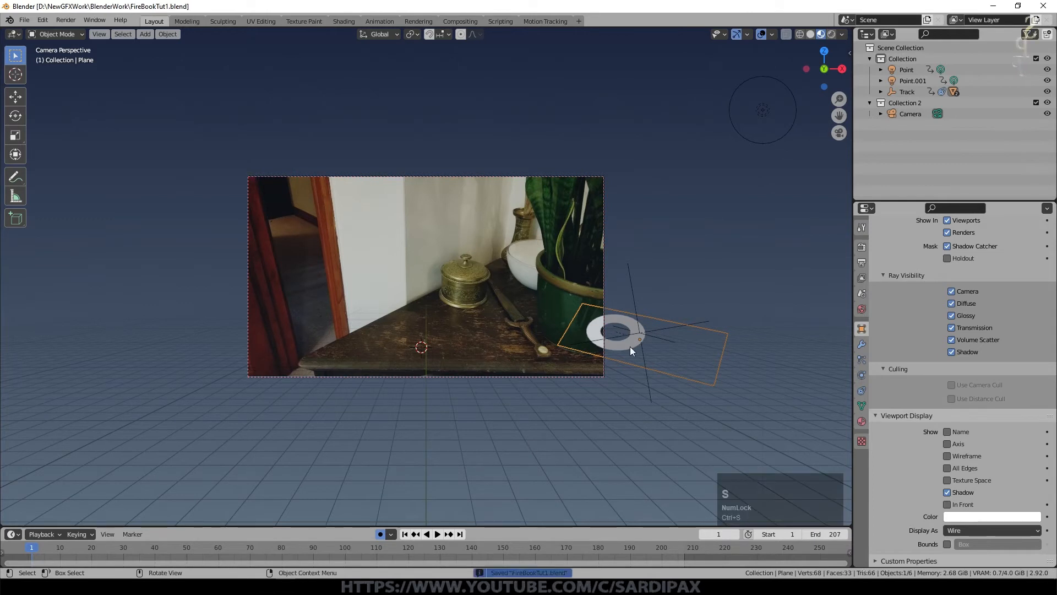
# Play the animation, scrub to frame 57 and test-move the plane to check that the ring follows it
pyautogui.press('space')
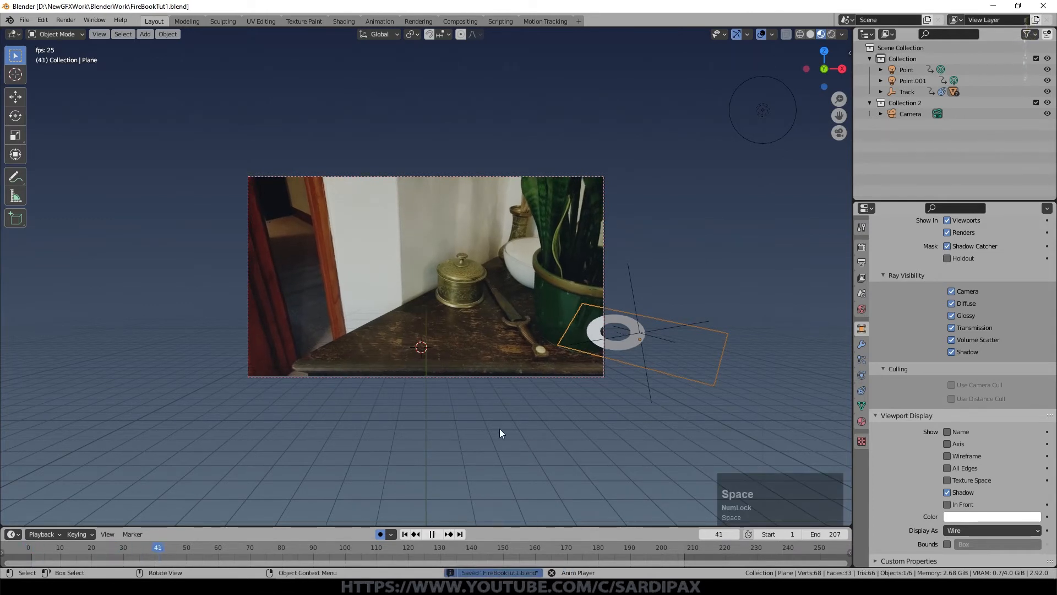
pyautogui.press('space')
pyautogui.moveTo(182, 544); pyautogui.dragTo(210, 539)
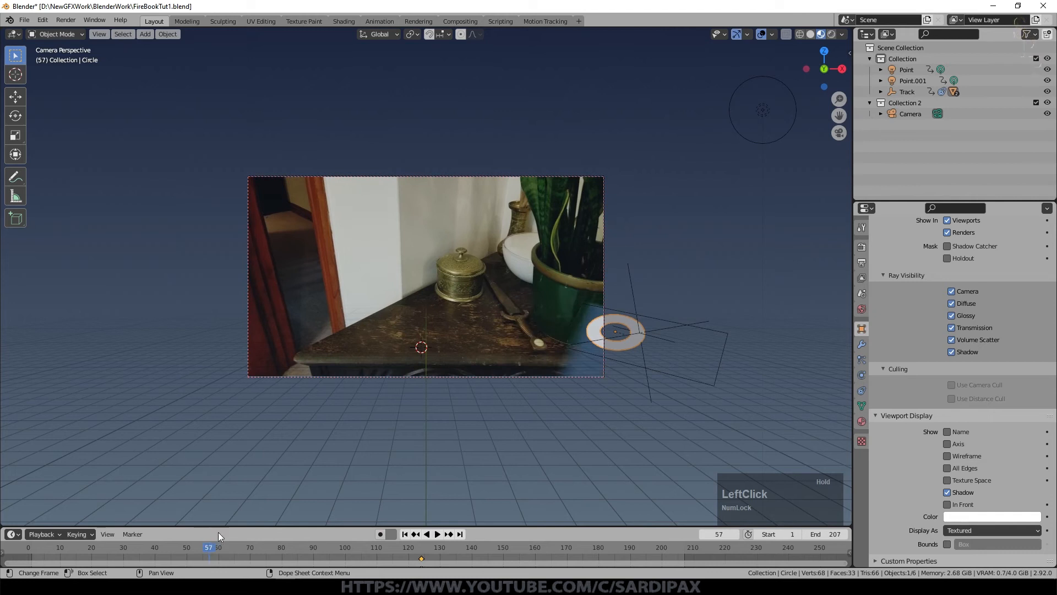
pyautogui.click(606, 358)
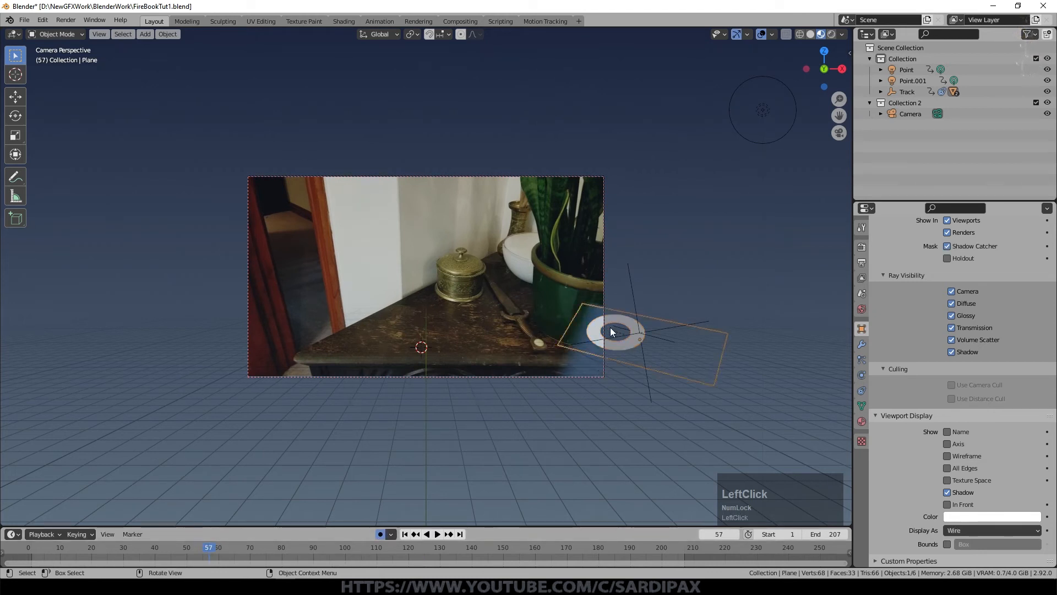
pyautogui.press('g')
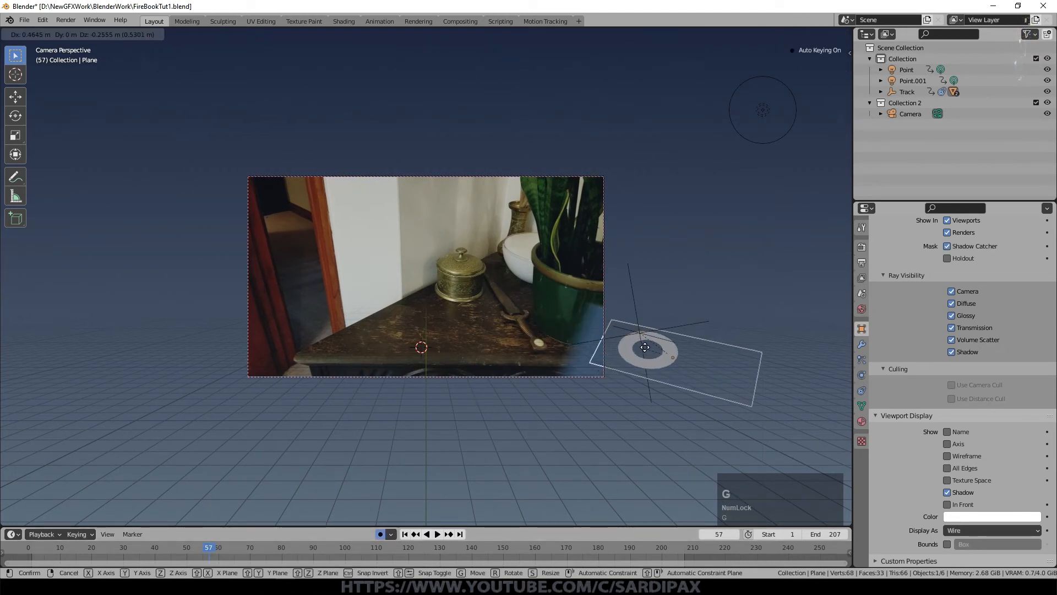
pyautogui.click(645, 349)
# Save the file with the book in view at frame 111 and apply the Quick Smoke effect to the ring
pyautogui.click(310, 550)
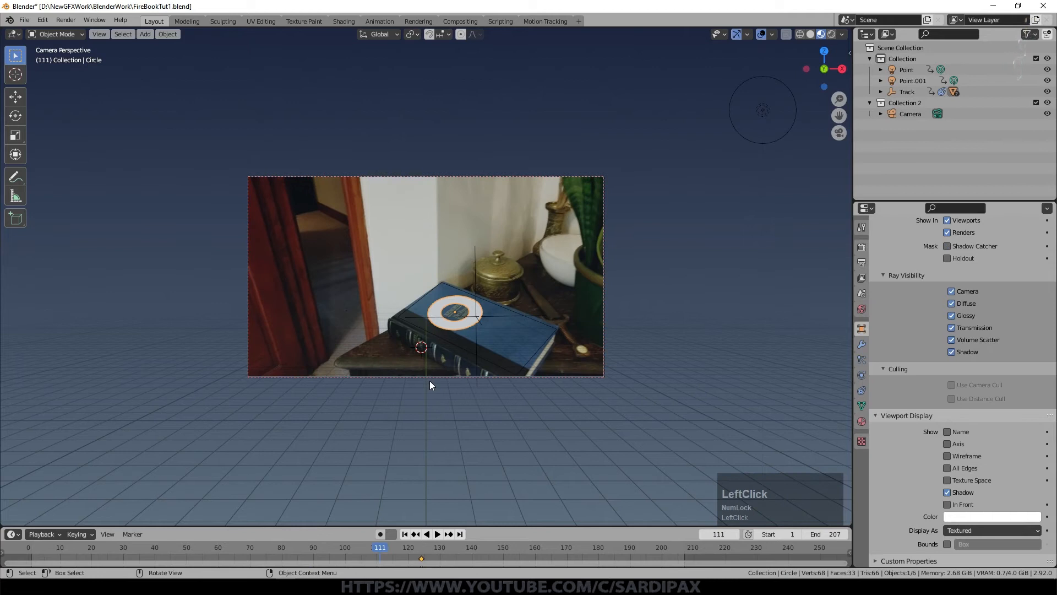
pyautogui.hotkey('ctrl', 's')
pyautogui.click(168, 33)
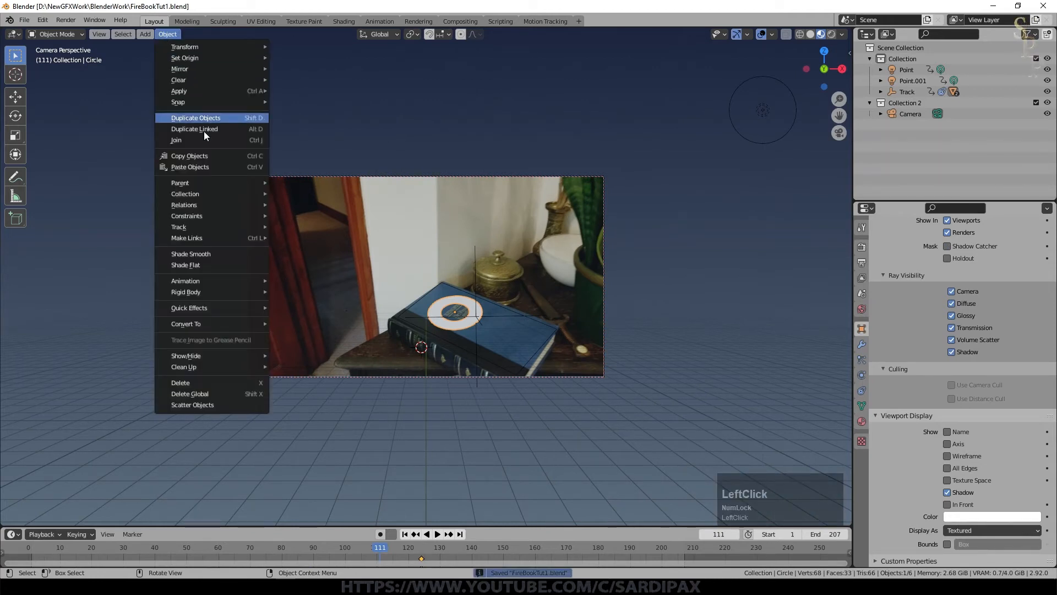
pyautogui.moveTo(218, 307)
pyautogui.click(322, 329)
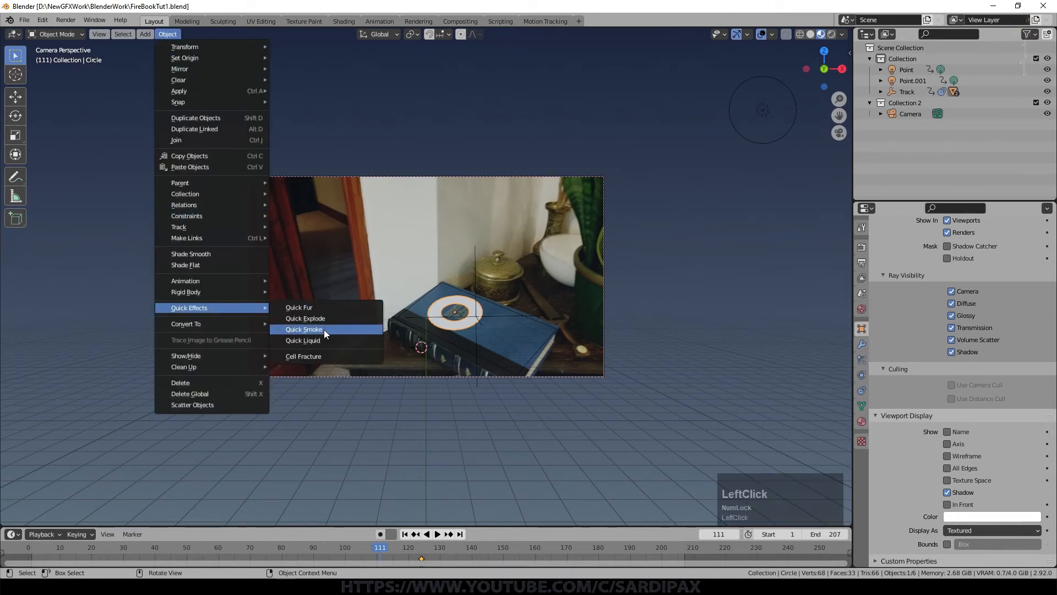
# Play the animation to check the smoke domain against the ring's path, orbit around it and return to frame 1
pyautogui.click(415, 534)
pyautogui.press('space')
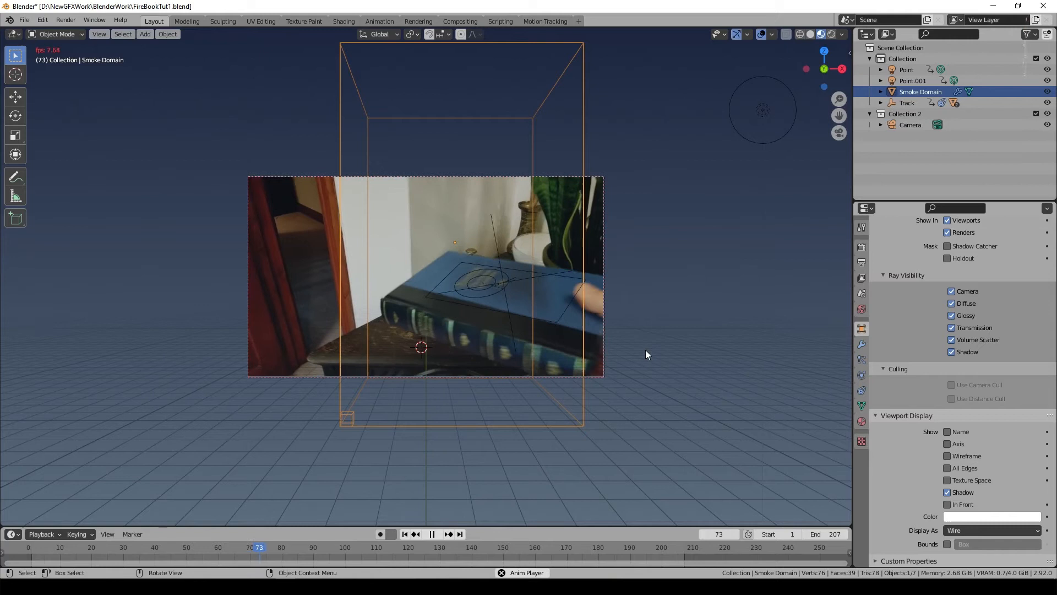
pyautogui.press('space')
pyautogui.moveTo(626, 371); pyautogui.dragTo(541, 410, button='middle')
pyautogui.click(404, 534)
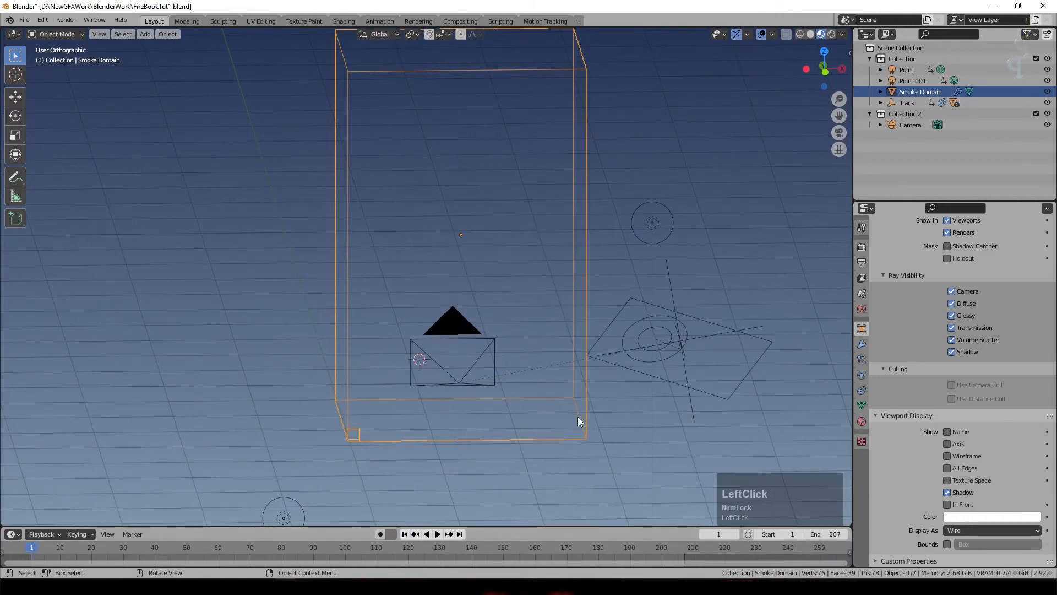
# Extend the smoke domain by moving its positive-X side face about 2.8 m outward along X, beyond the plane
pyautogui.press('Tab')
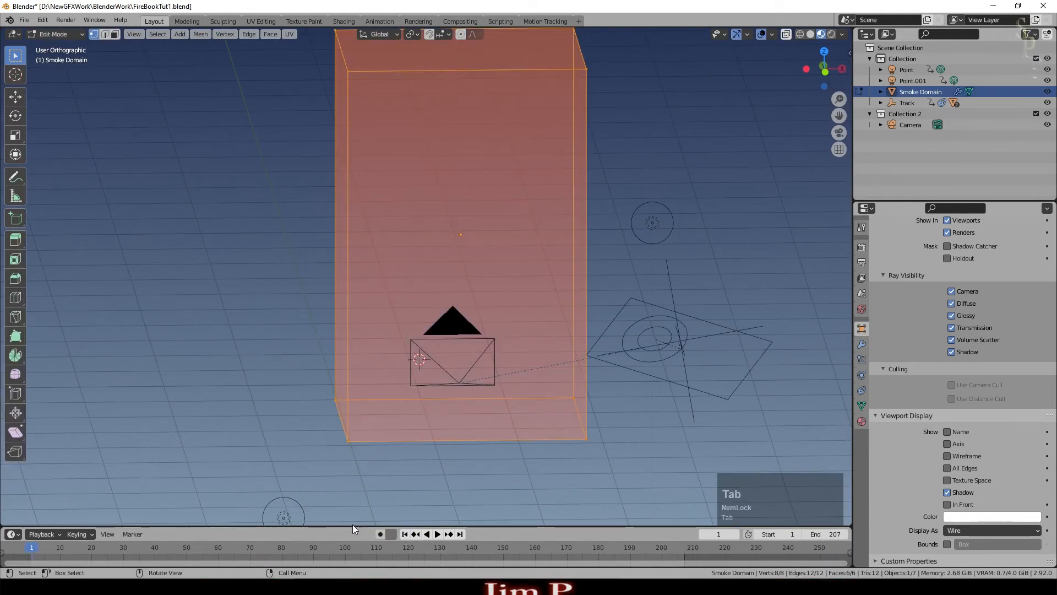
pyautogui.click(528, 392)
pyautogui.moveTo(446, 303); pyautogui.dragTo(91, 42, button='middle')
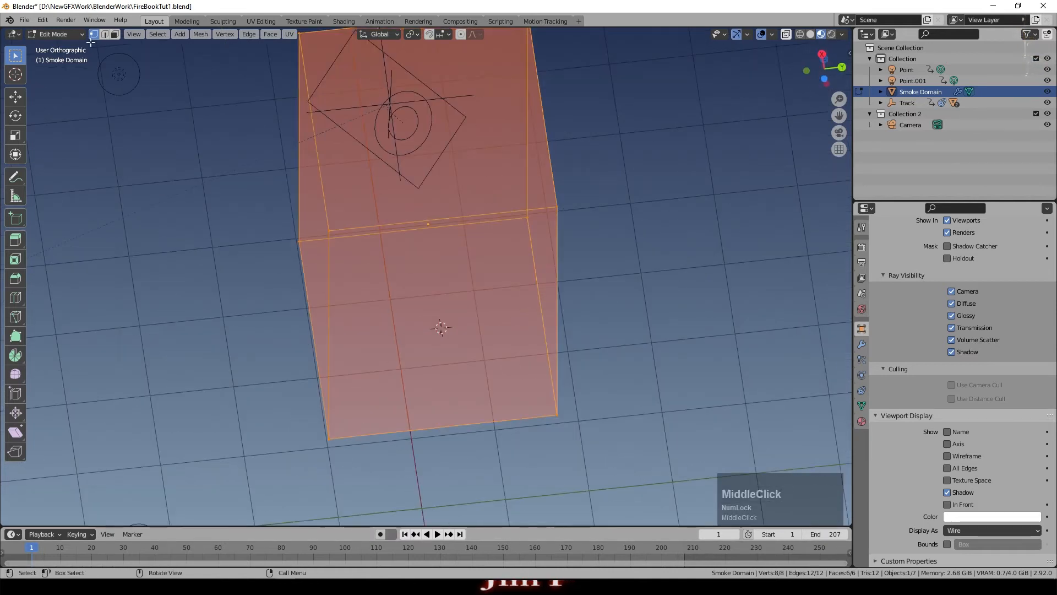
pyautogui.click(115, 36)
pyautogui.click(509, 262)
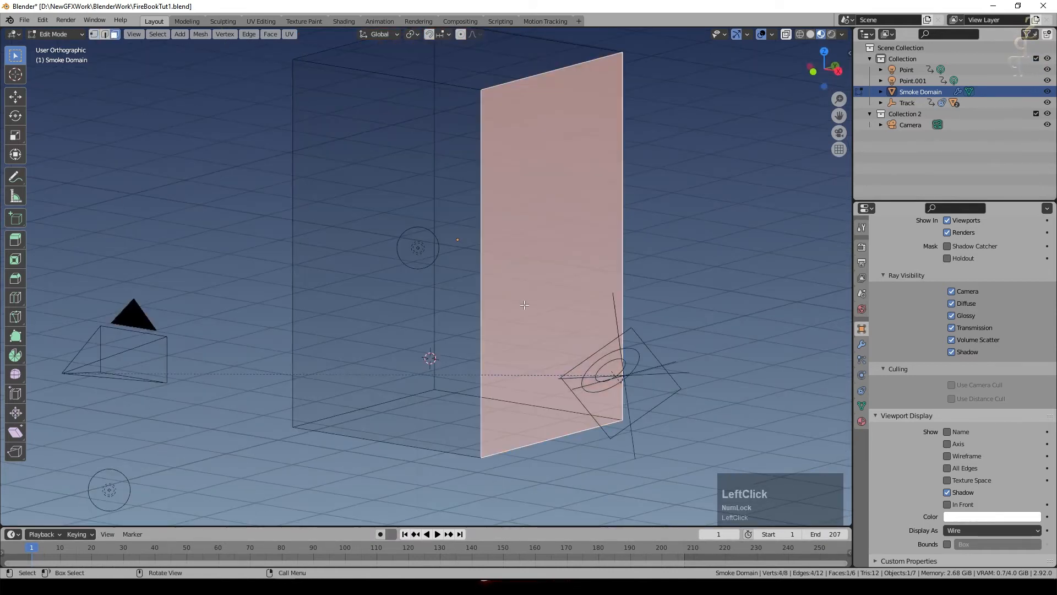
pyautogui.scroll(-2, 524, 305)
pyautogui.moveTo(524, 345); pyautogui.dragTo(529, 327, button='middle')
pyautogui.press('KP_1')
pyautogui.press('g')
pyautogui.press('x')
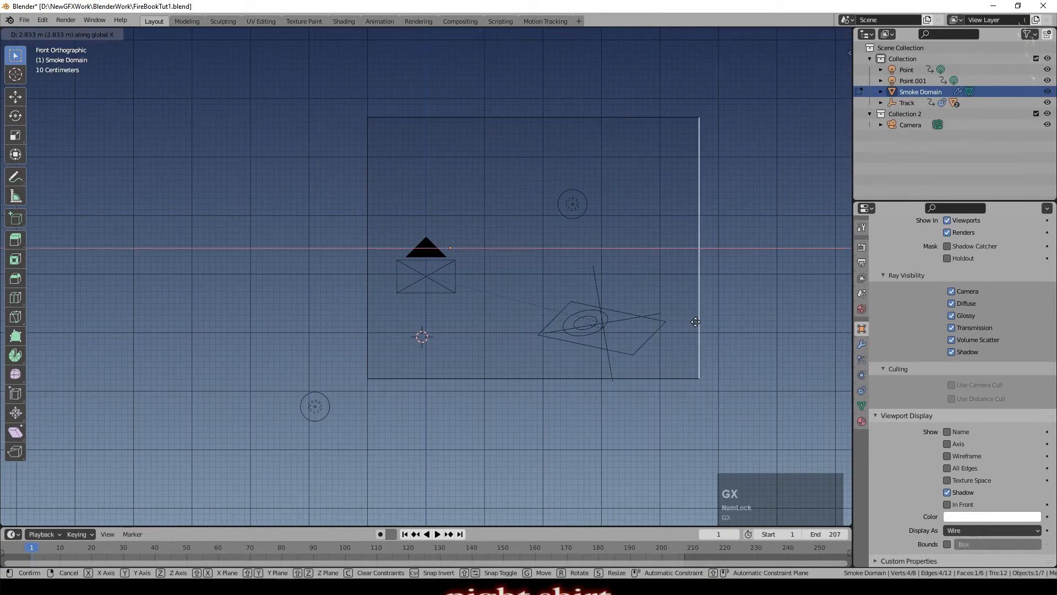
pyautogui.click(696, 321)
pyautogui.press('KP_0')
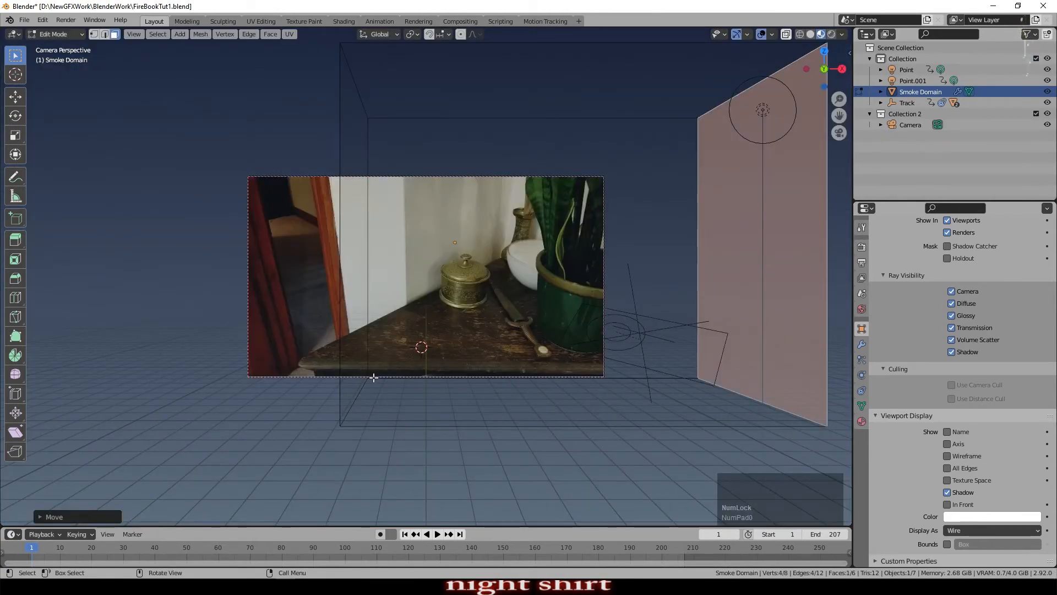
# Move the domain's opposite side face about 1.6 m outward along negative X, past the camera frame's edge
pyautogui.moveTo(363, 385); pyautogui.dragTo(364, 357, button='middle')
pyautogui.click(362, 353)
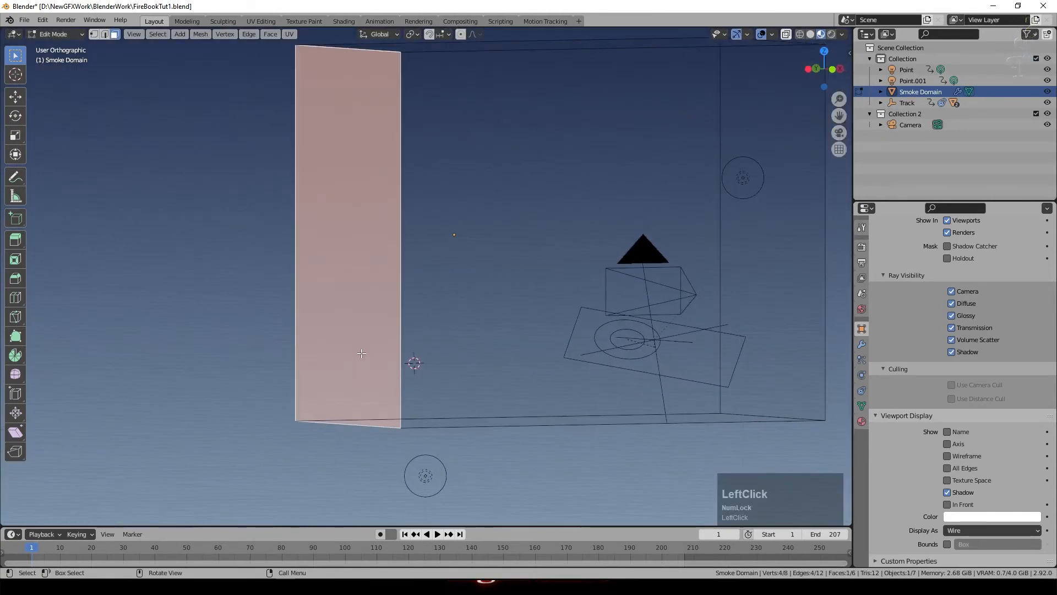
pyautogui.press('g')
pyautogui.press('x')
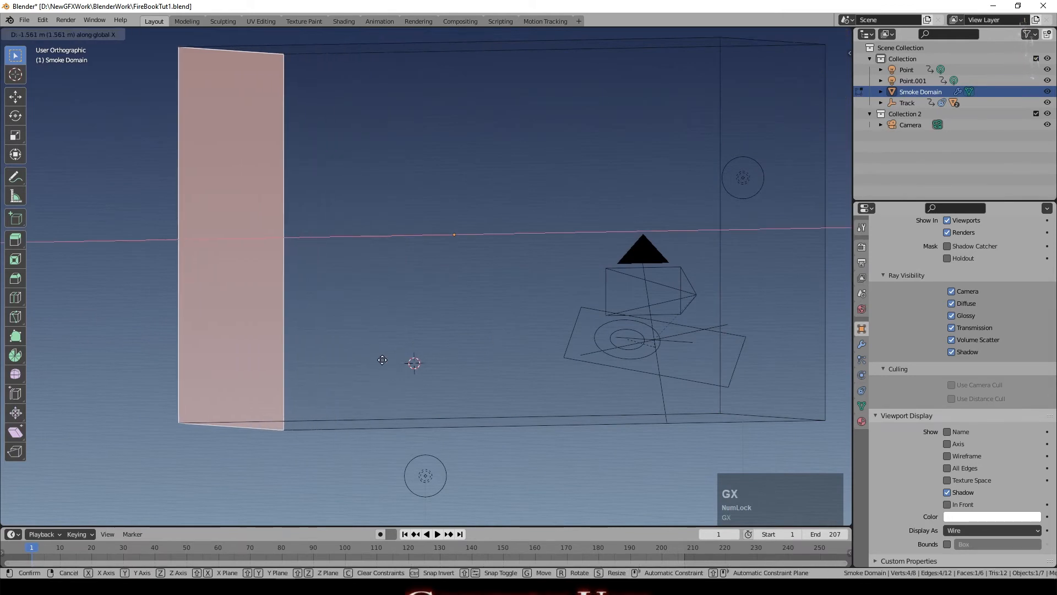
pyautogui.click(386, 361)
pyautogui.press('KP_0')
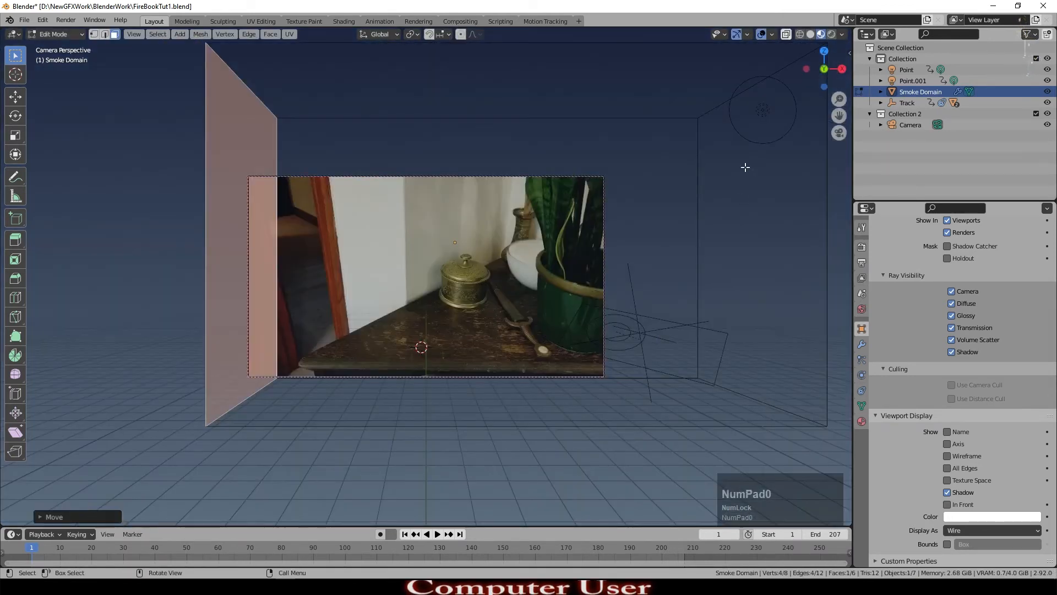
# Play the animation in top view to check the ring against the widened domain, then return to Object Mode and camera view
pyautogui.moveTo(745, 167); pyautogui.dragTo(760, 273, button='middle')
pyautogui.press('KP_7')
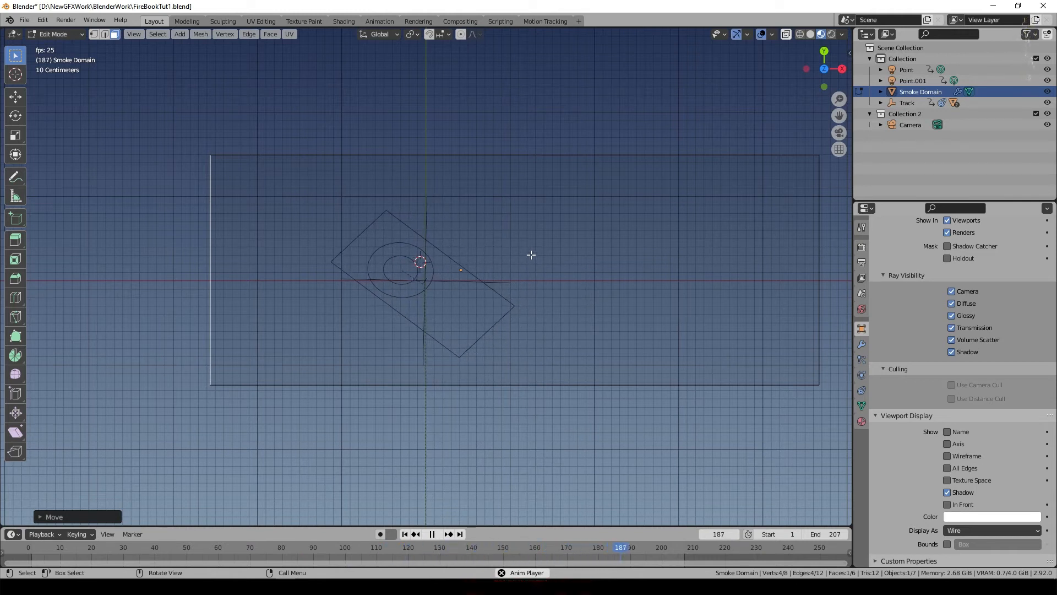
pyautogui.press('space')
pyautogui.press('Tab')
pyautogui.press('KP_0')
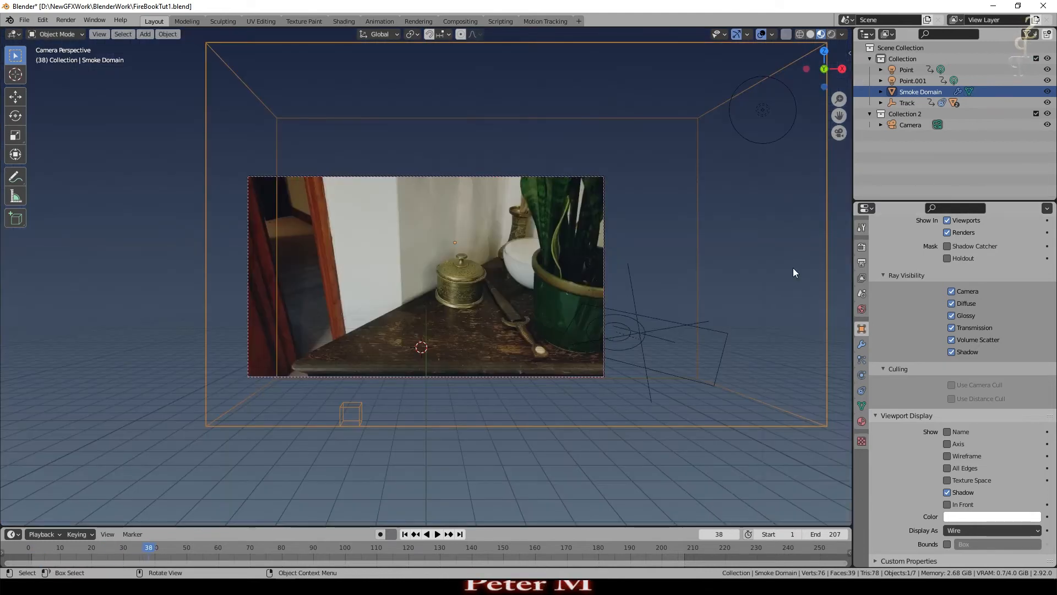
# Enable Adaptive Domain in the smoke domain's fluid physics settings and return to frame 1
pyautogui.click(862, 375)
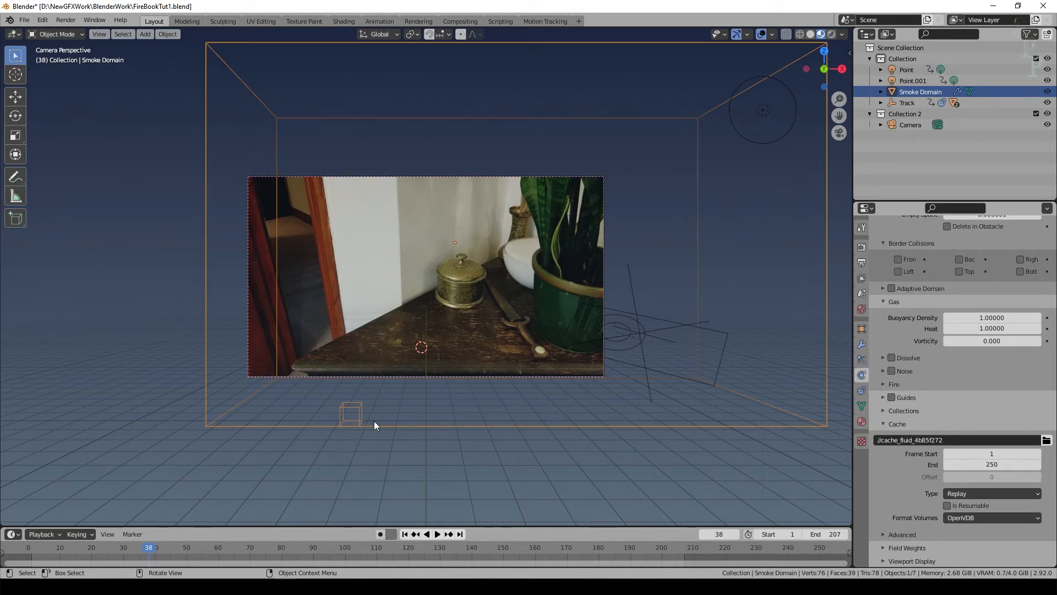
pyautogui.scroll(7, 890, 406)
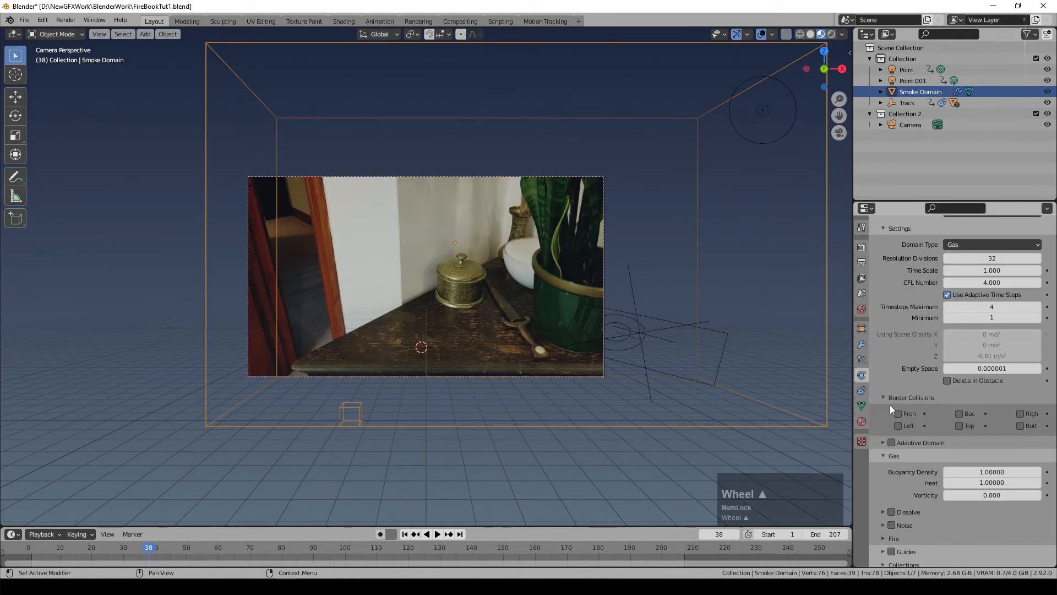
pyautogui.click(891, 442)
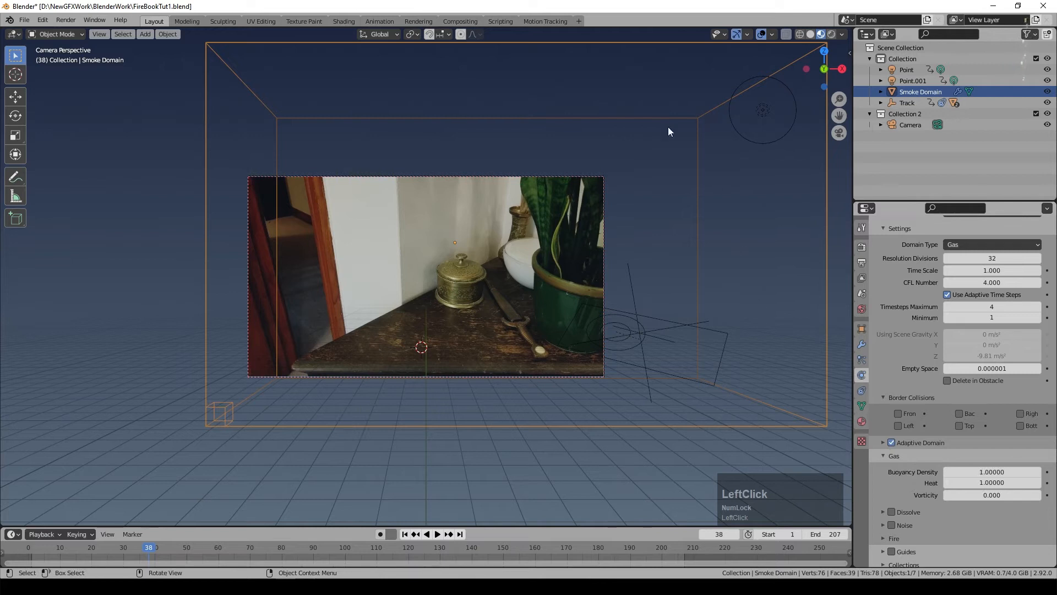
pyautogui.click(406, 534)
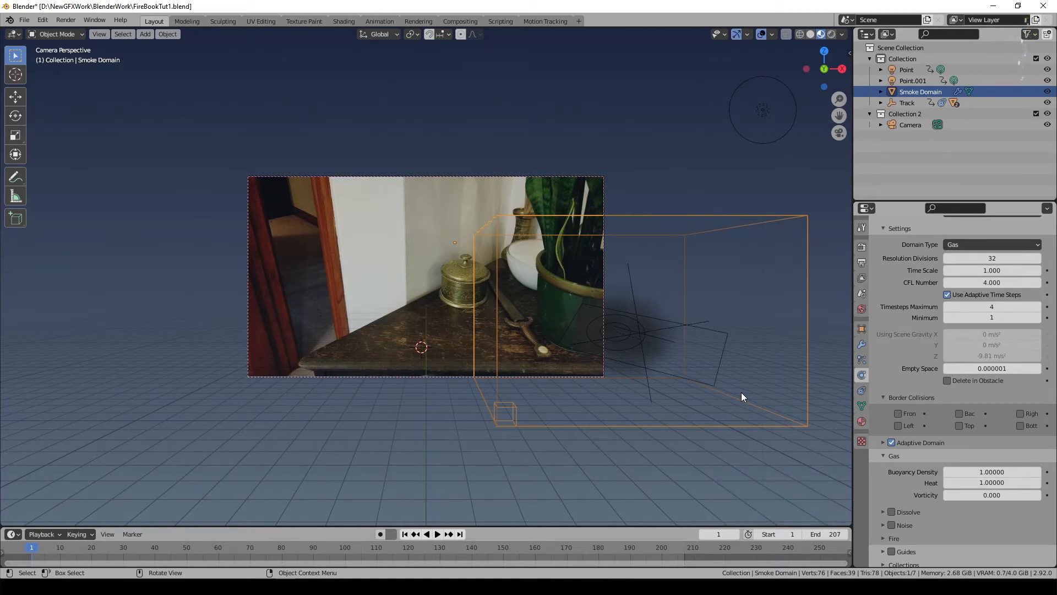
# Preview the smoke simulation and set the flow type of the circular emitter on the book to Fire + Smoke
pyautogui.press('space')
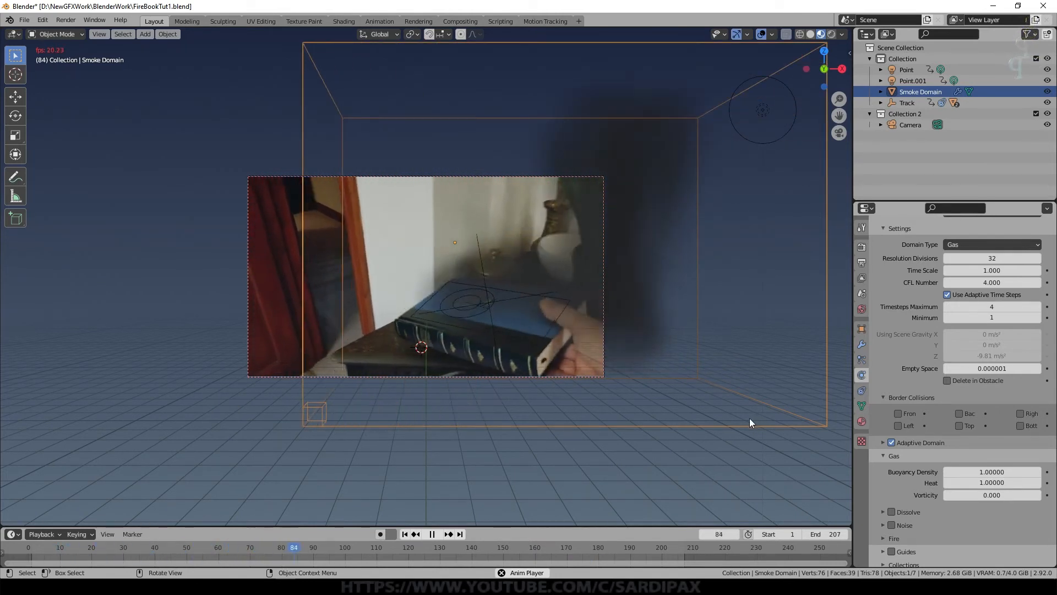
pyautogui.press('space')
pyautogui.click(460, 324)
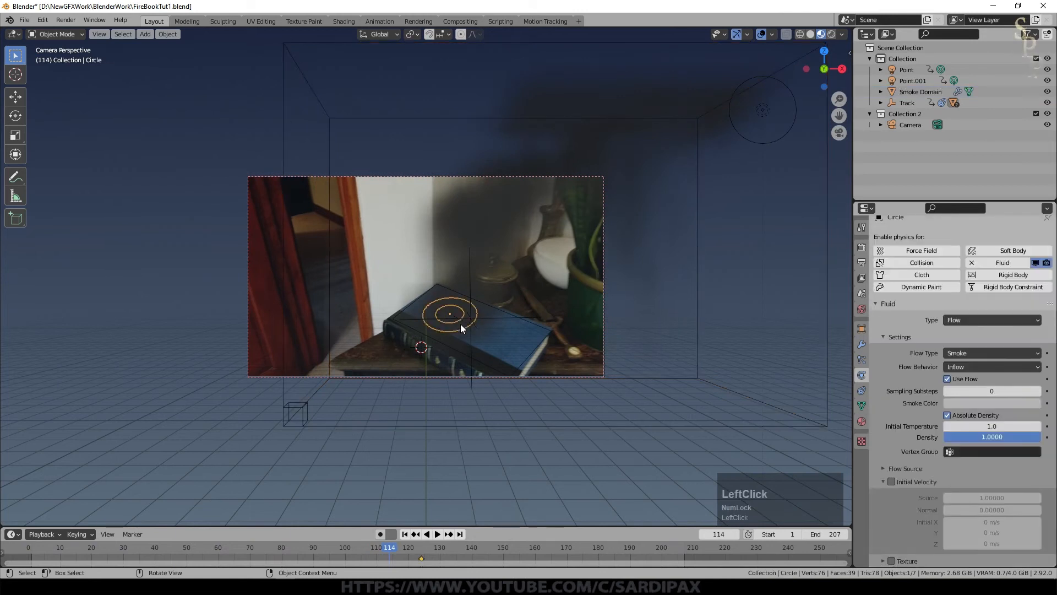
pyautogui.click(405, 534)
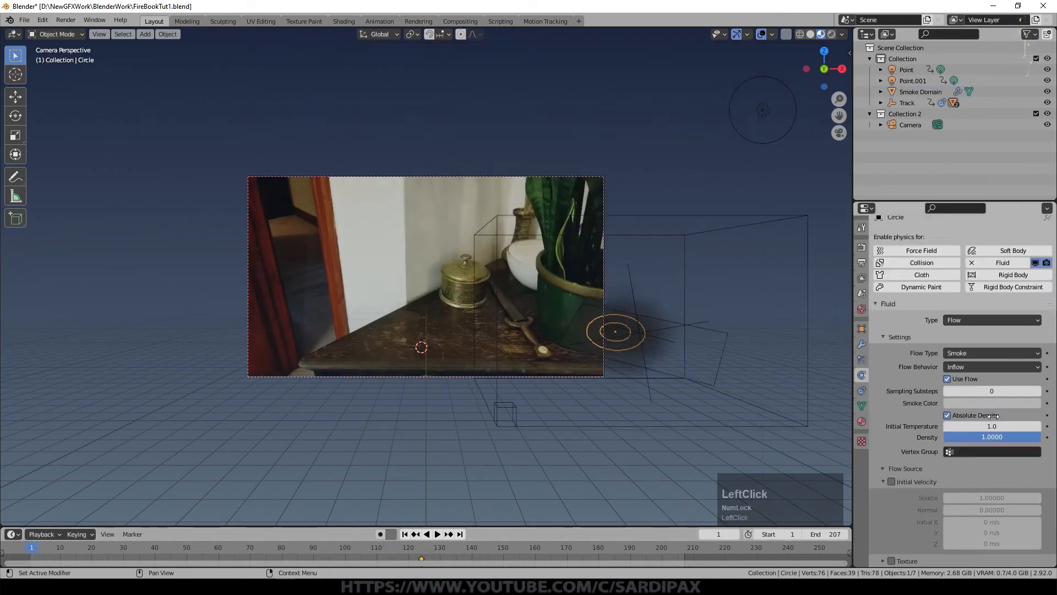
pyautogui.click(977, 353)
pyautogui.click(958, 379)
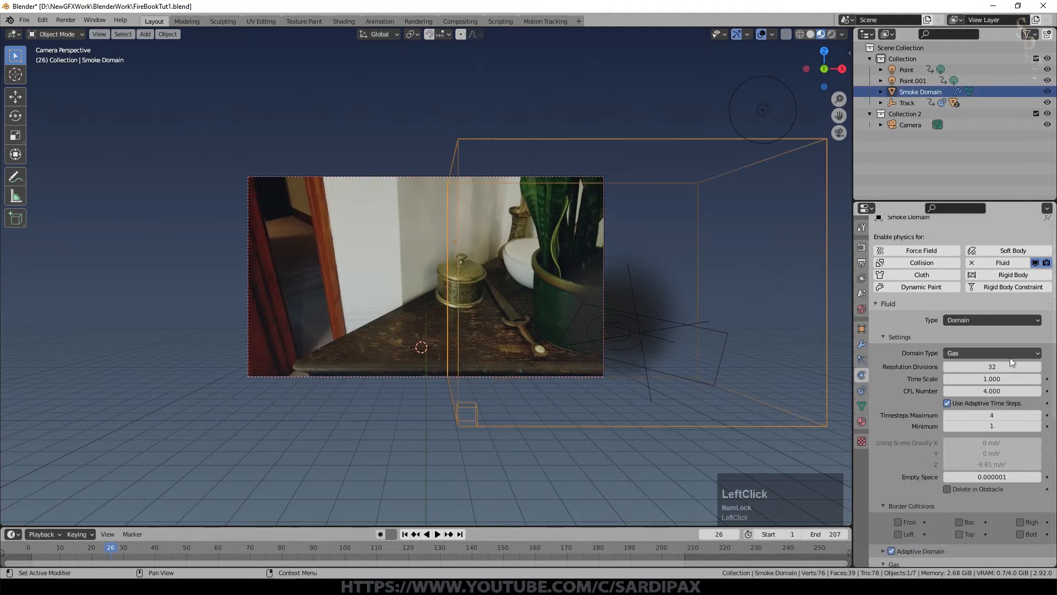
# Set the smoke domain's resolution divisions to 64 and preview the simulation from frame 1
pyautogui.click(987, 365)
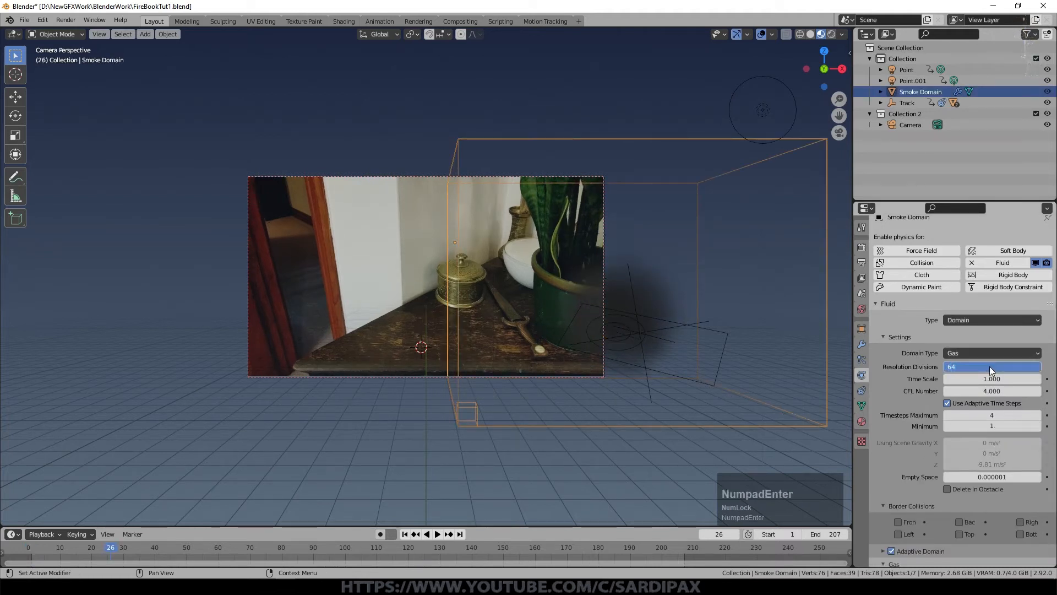
pyautogui.write('64')
pyautogui.press('KP_Enter')
pyautogui.click(405, 534)
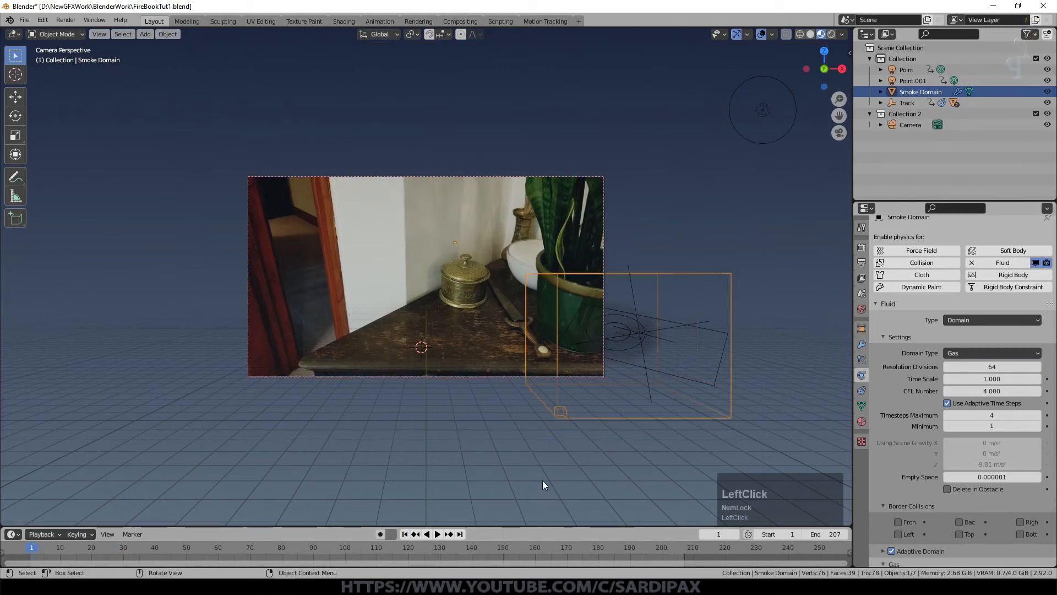
pyautogui.press('space')
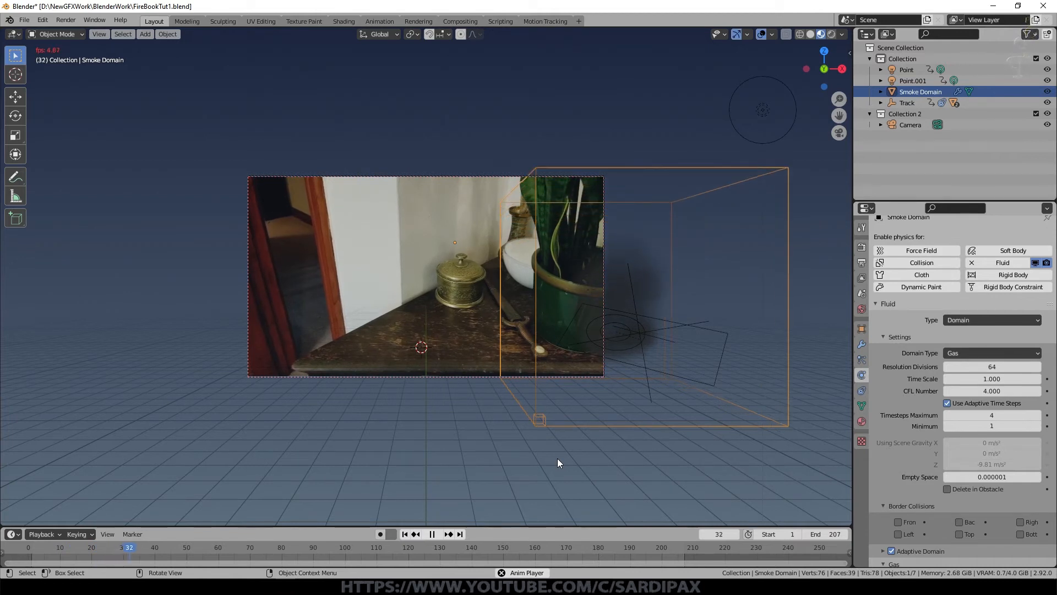
pyautogui.press('space')
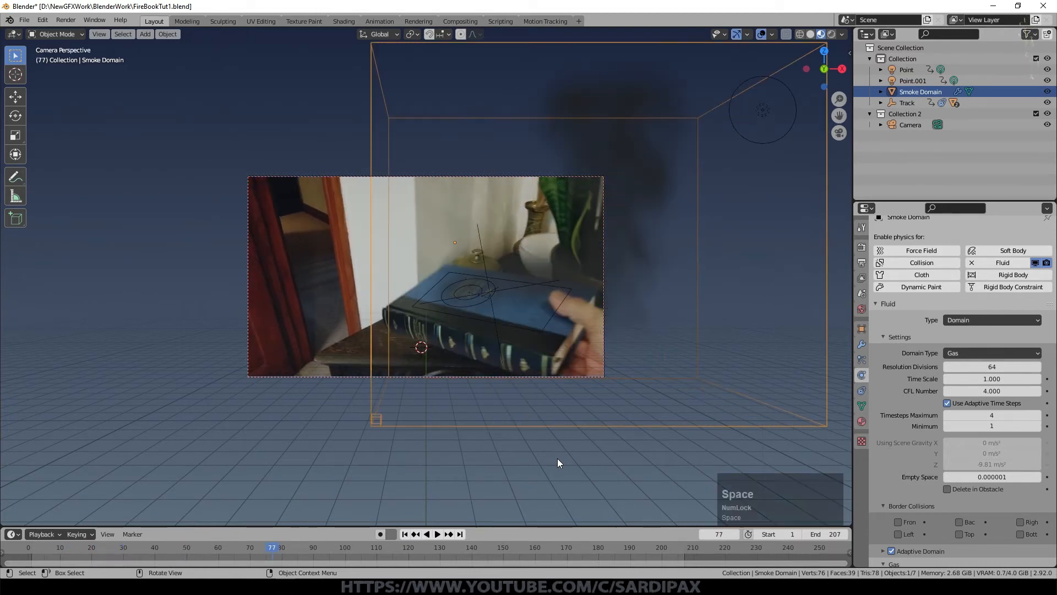
# Switch the viewport to solid shading, replay the fire simulation from the first frame and return to frame 1
pyautogui.click(810, 34)
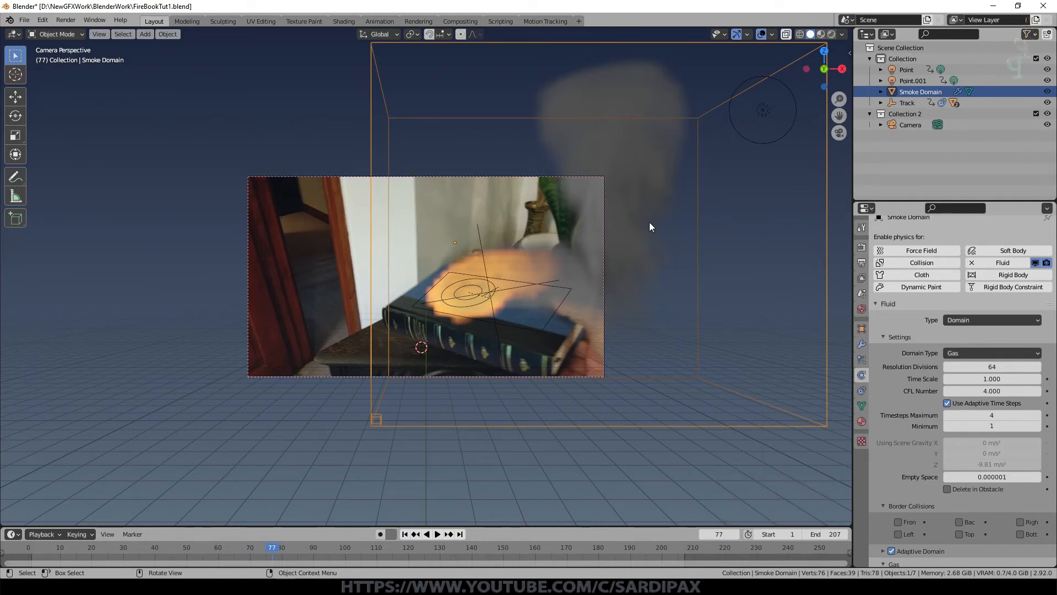
pyautogui.click(404, 534)
pyautogui.press('space')
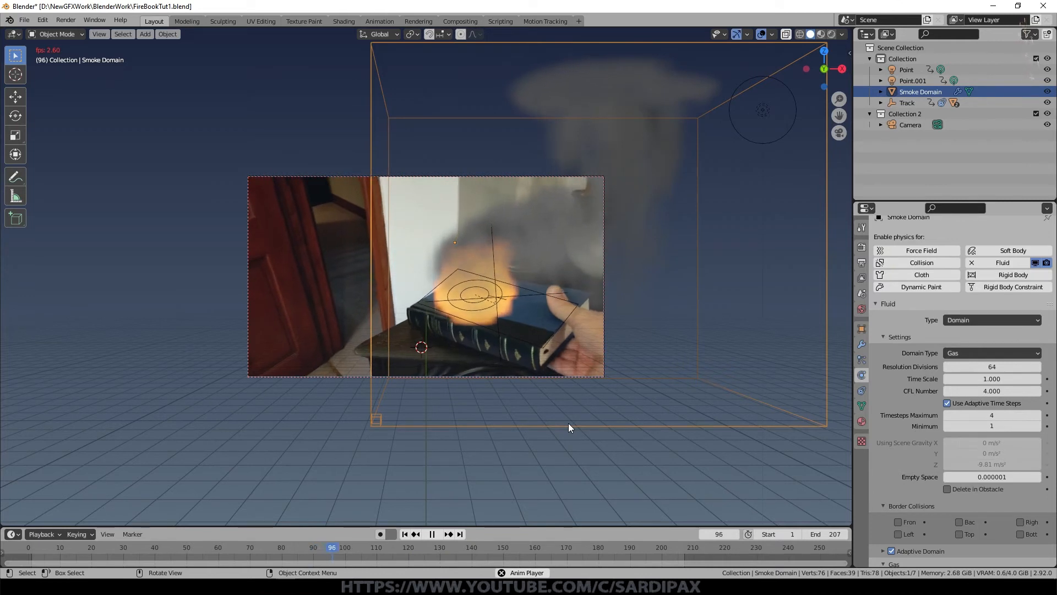
pyautogui.click(432, 534)
pyautogui.click(405, 534)
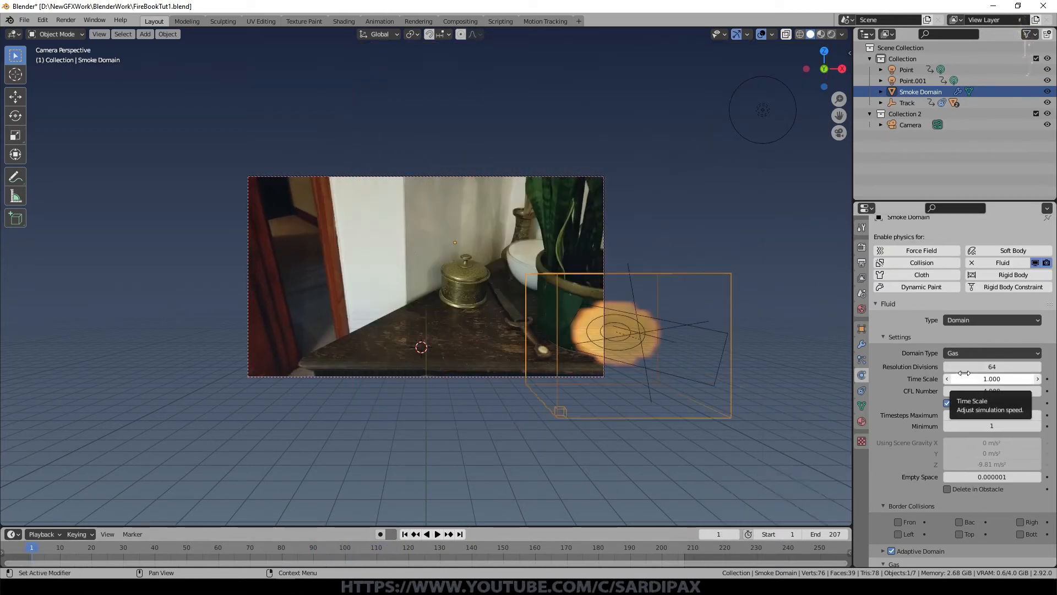
# Enable Dissolve in the smoke domain's gas settings and preview the simulation
pyautogui.scroll(-2, 963, 380)
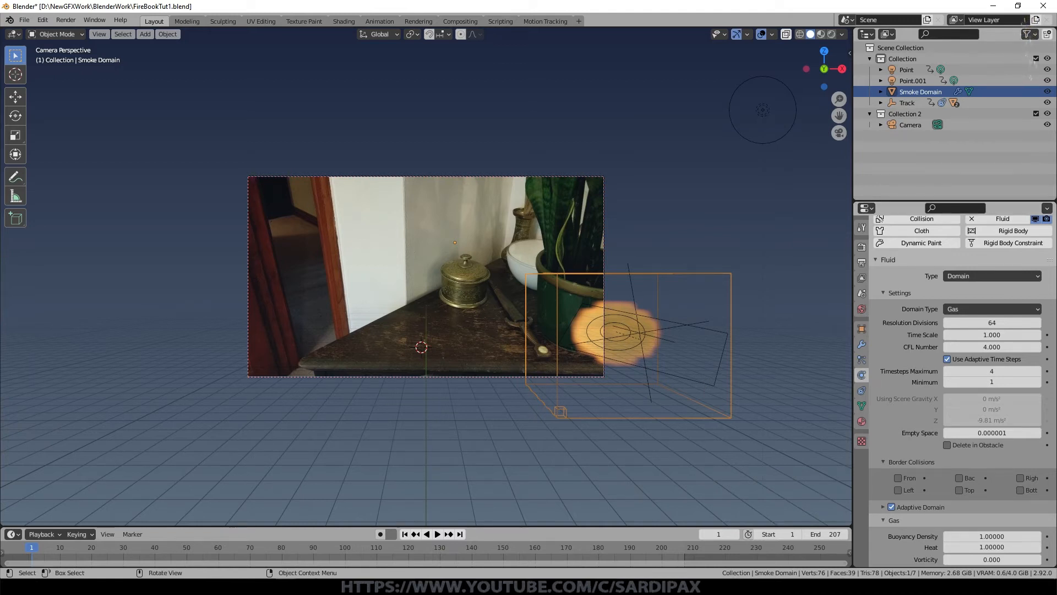
pyautogui.scroll(-3, 873, 447)
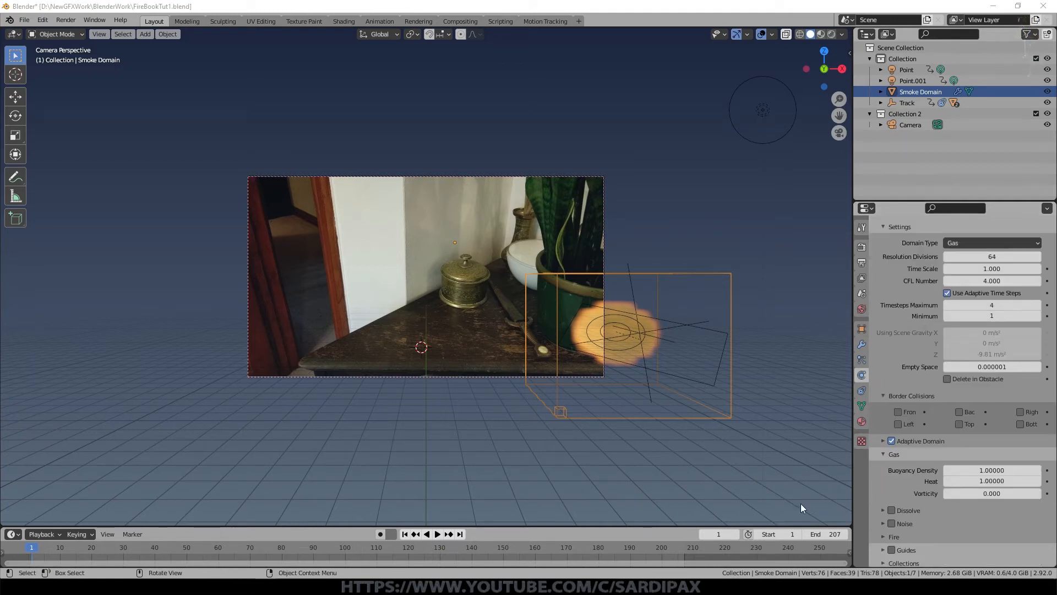
pyautogui.click(904, 510)
pyautogui.click(903, 510)
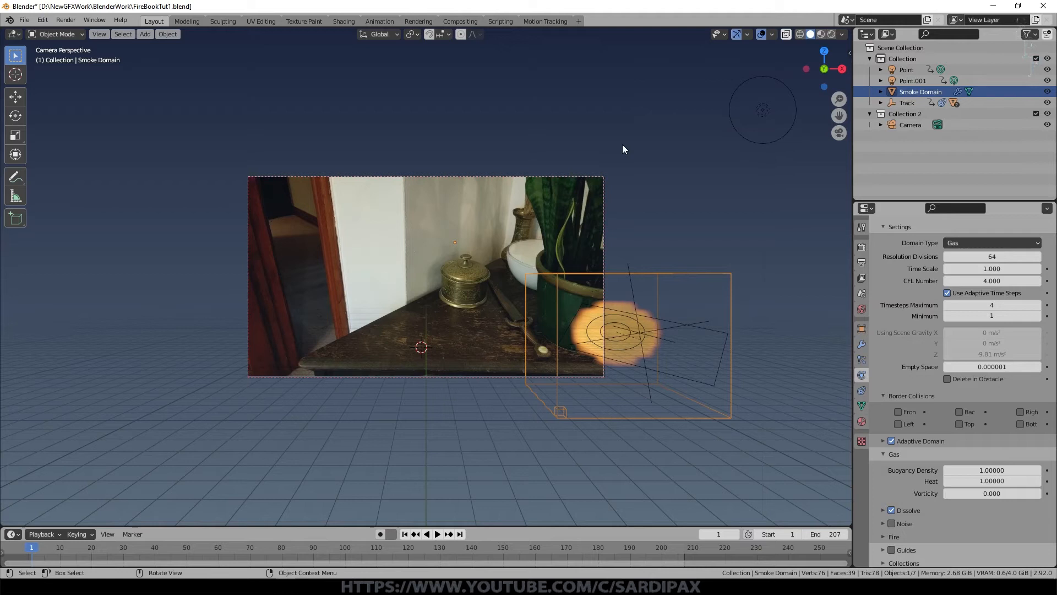
pyautogui.press('space')
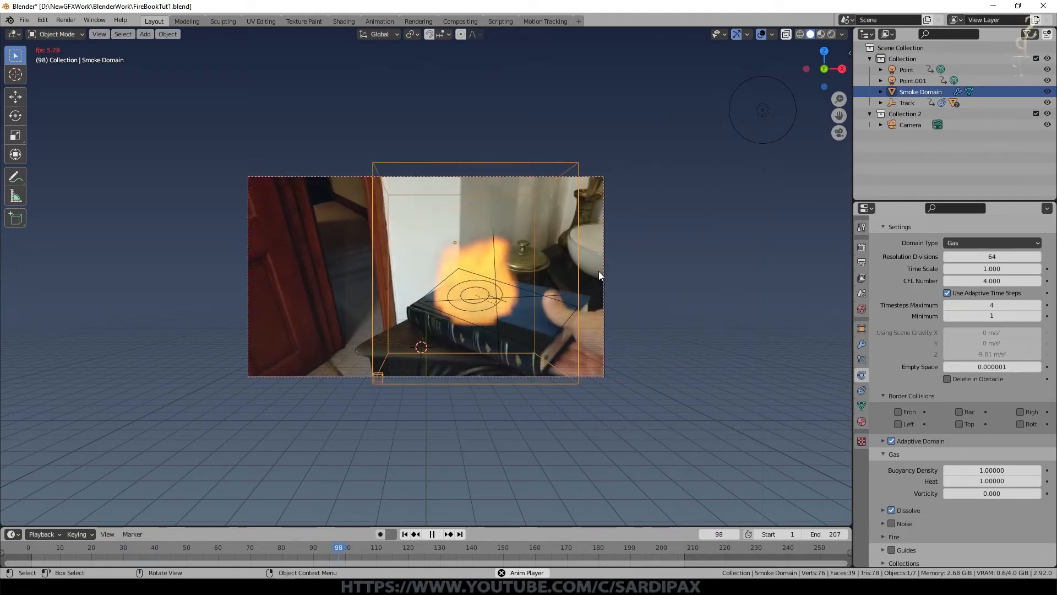
pyautogui.press('Escape')
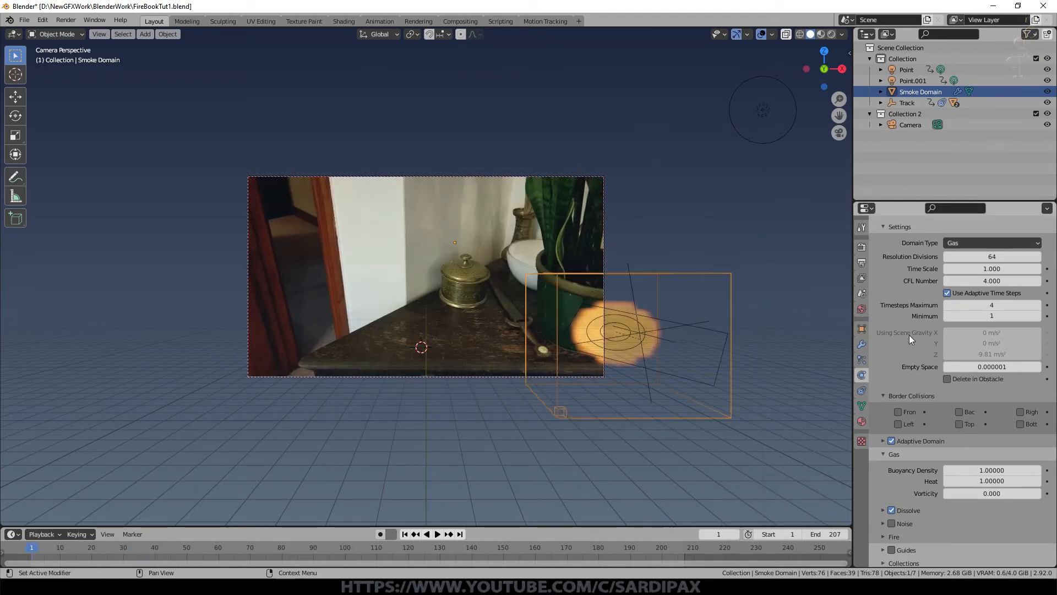
# Set the domain's gas buoyancy density to 1.25, heat to 3 and vorticity to 0.2
pyautogui.click(983, 470)
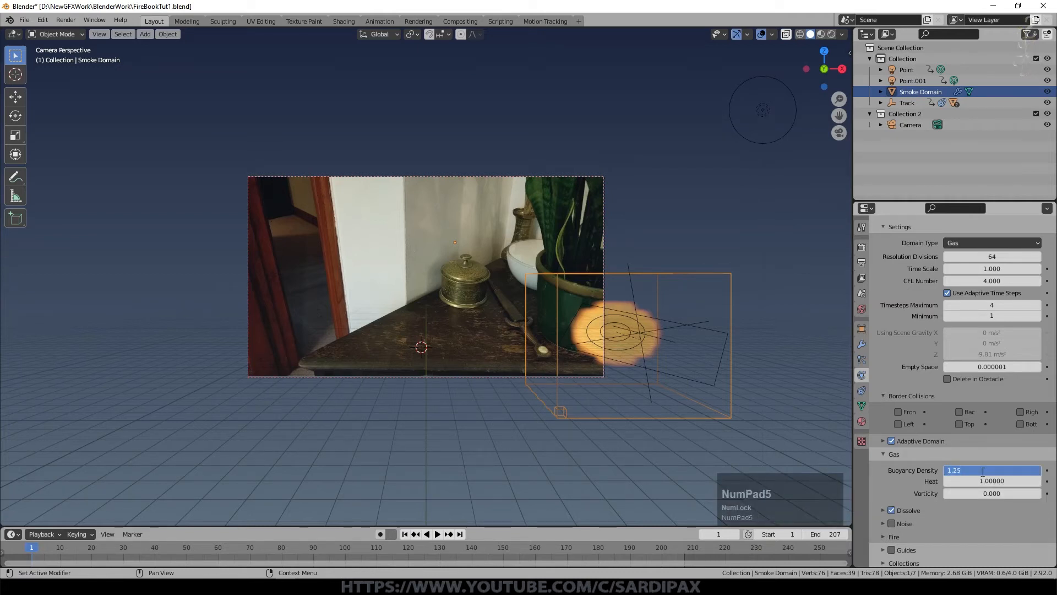
pyautogui.write('1.25')
pyautogui.press('KP_Enter')
pyautogui.click(994, 480)
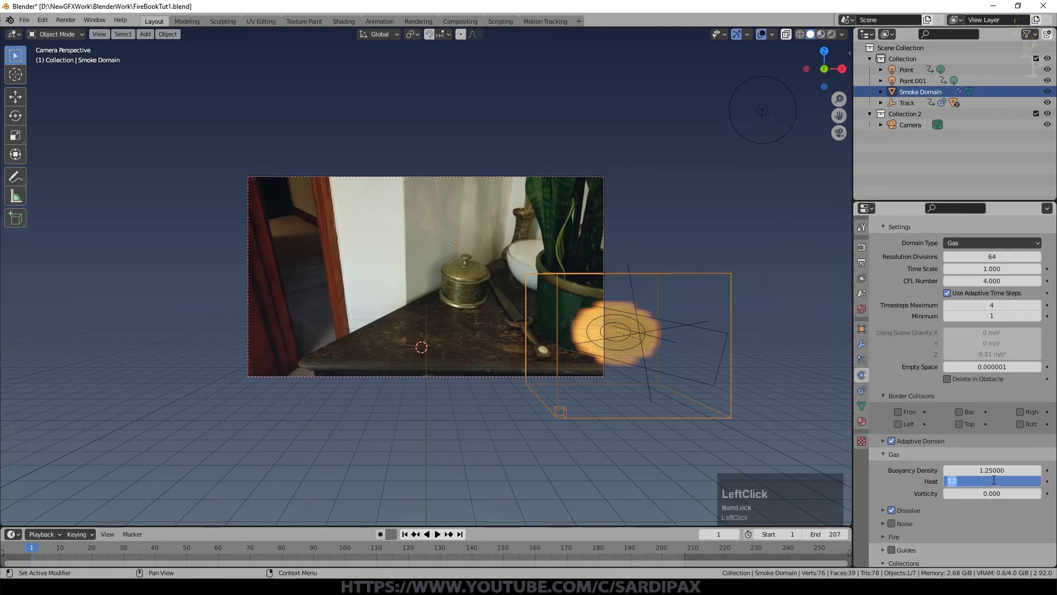
pyautogui.write('3')
pyautogui.press('KP_Enter')
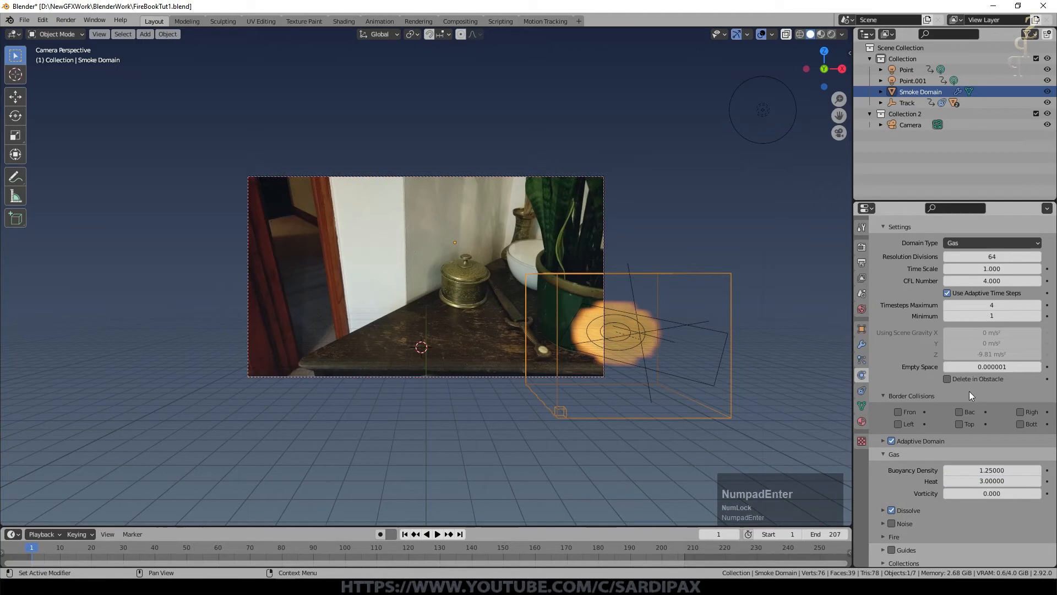
pyautogui.click(997, 497)
pyautogui.write('.2')
pyautogui.press('KP_Enter')
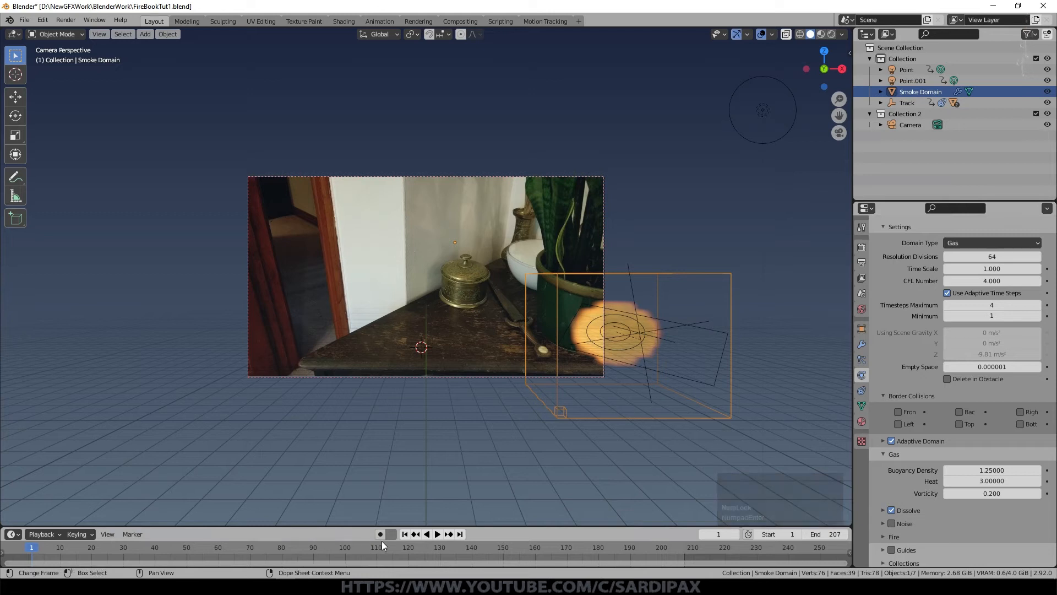
# Save the file, play the fire simulation from frame 1 and return to the first frame
pyautogui.hotkey('ctrl', 's')
pyautogui.click(402, 534)
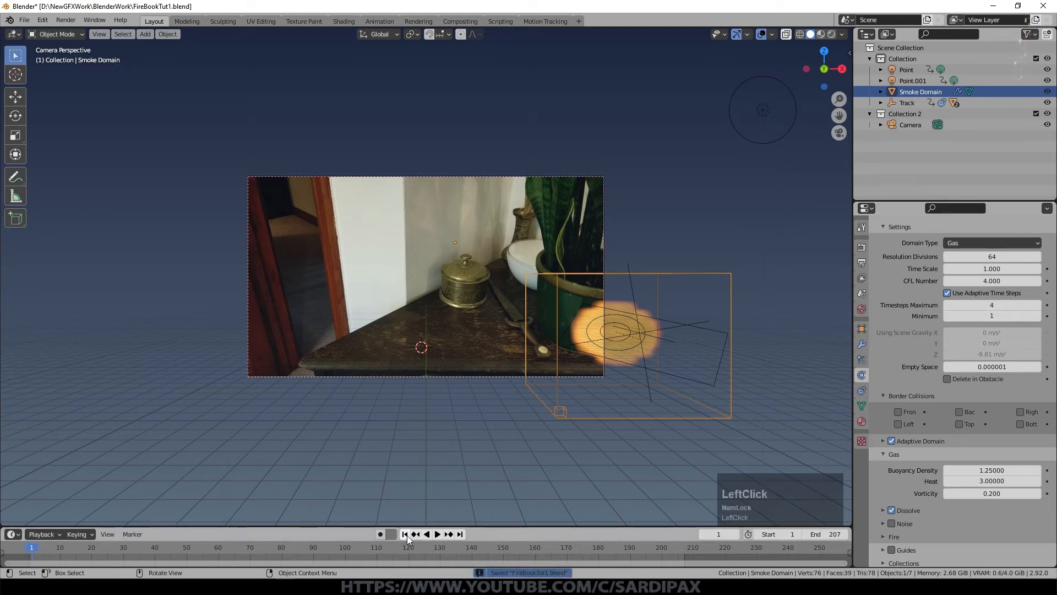
pyautogui.press('space')
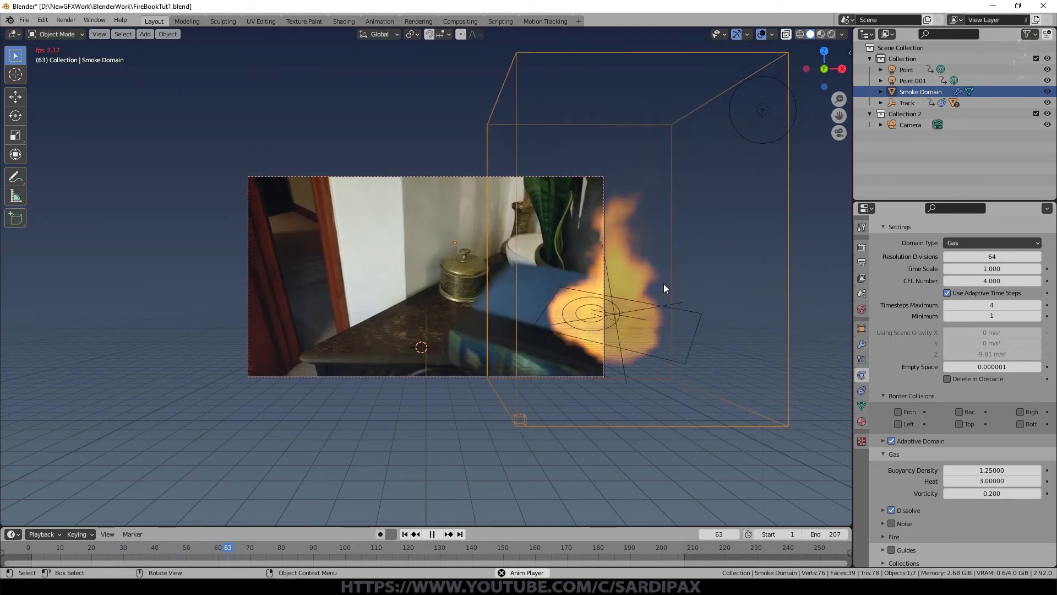
pyautogui.press('space')
pyautogui.click(404, 534)
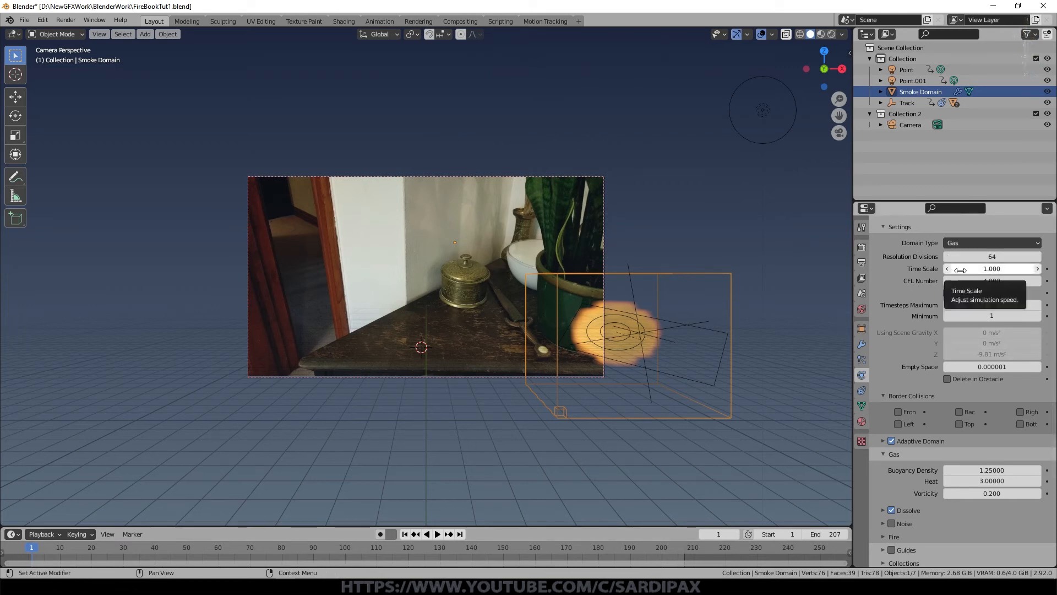
# Set the smoke domain's time scale to 0.5, preview the slower fire and return to frame 1
pyautogui.click(1003, 266)
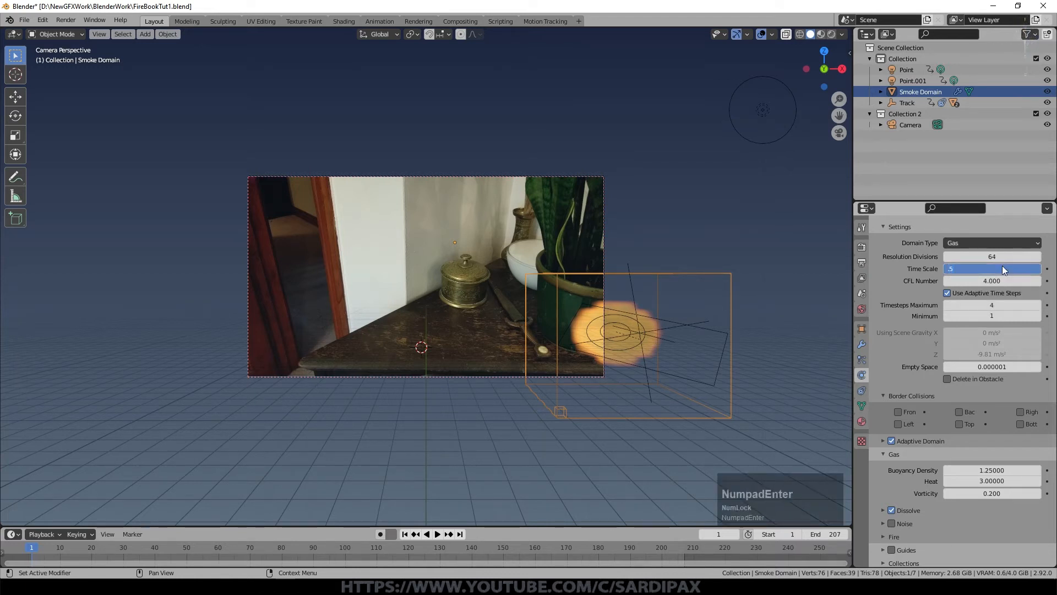
pyautogui.click(487, 501)
pyautogui.press('space')
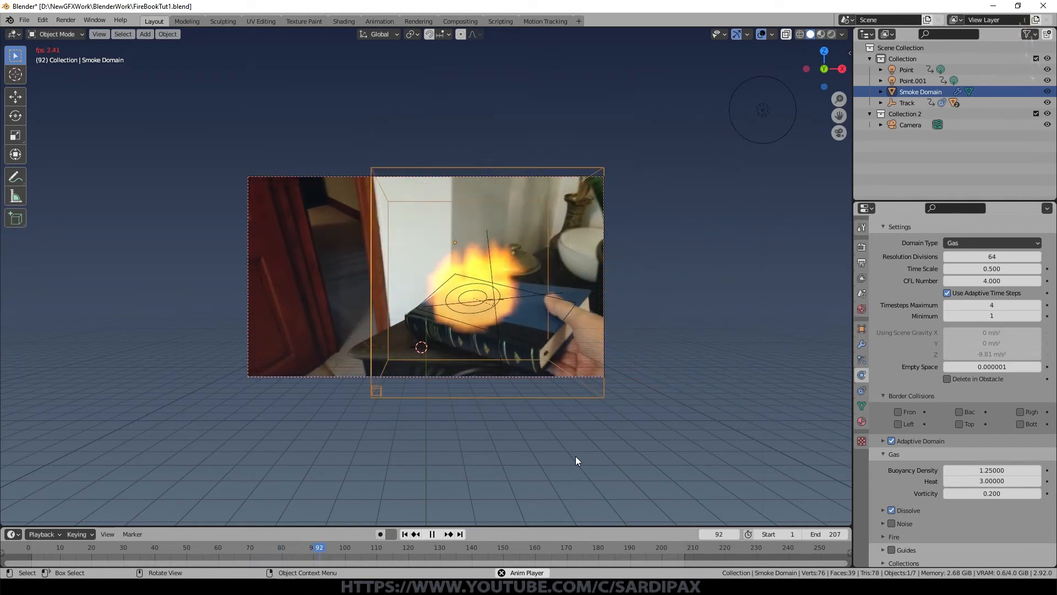
pyautogui.press('space')
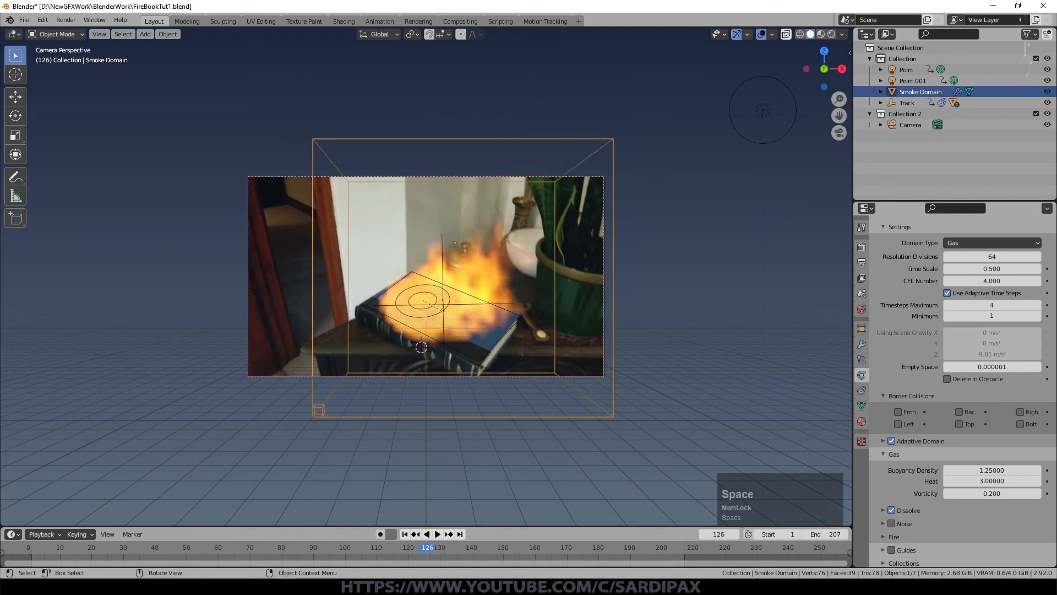
pyautogui.click(404, 534)
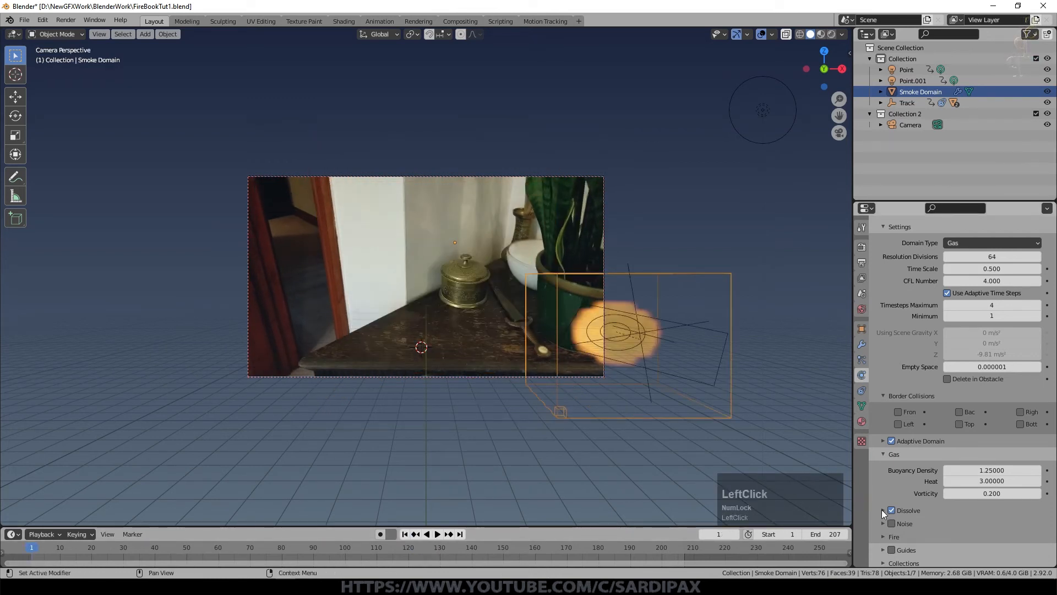
# Set the gas dissolve time to 8, preview the simulation and return to frame 1
pyautogui.click(883, 510)
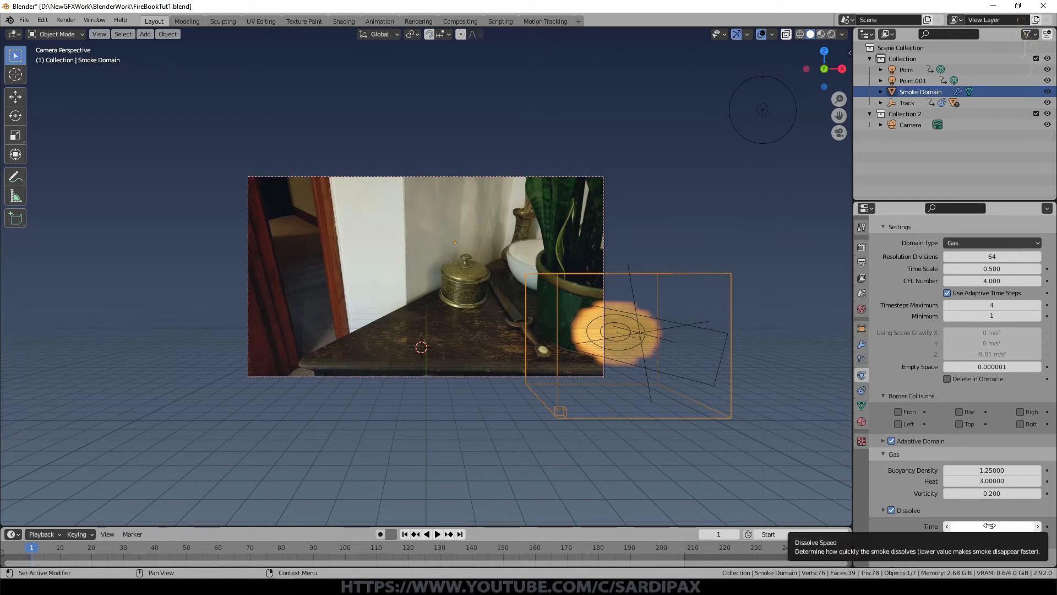
pyautogui.click(989, 525)
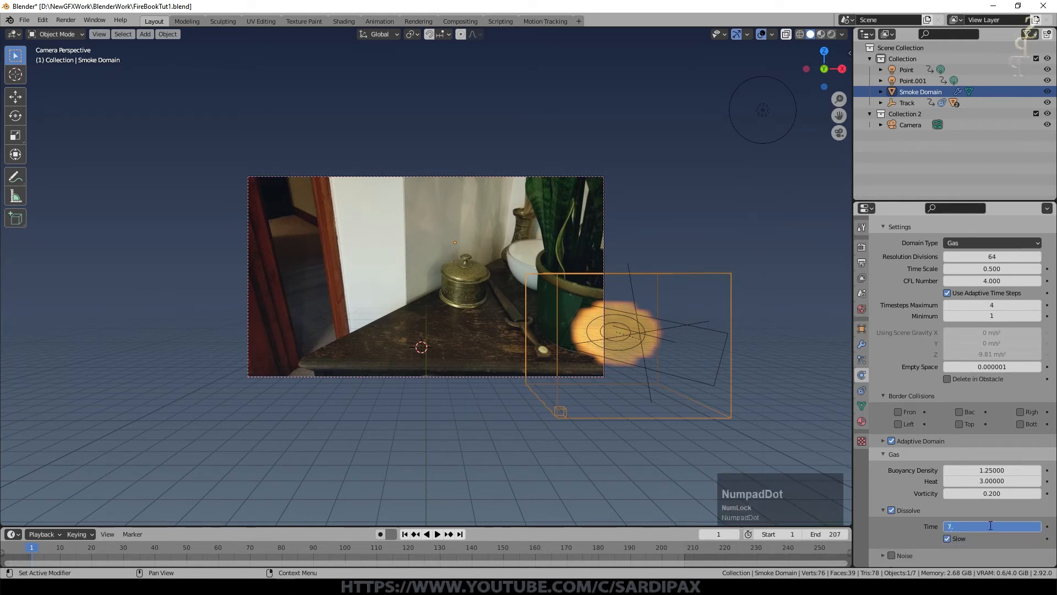
pyautogui.click(574, 426)
pyautogui.press('space')
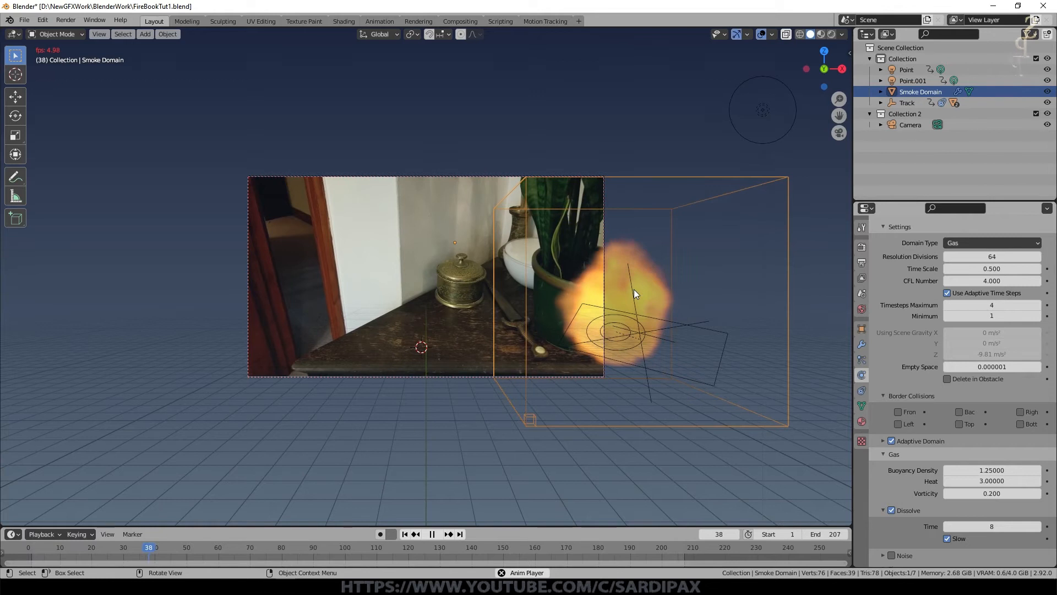
pyautogui.press('space')
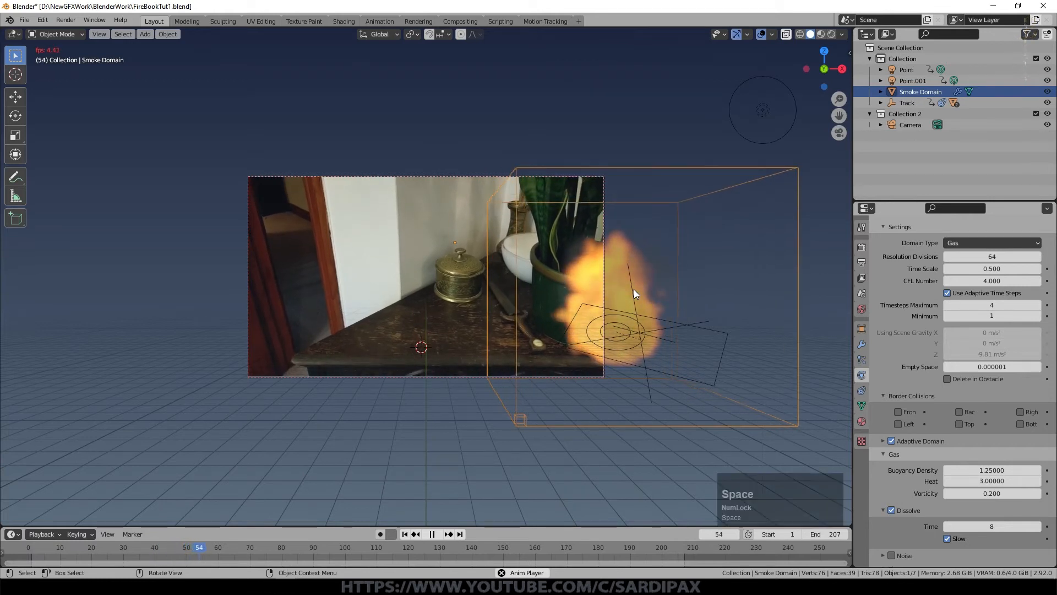
pyautogui.click(405, 534)
# Set the domain cache's end frame to 210 and its type to Modular
pyautogui.scroll(-6, 988, 418)
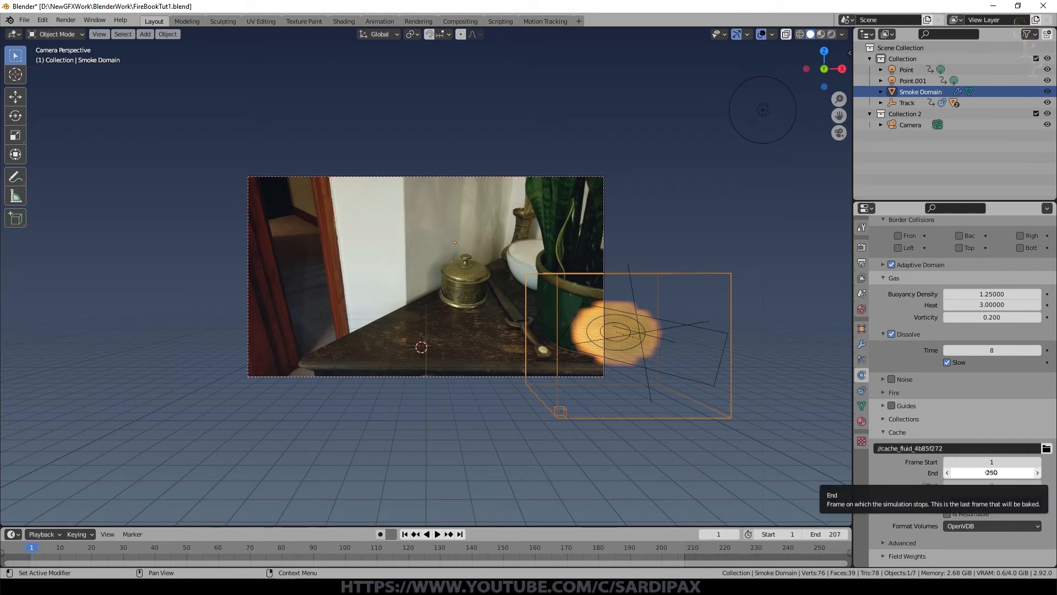
pyautogui.click(991, 471)
pyautogui.write('210')
pyautogui.press('KP_Enter')
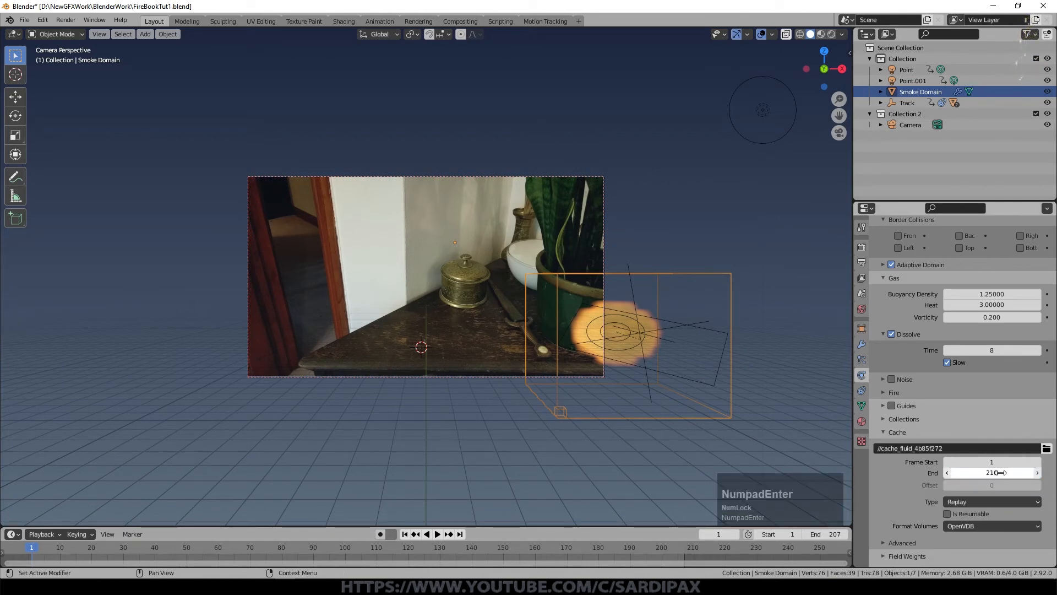
pyautogui.click(958, 502)
pyautogui.click(955, 524)
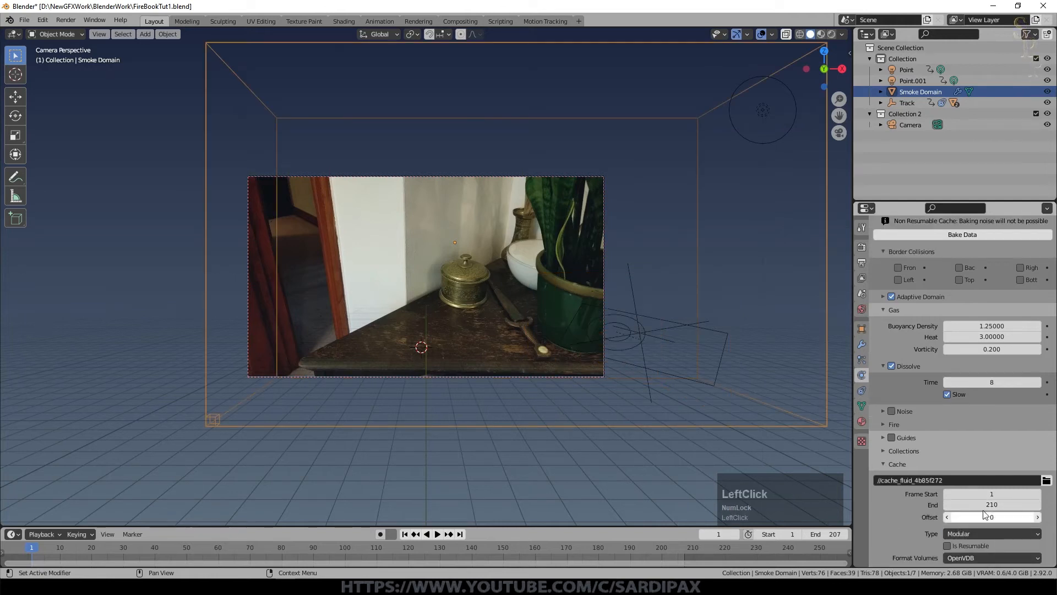
pyautogui.scroll(-1, 980, 466)
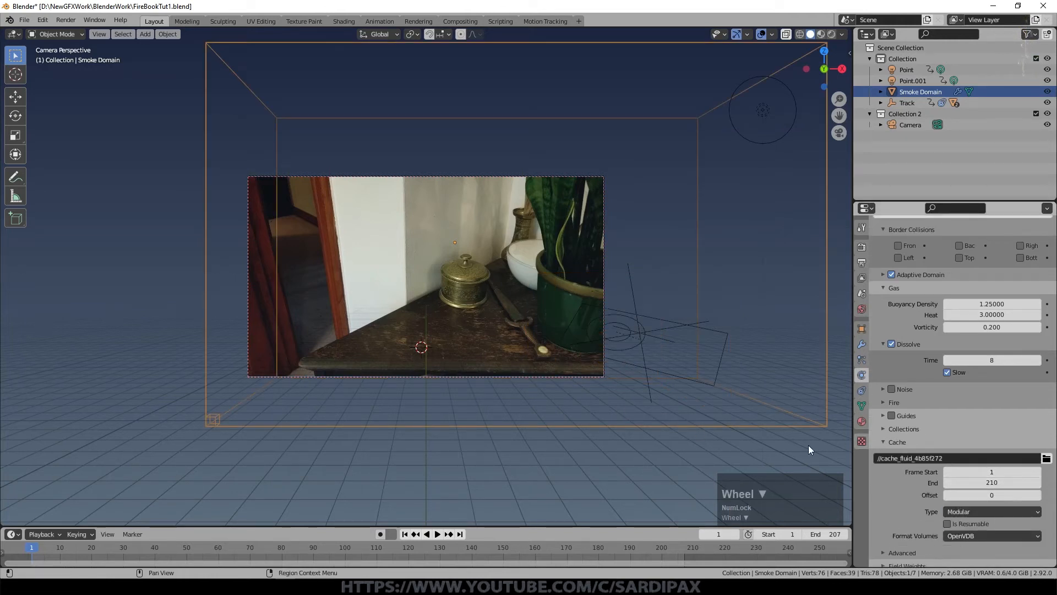
# Make the smoke domain's cache resumable, switch its type to All and set it back to Modular
pyautogui.scroll(-1, 973, 438)
pyautogui.click(947, 505)
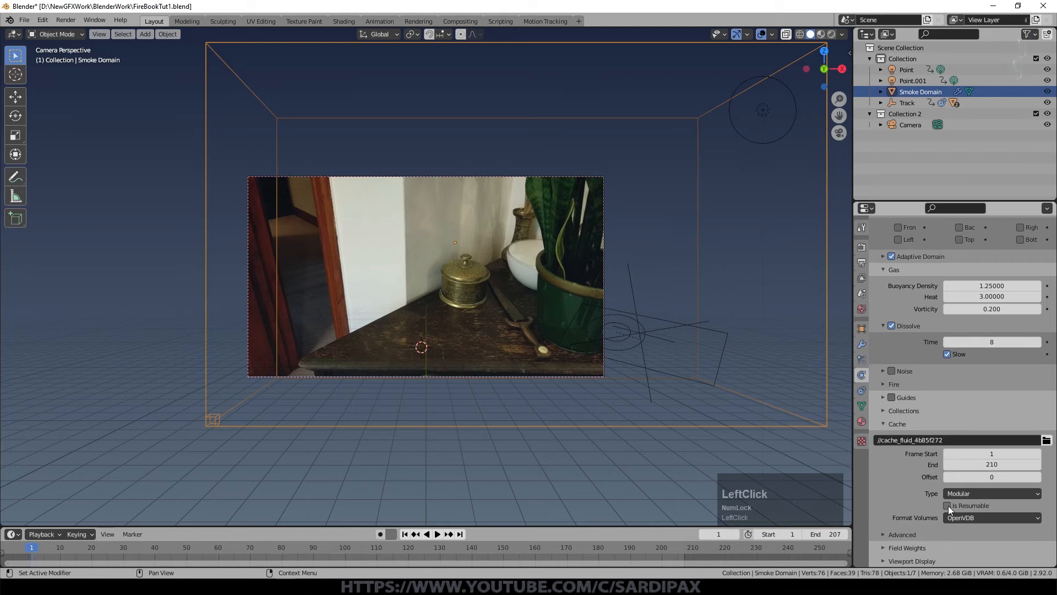
pyautogui.click(961, 494)
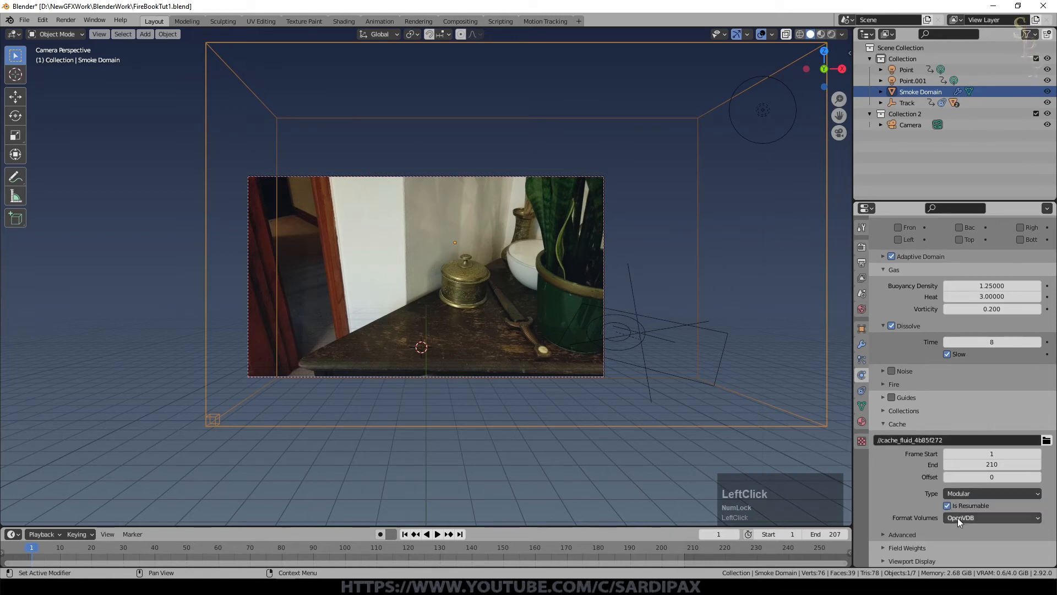
pyautogui.click(965, 493)
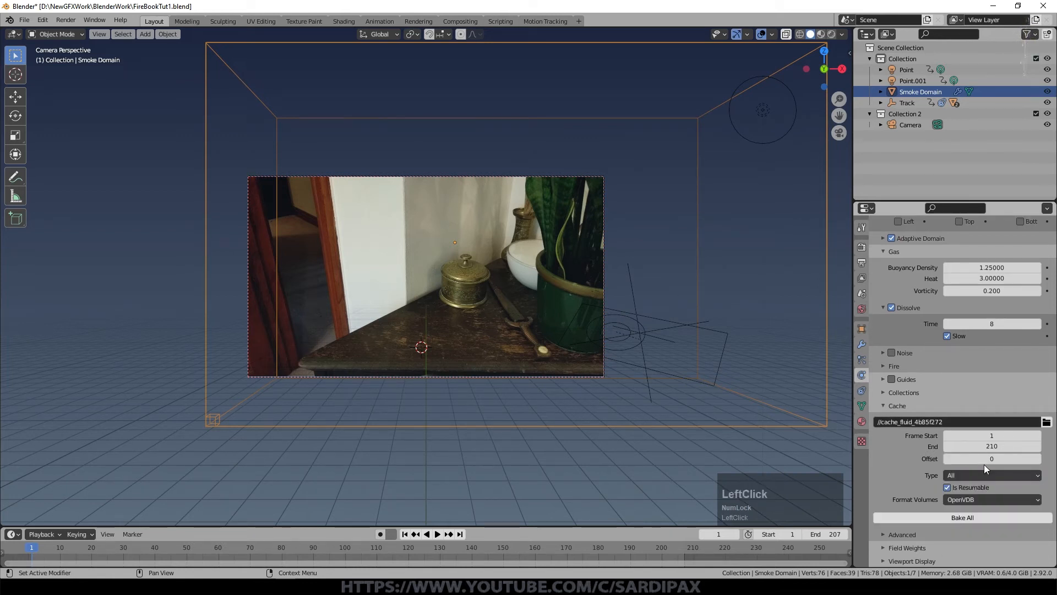
pyautogui.click(989, 474)
# Scrub the timeline, return to frame 1 and bake the gas domain's data
pyautogui.scroll(5, 1008, 440)
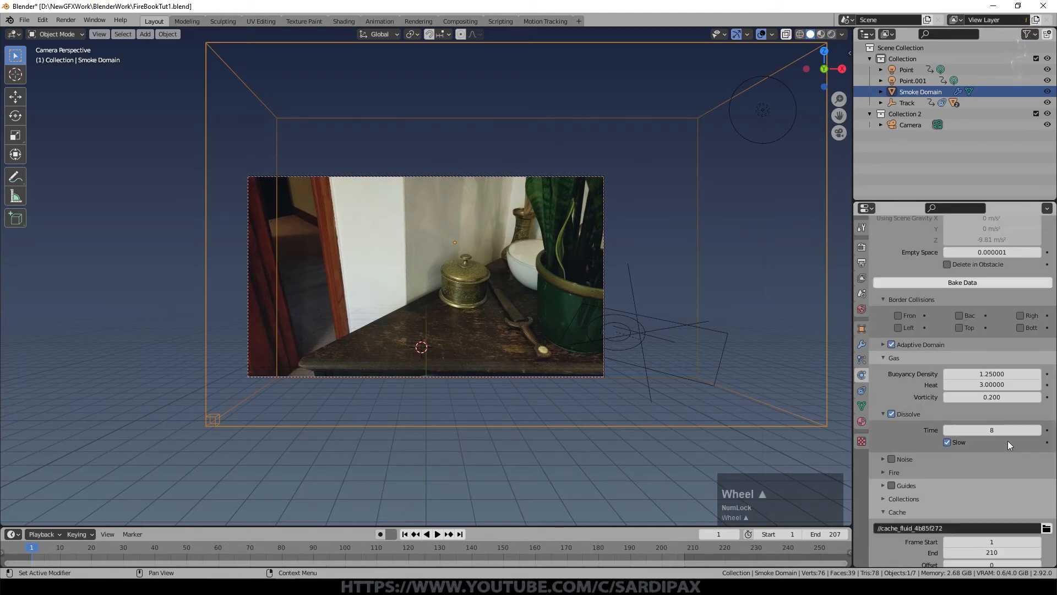
pyautogui.scroll(4, 1007, 441)
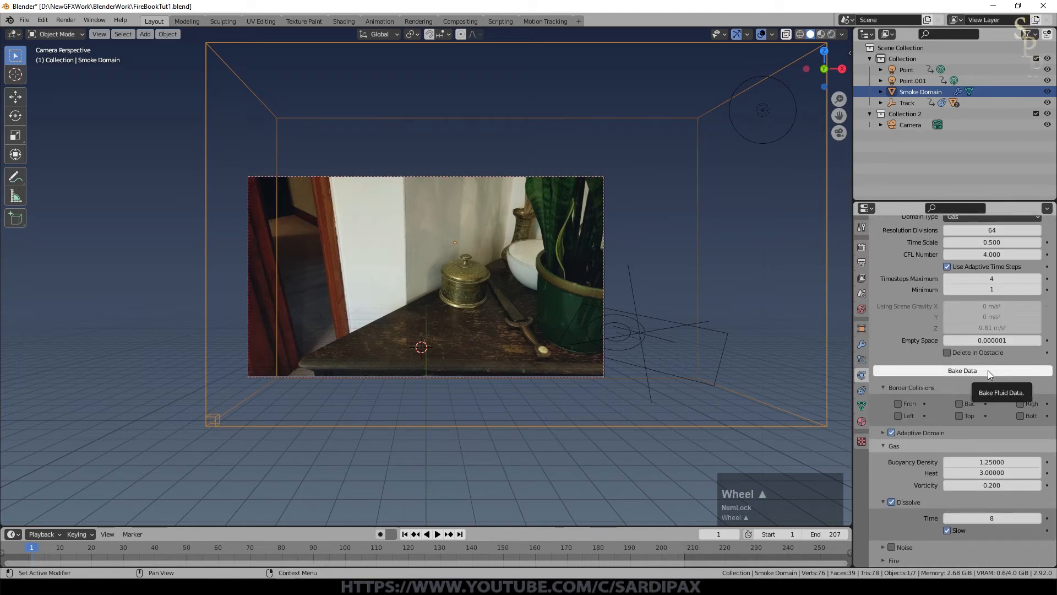
pyautogui.moveTo(43, 548); pyautogui.dragTo(164, 568)
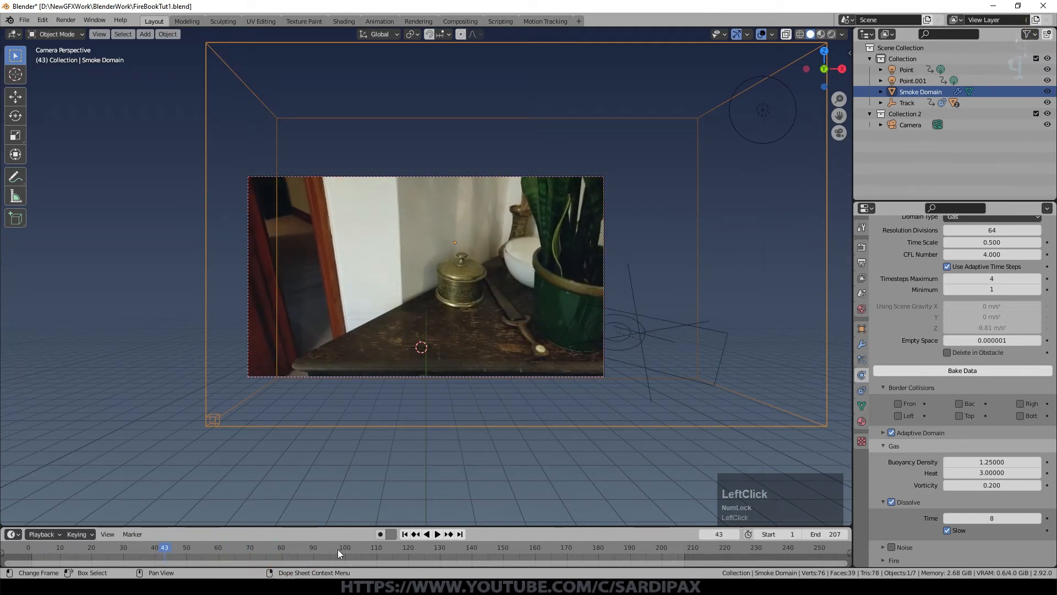
pyautogui.click(404, 534)
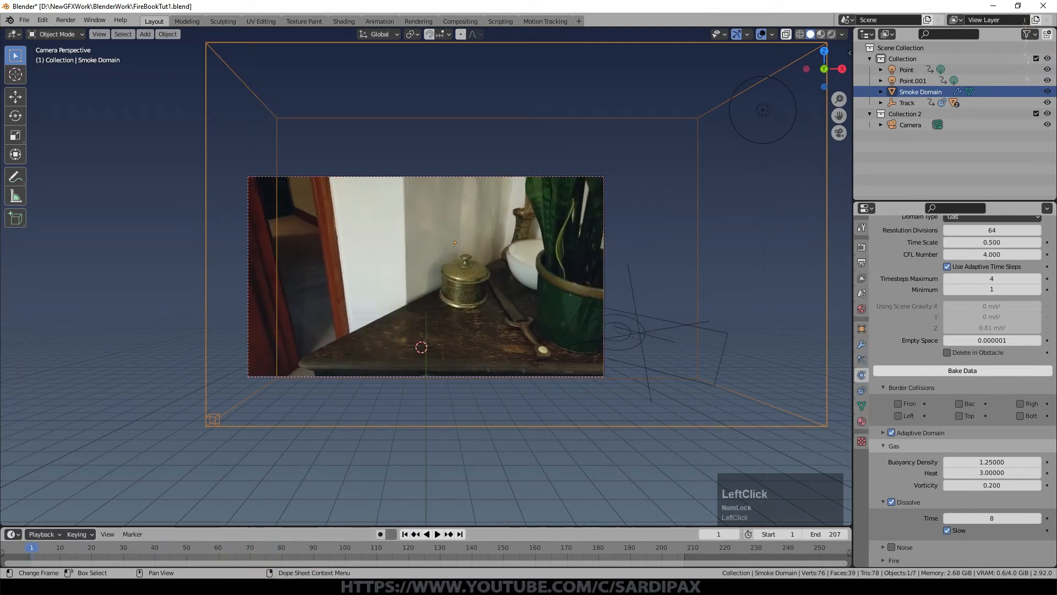
pyautogui.click(963, 372)
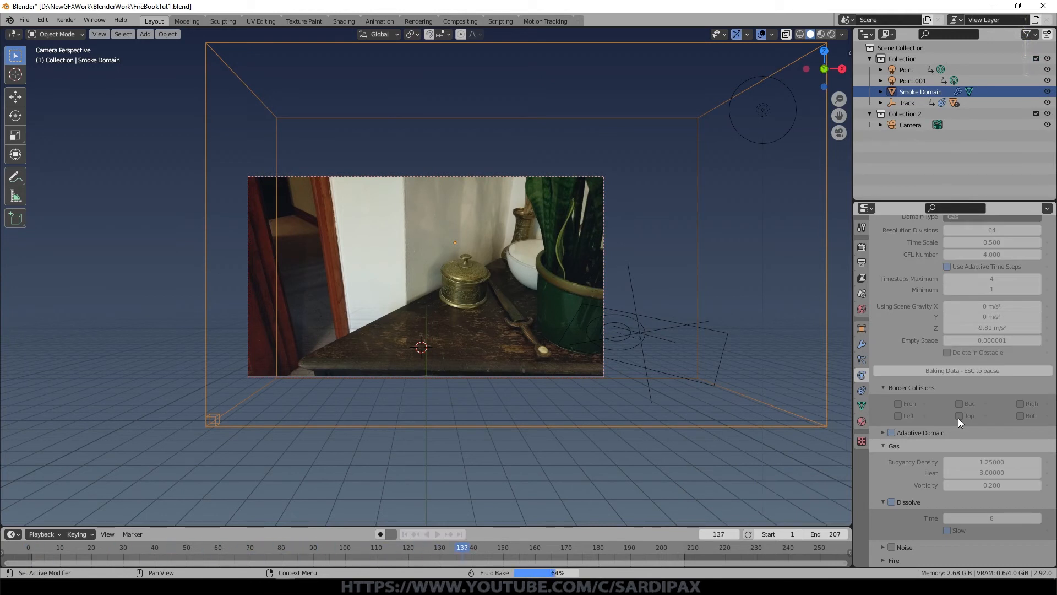
# Play the baked fire, scrub to frame 109 to examine the flames on the book and return to frame 1
pyautogui.press('space')
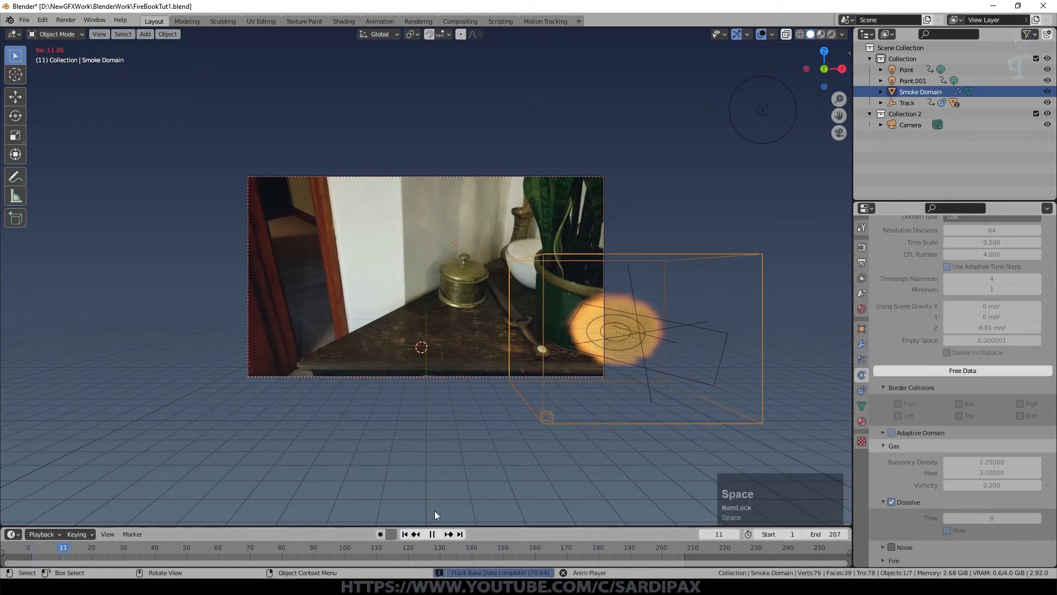
pyautogui.moveTo(88, 550); pyautogui.dragTo(370, 542)
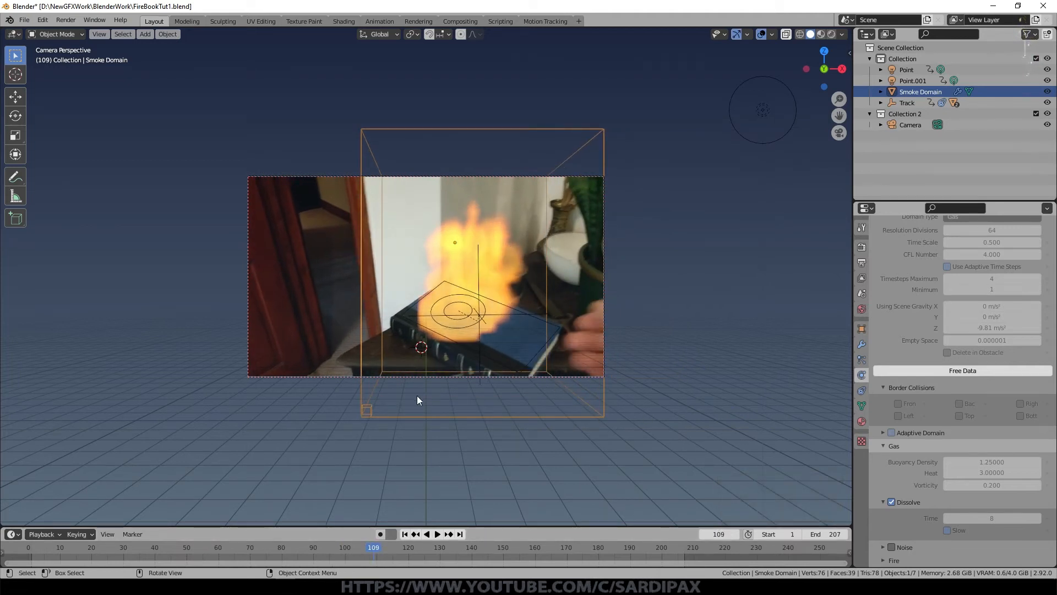
pyautogui.scroll(1, 991, 351)
pyautogui.scroll(5, 991, 351)
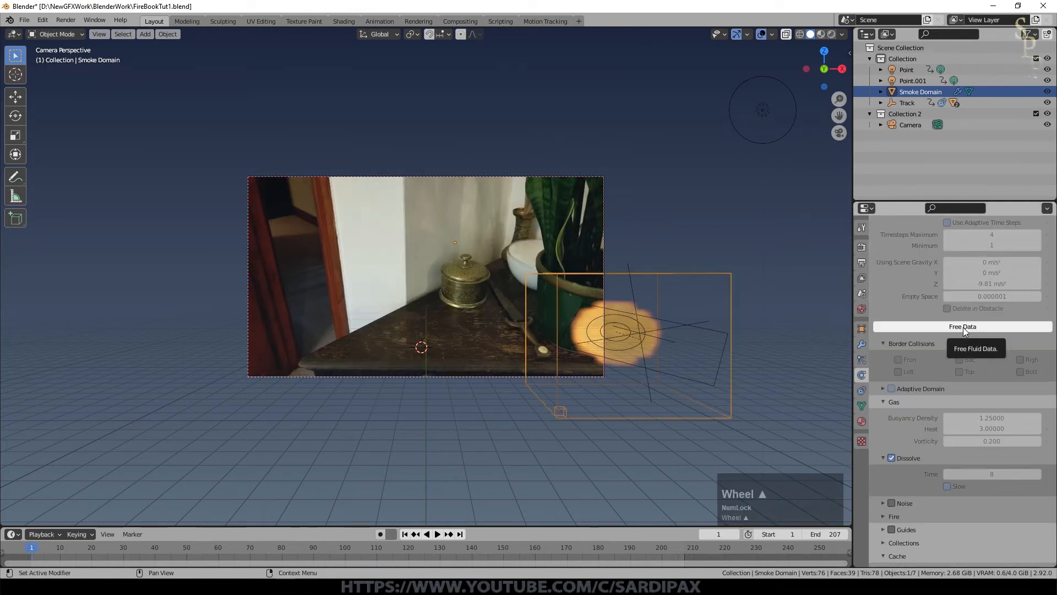
# Free the baked fluid data and set the domain's Resolution Divisions to 40
pyautogui.click(963, 327)
pyautogui.scroll(4, 932, 378)
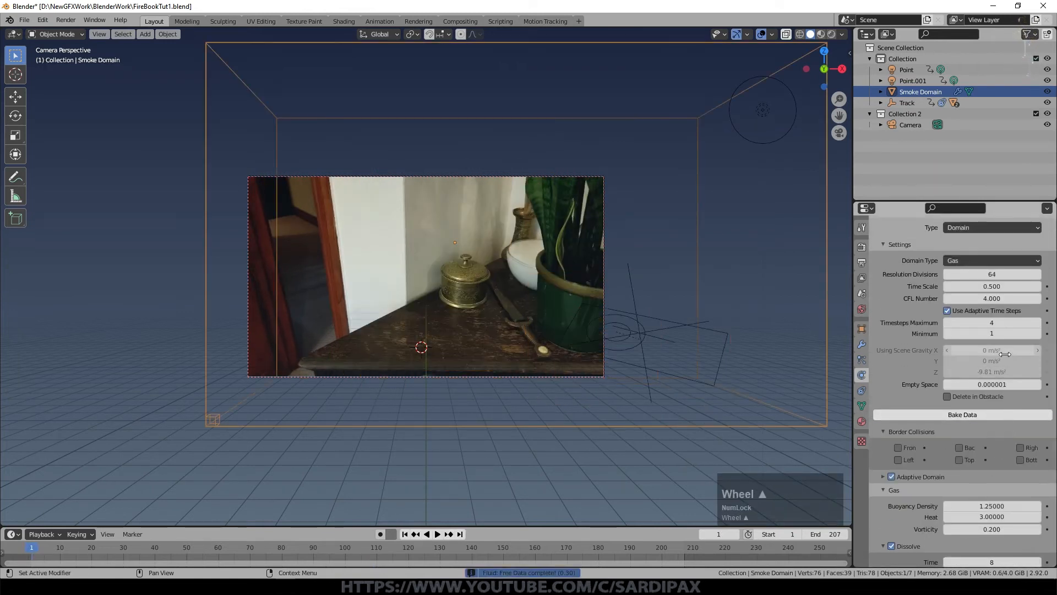
pyautogui.click(983, 275)
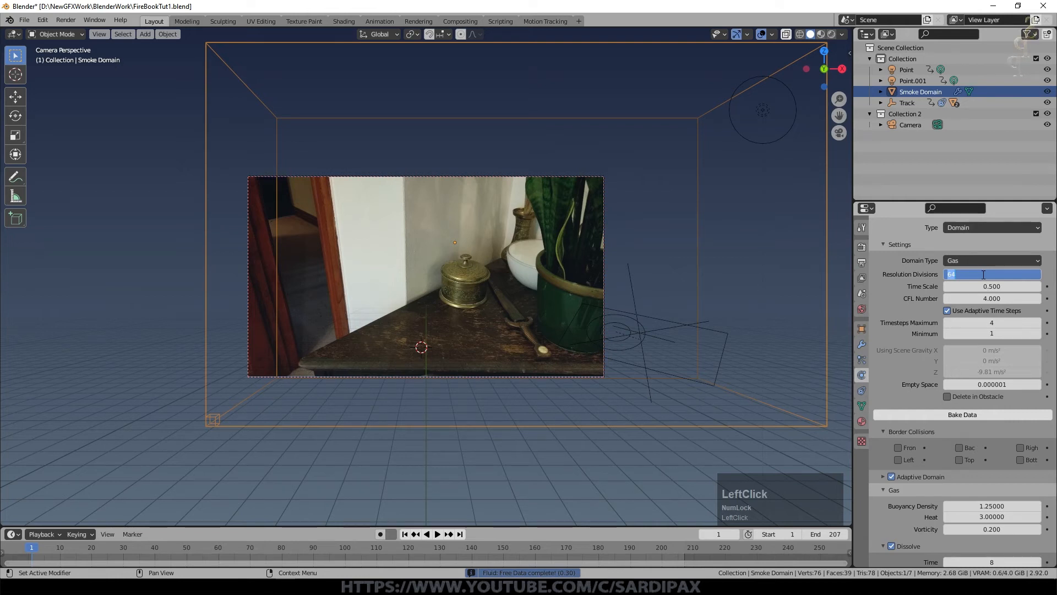
pyautogui.write('40')
pyautogui.press('KP_Enter')
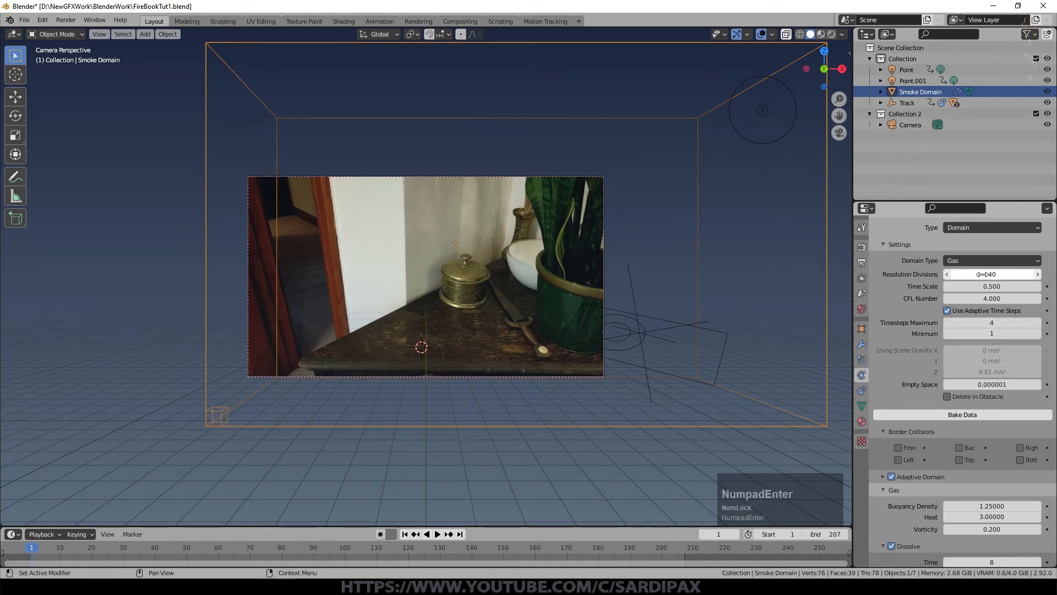
# Enable Noise for the gas domain and review its method and strength settings
pyautogui.scroll(-3, 964, 322)
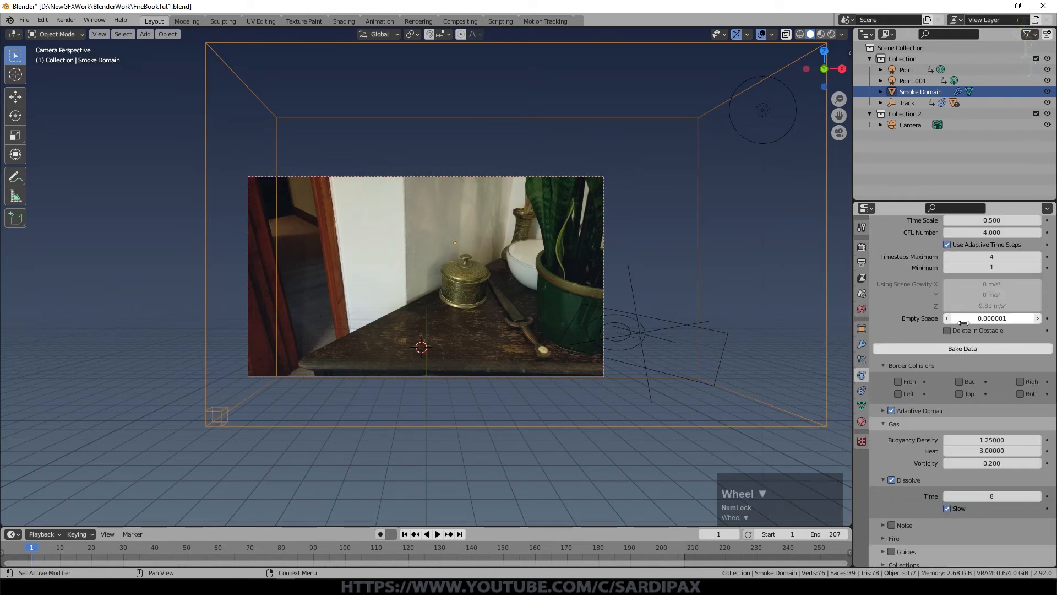
pyautogui.scroll(-7, 963, 323)
pyautogui.click(883, 370)
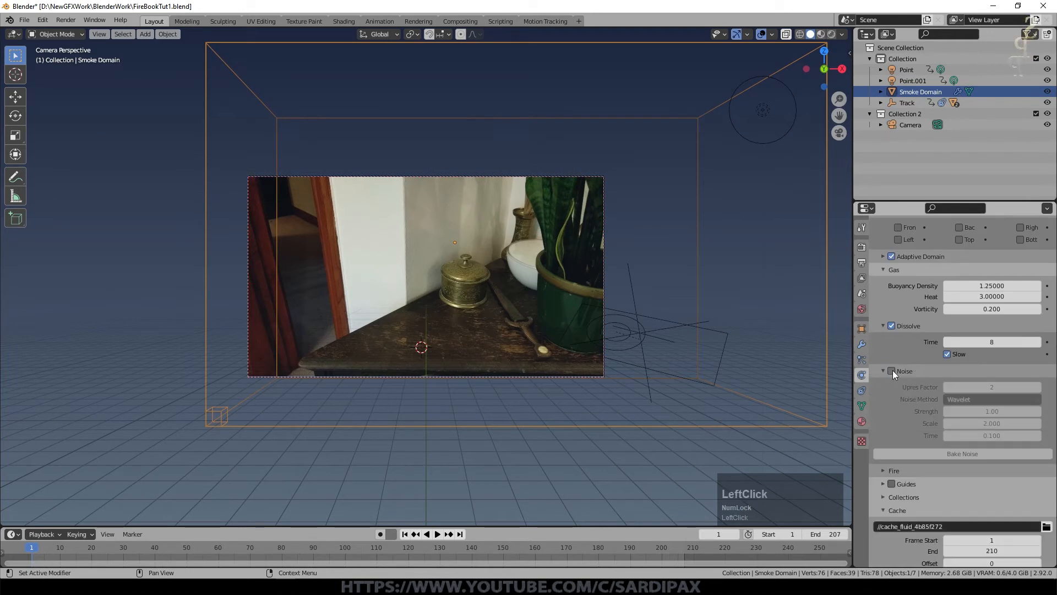
pyautogui.click(946, 375)
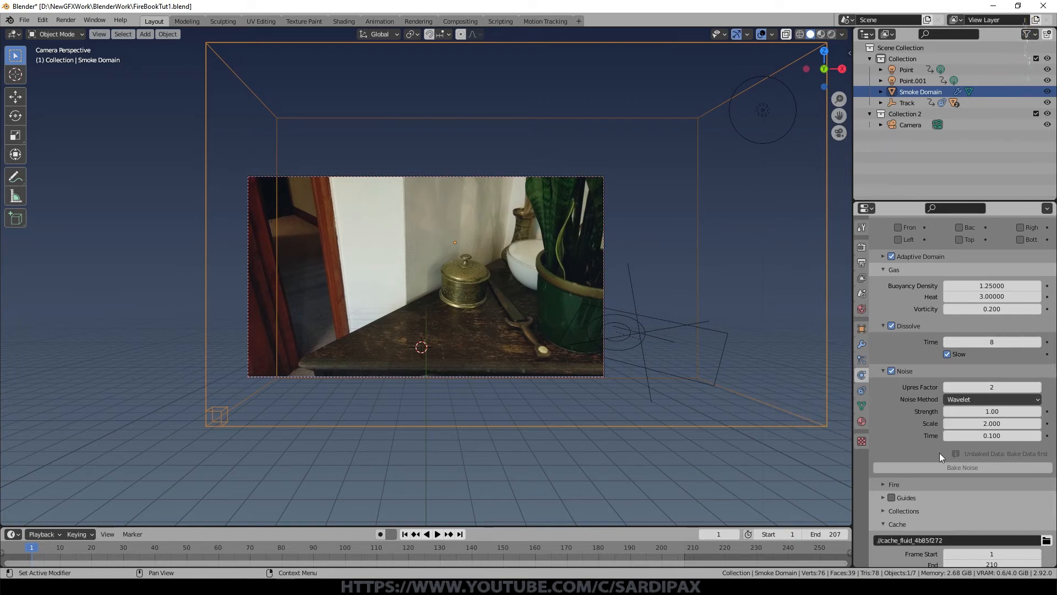
pyautogui.click(991, 400)
pyautogui.click(977, 412)
pyautogui.scroll(2, 941, 361)
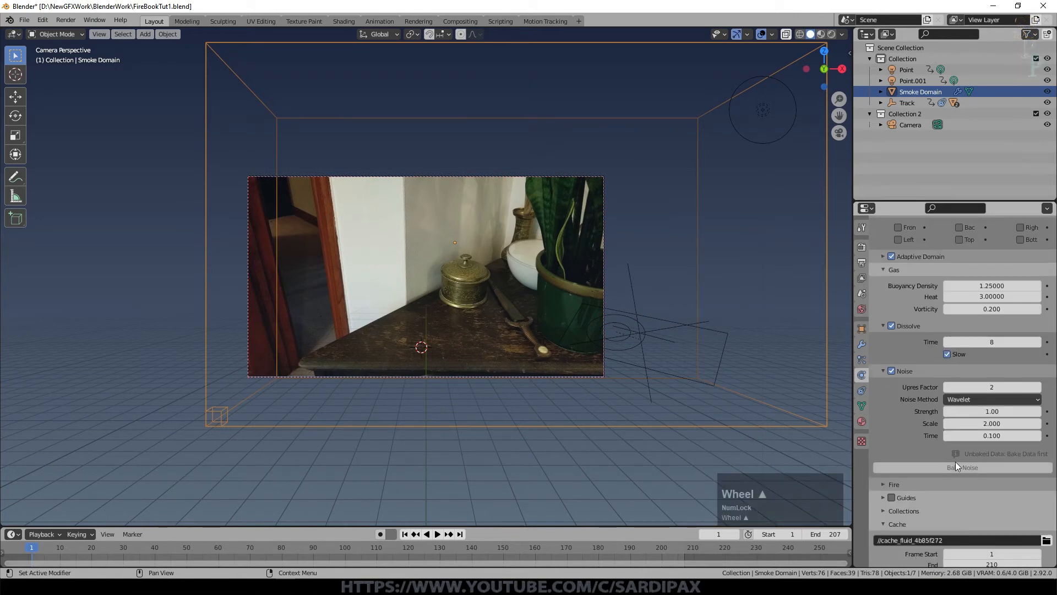
# Bake the gas domain's base data as the prerequisite for baking its noise
pyautogui.click(974, 467)
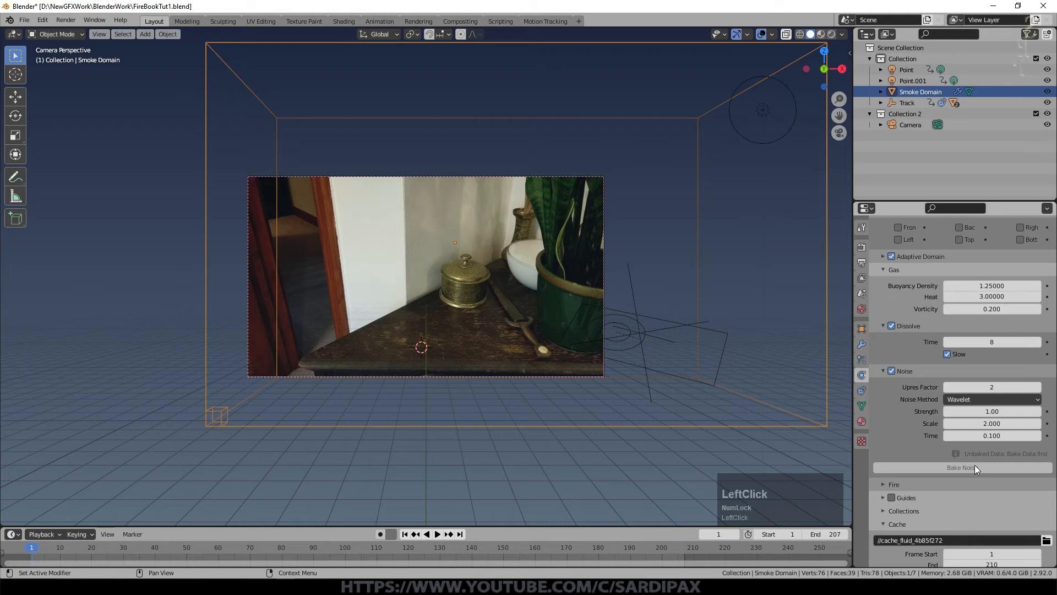
pyautogui.scroll(6, 968, 429)
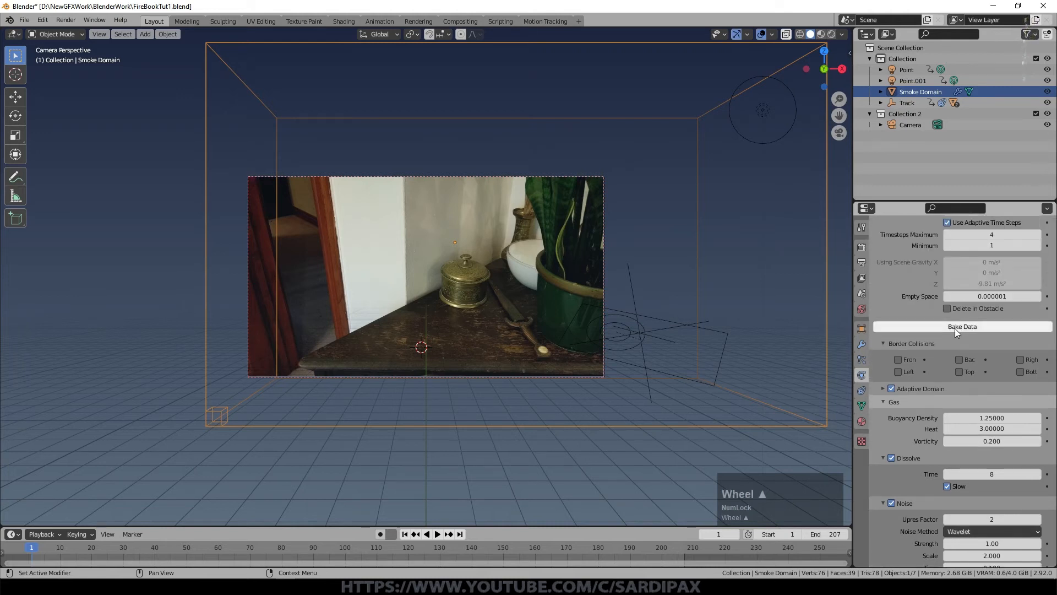
pyautogui.click(955, 327)
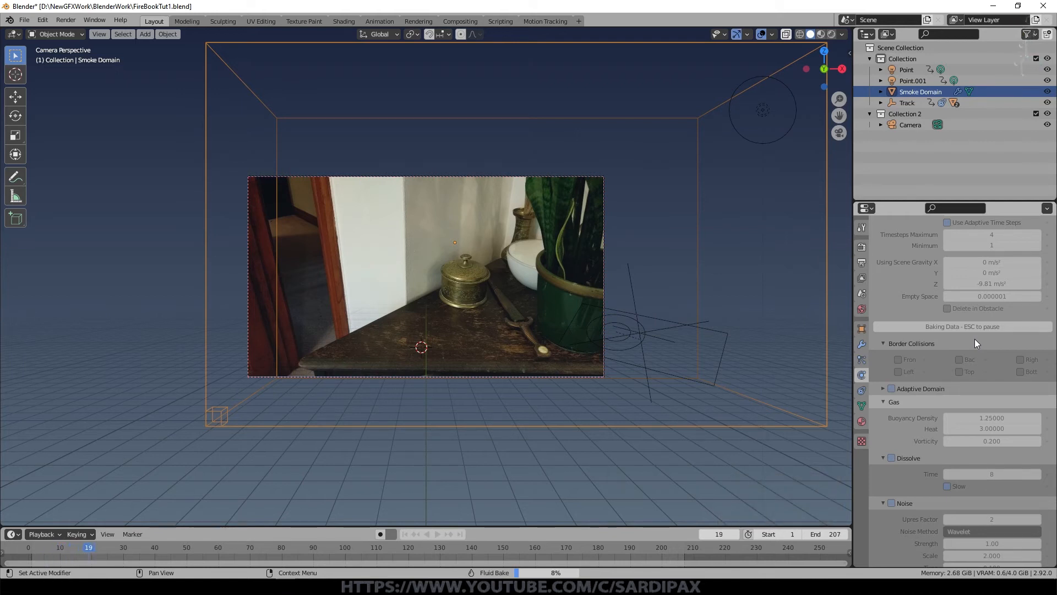
pyautogui.click(672, 385)
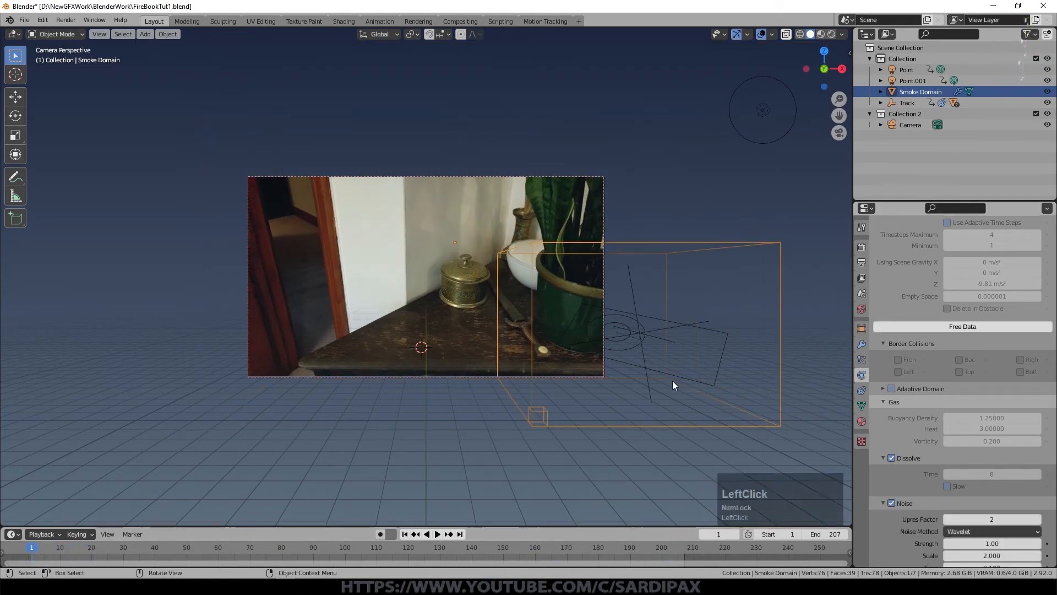
# Go to frame 83 and turn Noise off and on again to examine the baked fire without noise
pyautogui.moveTo(41, 548); pyautogui.dragTo(291, 545)
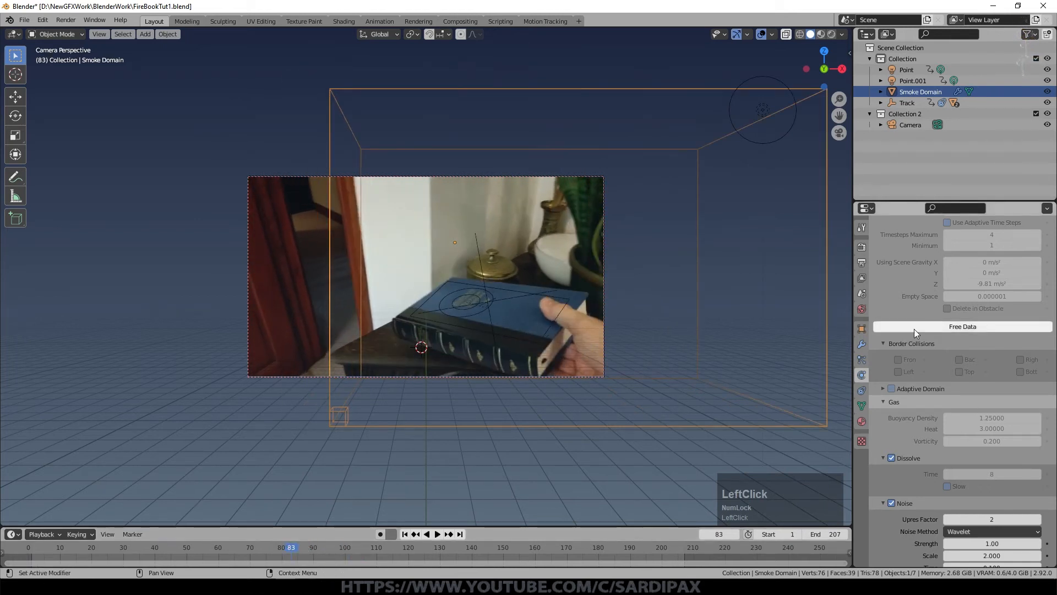
pyautogui.scroll(-4, 914, 330)
pyautogui.click(892, 415)
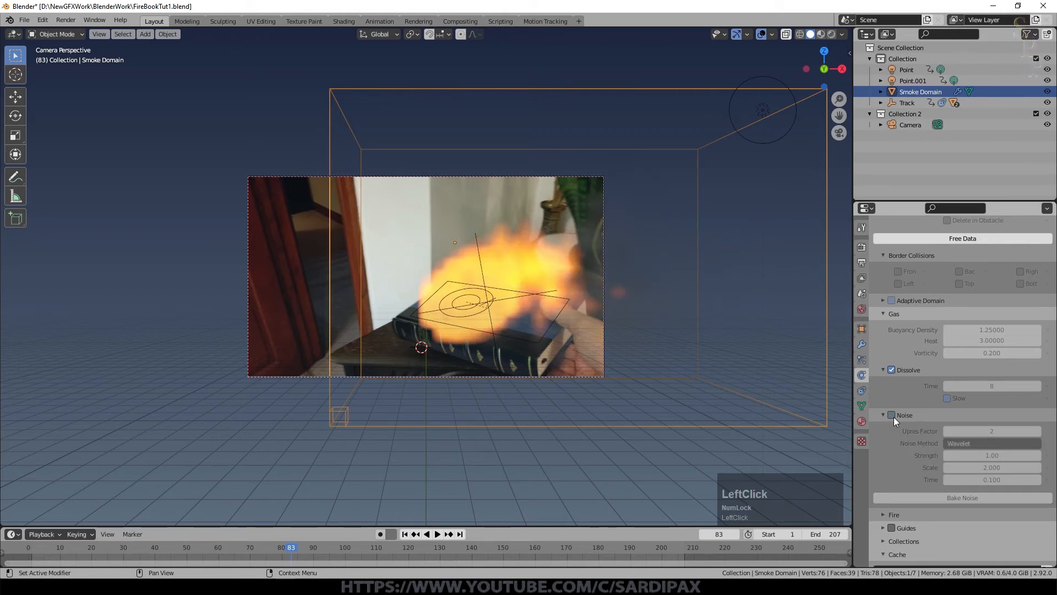
pyautogui.click(892, 415)
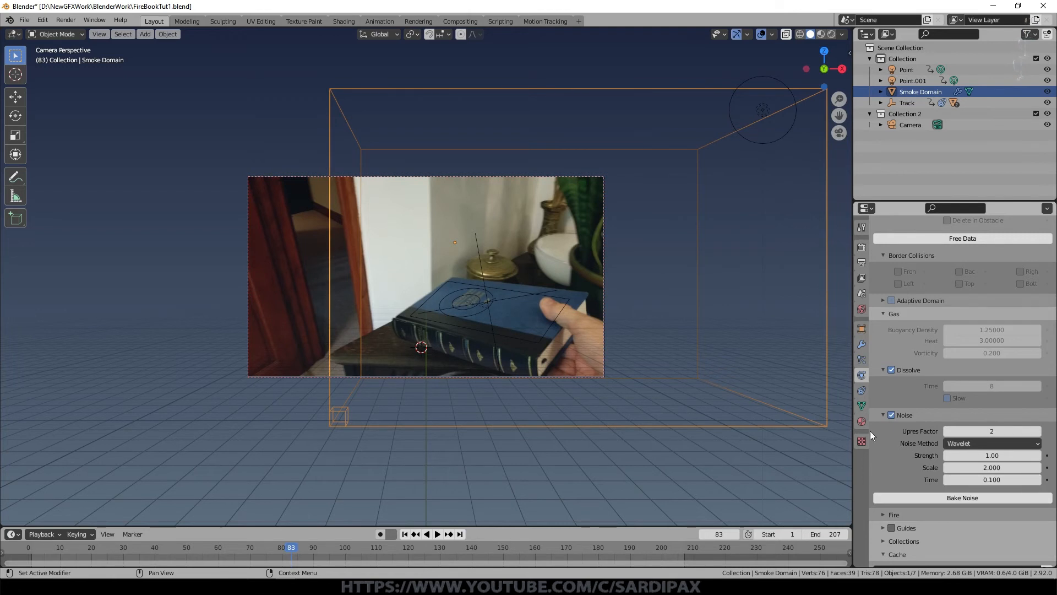
# Bake the domain's noise and scrub through frames 51 and 134 to examine the more detailed fire
pyautogui.click(937, 498)
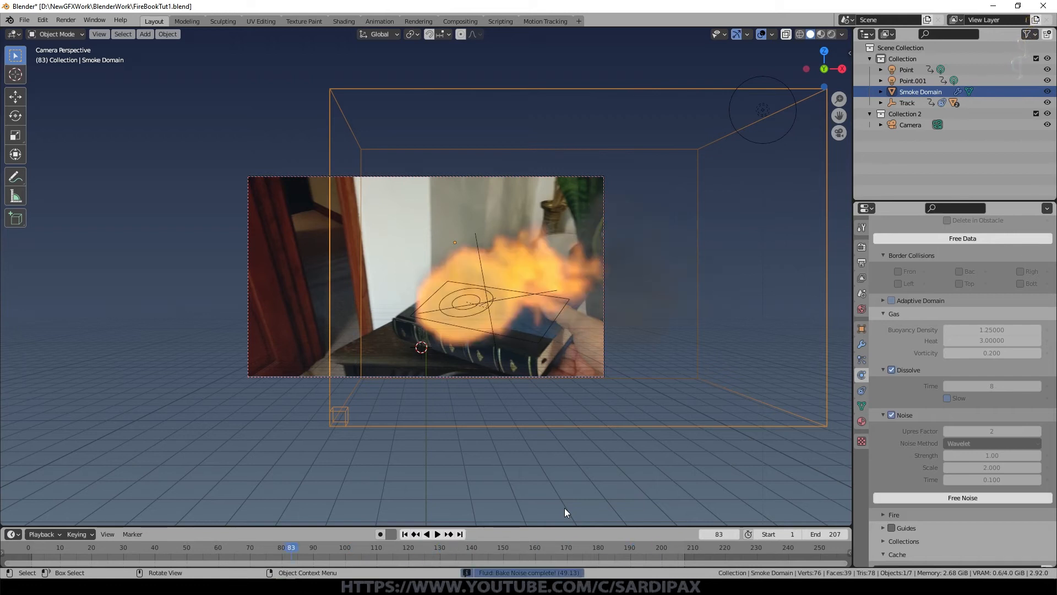
pyautogui.moveTo(272, 562); pyautogui.dragTo(191, 556)
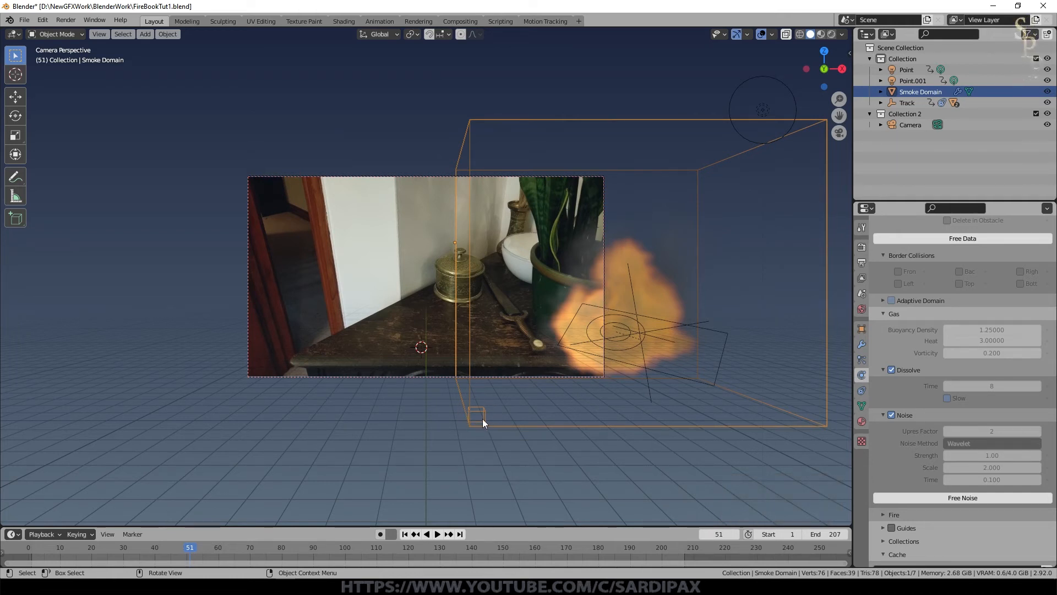
pyautogui.moveTo(193, 545); pyautogui.dragTo(453, 552)
# Change the smoke domain's cache type to All
pyautogui.scroll(-6, 934, 380)
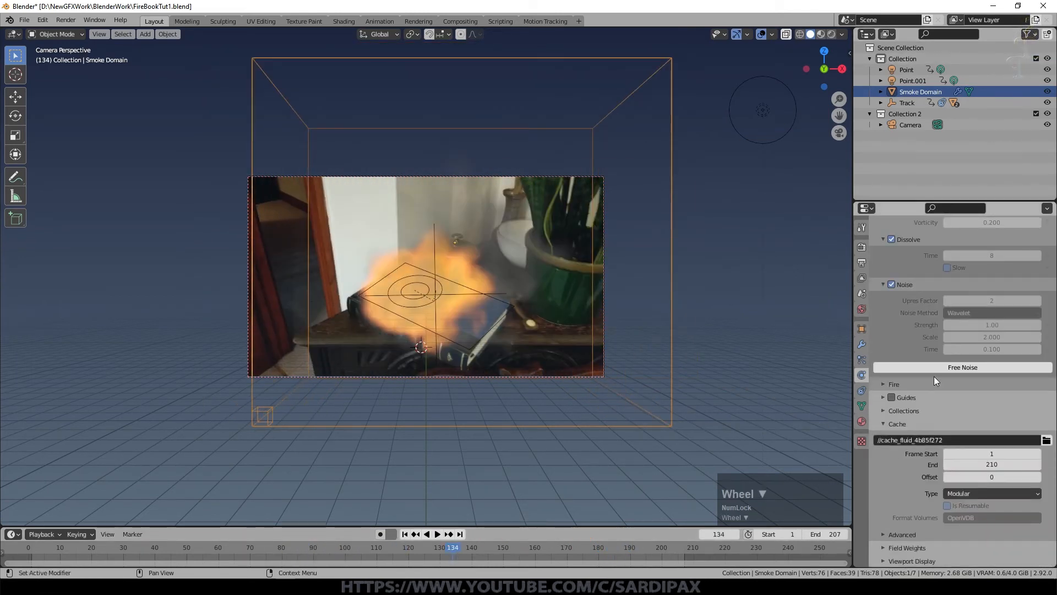
pyautogui.click(972, 493)
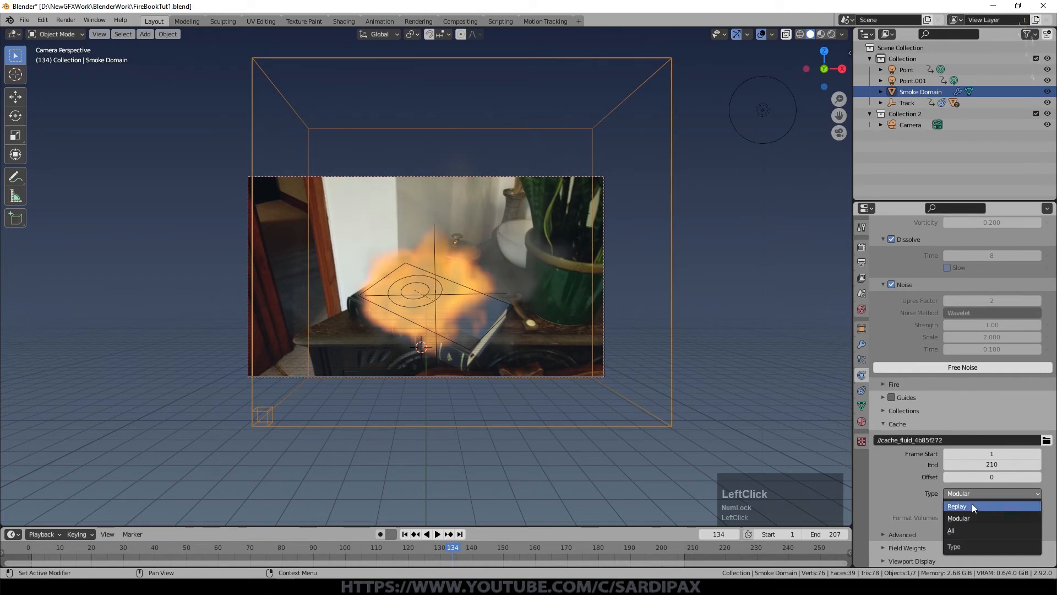
pyautogui.click(963, 530)
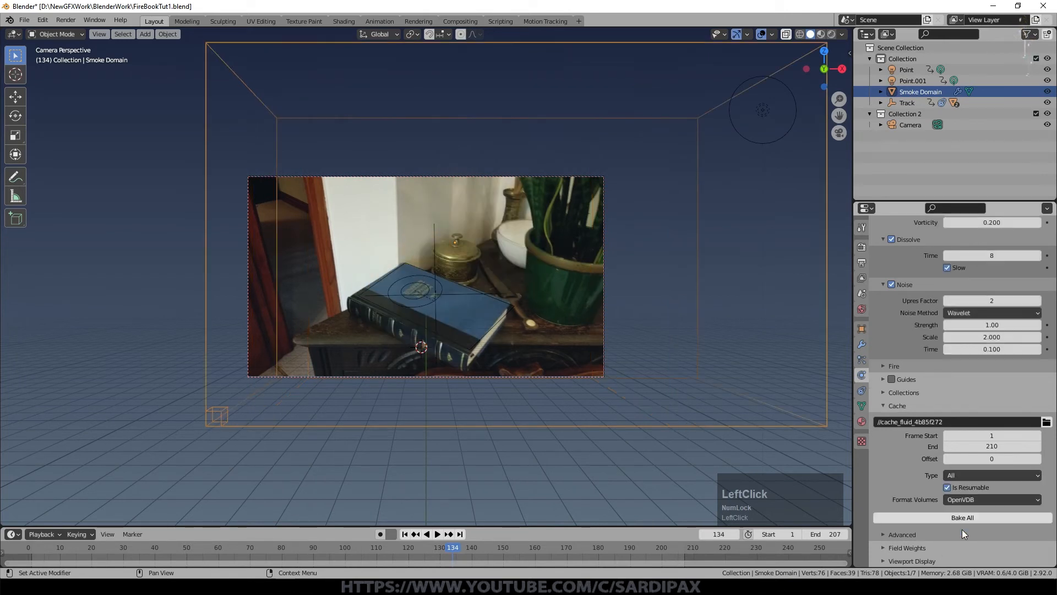
# Select the circular fire emitter on the book and set its Sampling Substeps to 3
pyautogui.click(424, 295)
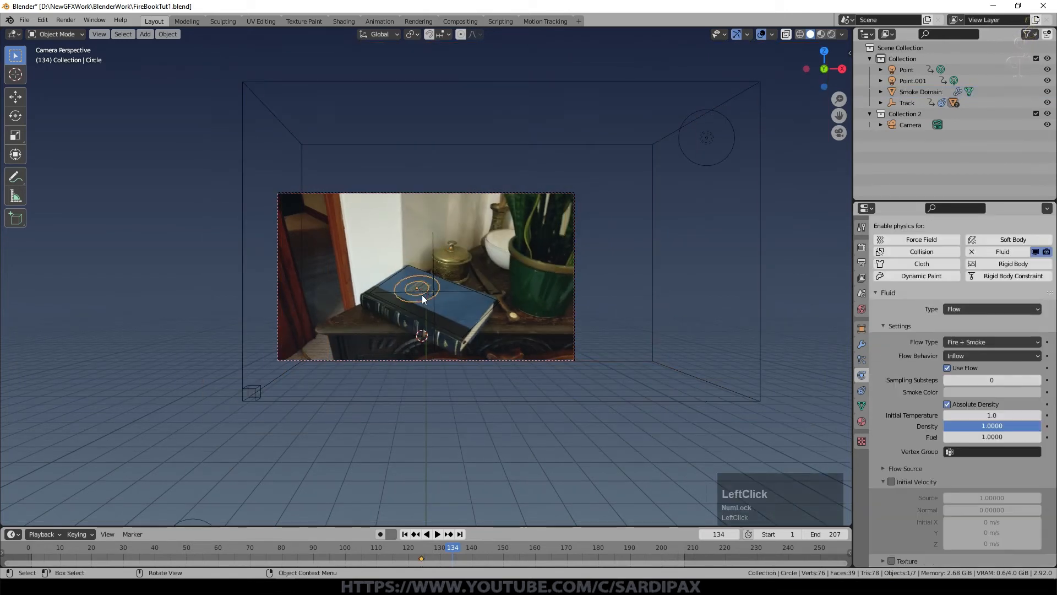
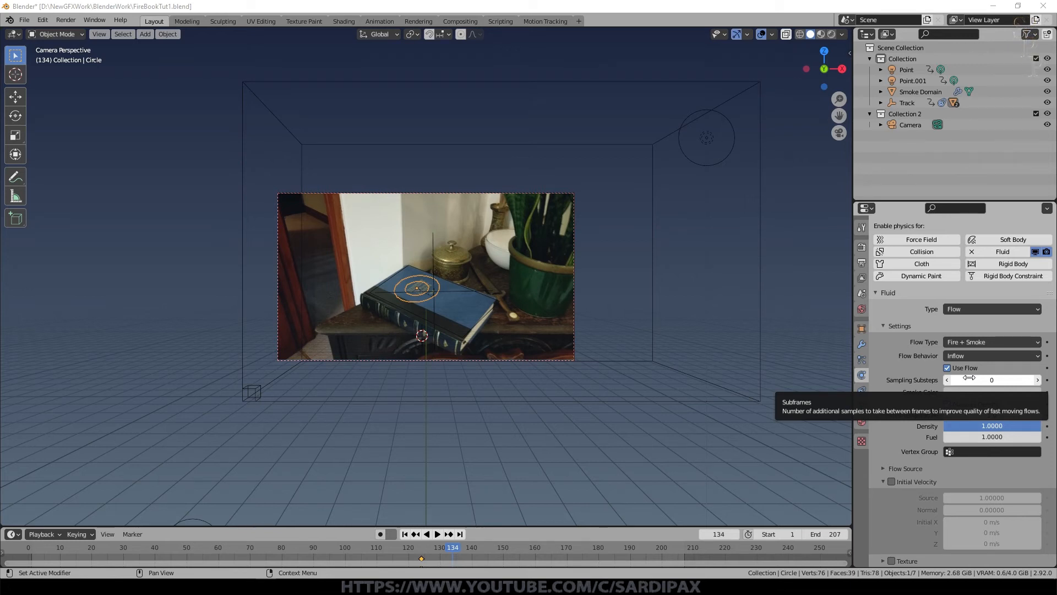
pyautogui.click(1038, 380)
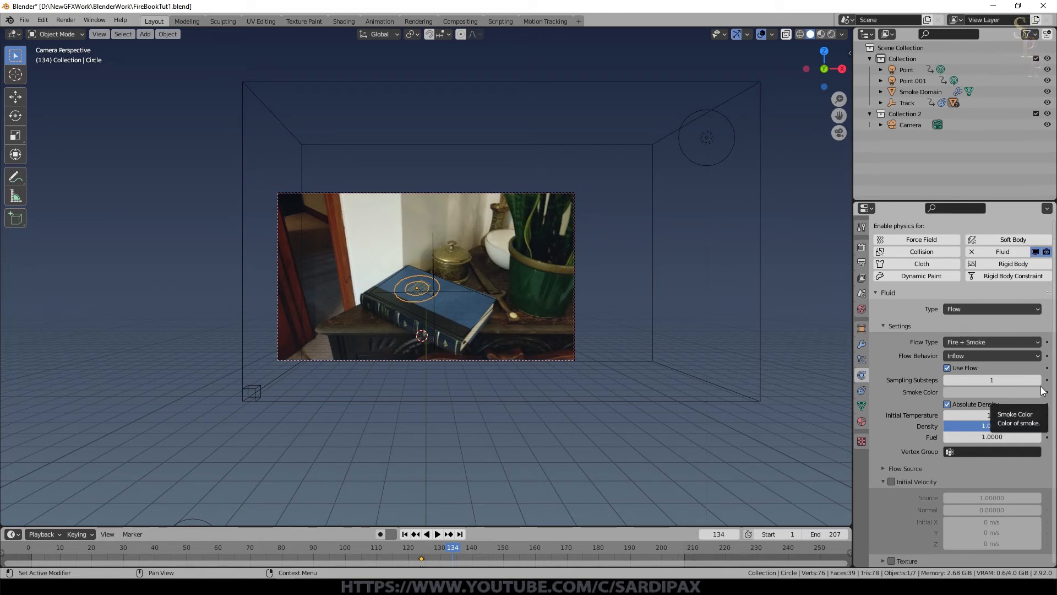
pyautogui.click(1038, 383)
pyautogui.click(1038, 381)
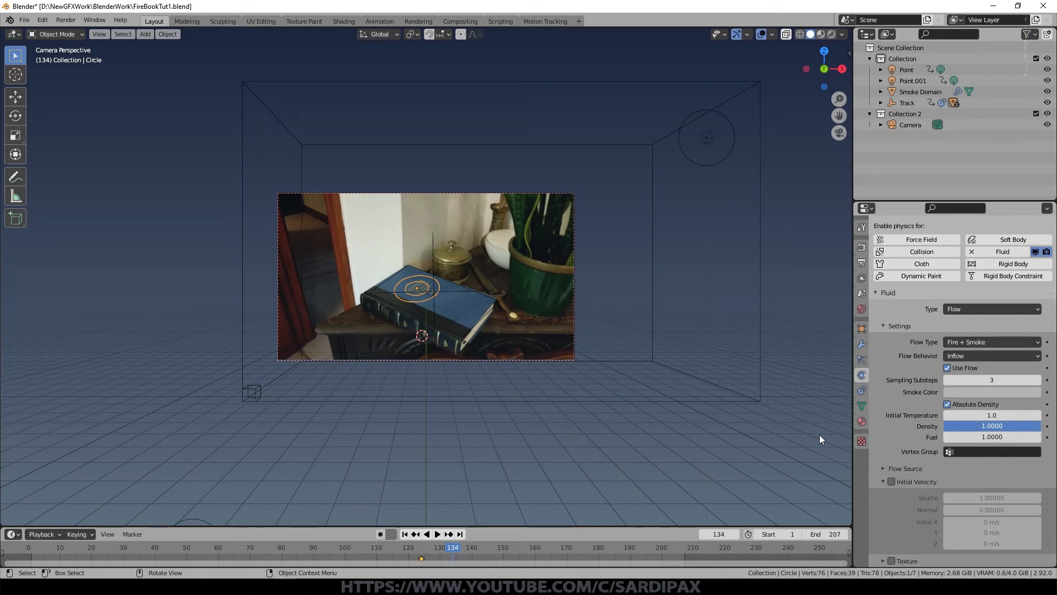
# Set the circular emitter's Sampling Substeps back to 0
pyautogui.click(949, 381)
pyautogui.click(950, 380)
pyautogui.click(949, 380)
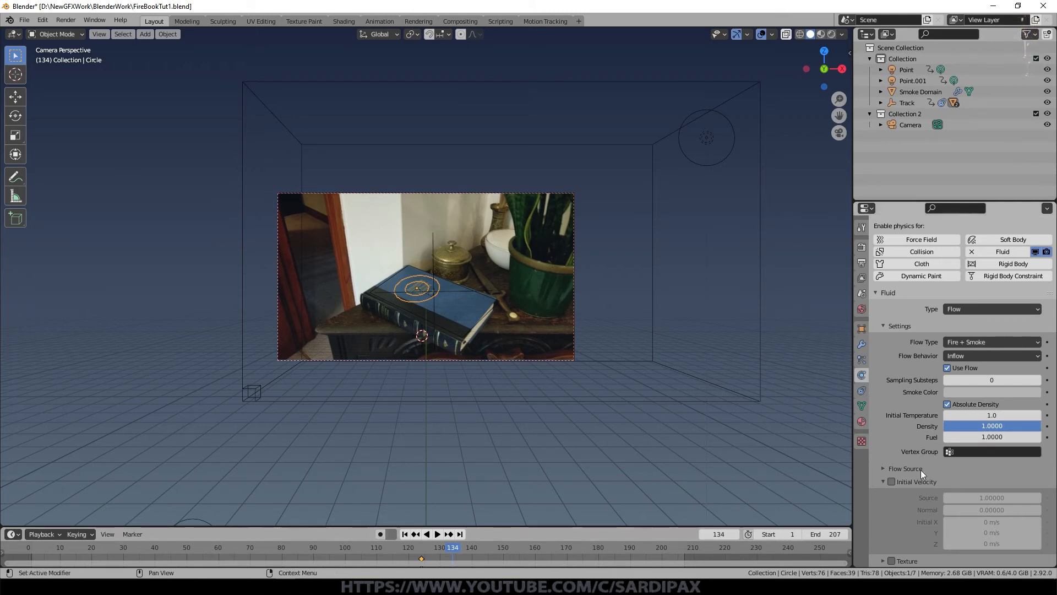
# At frame 62, set the circular emitter's Fuel to 1.25 and keyframe it
pyautogui.moveTo(330, 548); pyautogui.dragTo(218, 548)
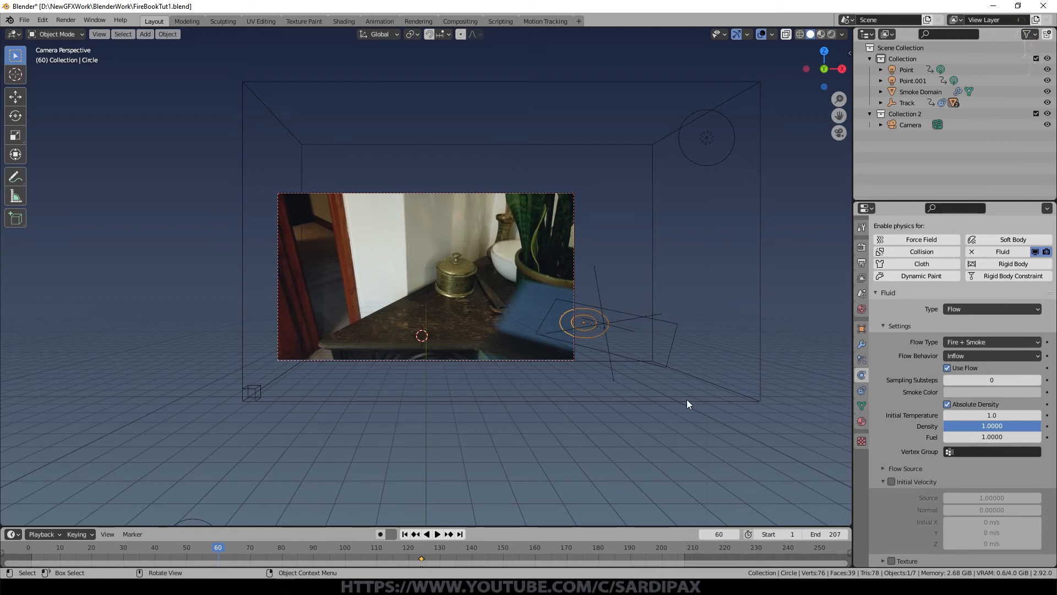
pyautogui.moveTo(220, 553)
pyautogui.mouseDown()
pyautogui.moveTo(235, 555)
pyautogui.moveTo(224, 554)
pyautogui.mouseUp()
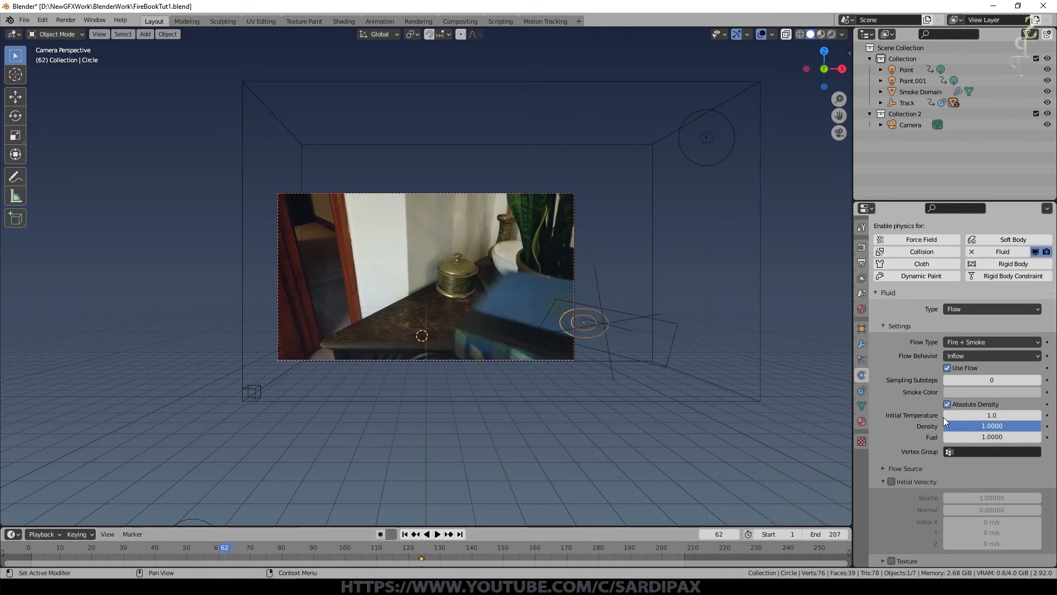
pyautogui.click(988, 437)
pyautogui.write('1.25')
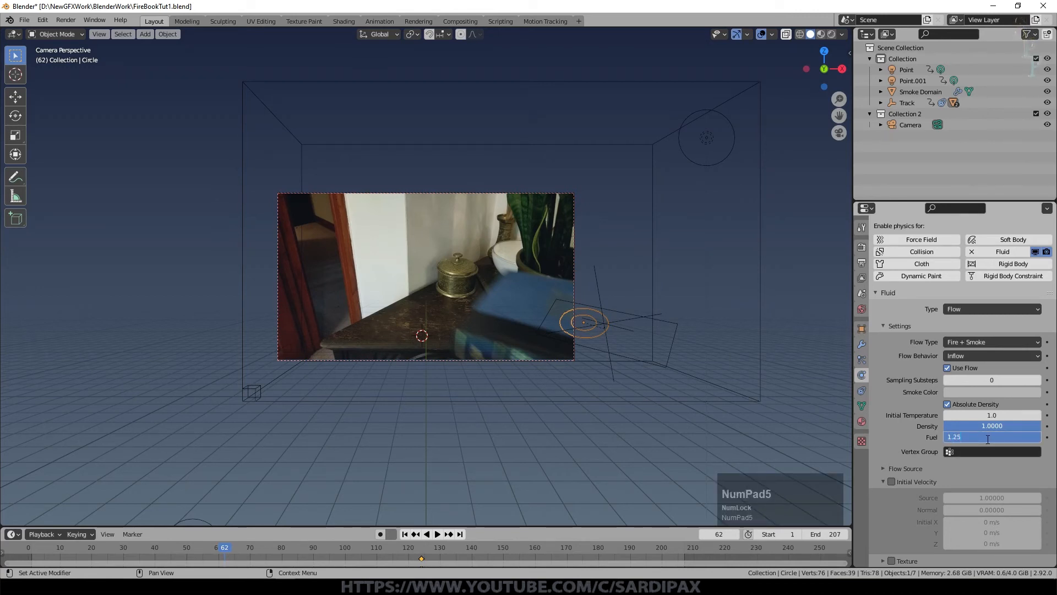
pyautogui.press('KP_Enter')
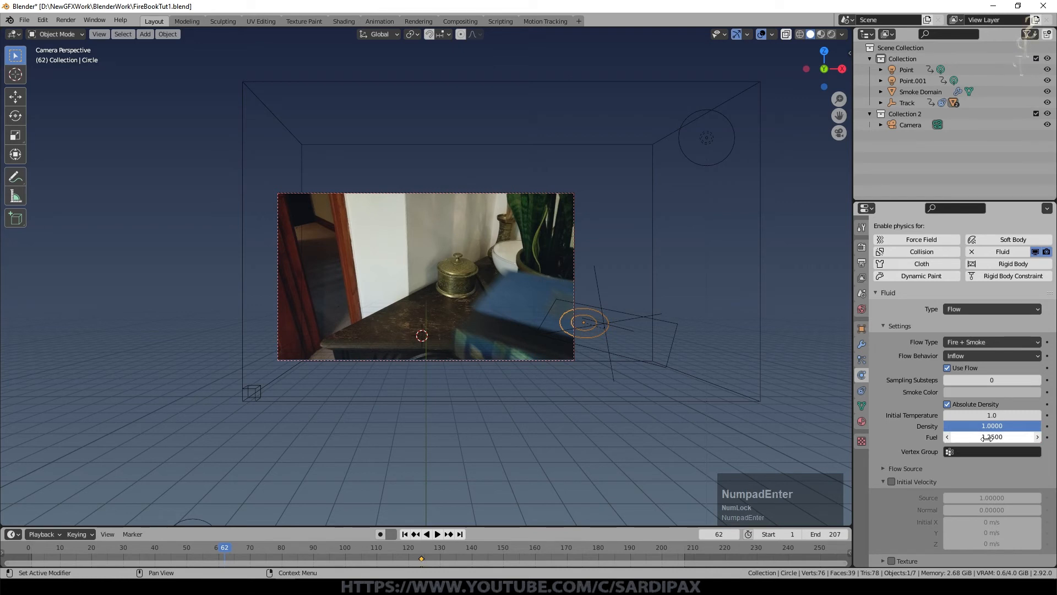
pyautogui.press('i')
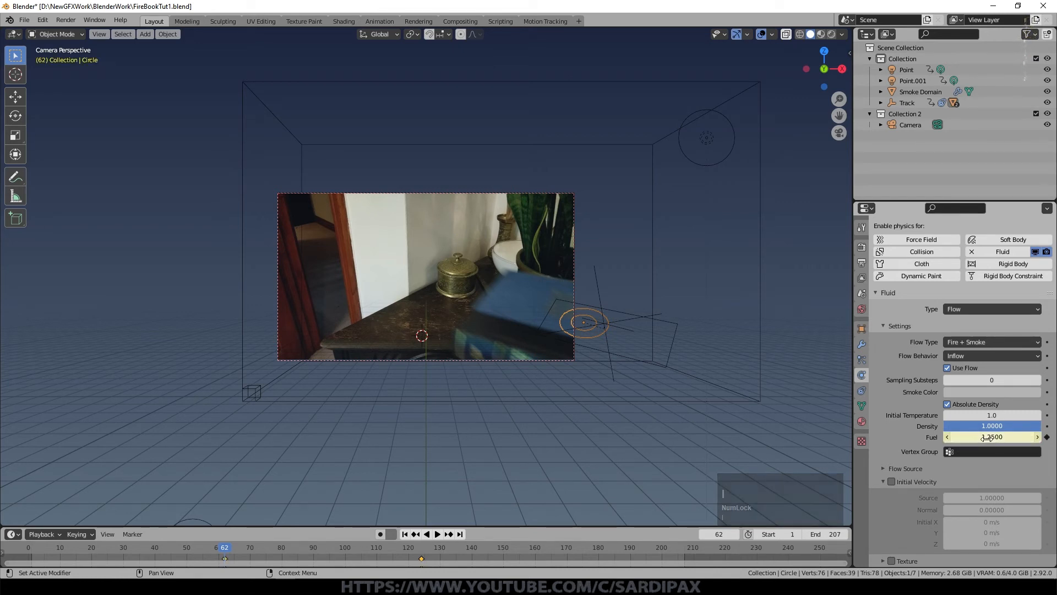
# At frame 61, set the circular emitter's Fuel to 0 and keyframe it, then return to frame 59
pyautogui.press('Left')
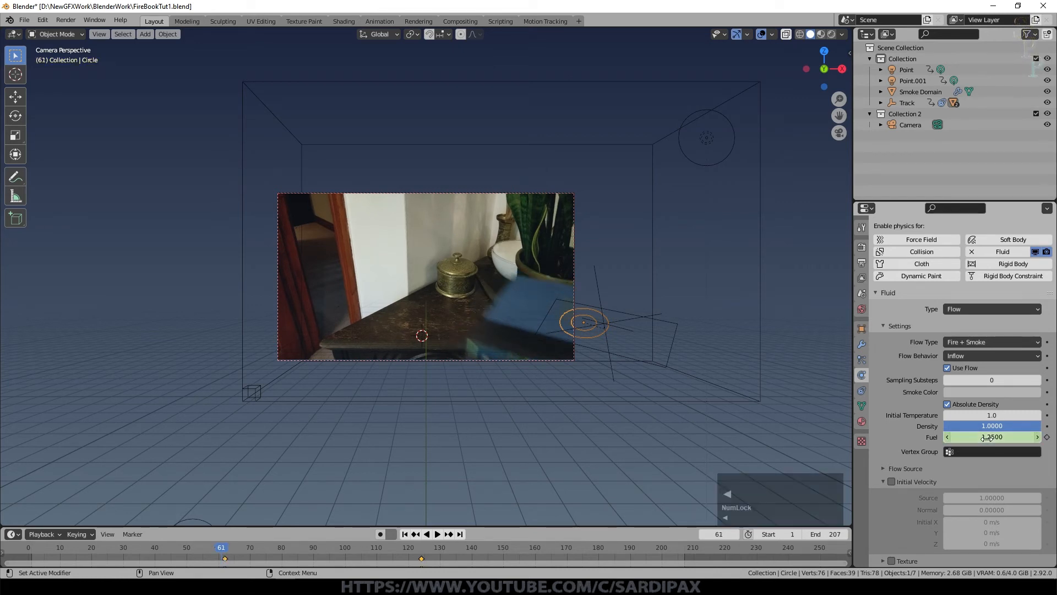
pyautogui.click(986, 437)
pyautogui.write('0')
pyautogui.press('KP_Enter')
pyautogui.press('i')
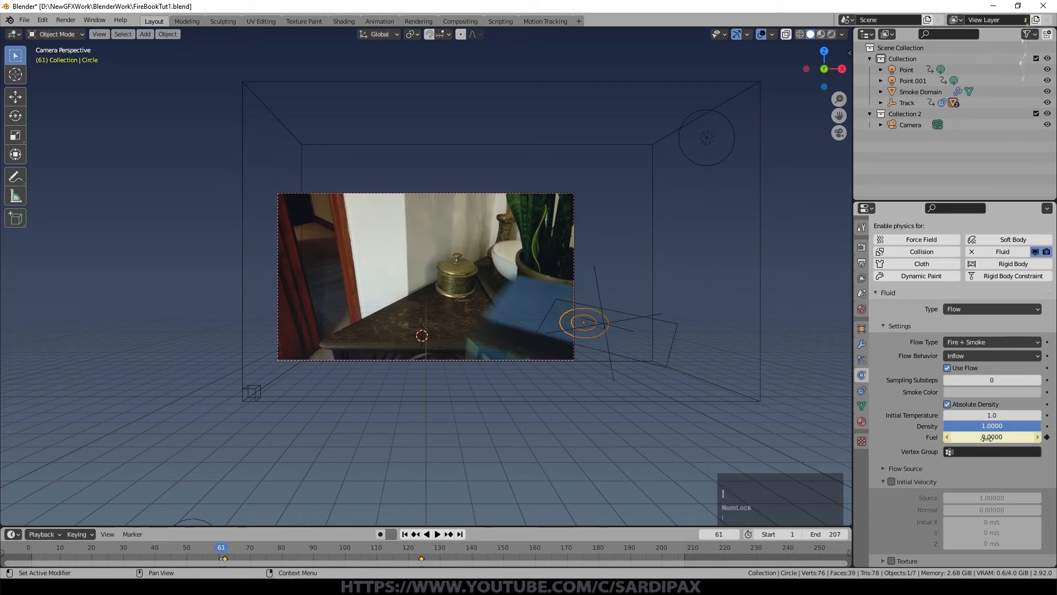
pyautogui.moveTo(220, 548)
pyautogui.mouseDown()
pyautogui.moveTo(200, 548)
pyautogui.moveTo(255, 557)
pyautogui.moveTo(215, 552)
pyautogui.mouseUp()
pyautogui.scroll(-1, 983, 389)
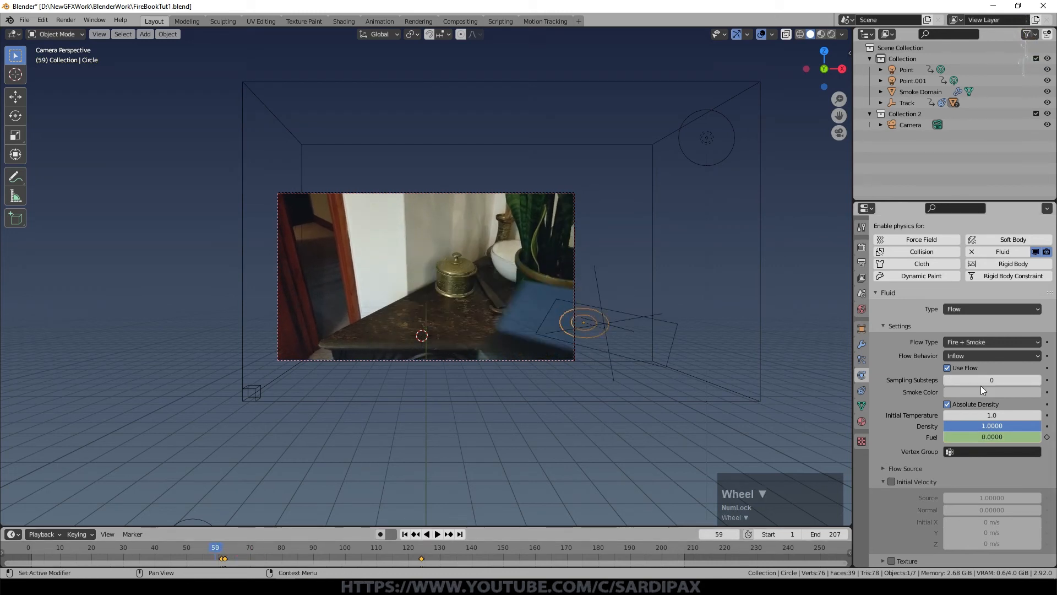
# Enable Initial Velocity on the circular emitter and make its flow source planar with a Surface Emission of 0.15
pyautogui.click(892, 481)
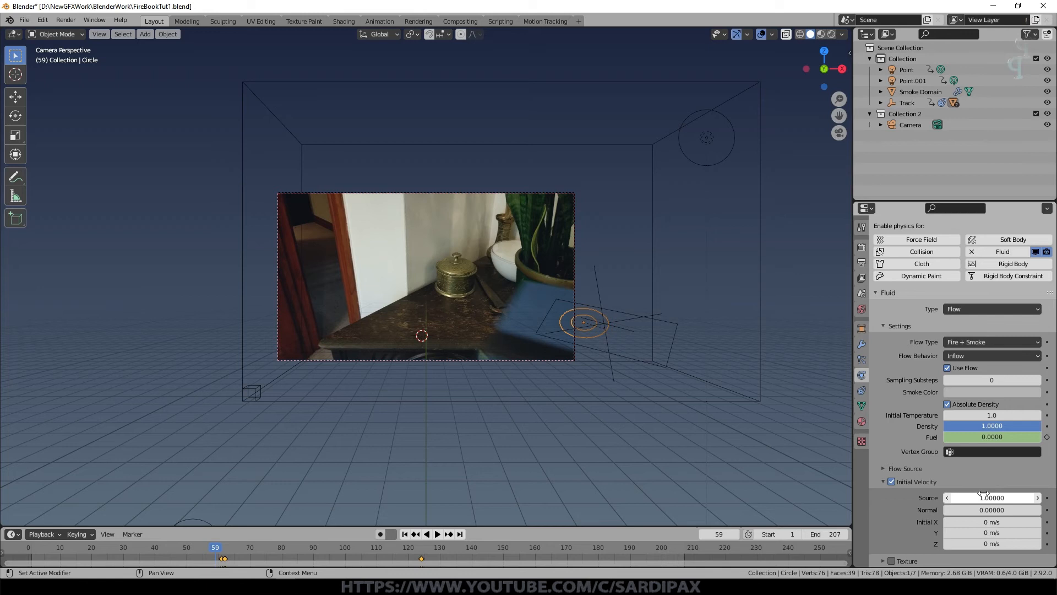
pyautogui.click(883, 468)
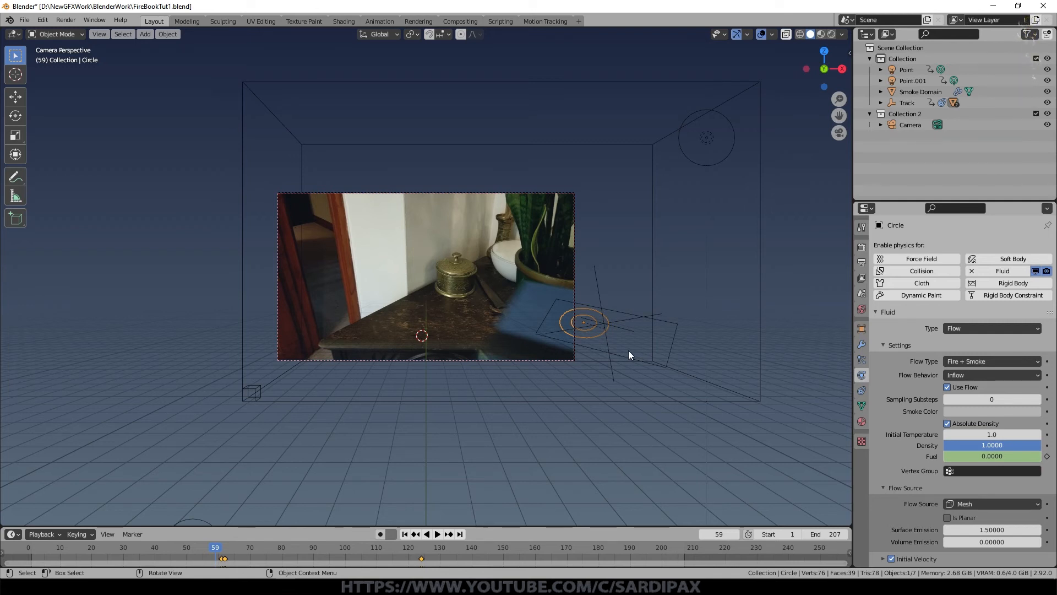
pyautogui.click(948, 518)
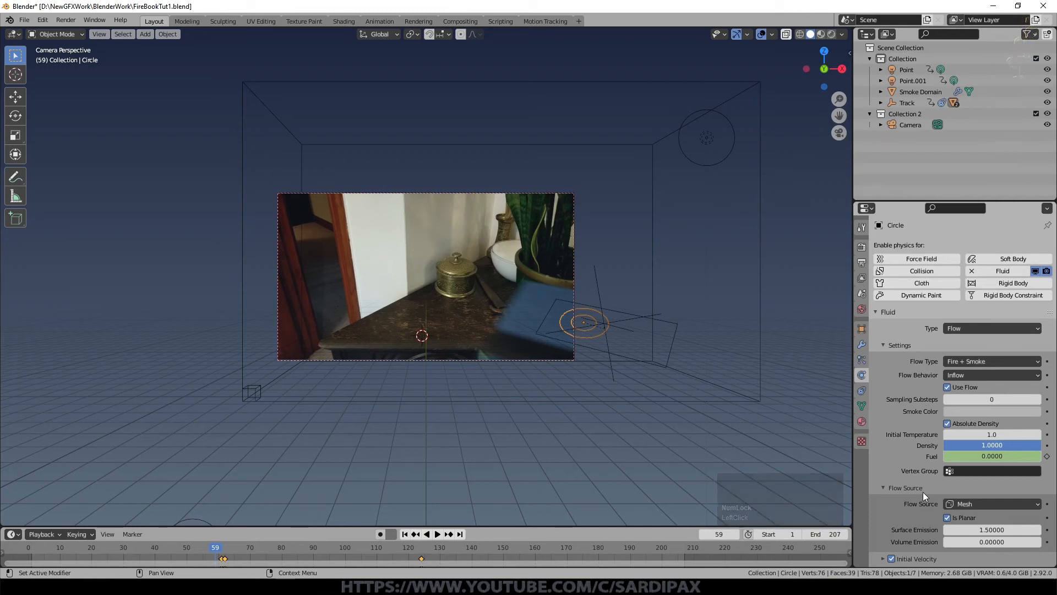
pyautogui.click(1000, 529)
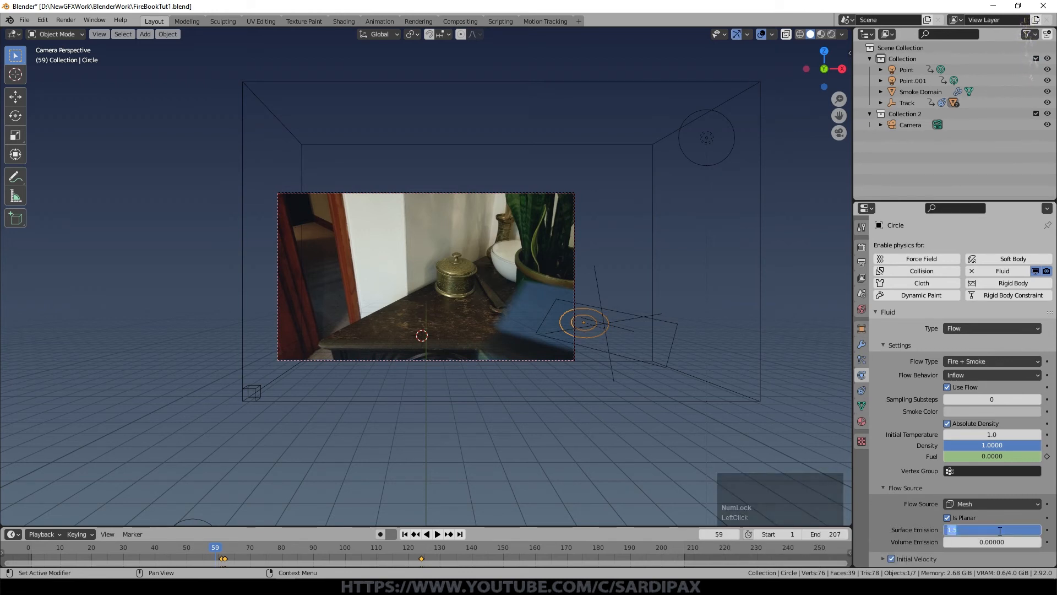
pyautogui.write('.1')
pyautogui.press('Return')
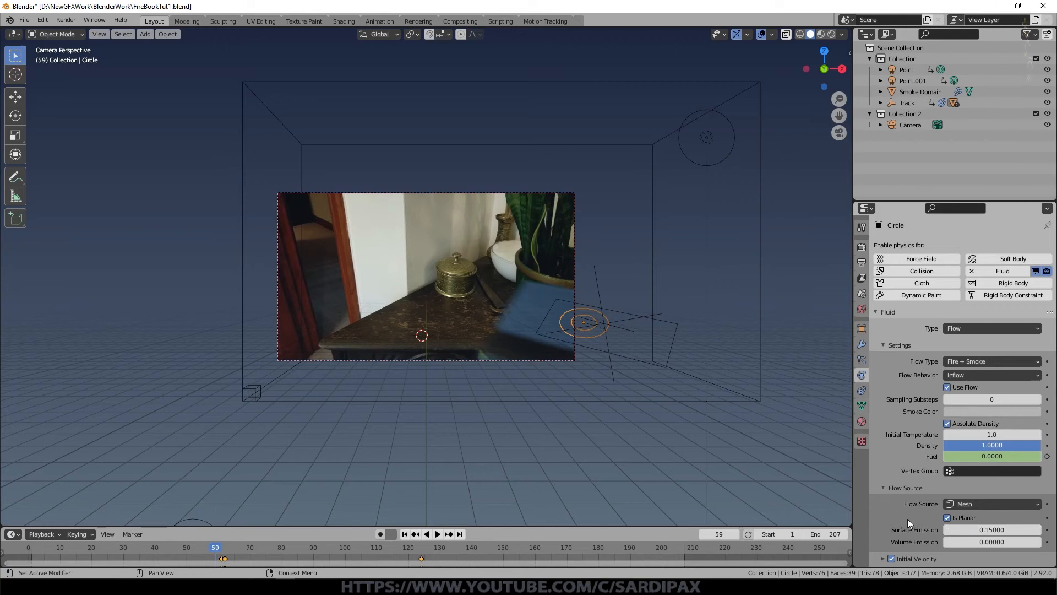
pyautogui.scroll(-1, 914, 521)
# Set the smoke domain's cache start frame to 60 and bake the whole simulation
pyautogui.click(761, 392)
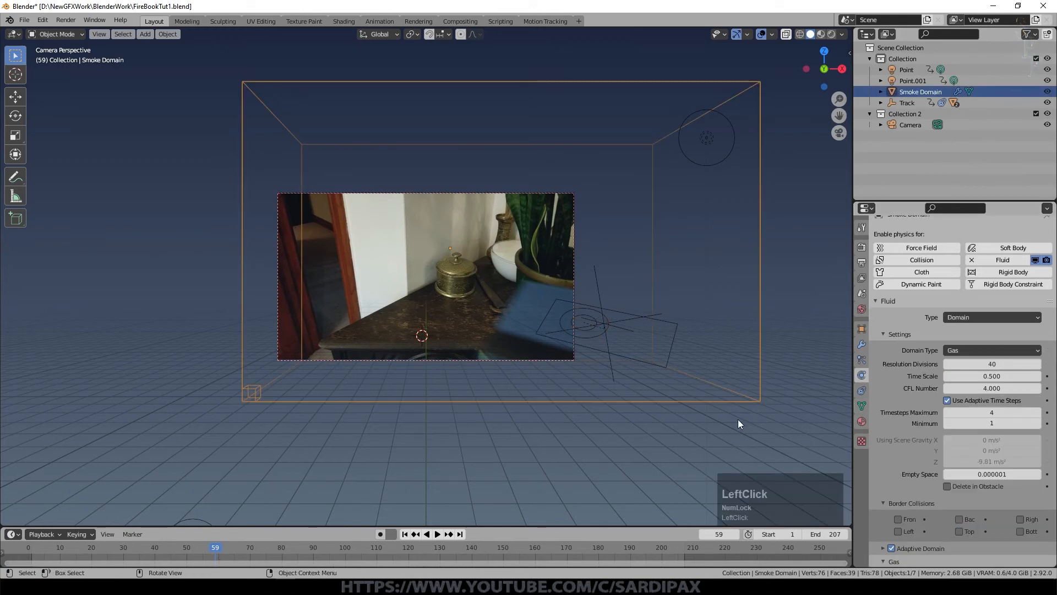
pyautogui.scroll(-12, 946, 471)
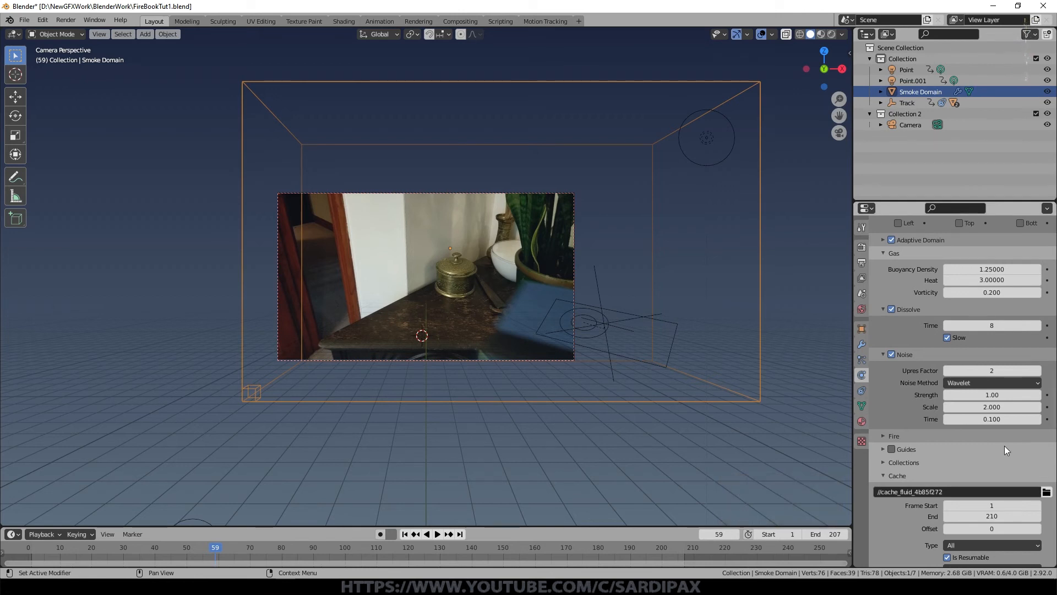
pyautogui.click(1003, 505)
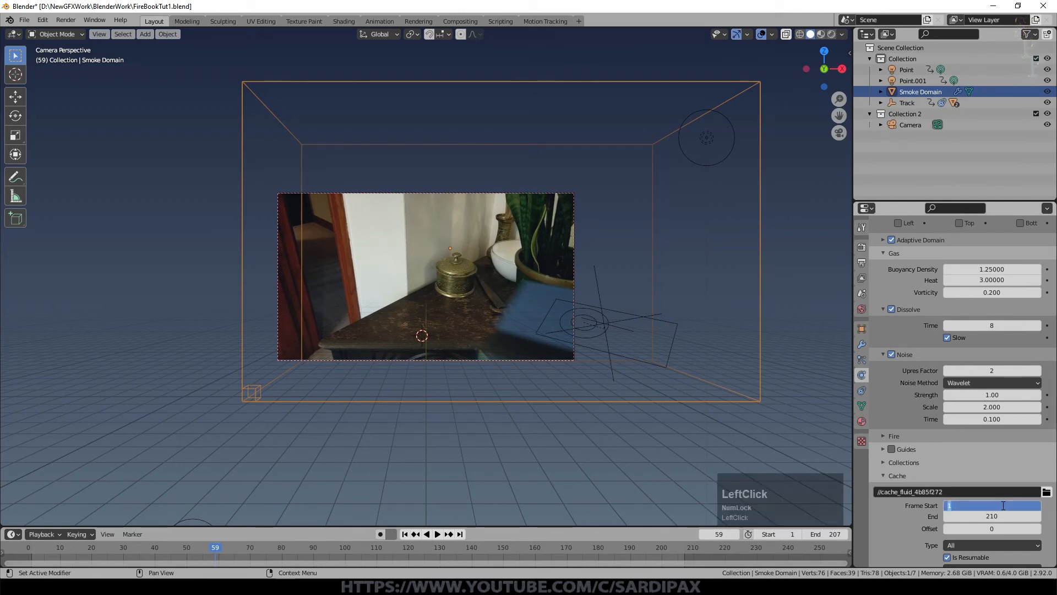
pyautogui.write('60')
pyautogui.press('KP_Enter')
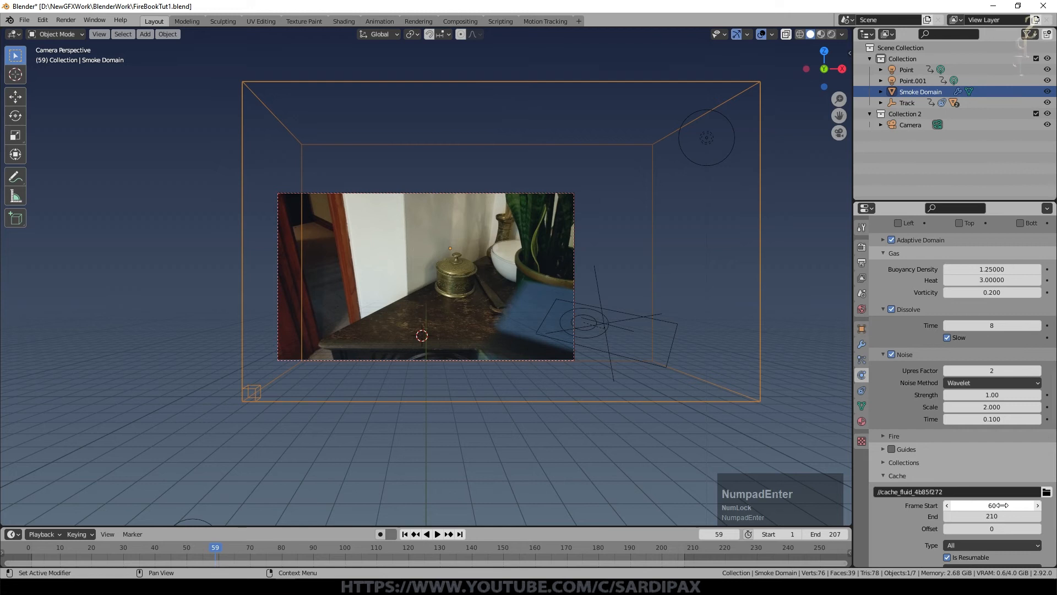
pyautogui.scroll(-3, 979, 508)
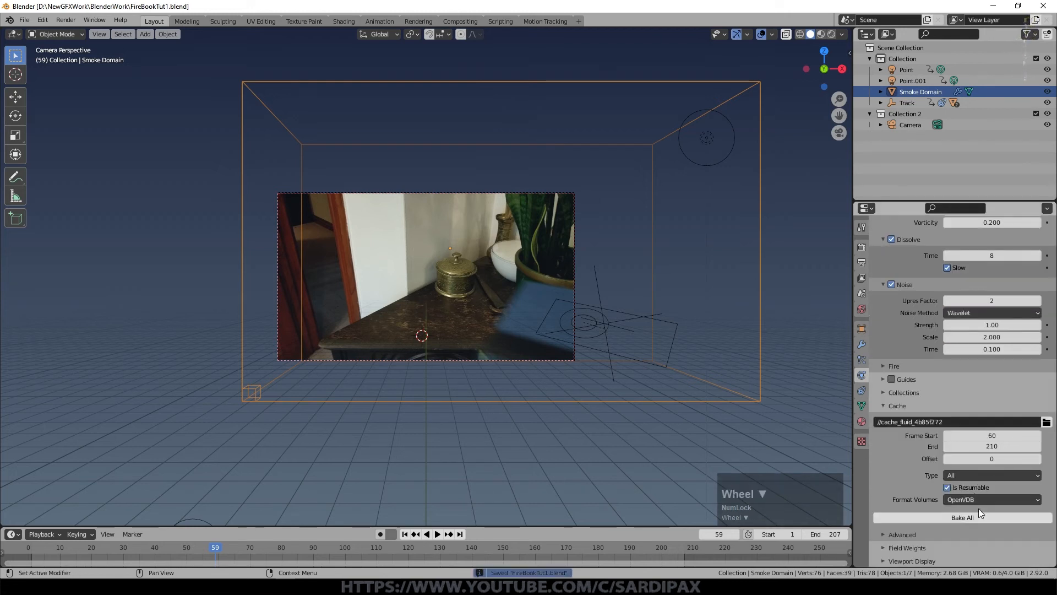
pyautogui.click(978, 514)
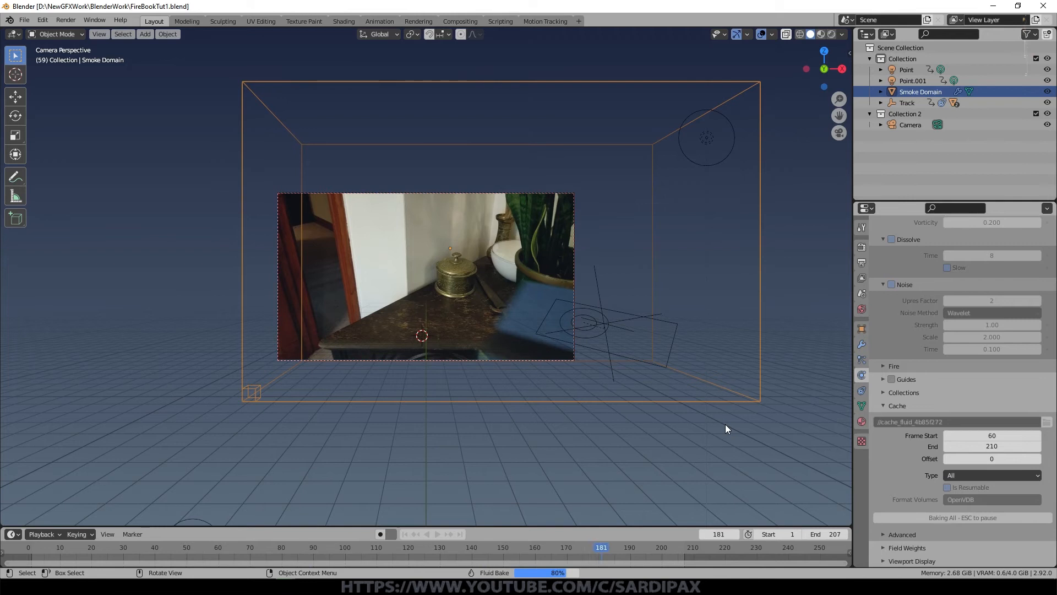
# Play back the baked fire on the book from frame 56 and scrub to frame 170
pyautogui.scroll(2, 624, 359)
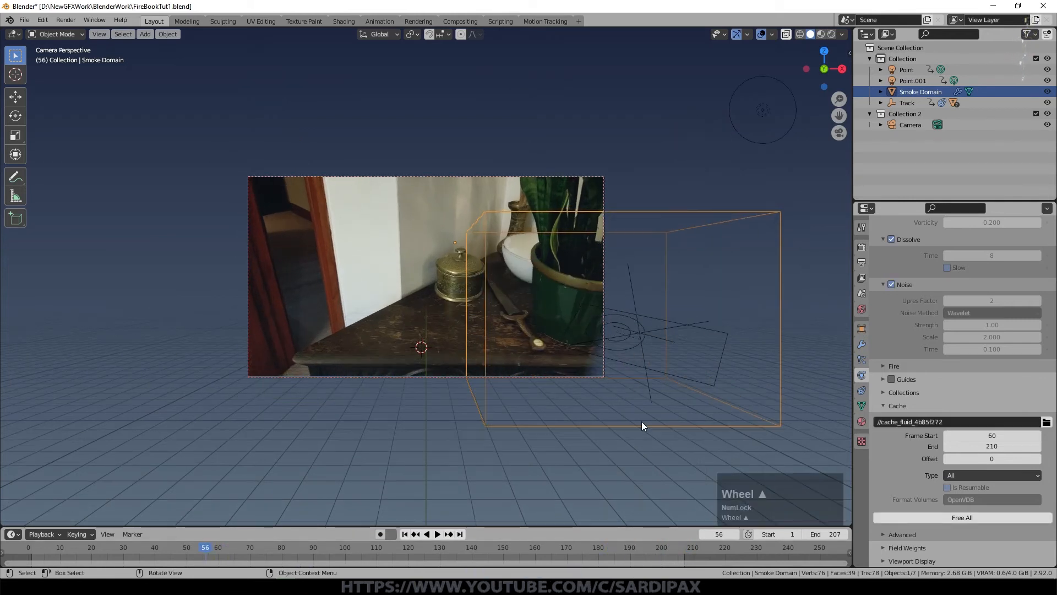
pyautogui.press('space')
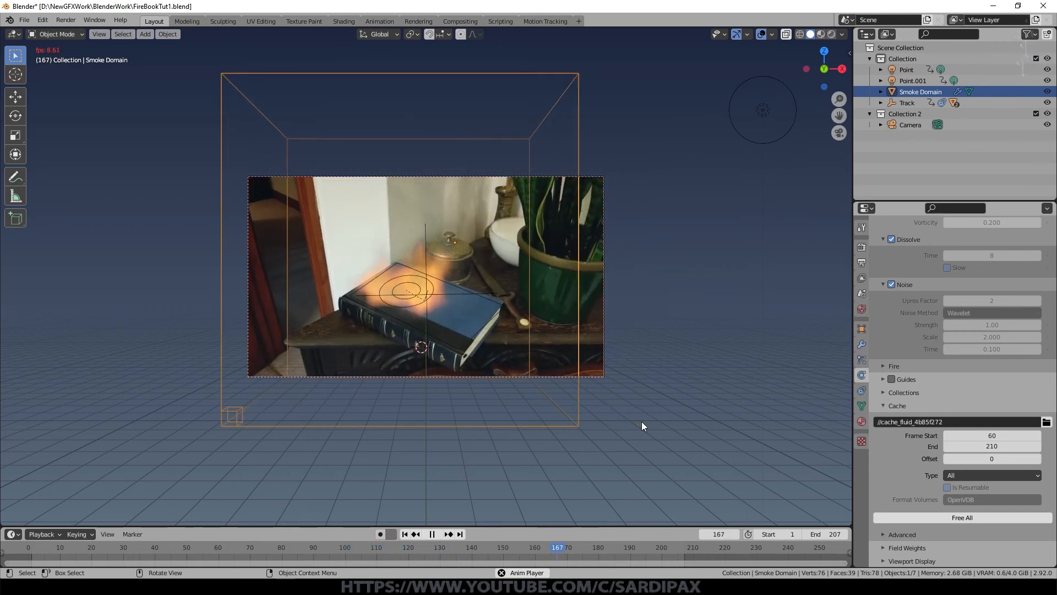
pyautogui.press('space')
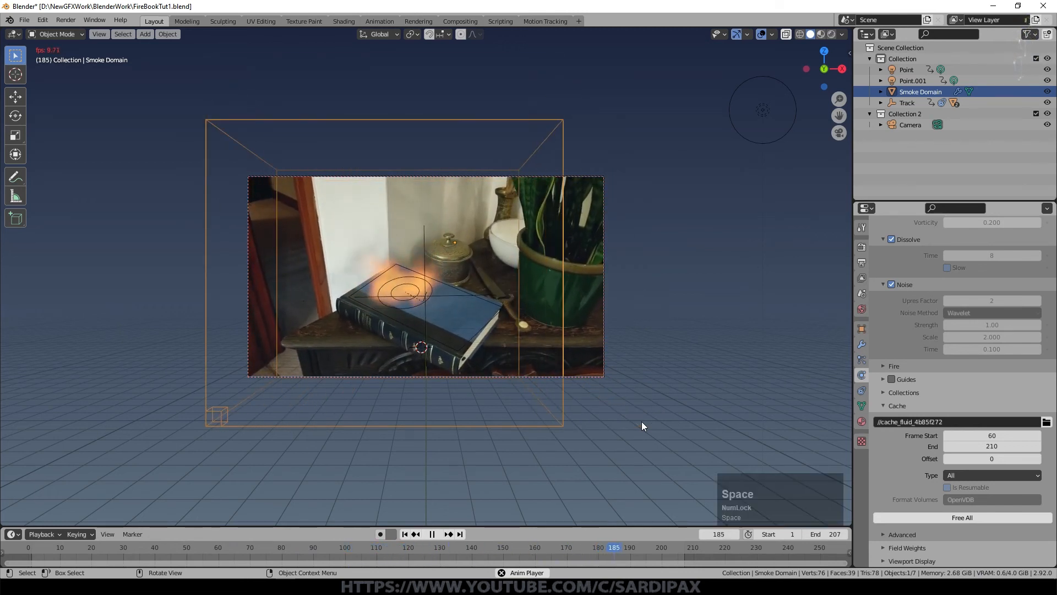
pyautogui.moveTo(616, 546); pyautogui.dragTo(566, 548)
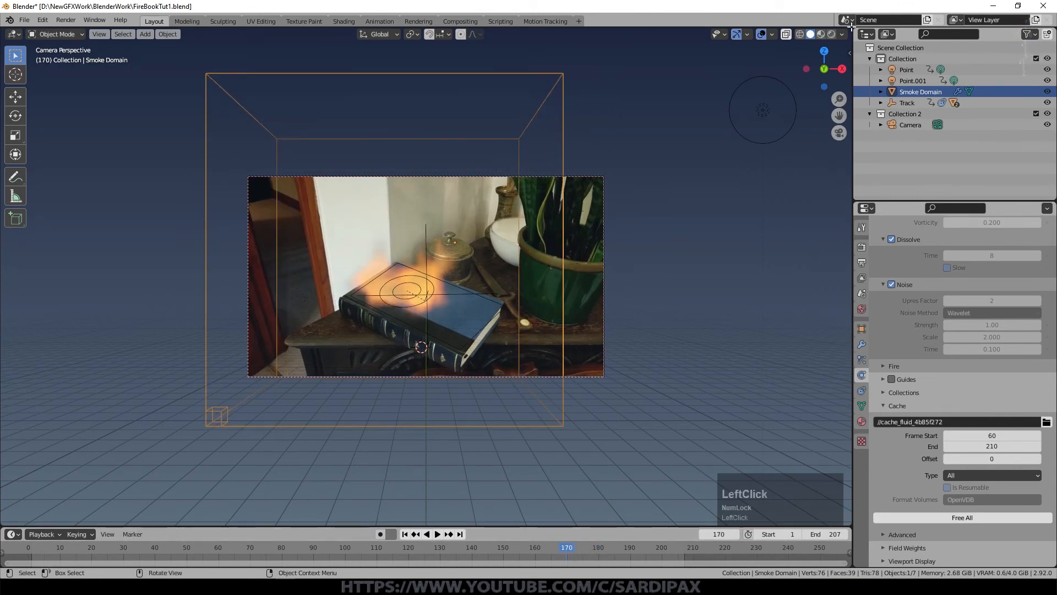
# Split the 3D view into two stacked areas, make the upper one a Shader Editor, and save the file
pyautogui.moveTo(849, 29); pyautogui.dragTo(843, 312)
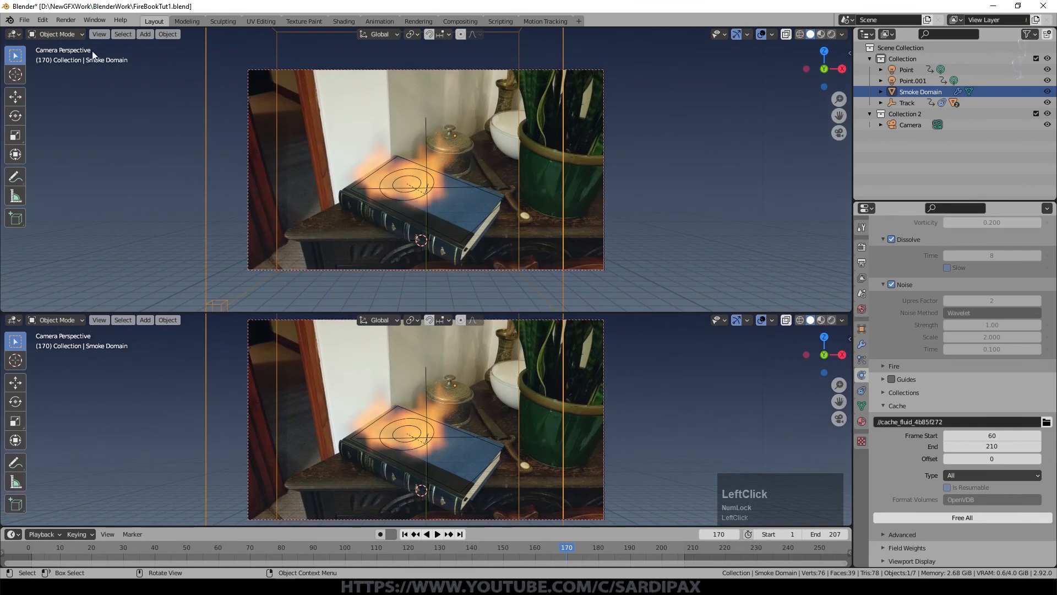
pyautogui.click(16, 35)
pyautogui.click(113, 137)
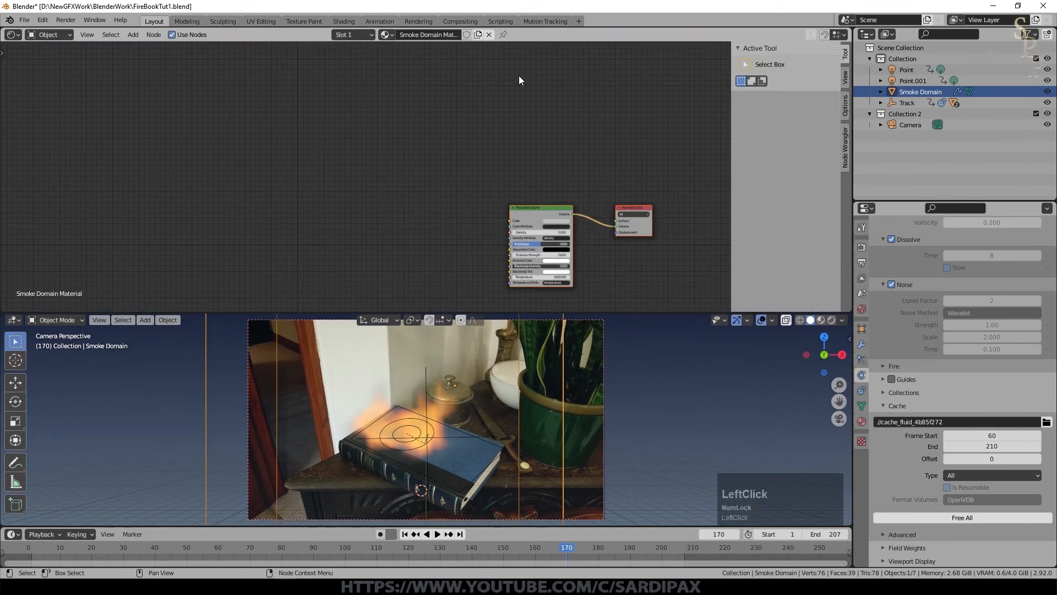
pyautogui.hotkey('ctrl', 's')
# Show the lower 3D view in Rendered shading and disable all Ray Visibility options for the Circle emitter, from Camera through Shadow
pyautogui.click(830, 320)
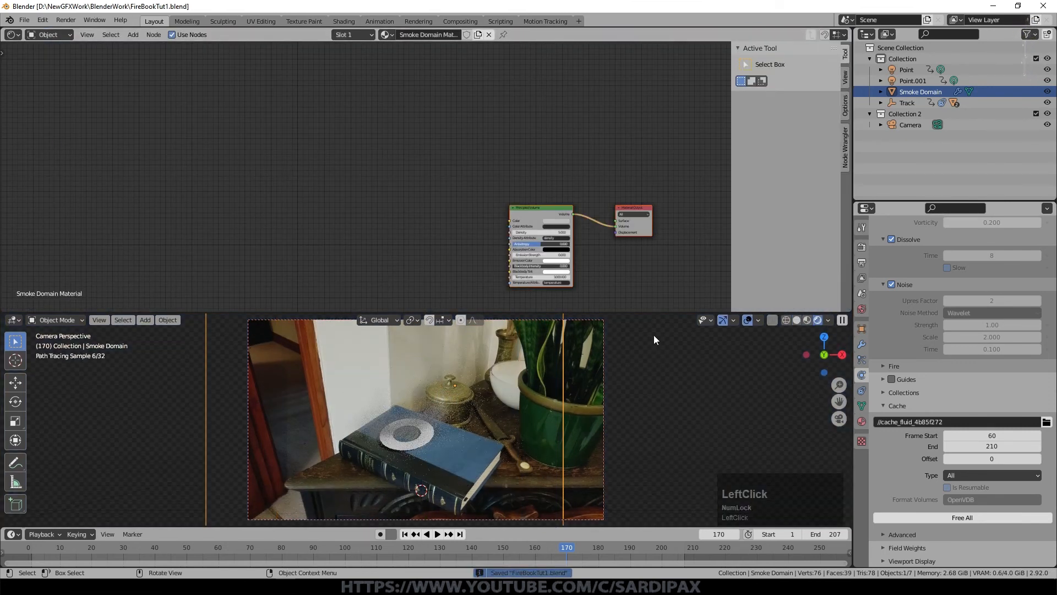
pyautogui.scroll(3, 572, 380)
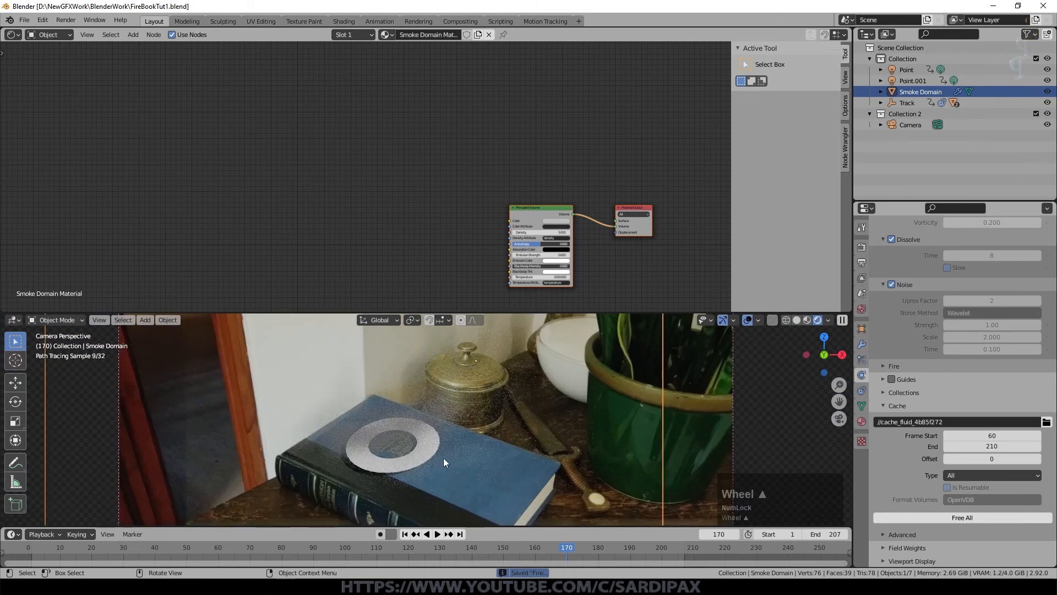
pyautogui.click(431, 450)
pyautogui.click(936, 158)
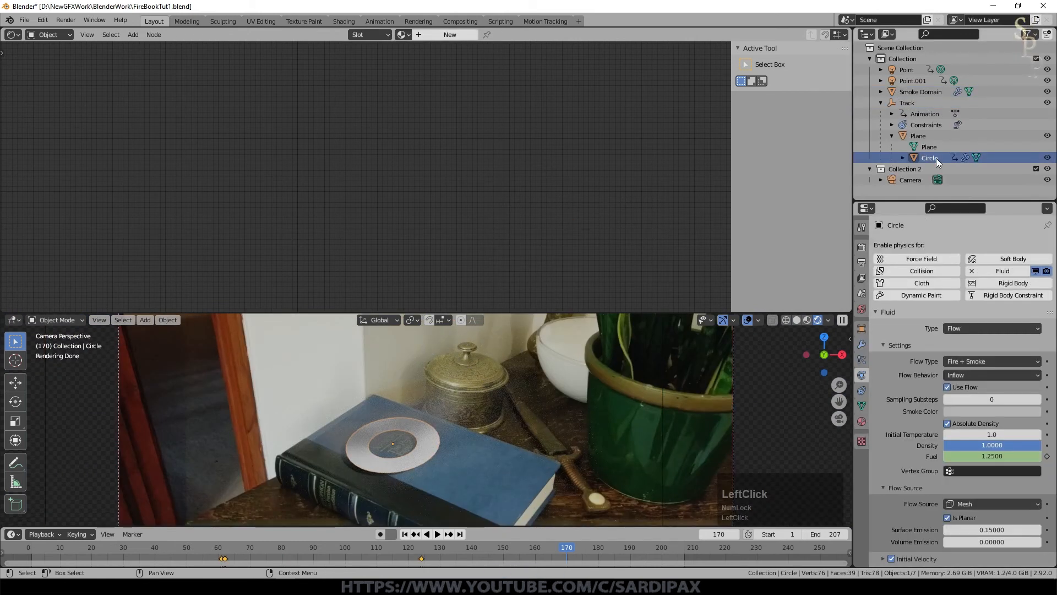
pyautogui.click(862, 329)
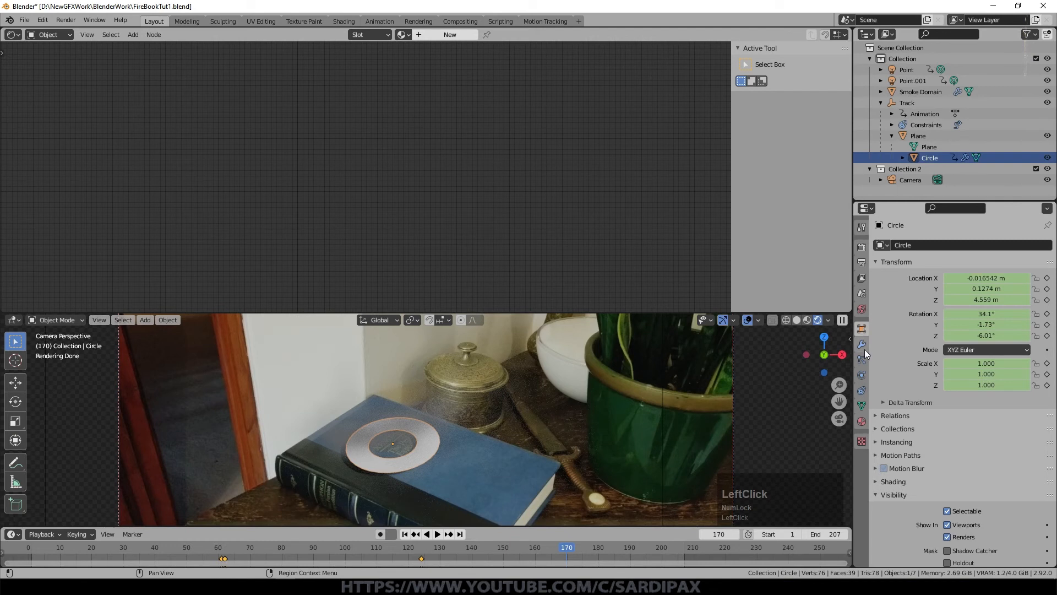
pyautogui.scroll(-5, 936, 441)
pyautogui.click(906, 469)
pyautogui.click(951, 485)
pyautogui.moveTo(958, 497); pyautogui.dragTo(954, 547)
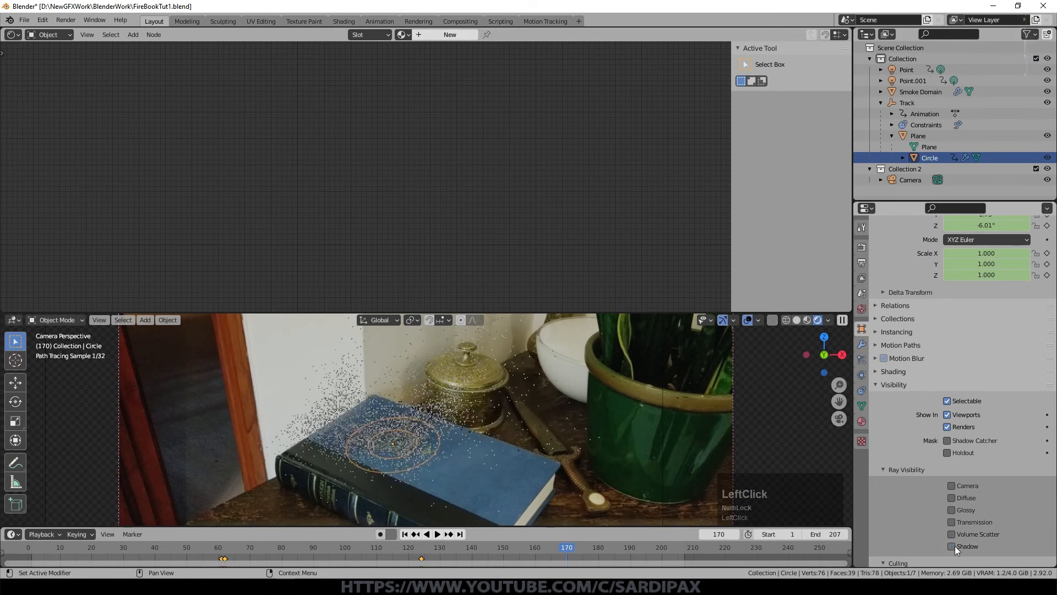
# Select the smoke domain, hide the Shader Editor's sidebar, and move the Principled Volume node farther from the Material Output
pyautogui.click(480, 372)
pyautogui.press('n')
pyautogui.moveTo(685, 223); pyautogui.dragTo(589, 151, button='middle')
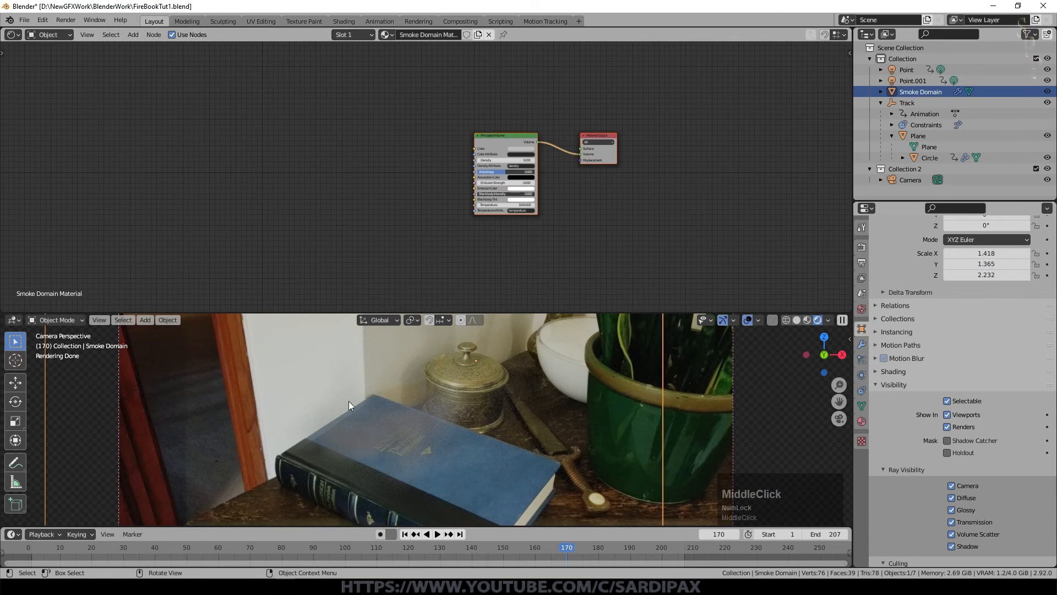
pyautogui.scroll(1, 371, 402)
pyautogui.scroll(3, 643, 164)
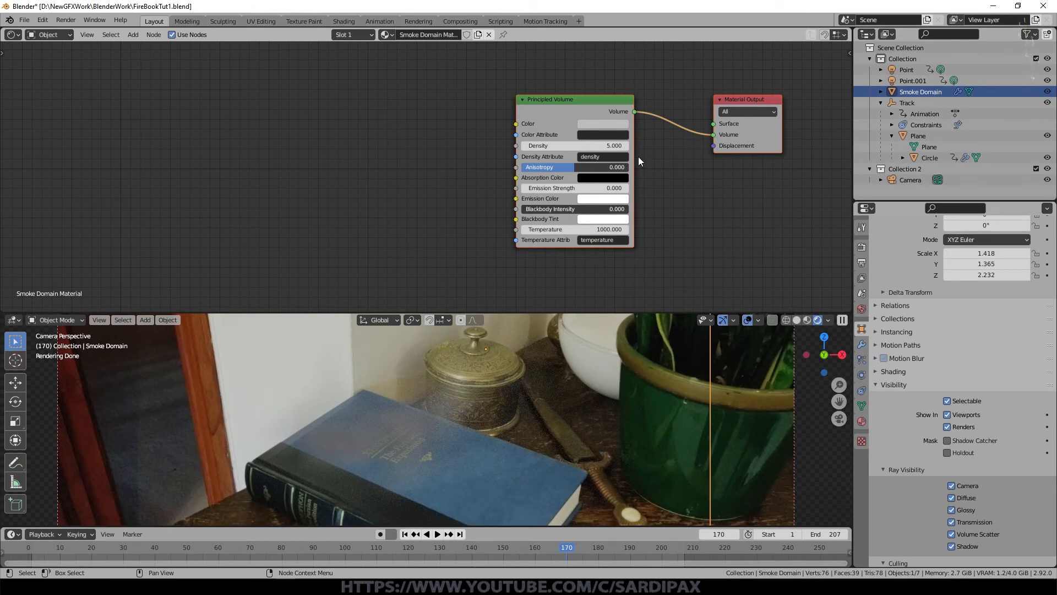
pyautogui.scroll(3, 617, 105)
pyautogui.moveTo(544, 70); pyautogui.dragTo(486, 80)
pyautogui.click(506, 74)
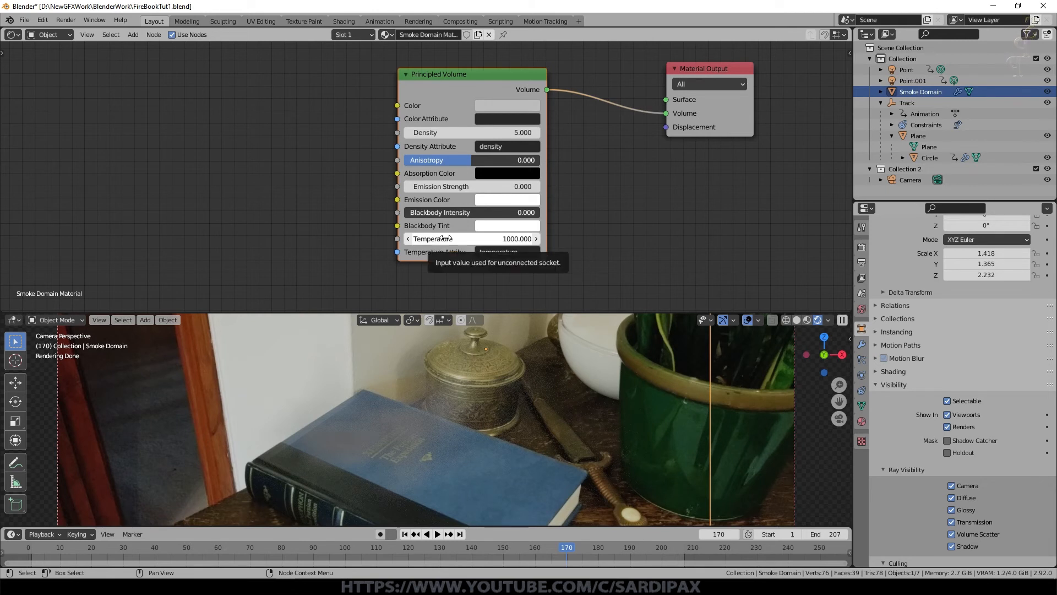
# Set the Temperature of the smoke domain's Principled Volume node to 1350
pyautogui.click(503, 239)
pyautogui.write('1')
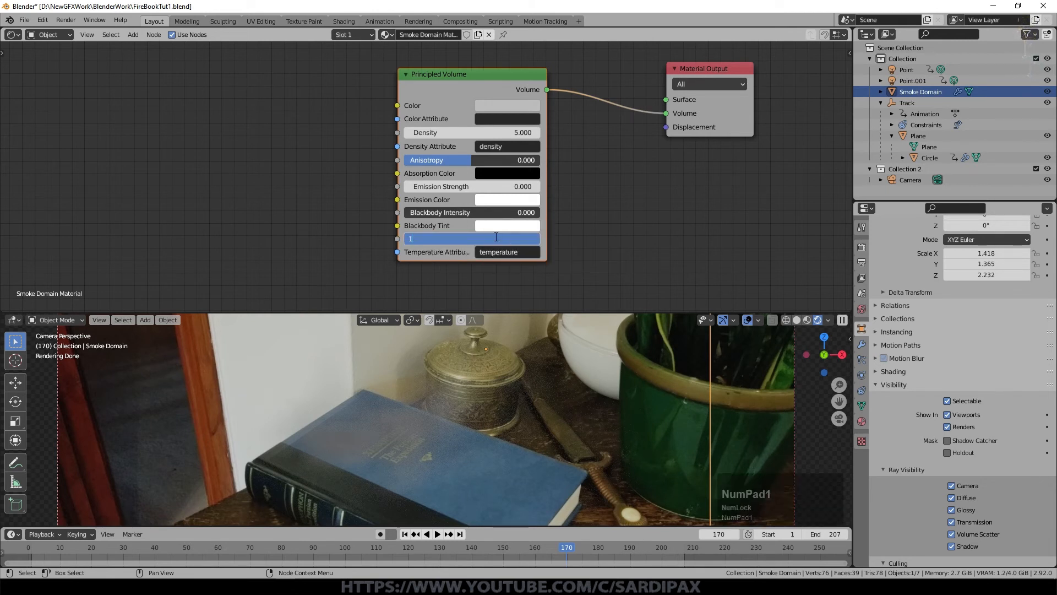
pyautogui.write('350')
pyautogui.press('KP_Enter')
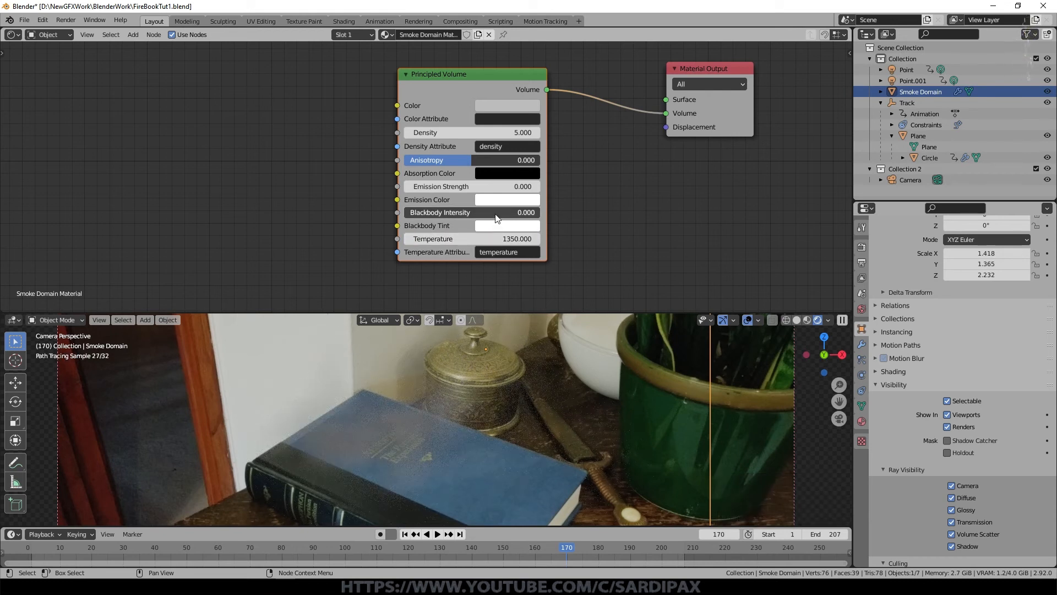
# Set the Blackbody Intensity of the smoke domain's Principled Volume node to 3
pyautogui.click(495, 215)
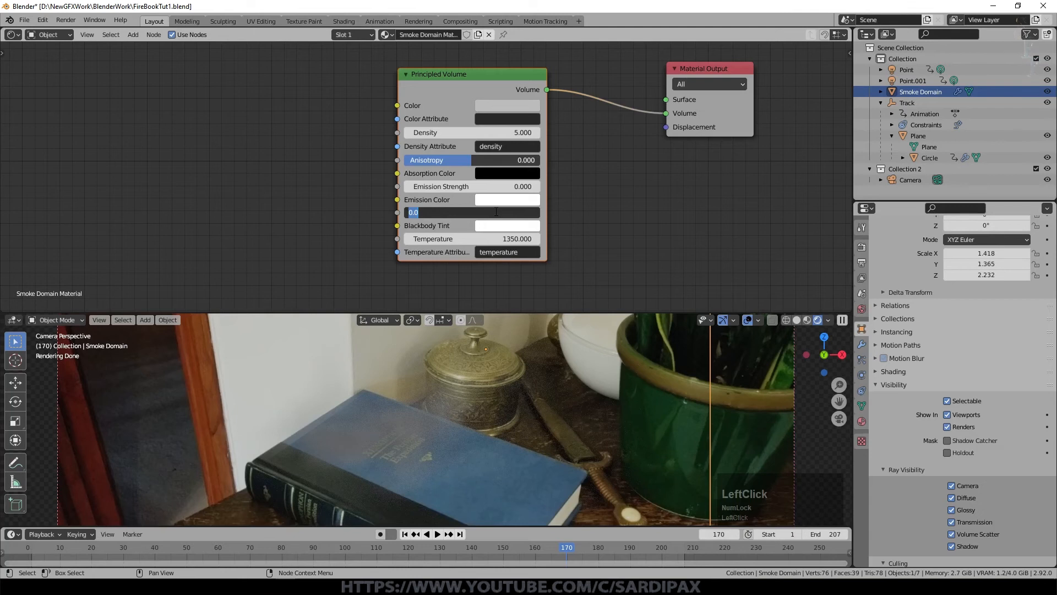
pyautogui.write('3')
pyautogui.press('KP_Enter')
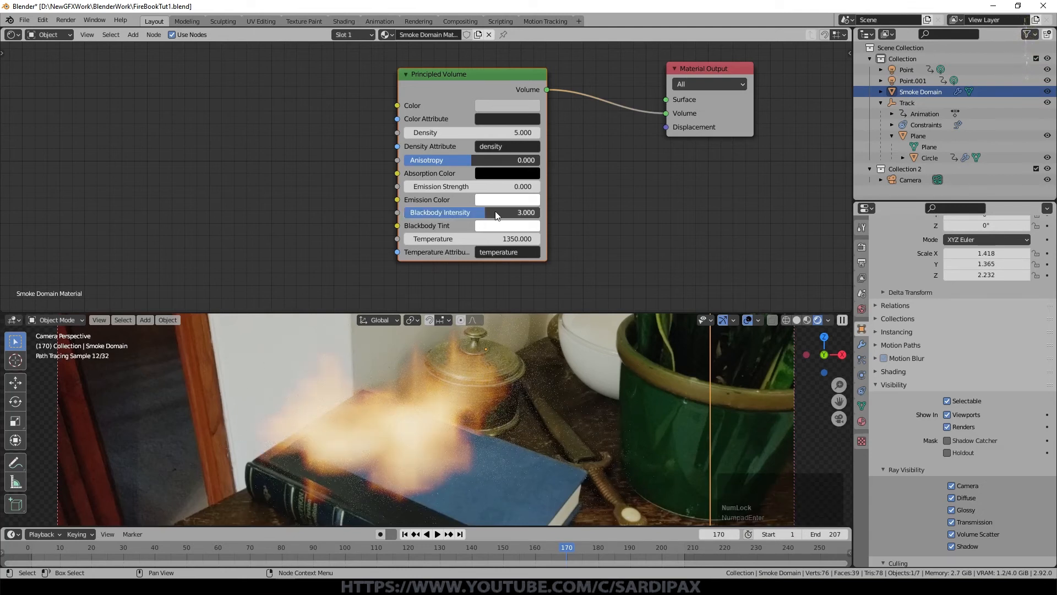
# In Solid shading, scale up the shadow-catcher plane's mesh in Edit Mode until it extends beyond the camera frame, and return to Rendered shading
pyautogui.scroll(-2, 458, 425)
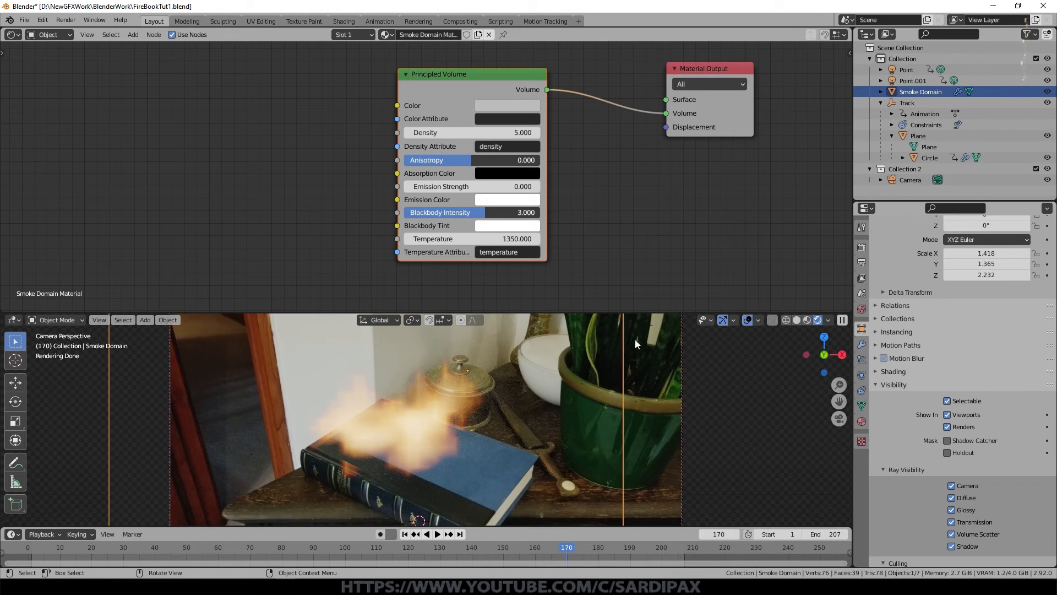
pyautogui.click(797, 320)
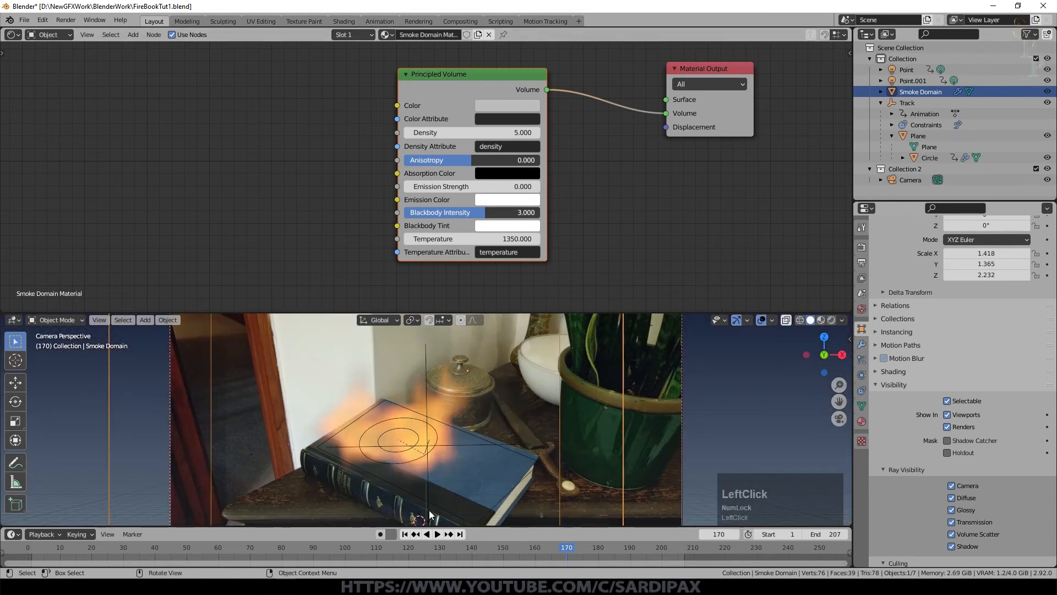
pyautogui.click(450, 511)
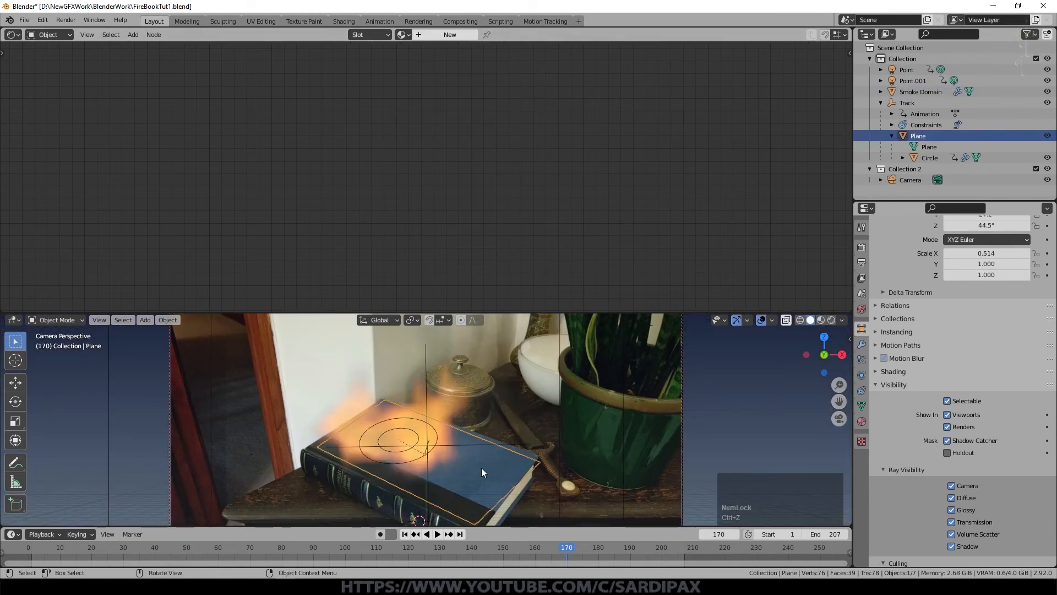
pyautogui.press('Tab')
pyautogui.press('s')
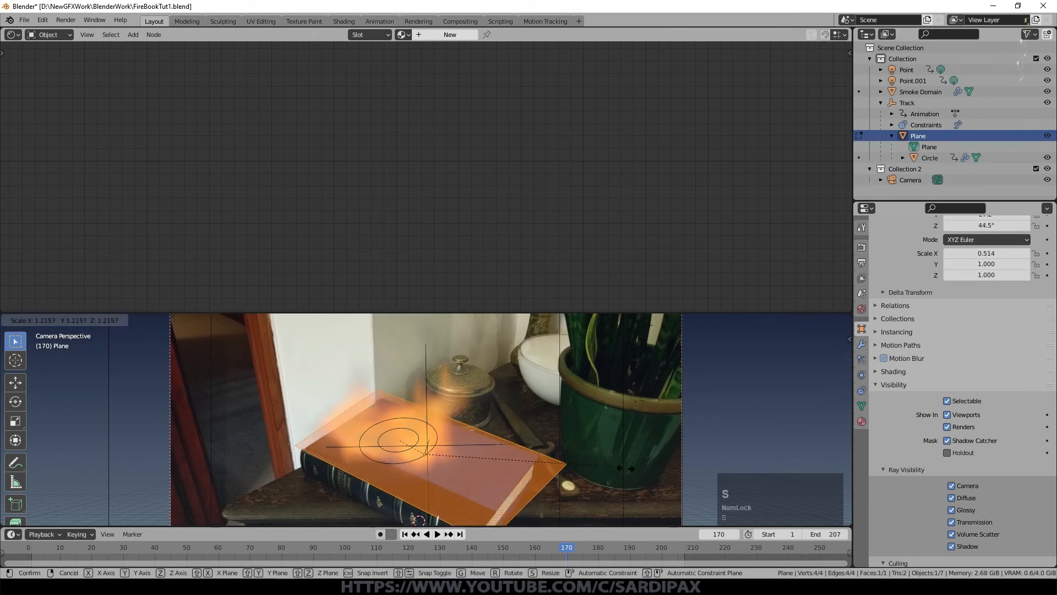
pyautogui.click(348, 509)
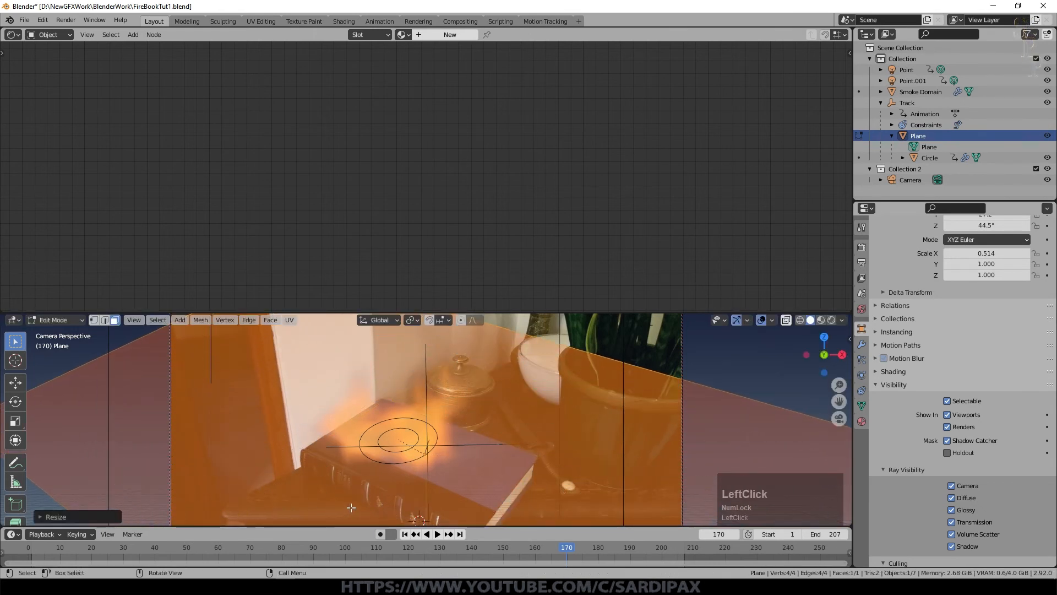
pyautogui.press('Tab')
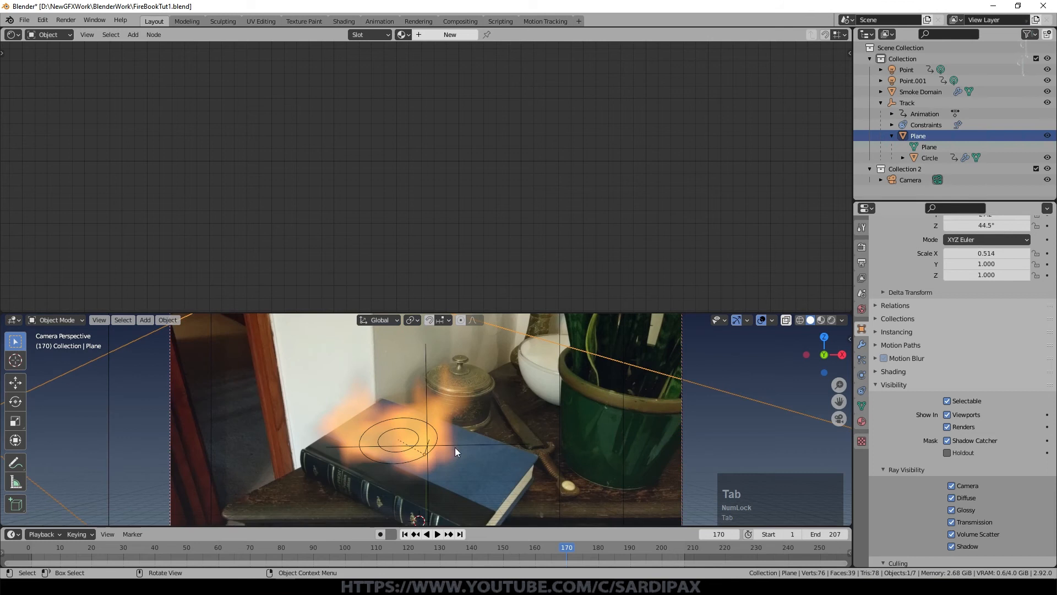
pyautogui.click(831, 319)
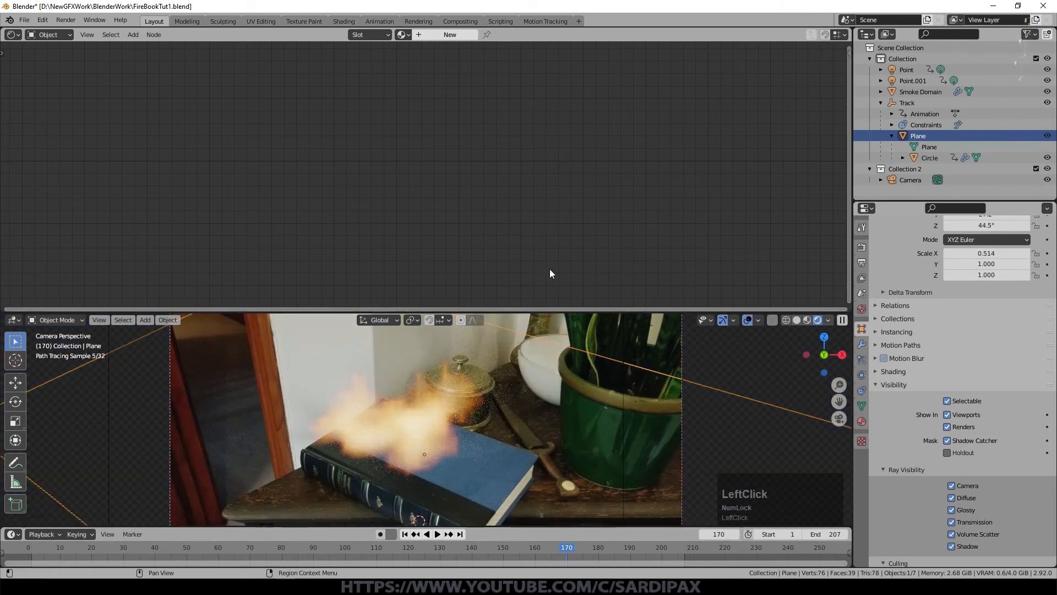
# Reselect the smoke domain, save the file, and lower the Principled Volume's Blackbody Intensity to 2.864
pyautogui.click(919, 92)
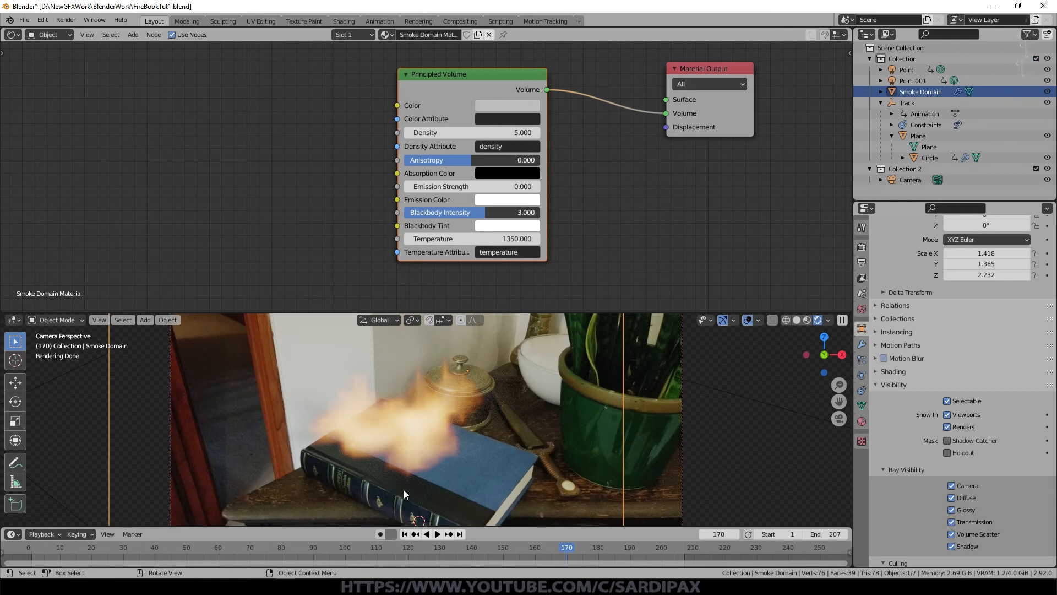
pyautogui.scroll(1, 514, 293)
pyautogui.hotkey('ctrl', 's')
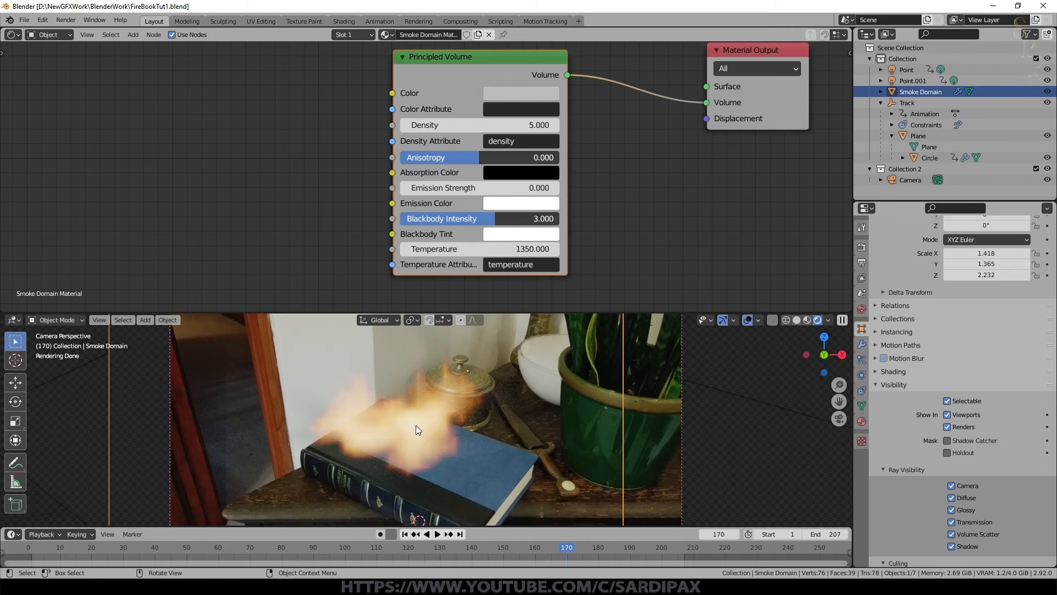
pyautogui.moveTo(480, 216)
pyautogui.mouseDown()
pyautogui.moveTo(430, 219)
pyautogui.moveTo(513, 216)
pyautogui.moveTo(487, 216)
pyautogui.mouseUp()
# Add a ColorRamp node well before the Principled Volume node and pause the rendered viewport preview
pyautogui.moveTo(285, 173); pyautogui.dragTo(381, 164, button='middle')
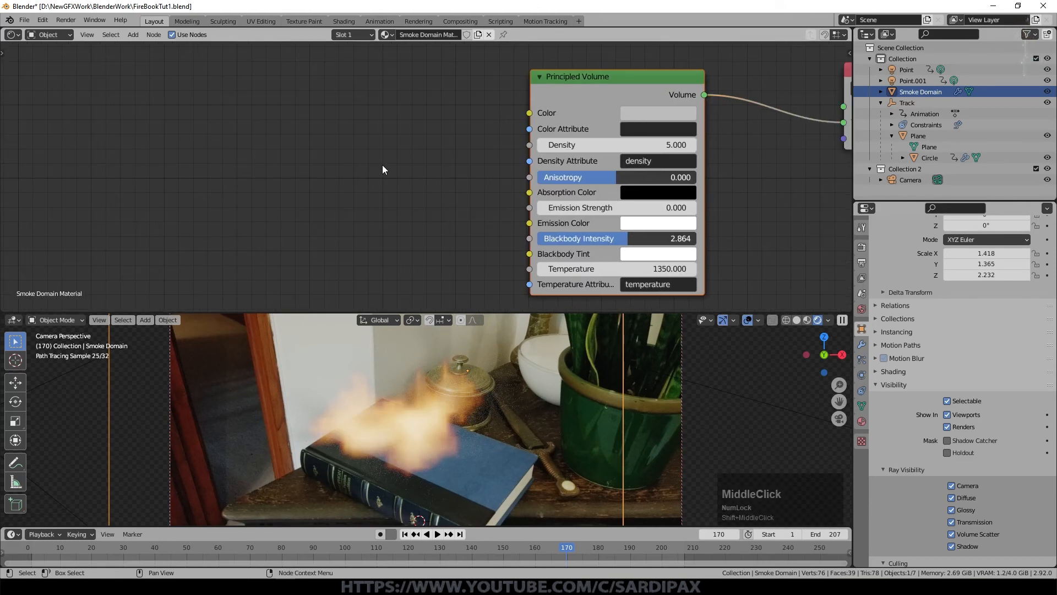
pyautogui.click(133, 34)
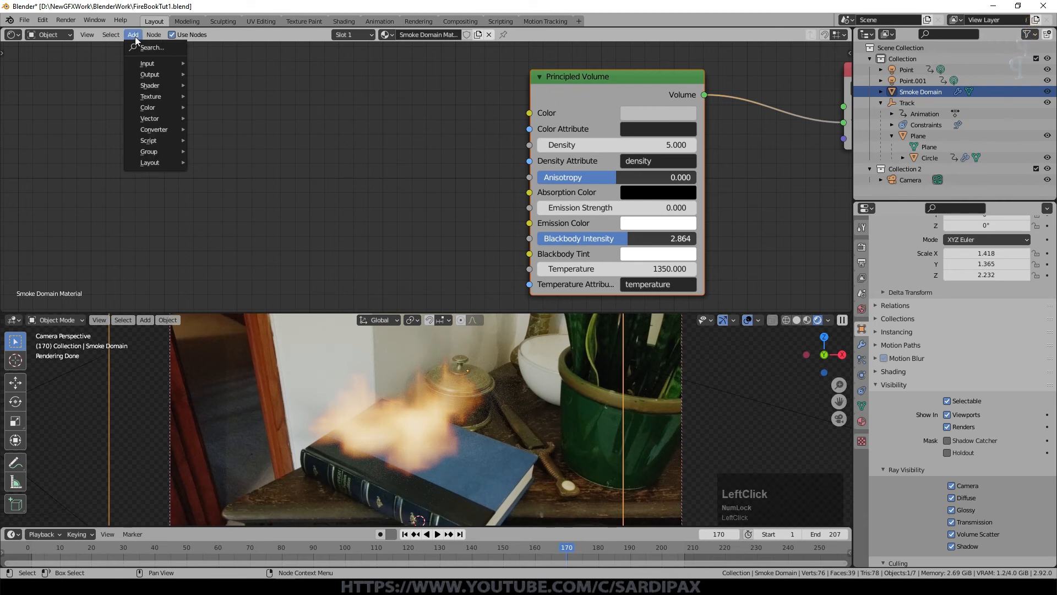
pyautogui.moveTo(165, 129)
pyautogui.click(221, 153)
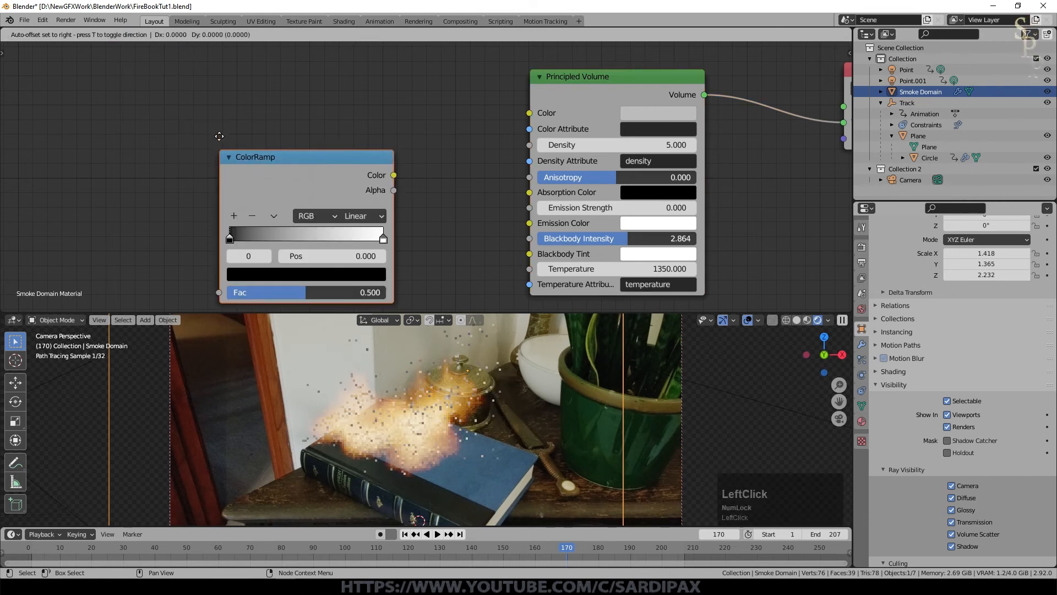
pyautogui.click(125, 81)
pyautogui.click(845, 320)
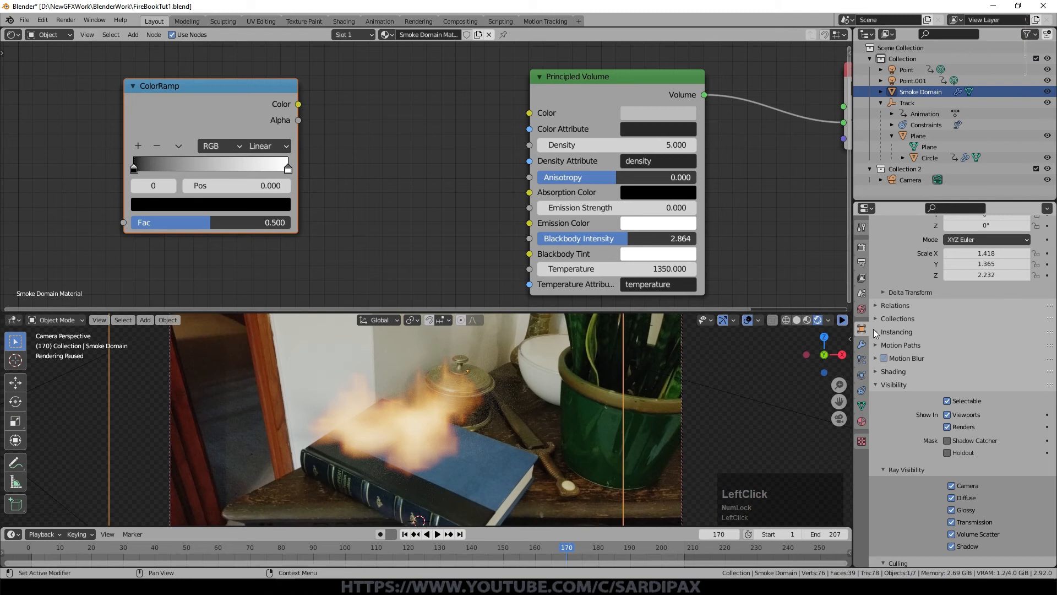
pyautogui.moveTo(214, 106); pyautogui.dragTo(187, 88)
# Add a Math node between the ColorRamp and the Principled Volume
pyautogui.moveTo(296, 118); pyautogui.dragTo(431, 134, button='middle')
pyautogui.click(133, 35)
pyautogui.moveTo(163, 129)
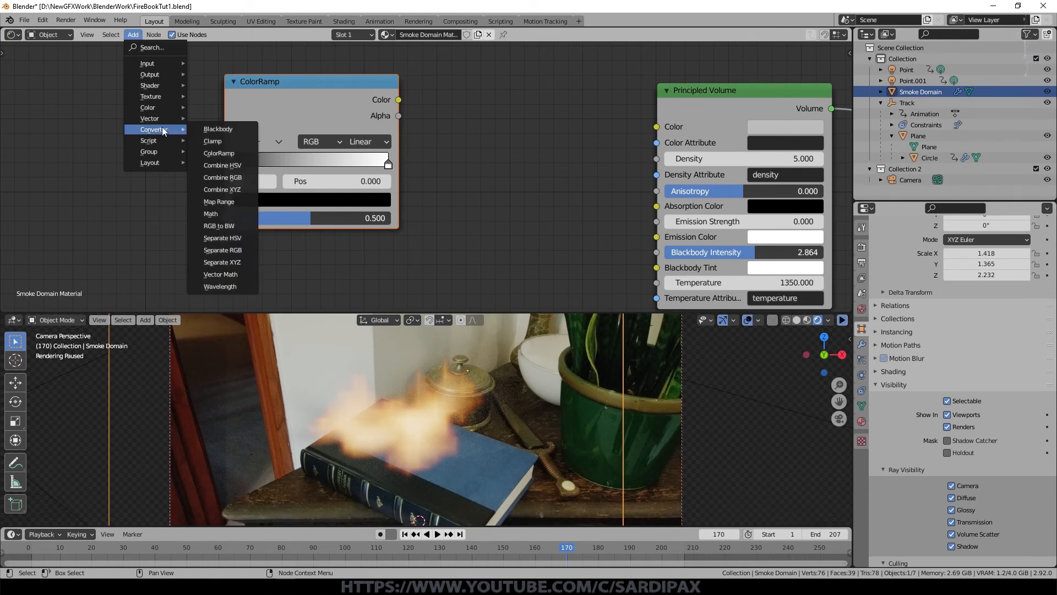
pyautogui.click(211, 214)
pyautogui.click(527, 110)
# Add a Volume Info node ahead of the ColorRamp and connect its Density output to the ColorRamp's Fac
pyautogui.click(134, 34)
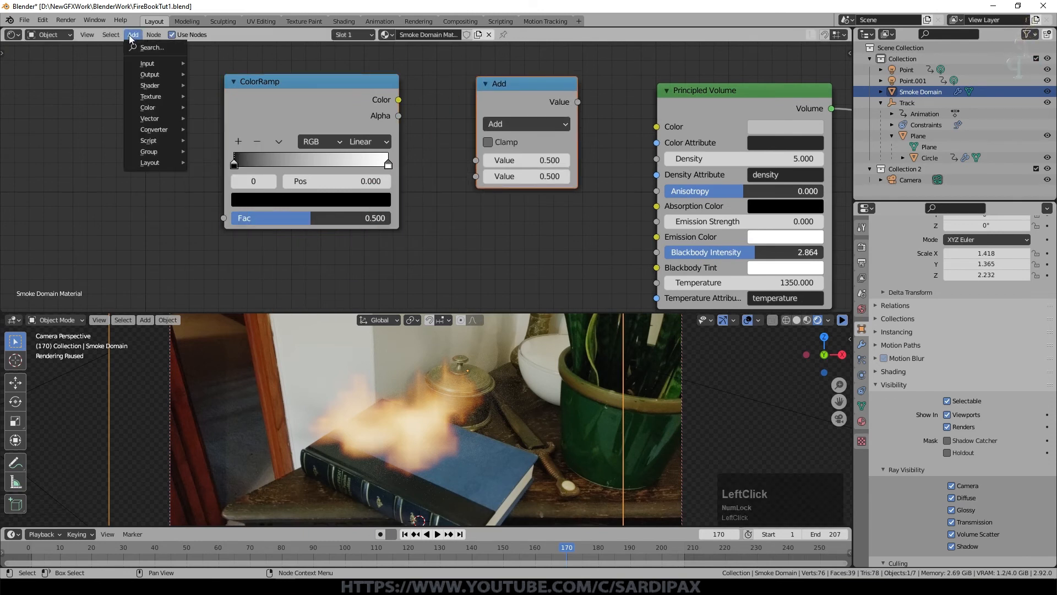
pyautogui.moveTo(147, 64)
pyautogui.click(226, 284)
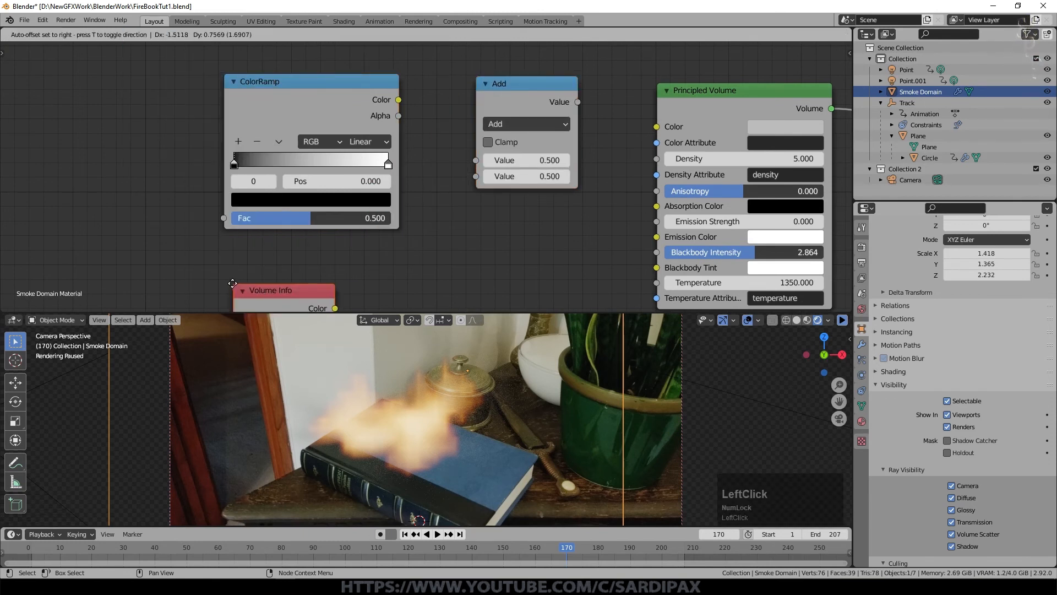
pyautogui.click(138, 105)
pyautogui.moveTo(156, 126); pyautogui.dragTo(226, 217)
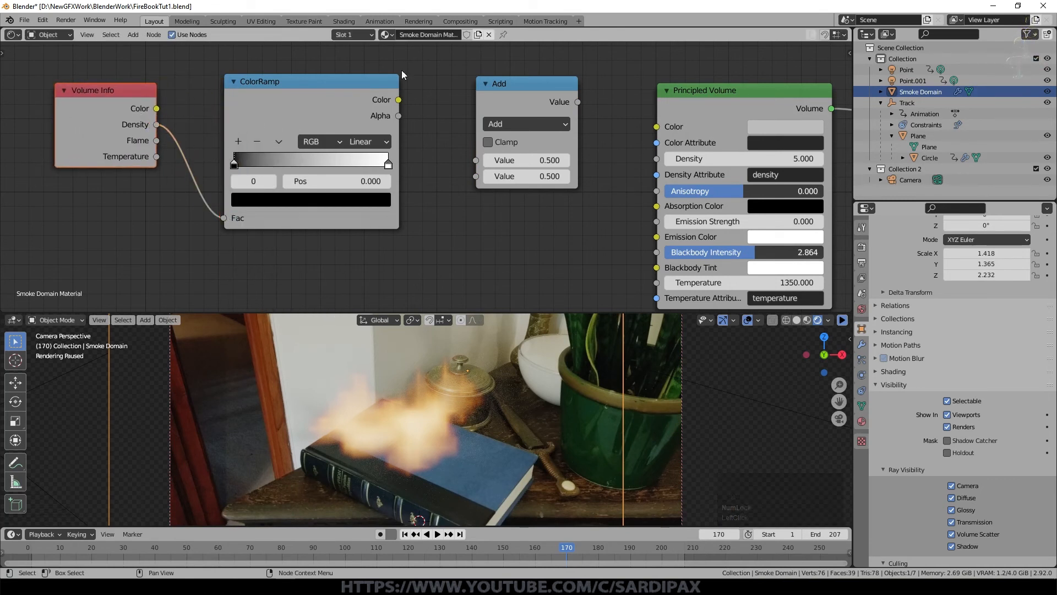
# Connect the ColorRamp's Color to the Math node's first Value and set the node to Multiply by 160
pyautogui.moveTo(398, 100); pyautogui.dragTo(479, 160)
pyautogui.click(524, 125)
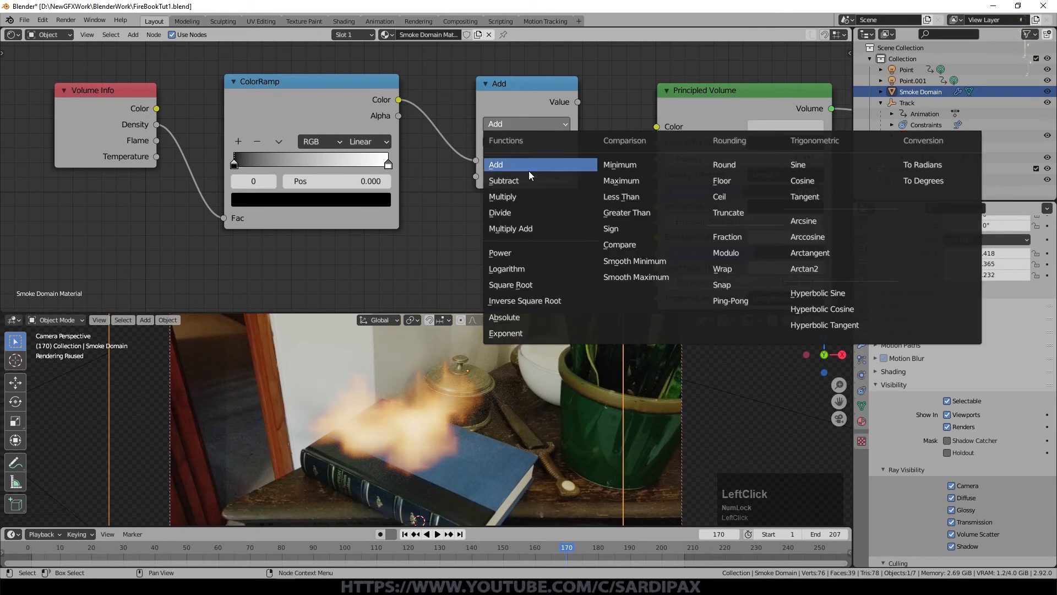
pyautogui.click(523, 195)
pyautogui.click(531, 176)
pyautogui.write('1')
pyautogui.press('KP_Enter')
# Connect the Multiply output to the Principled Volume's Density, resume the rendered preview, and move the ColorRamp's white stop to 0.055
pyautogui.moveTo(577, 102); pyautogui.dragTo(664, 160)
pyautogui.click(843, 320)
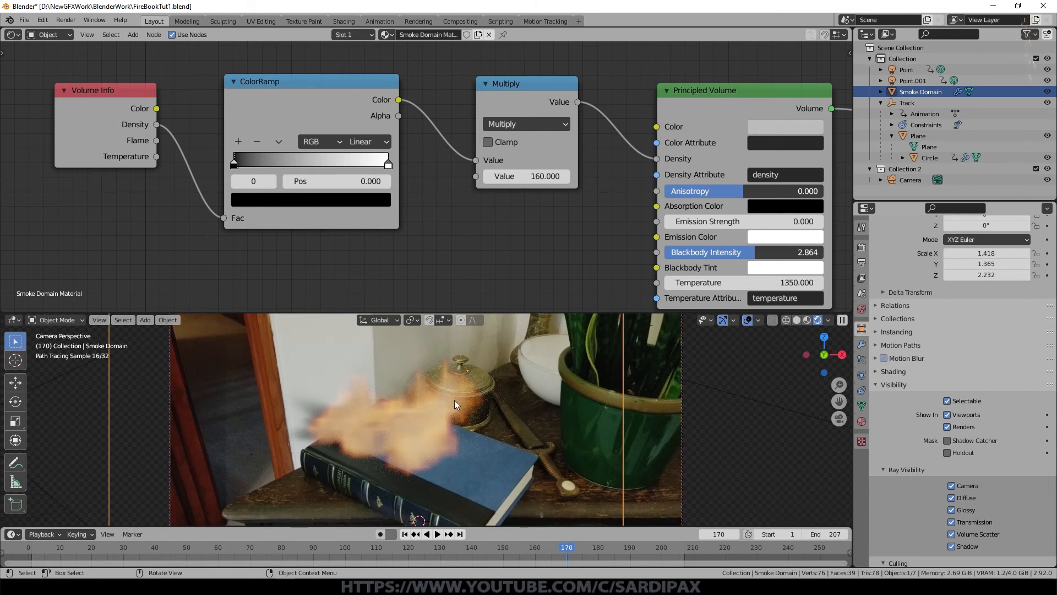
pyautogui.moveTo(389, 164); pyautogui.dragTo(520, 163, button='middle')
pyautogui.moveTo(520, 163); pyautogui.dragTo(401, 177)
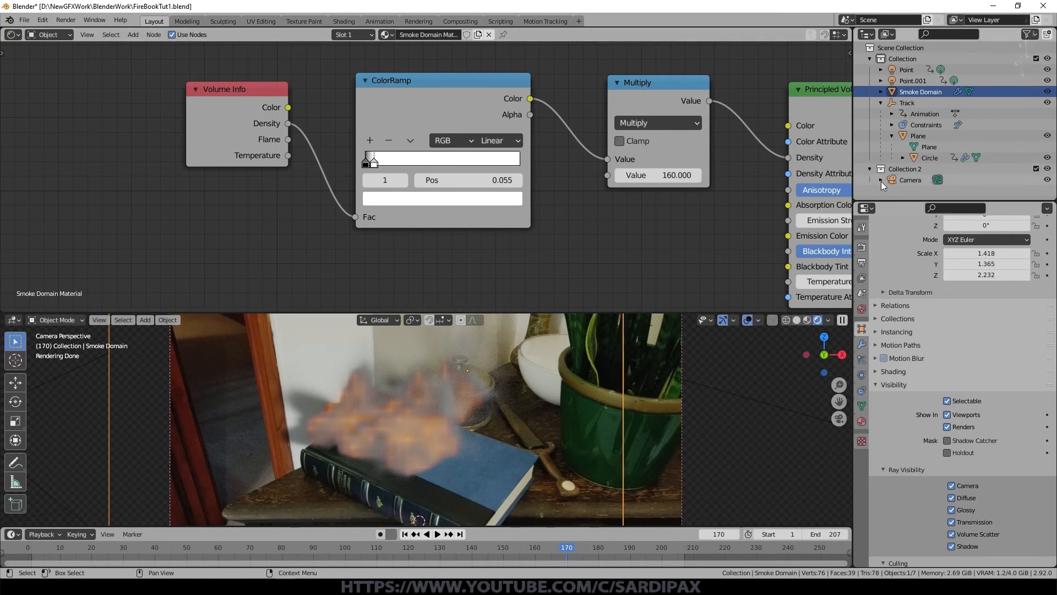
# Move the Point.001 light along the global Z axis and return to the smoke domain's material
pyautogui.click(912, 80)
pyautogui.press('g')
pyautogui.press('z')
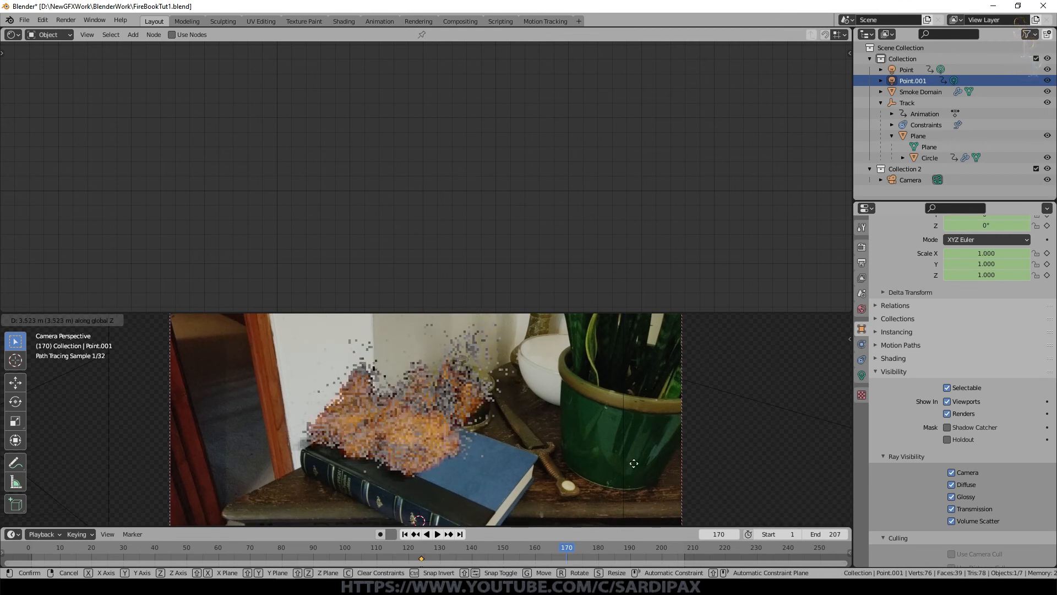
pyautogui.click(605, 339)
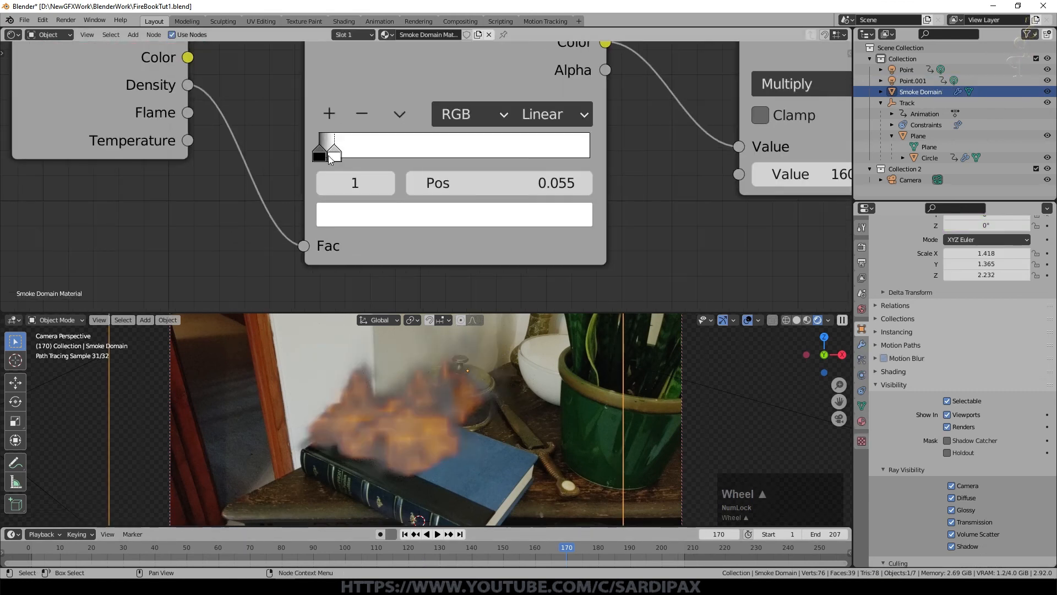
# Move the ColorRamp's black stop to 0.014 and set the interpolation to Ease
pyautogui.moveTo(319, 153); pyautogui.dragTo(322, 151)
pyautogui.click(539, 121)
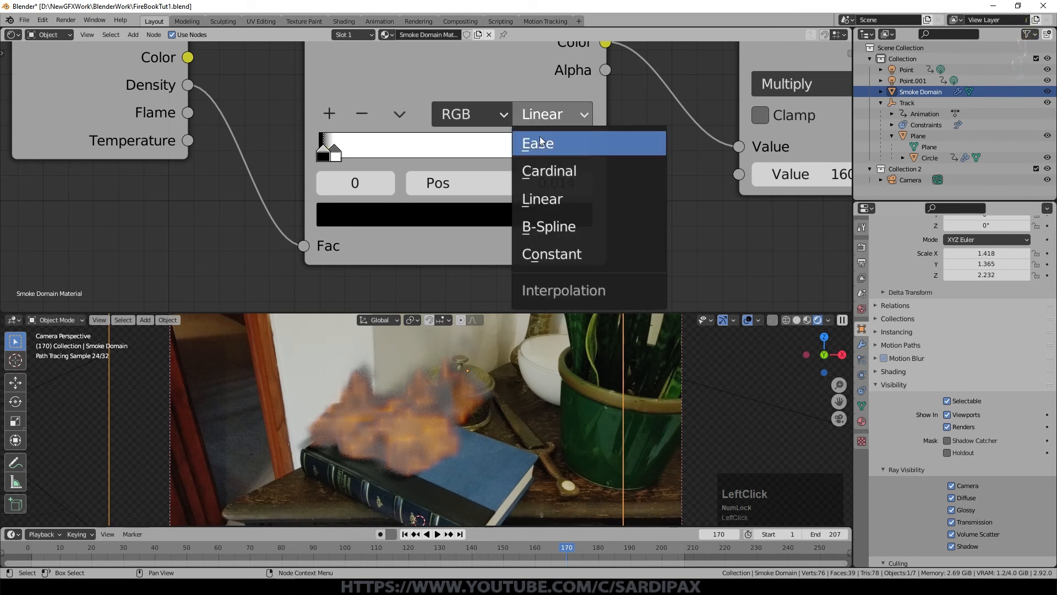
pyautogui.click(540, 138)
# Go to frame 77 and move the ColorRamp's white stop to 0.255
pyautogui.click(387, 550)
pyautogui.moveTo(387, 551); pyautogui.dragTo(272, 548)
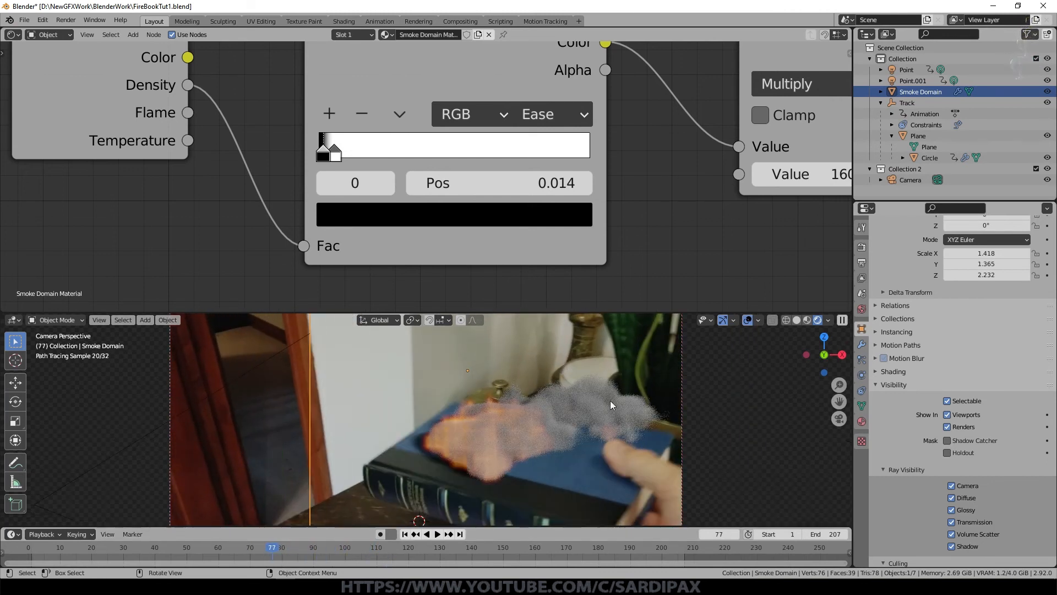
pyautogui.click(342, 149)
pyautogui.moveTo(342, 149); pyautogui.dragTo(388, 153)
# Try 100, 1 and 0.001 in turn as the Multiply node's second value to compare smoke densities
pyautogui.moveTo(776, 223); pyautogui.dragTo(631, 230, button='middle')
pyautogui.click(680, 179)
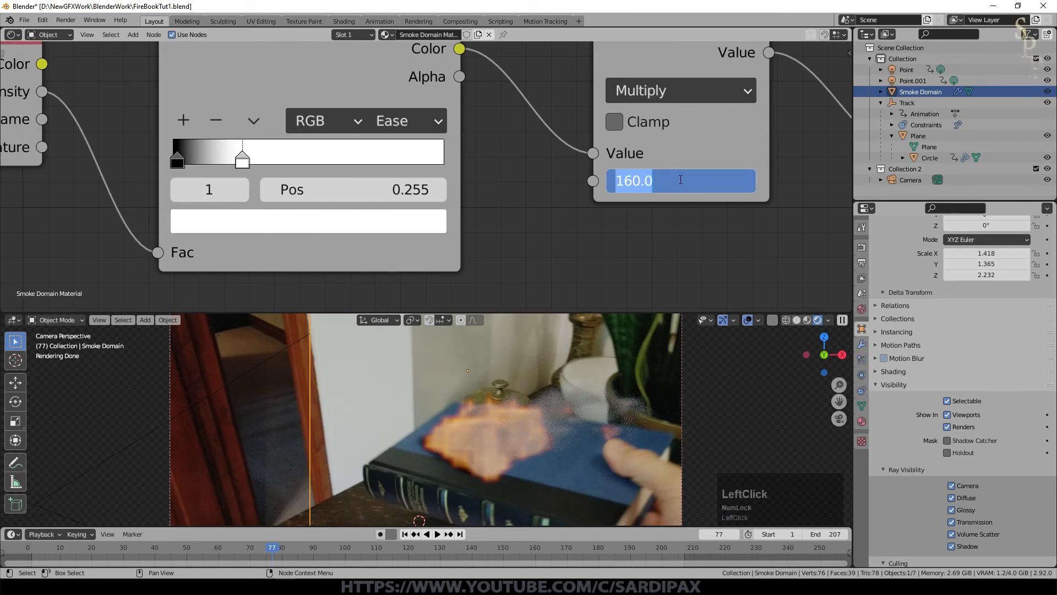
pyautogui.write('10')
pyautogui.press('KP_Enter')
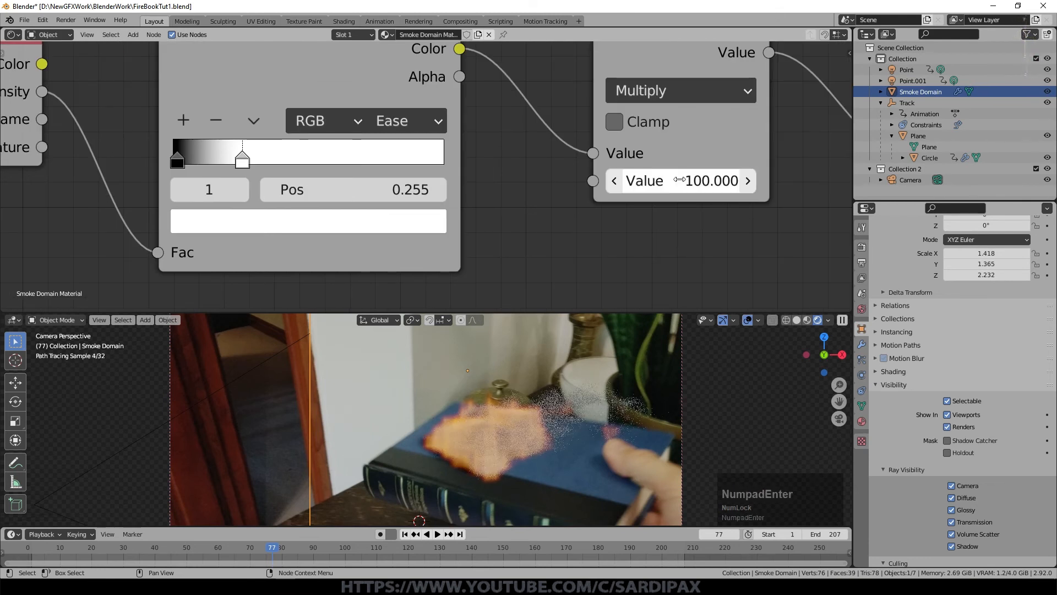
pyautogui.click(688, 175)
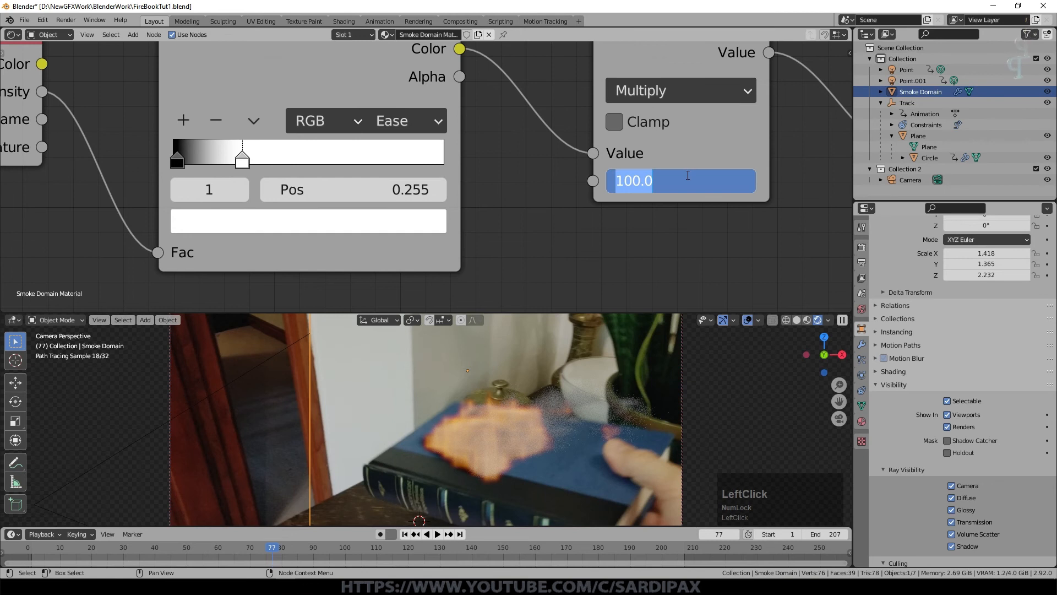
pyautogui.write('1')
pyautogui.press('KP_Enter')
pyautogui.click(687, 175)
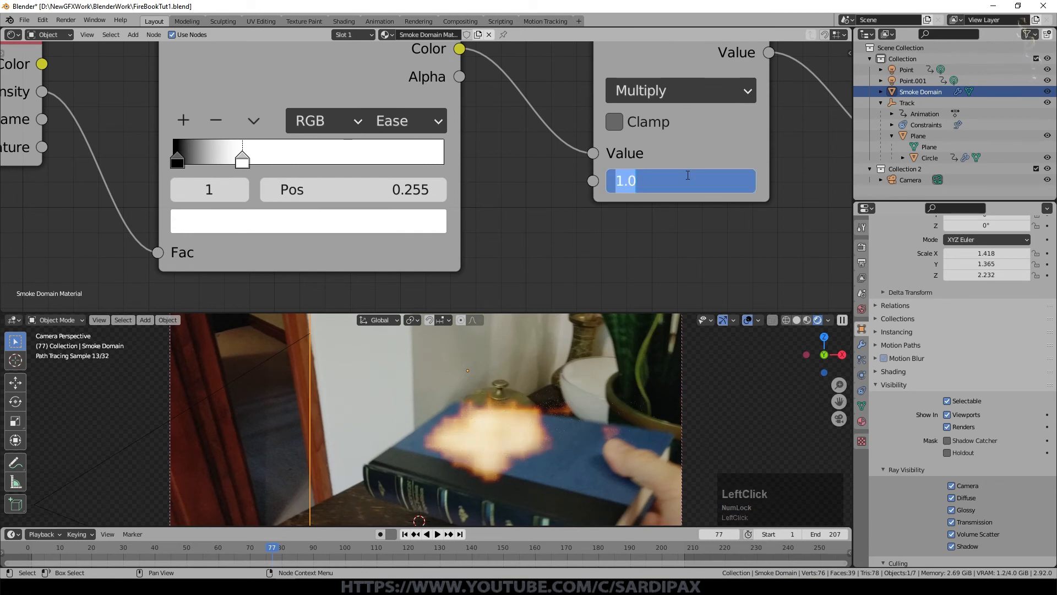
pyautogui.write('.001')
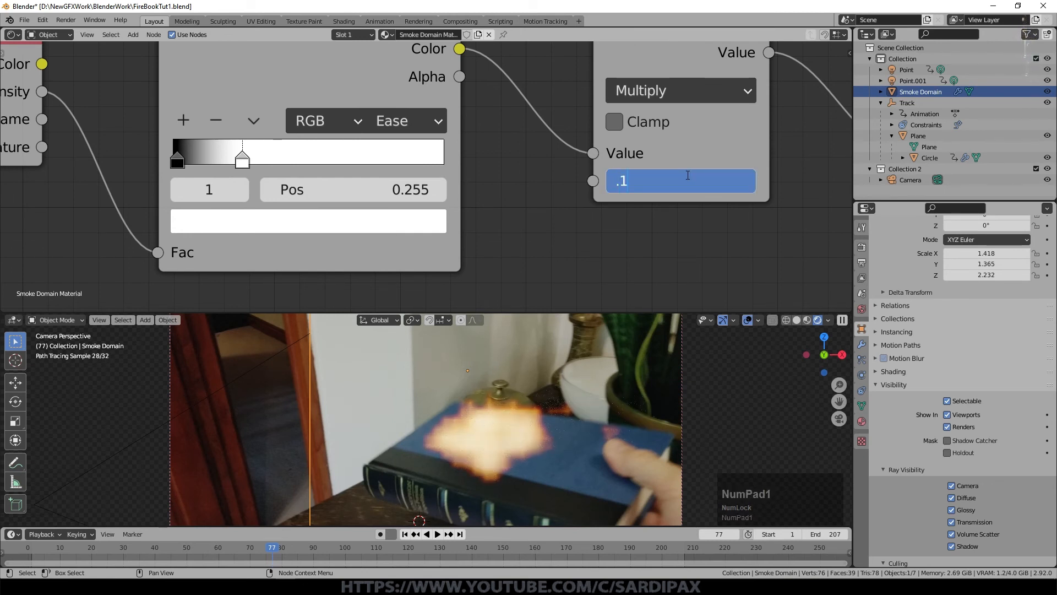
pyautogui.press('KP_Enter')
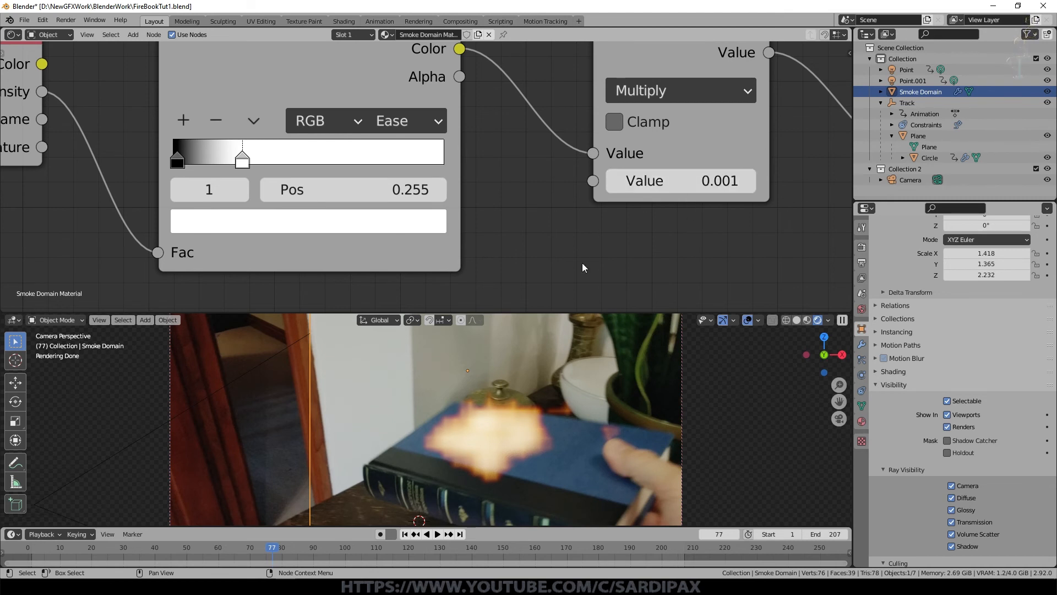
# Try values around 665 and 650 as the Multiply node's second value, and settle on 100
pyautogui.scroll(-5, 761, 208)
pyautogui.moveTo(611, 180); pyautogui.dragTo(579, 168)
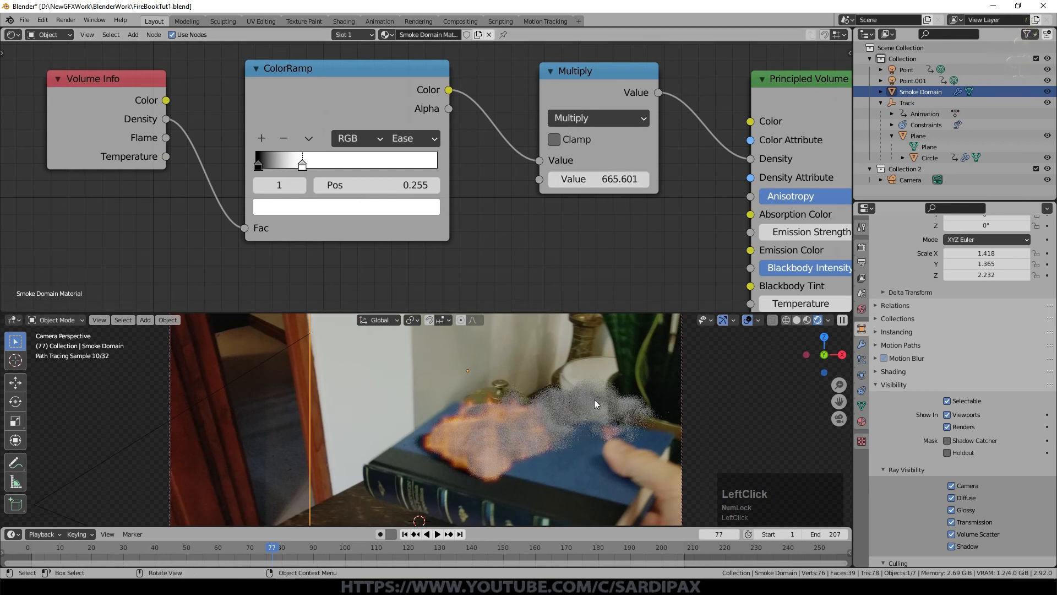
pyautogui.scroll(-2, 667, 224)
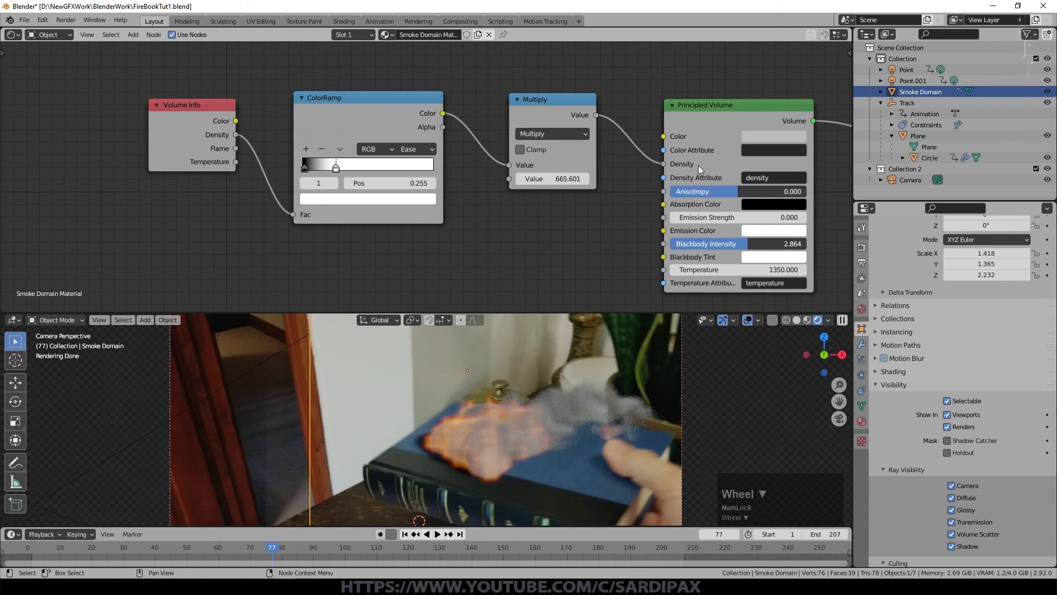
pyautogui.scroll(1, 556, 176)
pyautogui.moveTo(554, 181); pyautogui.dragTo(513, 183)
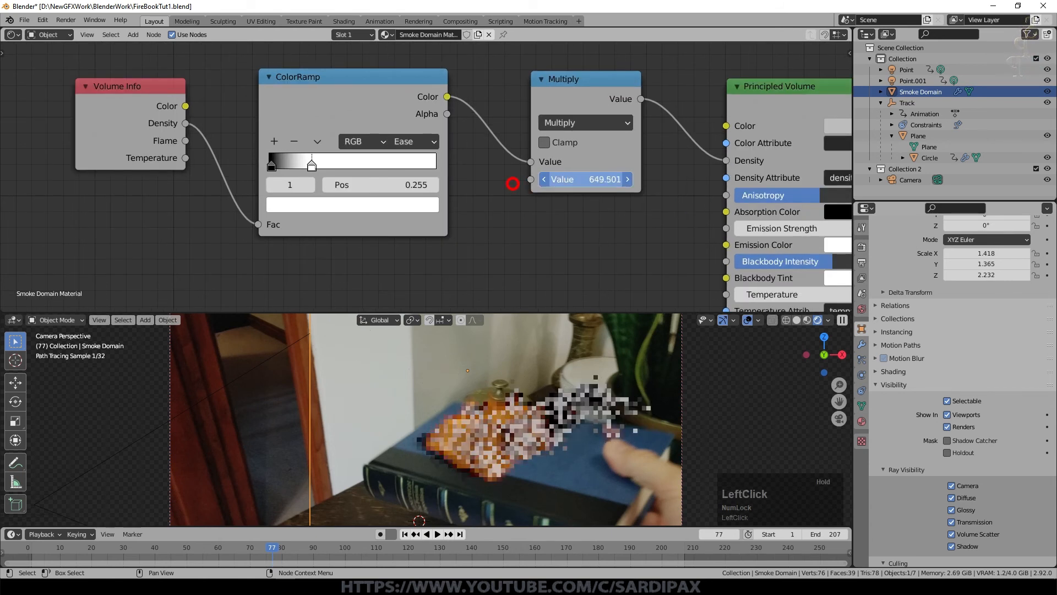
pyautogui.click(594, 179)
pyautogui.write('100')
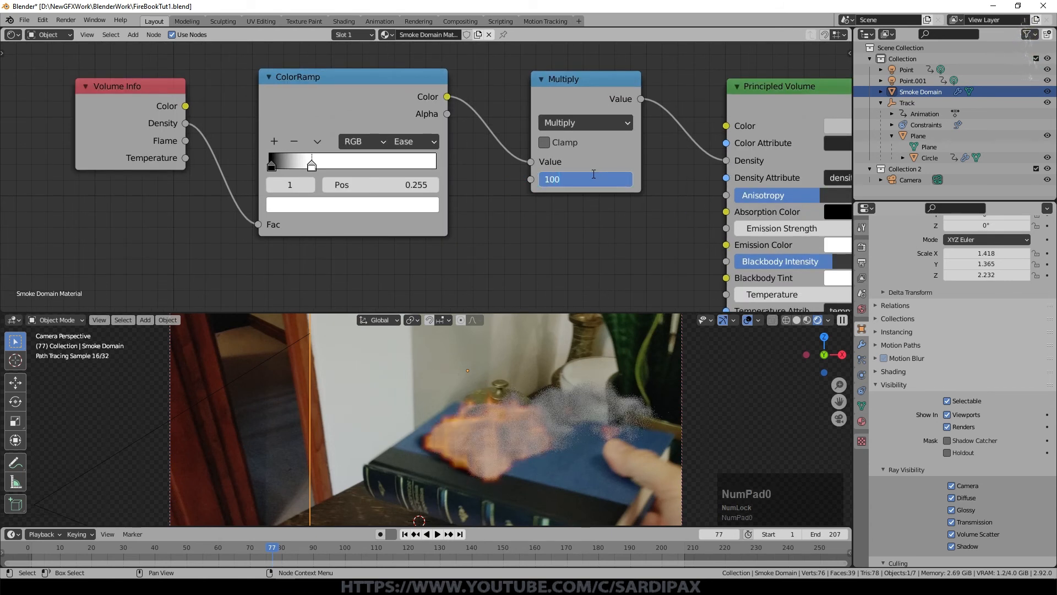
pyautogui.press('KP_Enter')
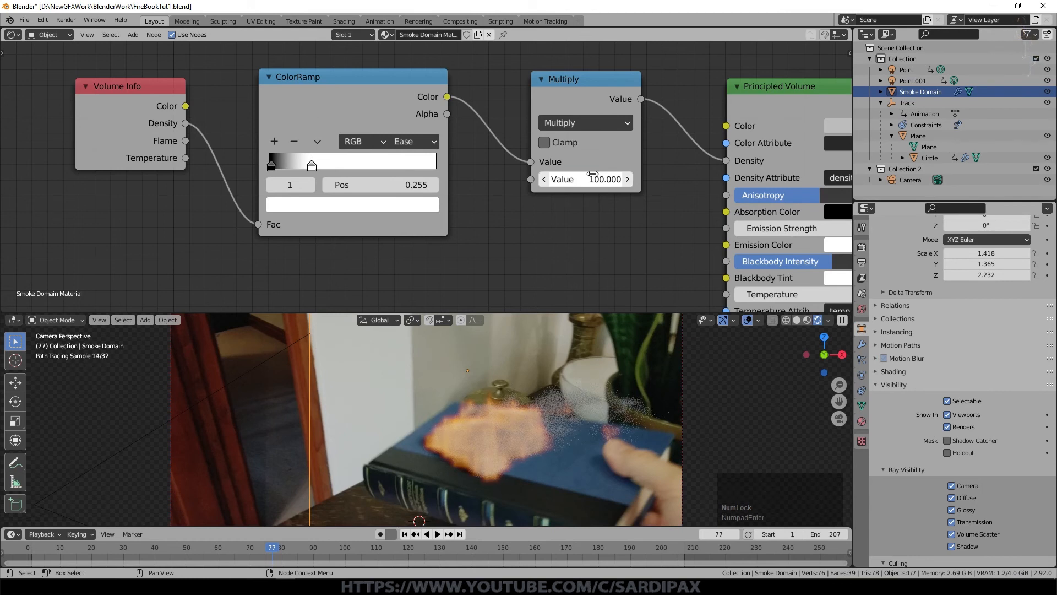
# Move the ColorRamp's white stop to 0.105 and darken the Principled Volume's color to a value of 0.113
pyautogui.moveTo(312, 165); pyautogui.dragTo(287, 165)
pyautogui.click(835, 125)
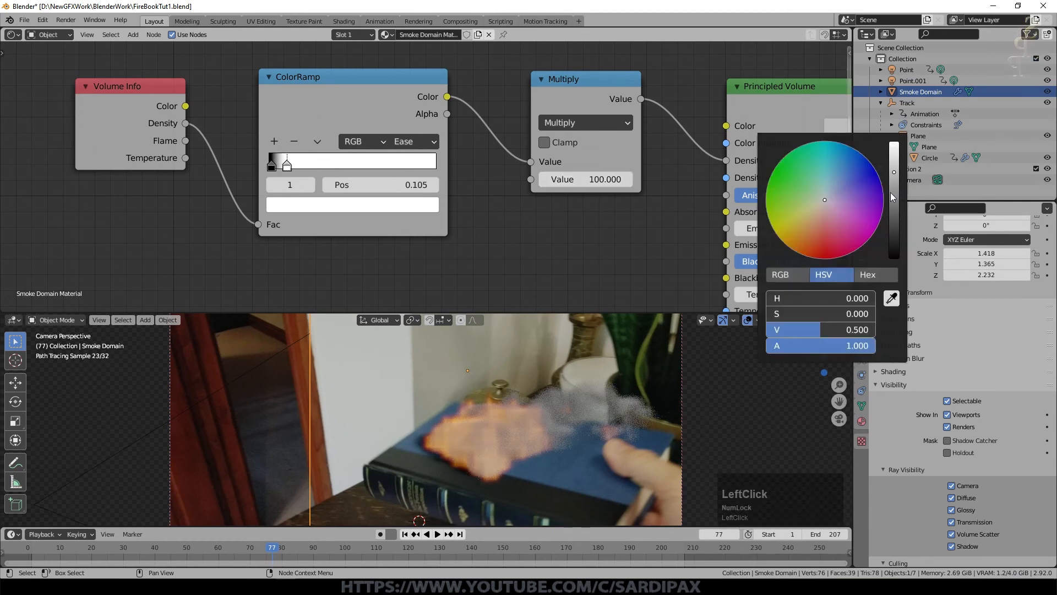
pyautogui.moveTo(894, 197); pyautogui.dragTo(894, 215)
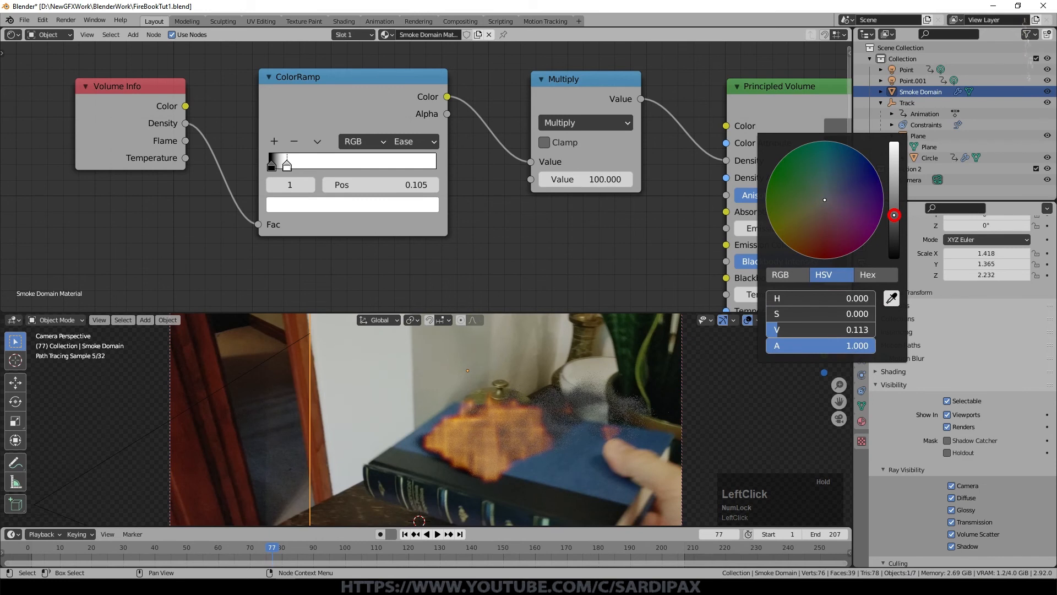
# Enlarge the 3D viewport, start a render of frame 77 and cancel it
pyautogui.click(12, 34)
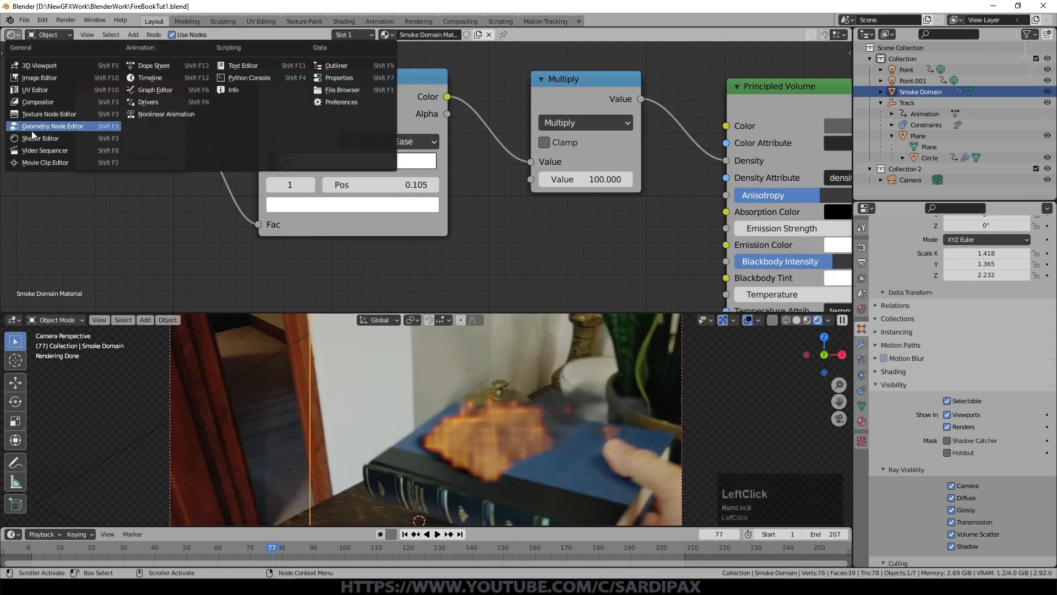
pyautogui.moveTo(574, 311); pyautogui.dragTo(568, 183)
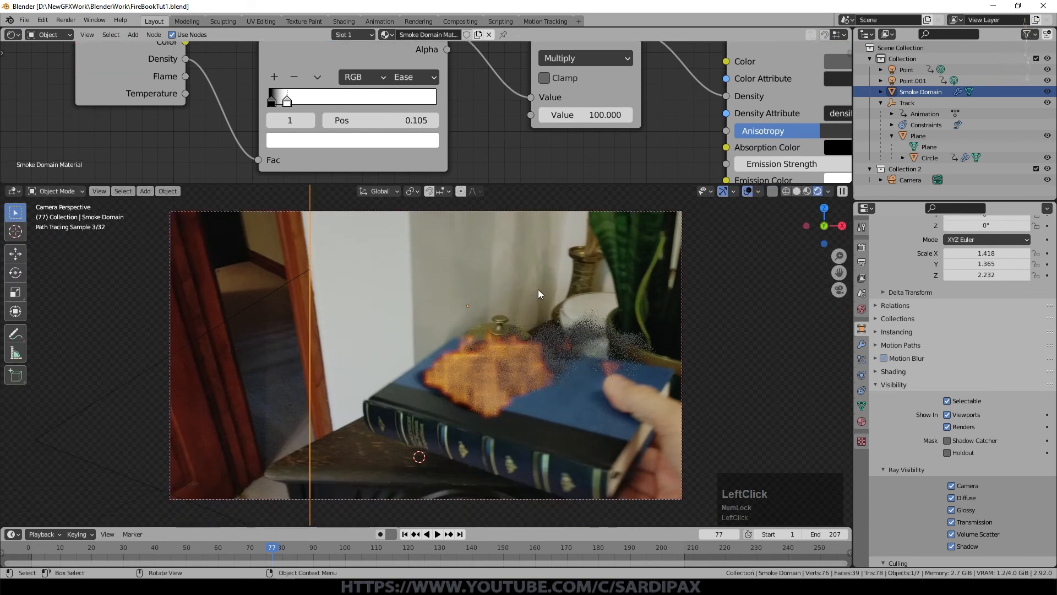
pyautogui.press('F12')
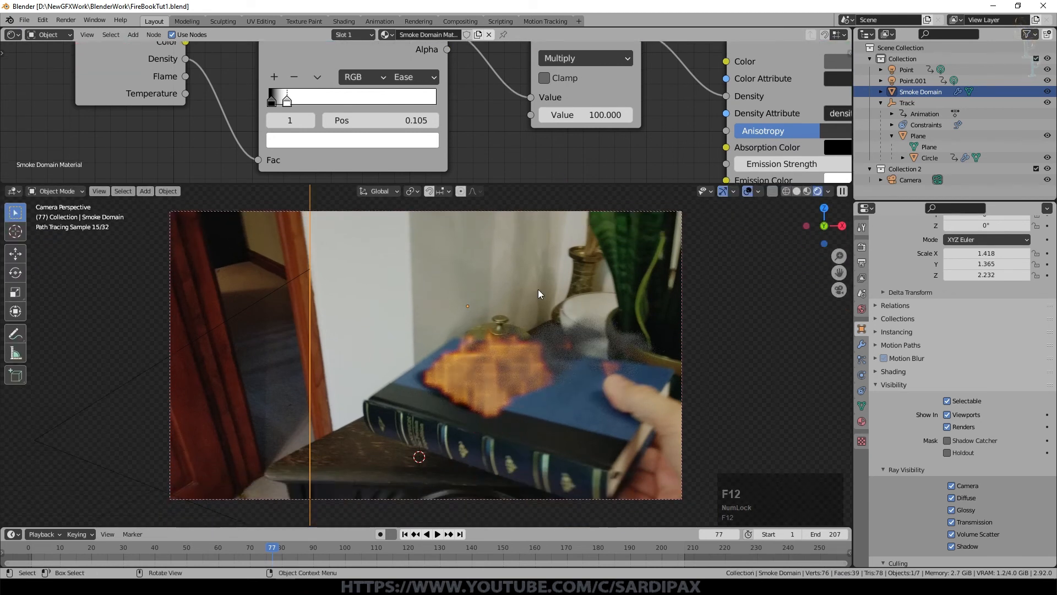
pyautogui.press('Escape')
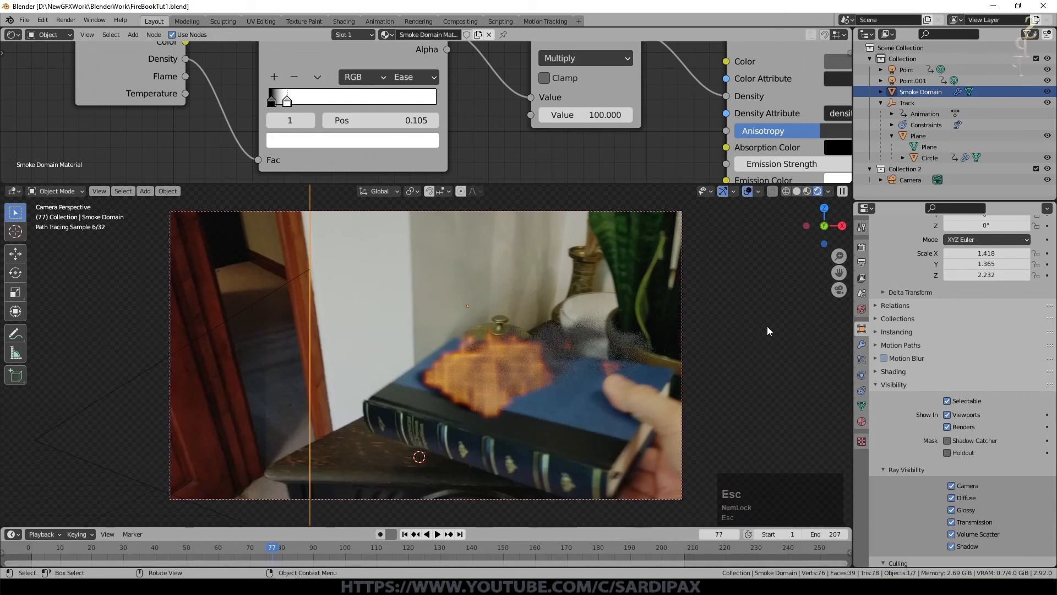
# Enable Adaptive Sampling in the Cycles render settings and check the Denoising and Advanced sampling options
pyautogui.click(862, 247)
pyautogui.scroll(-1, 939, 350)
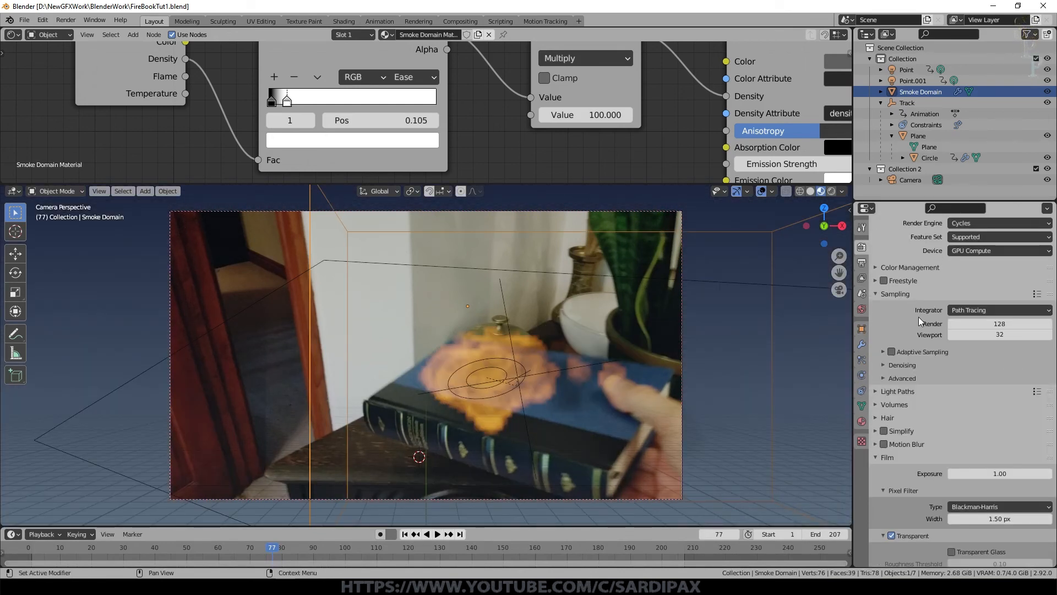
pyautogui.click(892, 356)
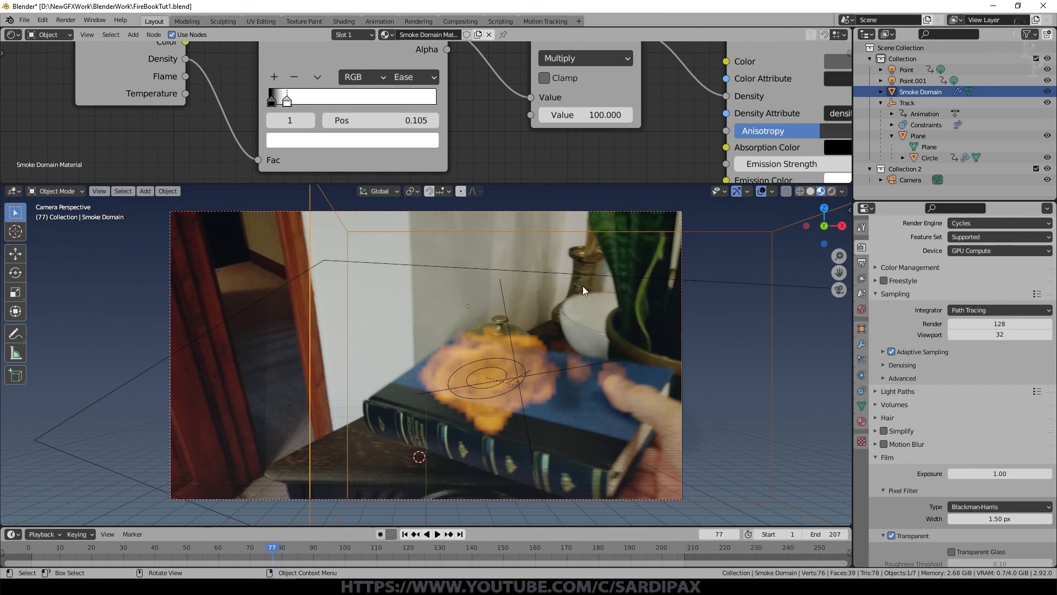
pyautogui.click(884, 365)
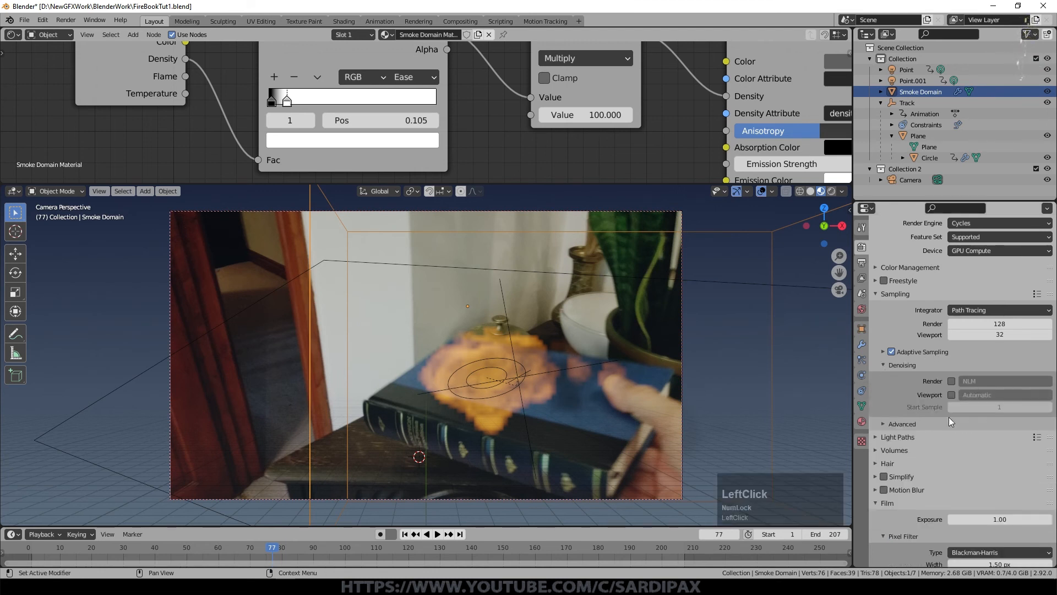
pyautogui.click(884, 365)
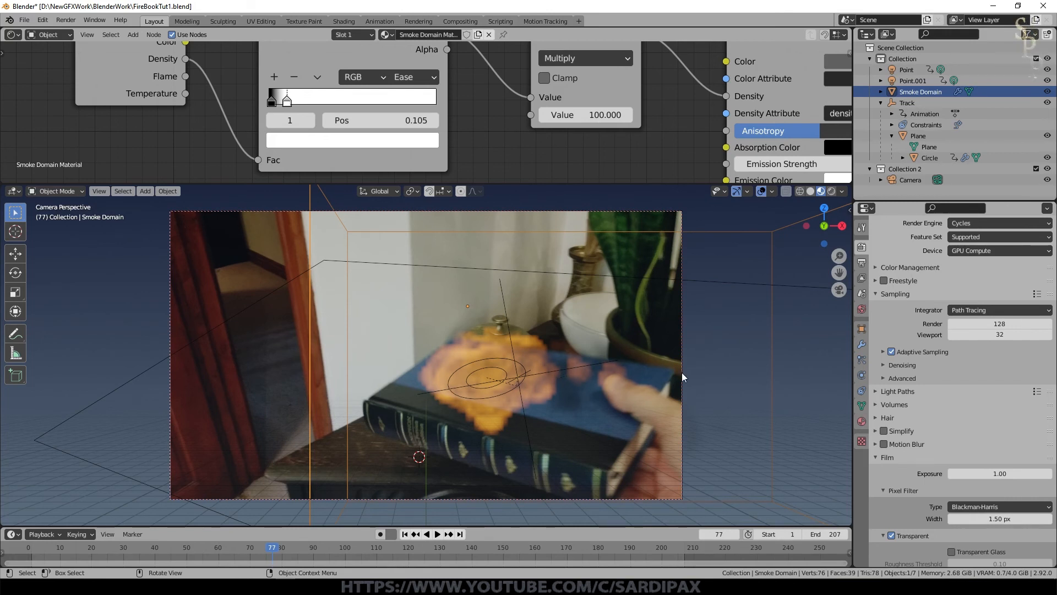
pyautogui.click(884, 379)
pyautogui.click(884, 379)
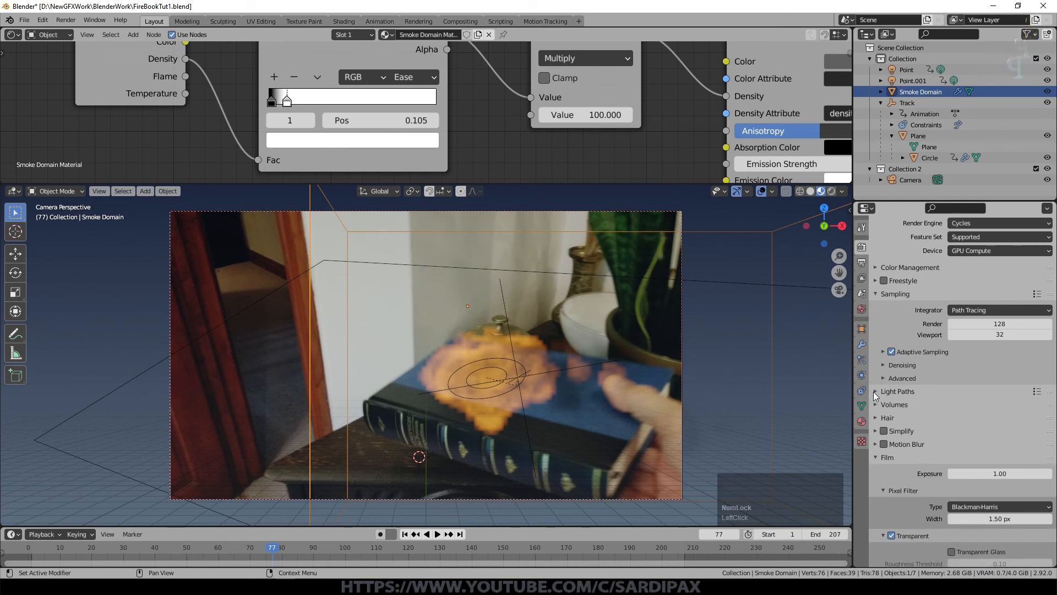
# Set the maximum volume bounces to 3 in the Light Paths settings
pyautogui.click(918, 390)
pyautogui.scroll(-3, 918, 388)
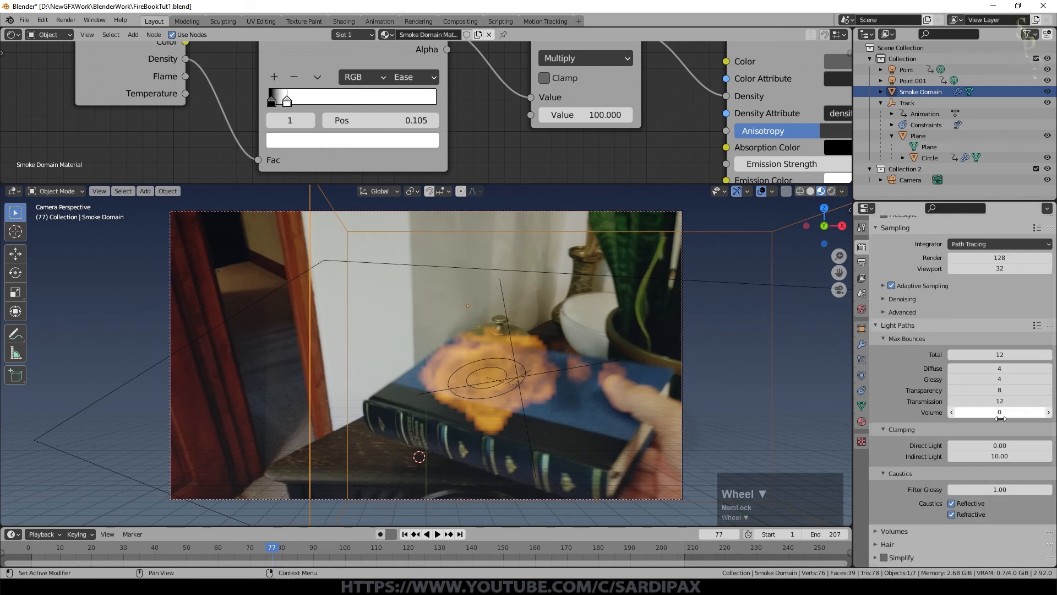
pyautogui.click(1048, 412)
pyautogui.click(1049, 412)
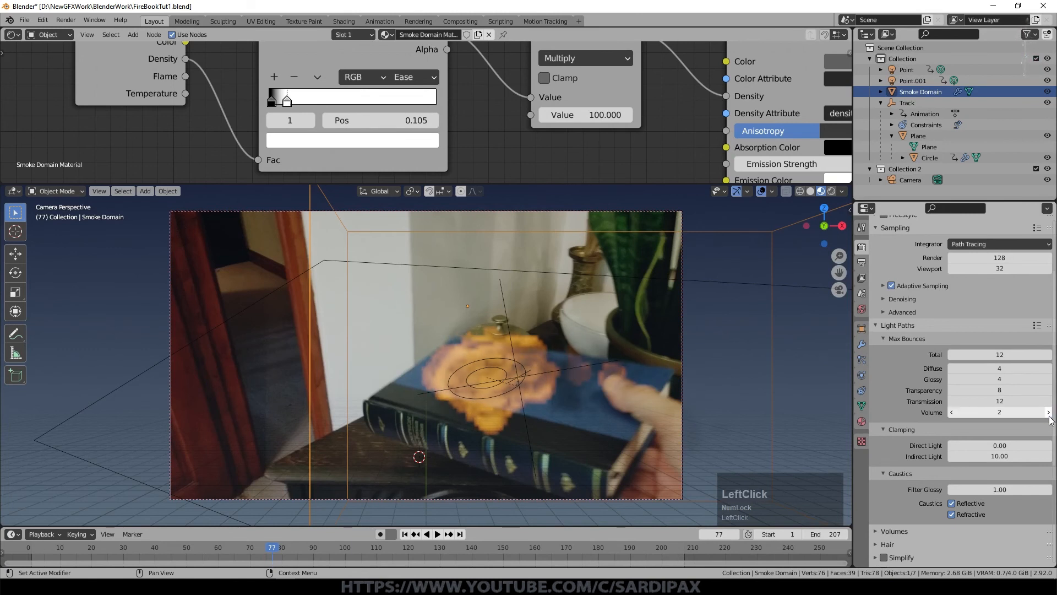
pyautogui.click(1048, 413)
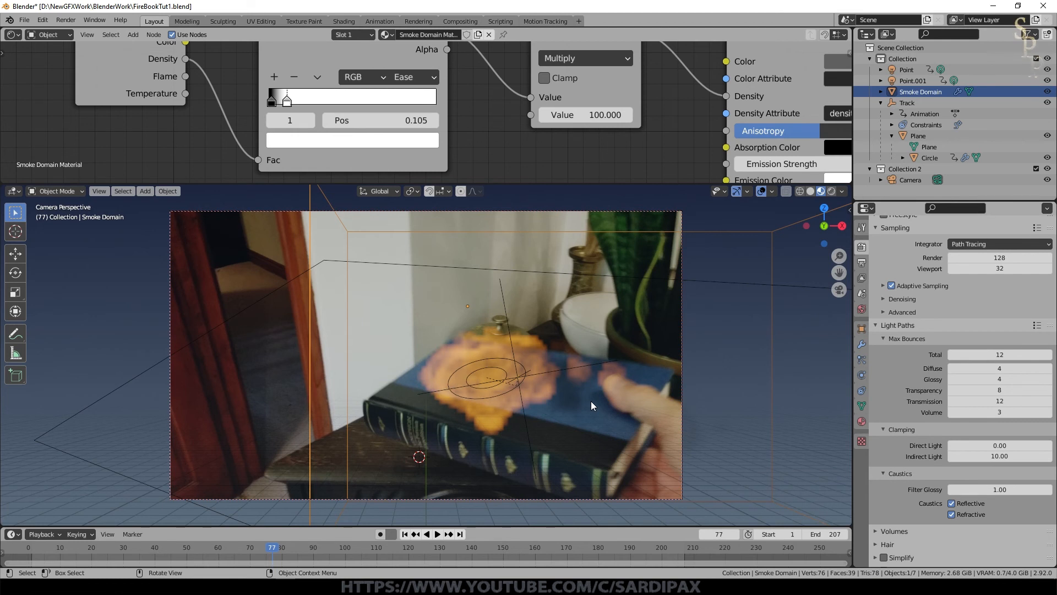
# Adjust the Principled Volume's color and move the ColorRamp's white stop to 0.164
pyautogui.scroll(-2, 676, 140)
pyautogui.click(781, 73)
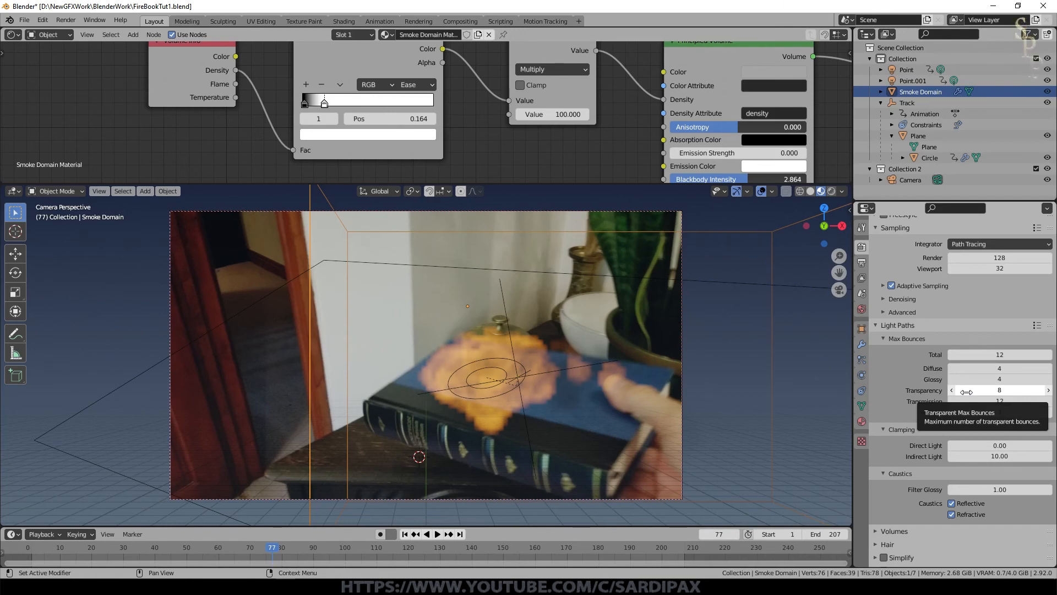
# Disable reflective and refractive caustics, and set the volume step rate for rendering to 0.5
pyautogui.click(951, 502)
pyautogui.click(952, 515)
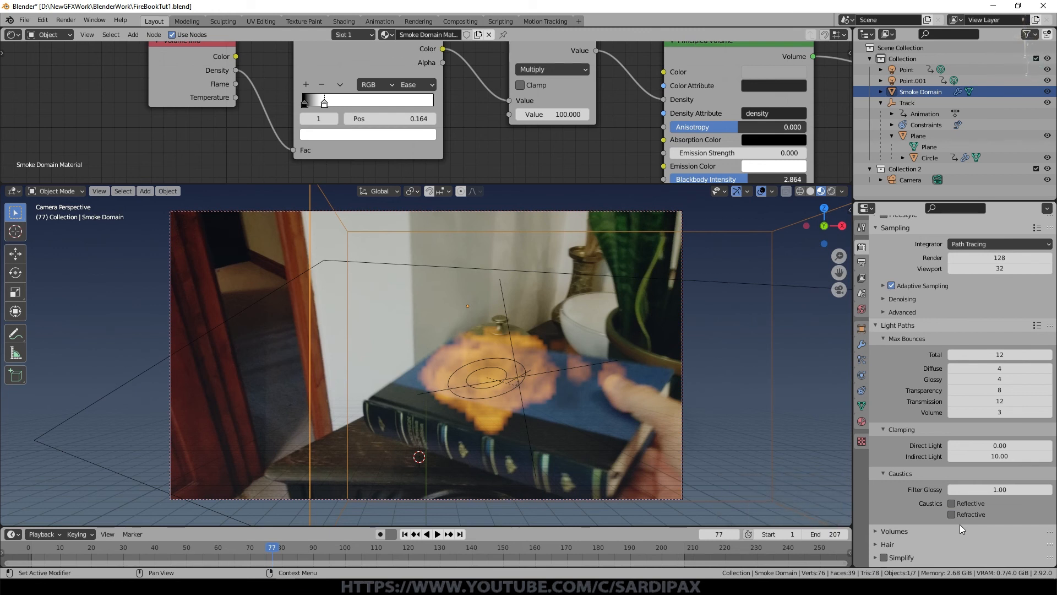
pyautogui.click(959, 528)
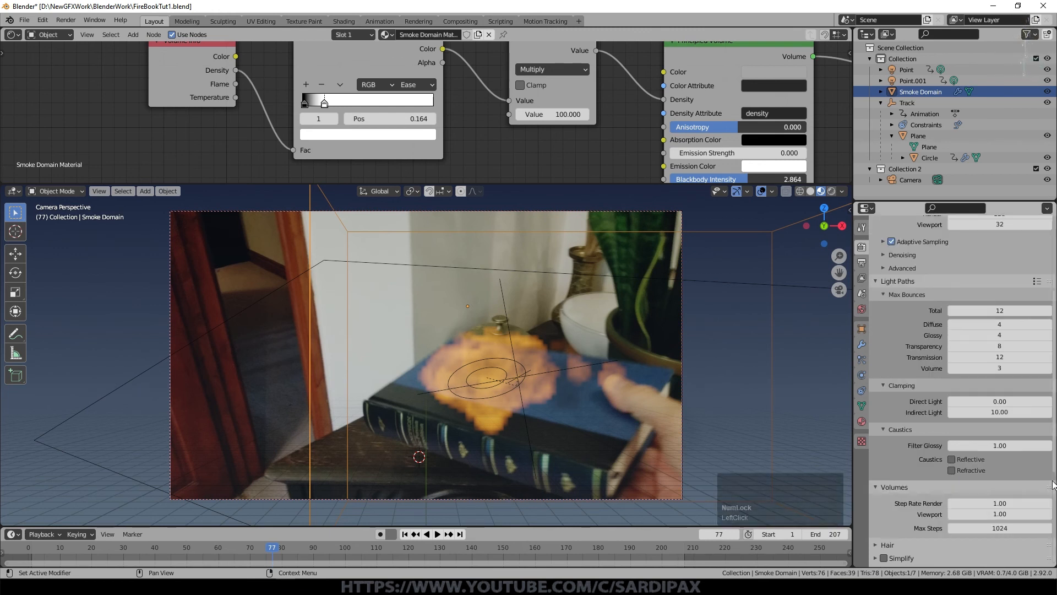
pyautogui.click(1001, 503)
pyautogui.write('0.5')
pyautogui.press('KP_Enter')
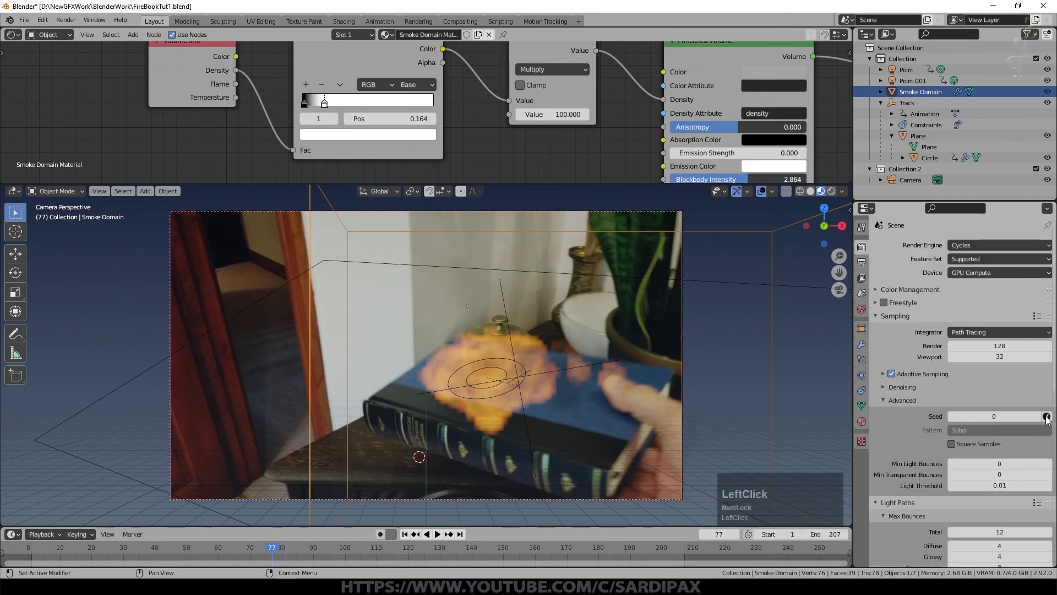
# Animate the sampling seed and set the Auto Tile Size target to 512
pyautogui.click(1047, 417)
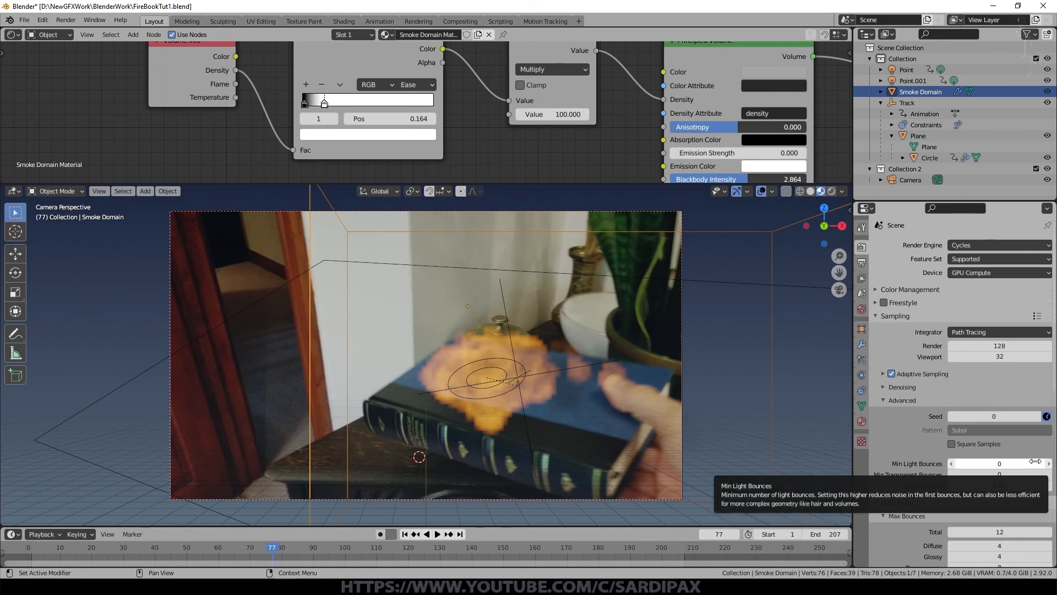
pyautogui.scroll(-15, 947, 465)
pyautogui.click(949, 440)
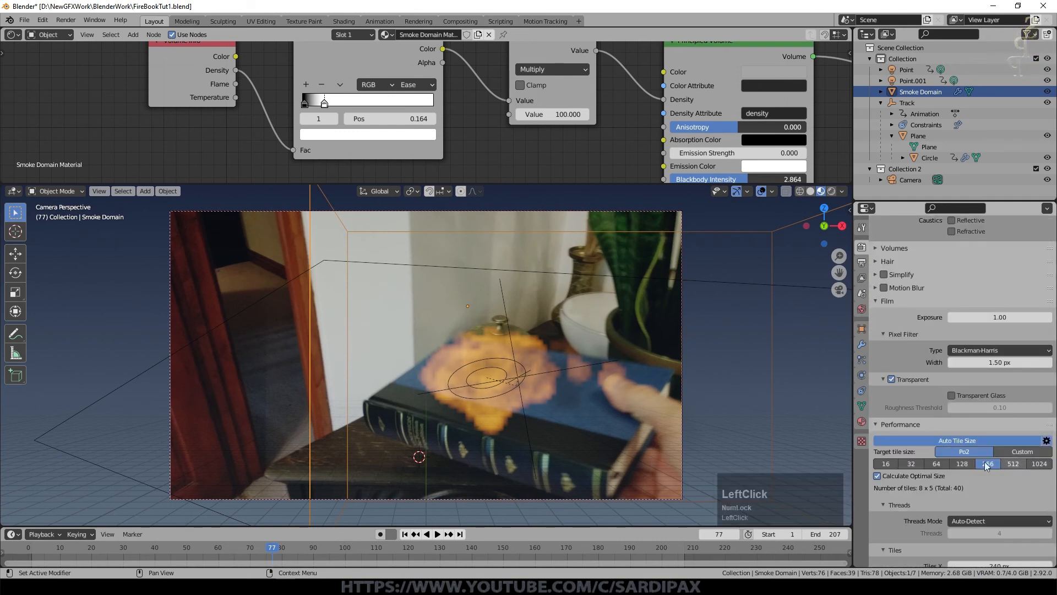
pyautogui.click(1013, 463)
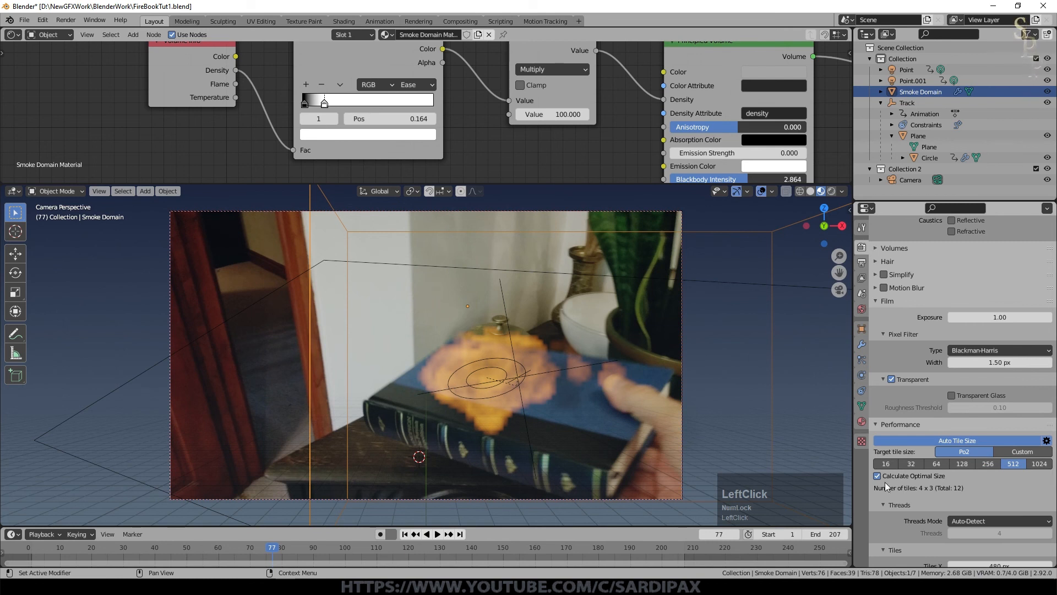
# Render frame 77 with the new settings and inspect the fire and smoke in the render result
pyautogui.scroll(-2, 633, 434)
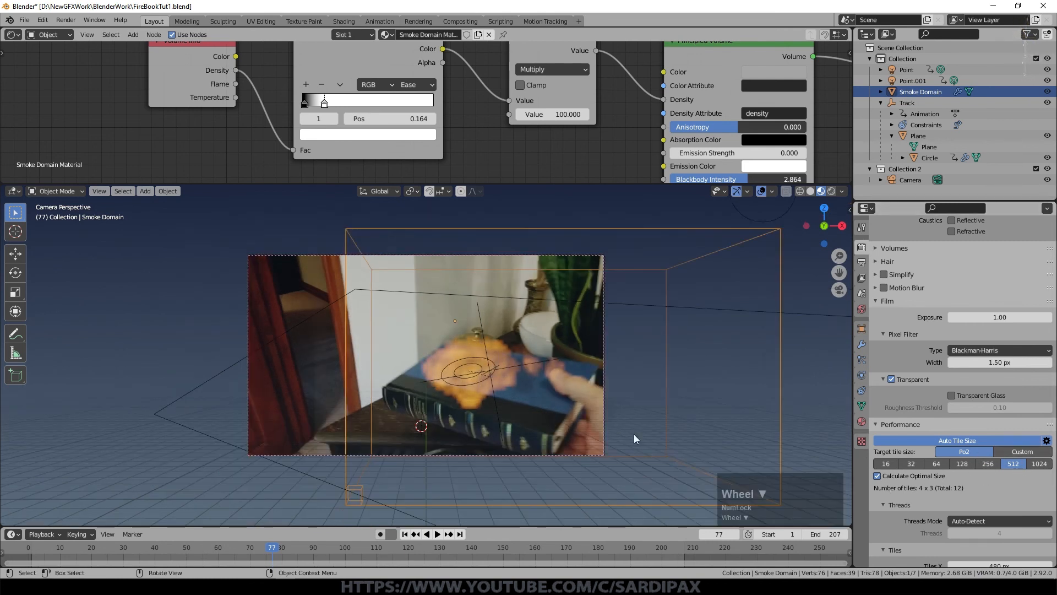
pyautogui.scroll(1, 634, 434)
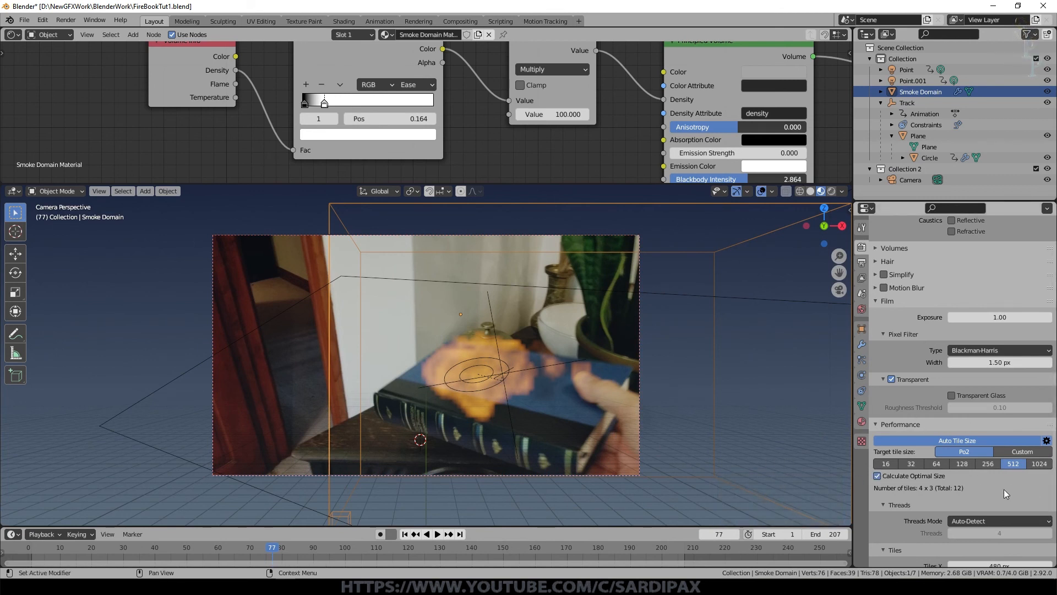
pyautogui.scroll(-3, 1003, 489)
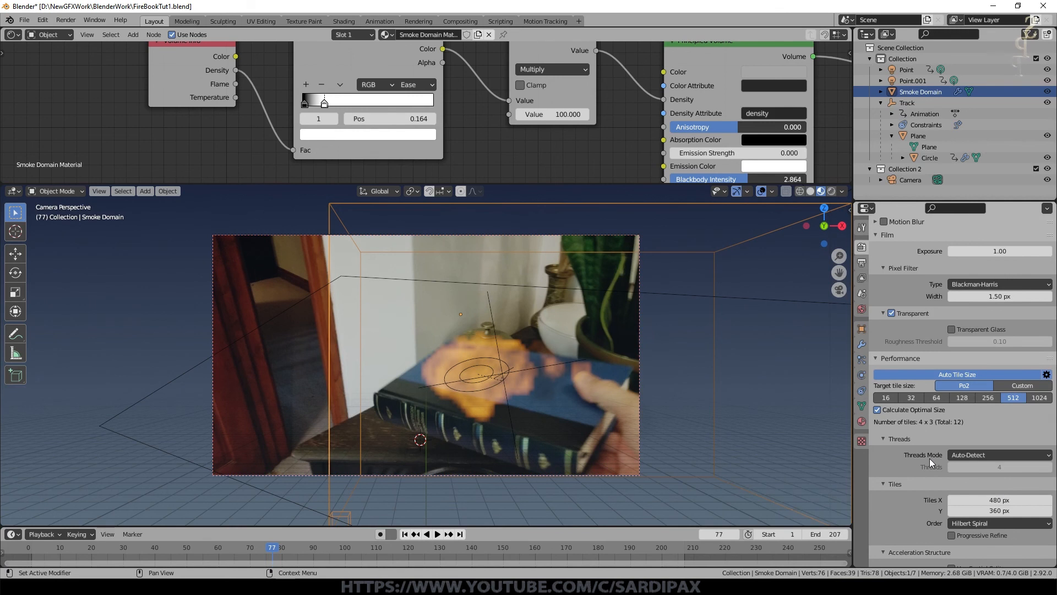
pyautogui.scroll(10, 929, 458)
pyautogui.press('F12')
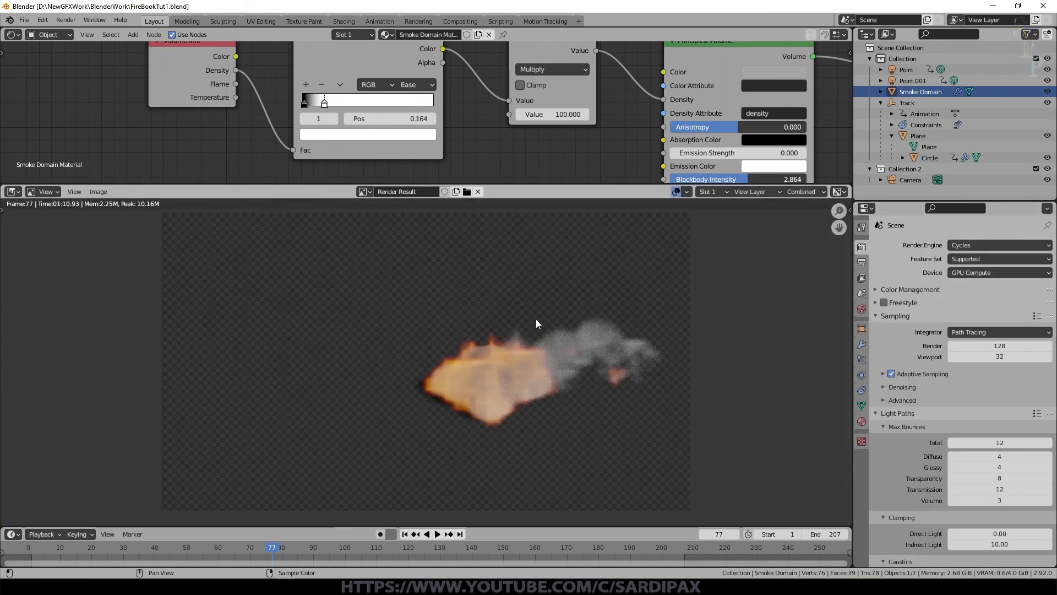
pyautogui.scroll(-1, 454, 360)
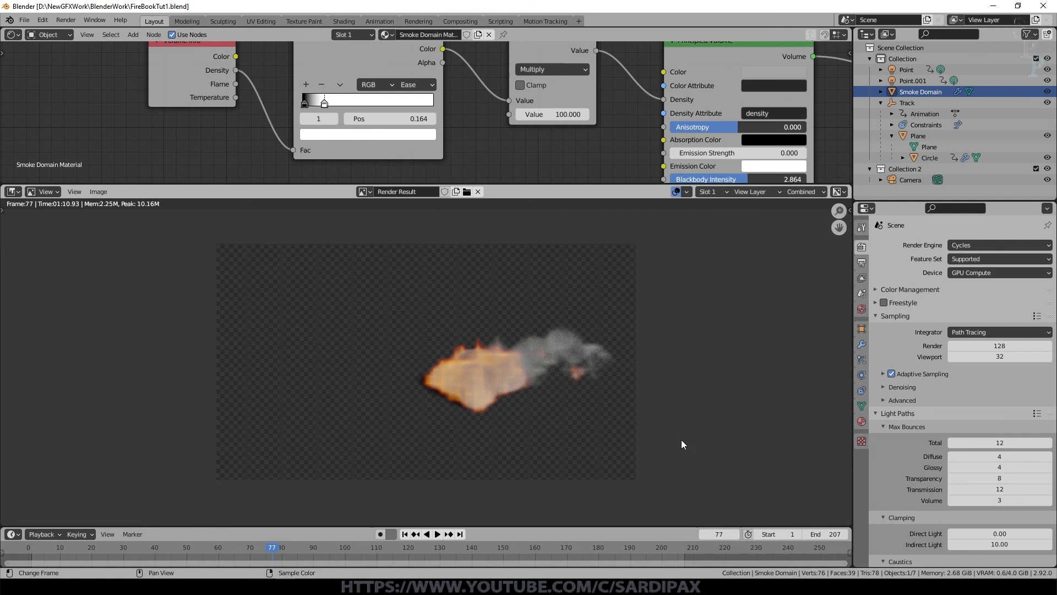
pyautogui.scroll(-1, 2, 42)
pyautogui.middleClick(2, 42)
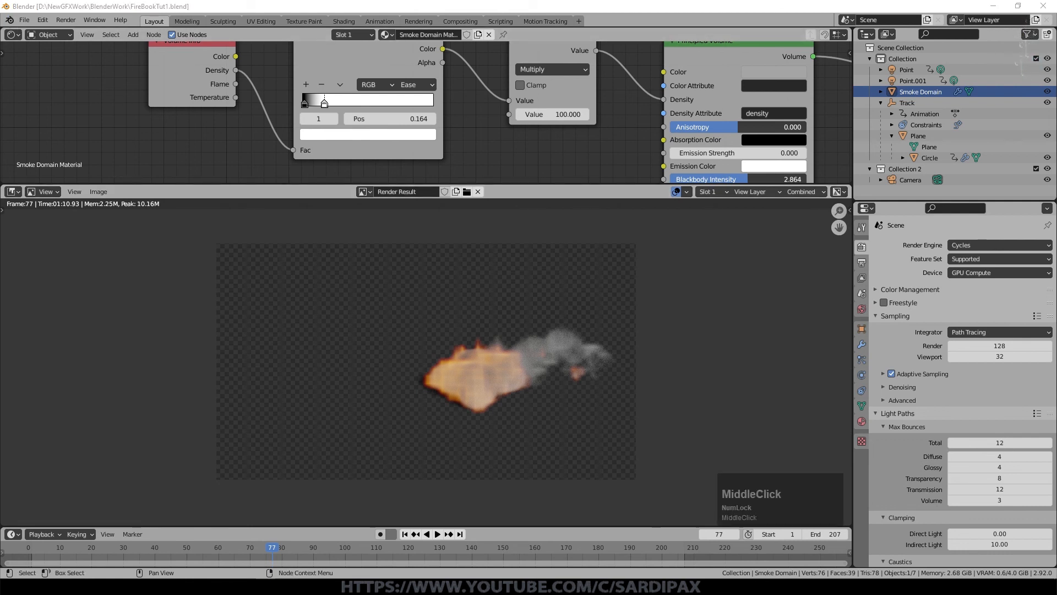
# Look at the tracked clip in the Motion Tracking workspace and return to the Layout workspace
pyautogui.click(547, 21)
pyautogui.scroll(-1, 68, 358)
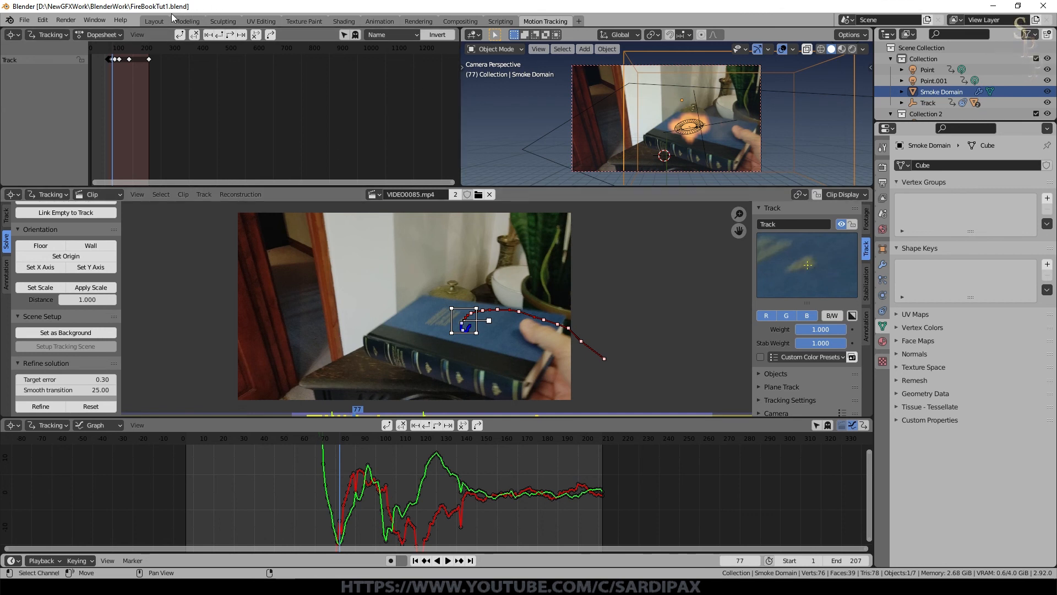
pyautogui.click(156, 21)
# Switch the shader node area to the Compositor and enable Use Nodes for the scene
pyautogui.moveTo(507, 186); pyautogui.dragTo(512, 295)
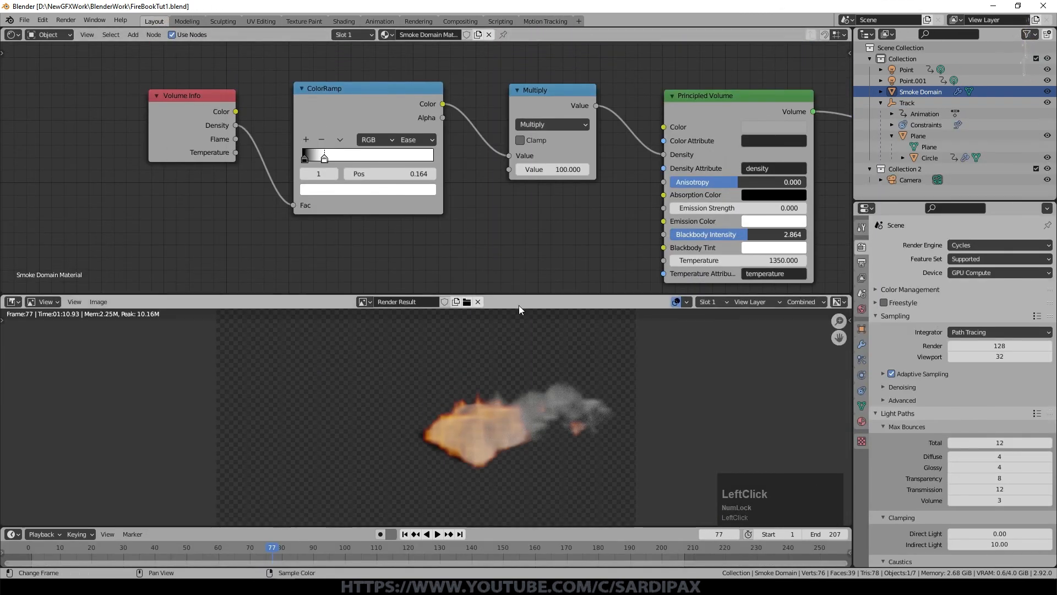
pyautogui.click(12, 34)
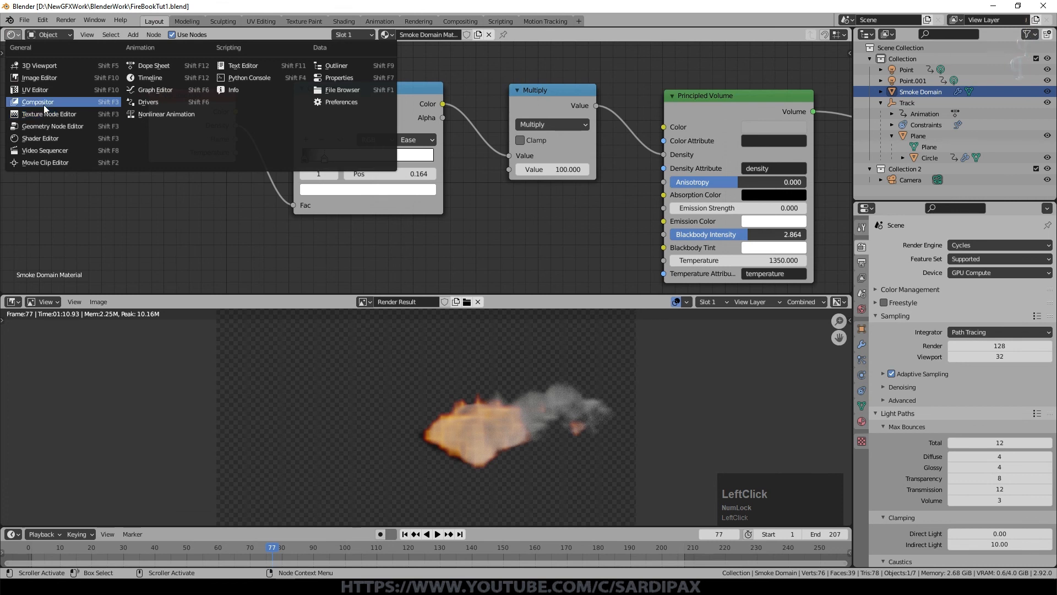
pyautogui.click(44, 104)
pyautogui.scroll(-1, 408, 153)
pyautogui.click(131, 36)
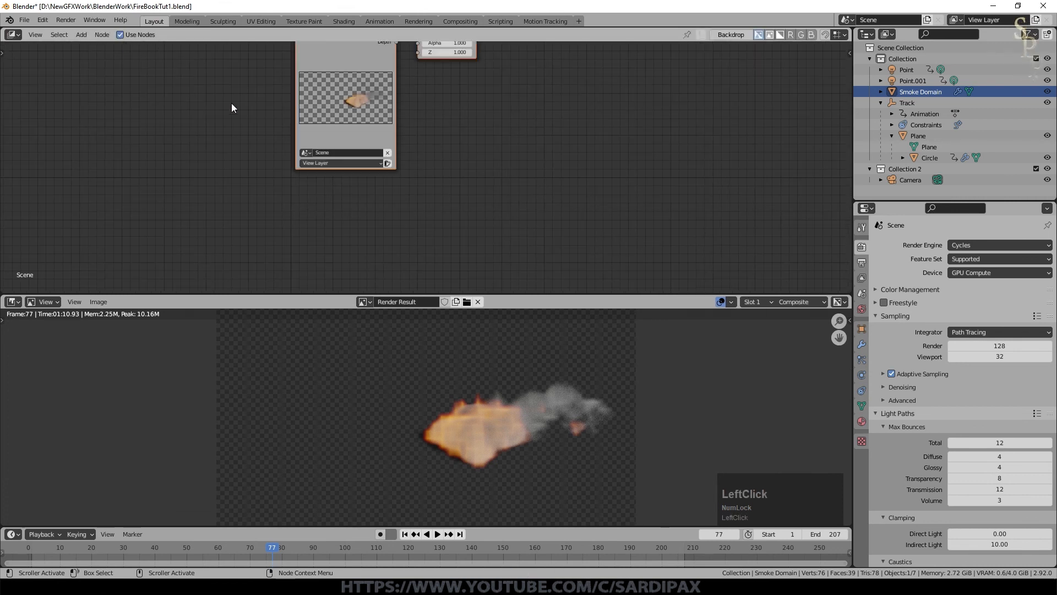
# Spread the Render Layers and Composite nodes apart to make room for more nodes between them
pyautogui.moveTo(470, 155); pyautogui.dragTo(458, 240, button='middle')
pyautogui.click(328, 106)
pyautogui.moveTo(340, 103); pyautogui.dragTo(193, 84)
pyautogui.moveTo(440, 97); pyautogui.dragTo(593, 104)
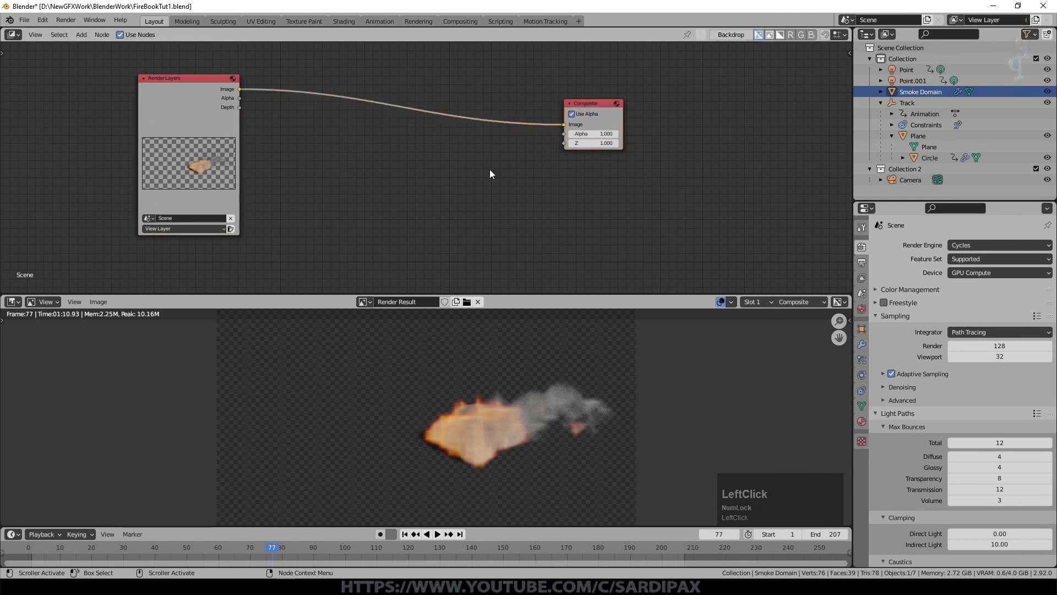
pyautogui.scroll(1, 407, 135)
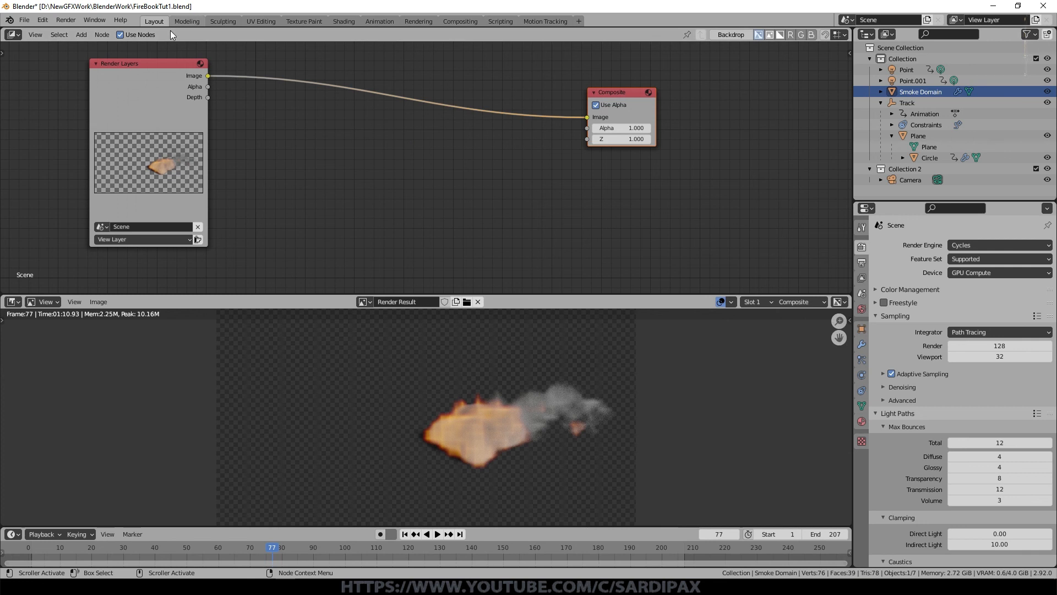
pyautogui.scroll(2, 264, 83)
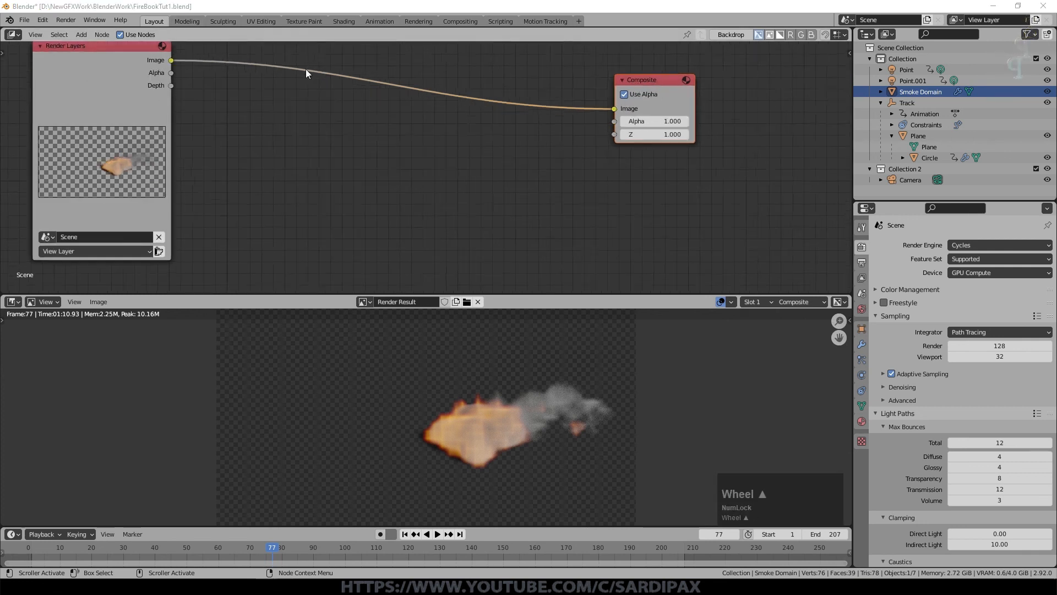
# Add a Movie Clip input node beside the Render Layers node and assign the clip VIDEO0085.mp4 to it
pyautogui.click(86, 38)
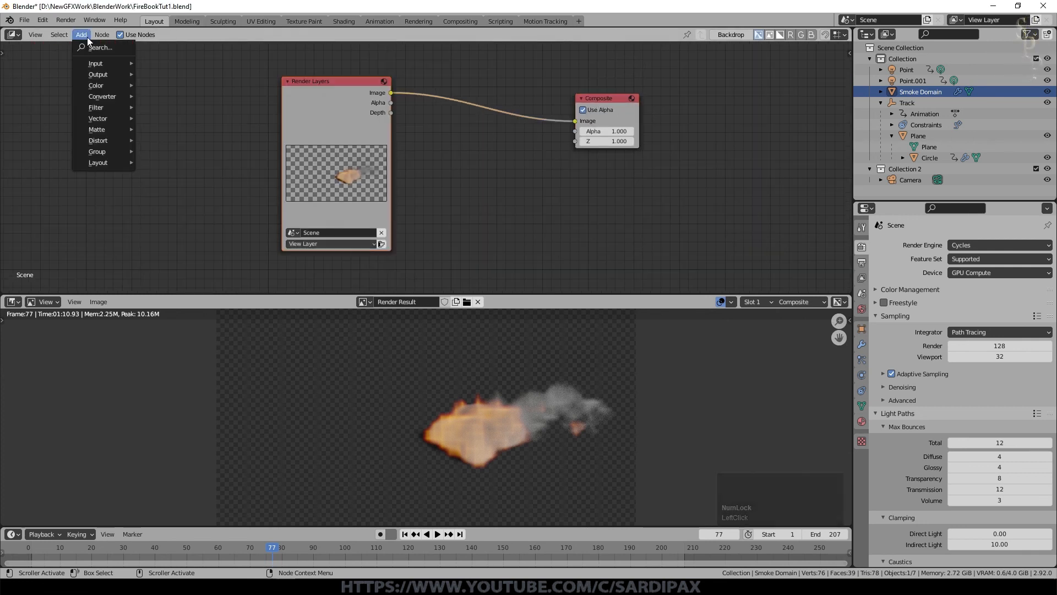
pyautogui.moveTo(98, 64)
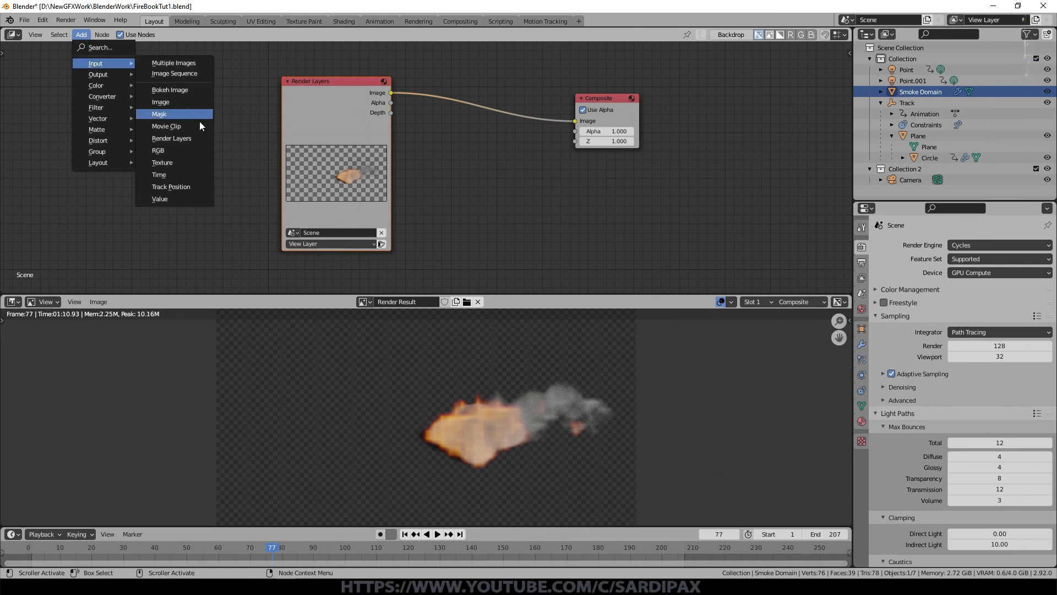
pyautogui.click(187, 127)
pyautogui.click(119, 78)
pyautogui.click(222, 212)
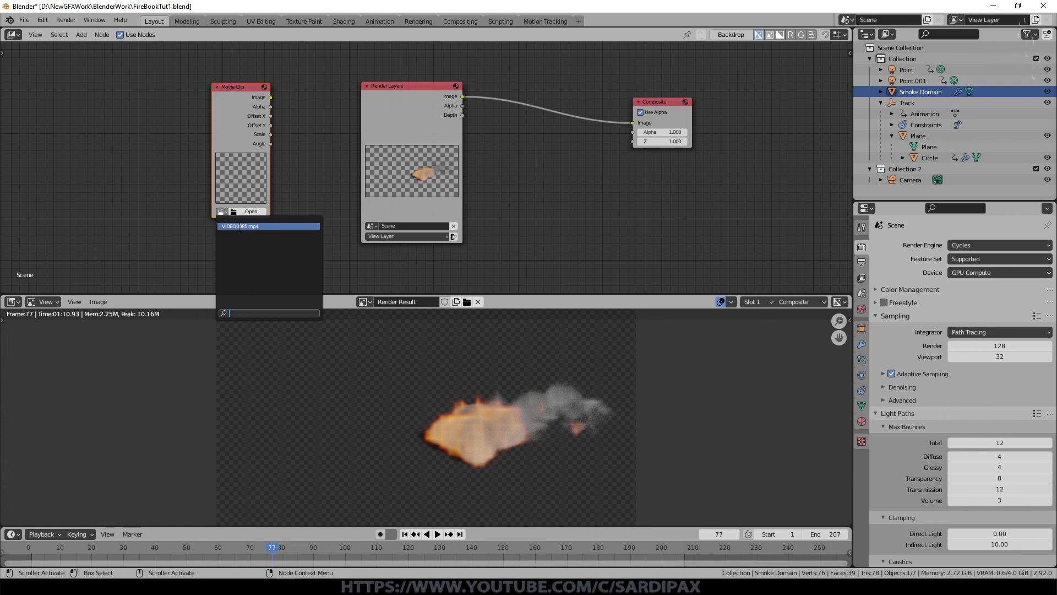
pyautogui.click(268, 225)
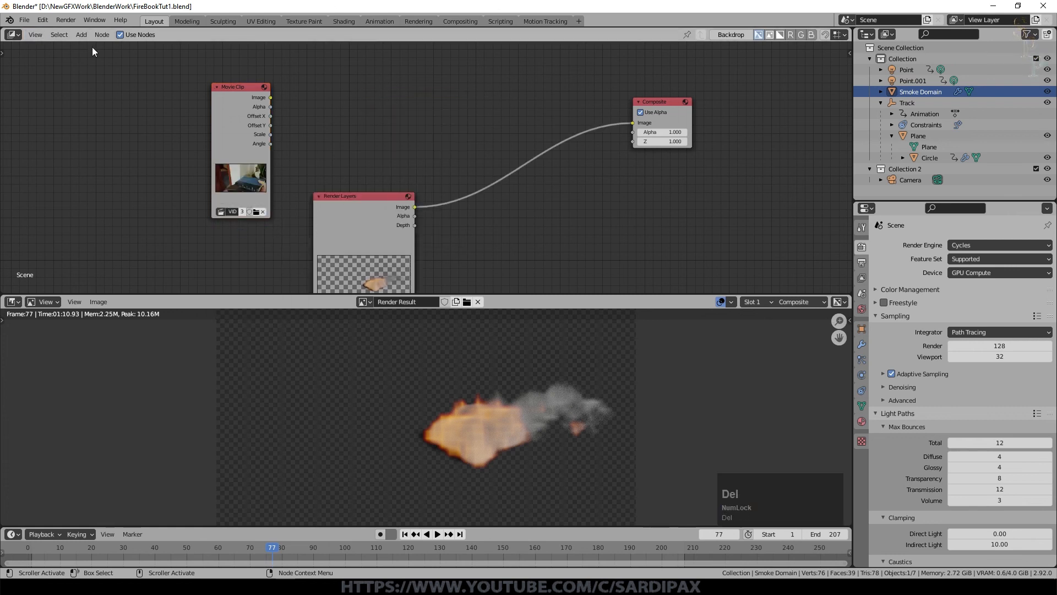
# Add an Alpha Over node before the Composite node, and place the Movie Clip node above the Render Layers node
pyautogui.click(81, 34)
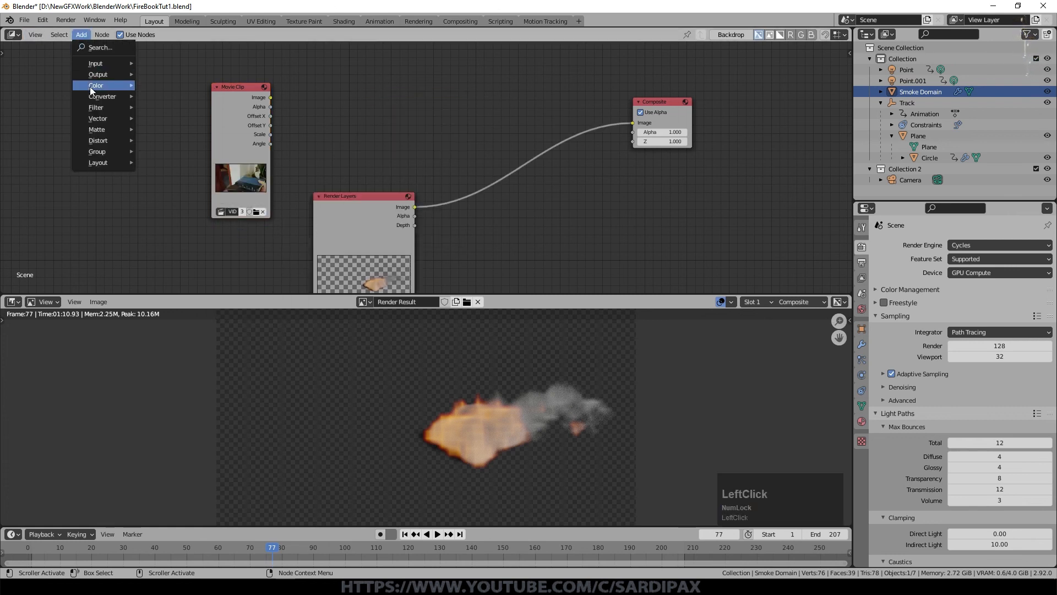
pyautogui.moveTo(99, 85)
pyautogui.click(149, 87)
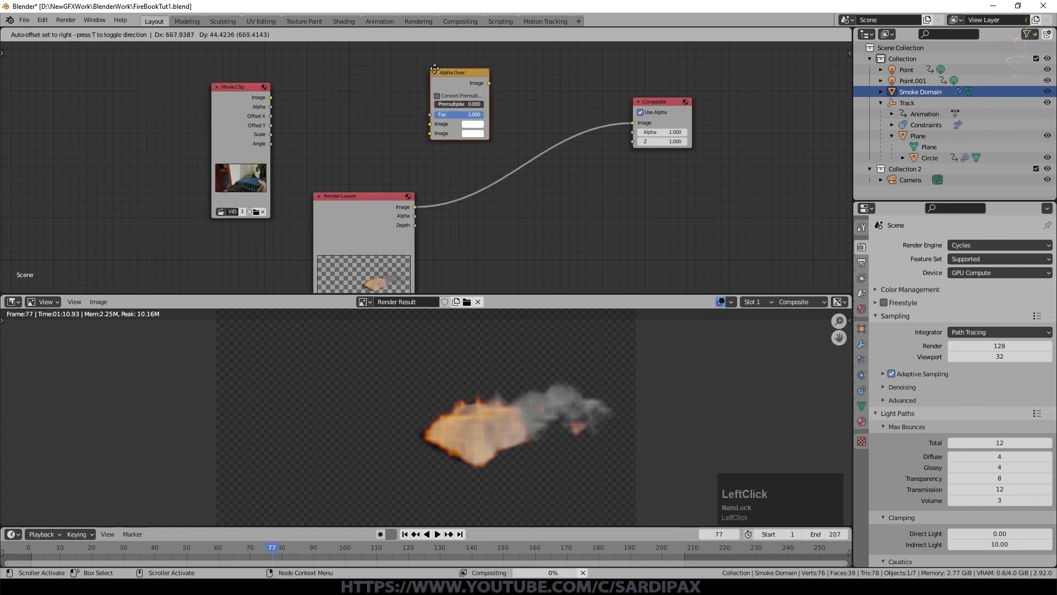
pyautogui.click(470, 74)
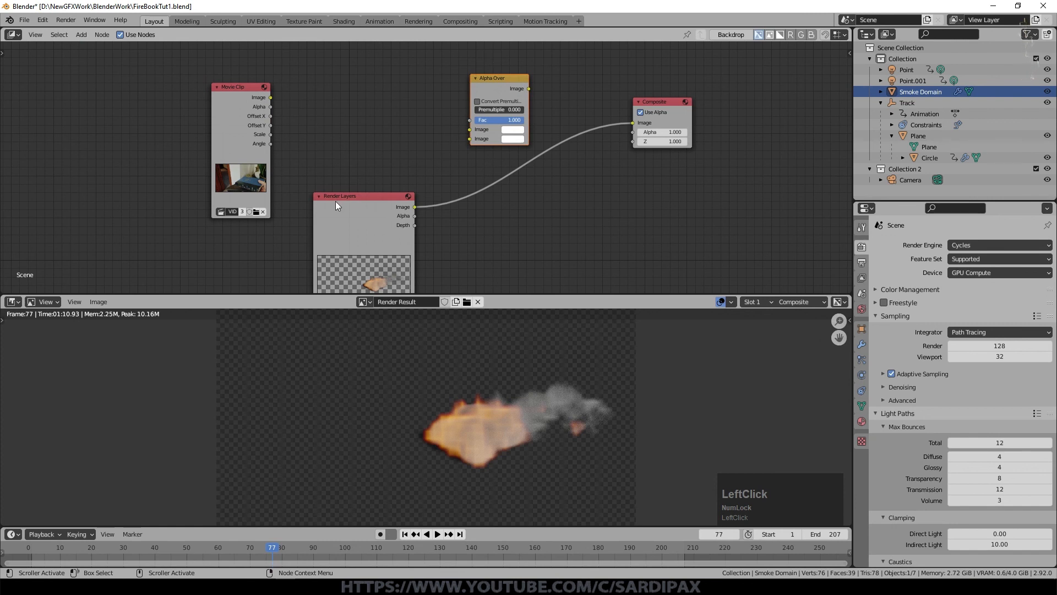
pyautogui.moveTo(245, 89); pyautogui.dragTo(245, 57)
pyautogui.moveTo(357, 199); pyautogui.dragTo(295, 175)
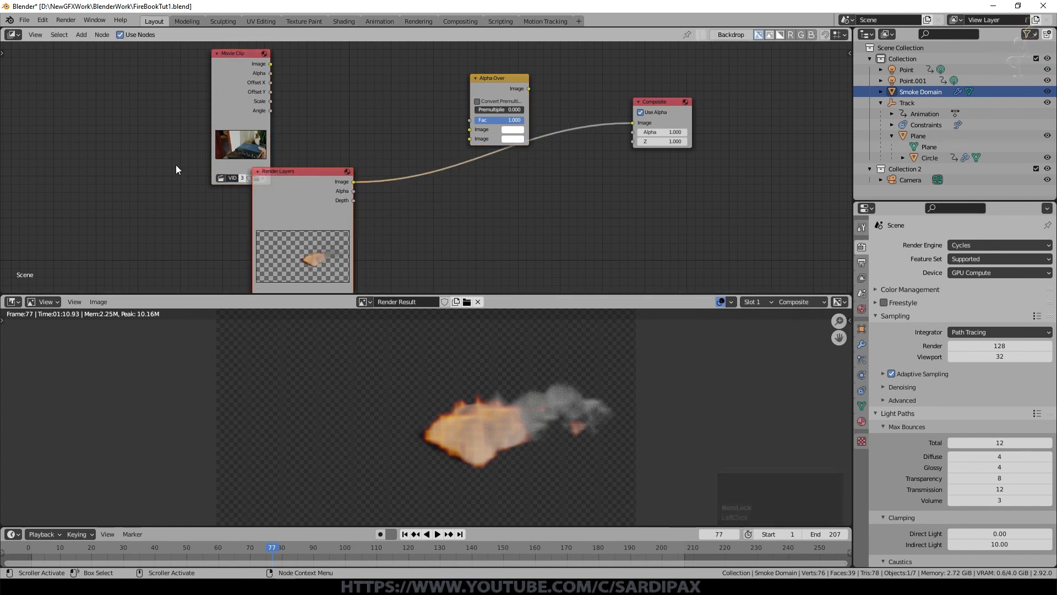
# Connect Movie Clip to Alpha Over's first image input, Render Layers to its second, and the Alpha Over output to Composite
pyautogui.moveTo(353, 181); pyautogui.dragTo(472, 139)
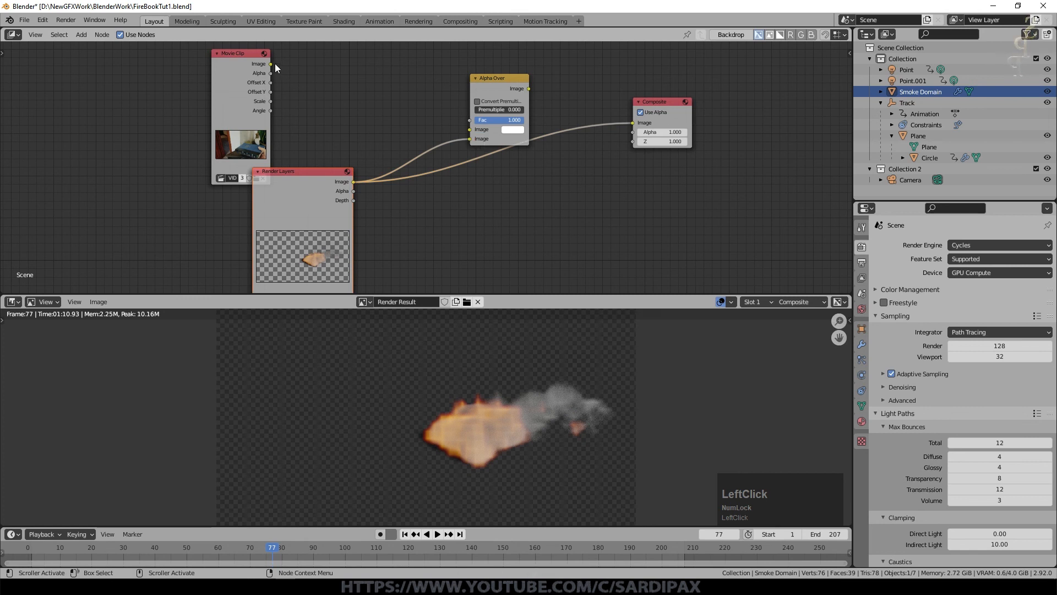
pyautogui.moveTo(270, 63); pyautogui.dragTo(471, 129)
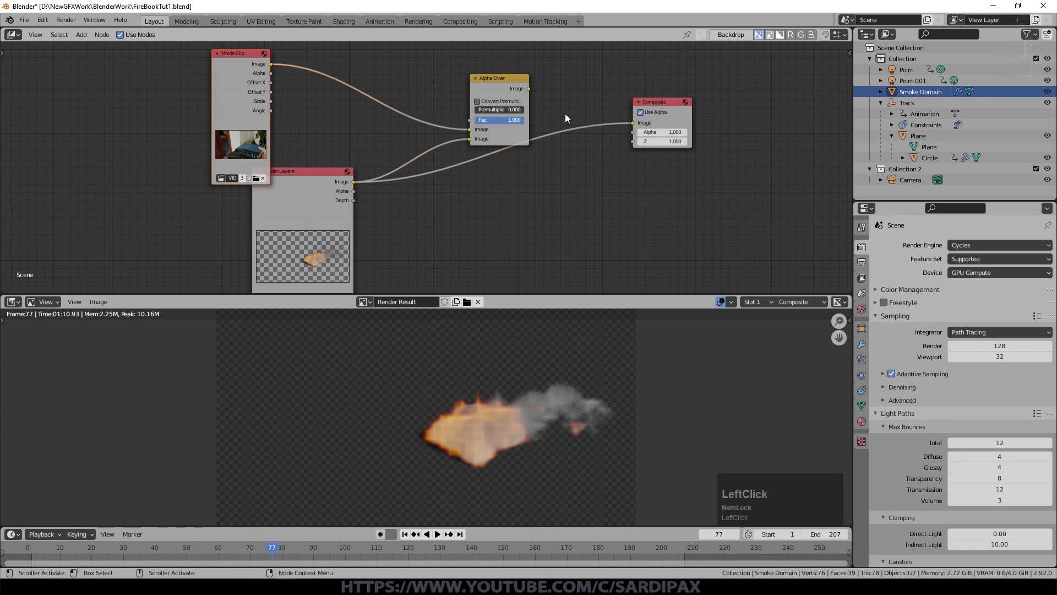
pyautogui.moveTo(529, 89); pyautogui.dragTo(633, 123)
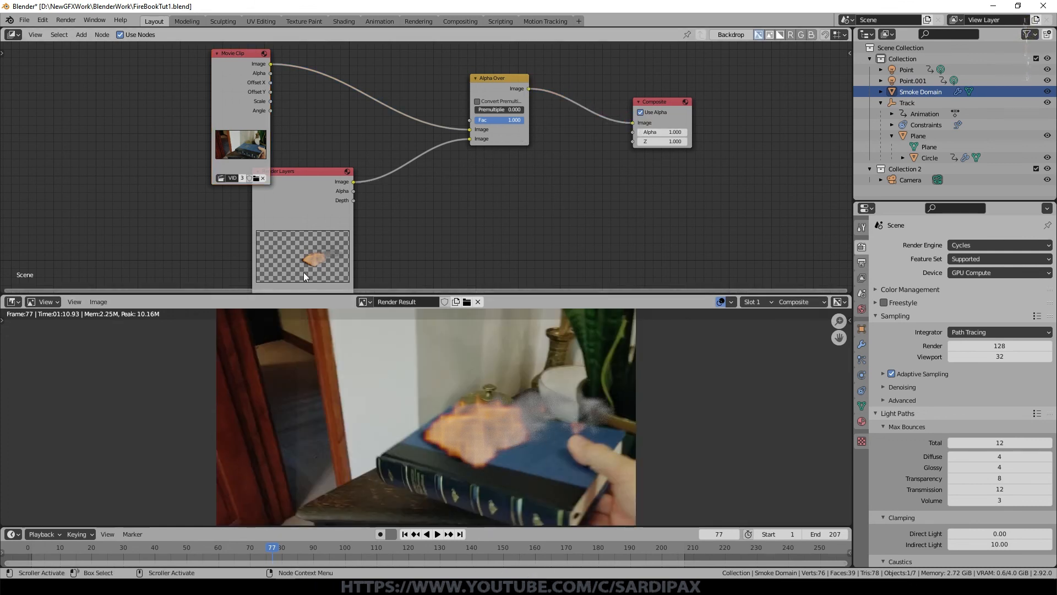
# Insert a Scale node between Movie Clip and Alpha Over, and set its scaling to Render Size
pyautogui.click(81, 34)
pyautogui.moveTo(124, 141)
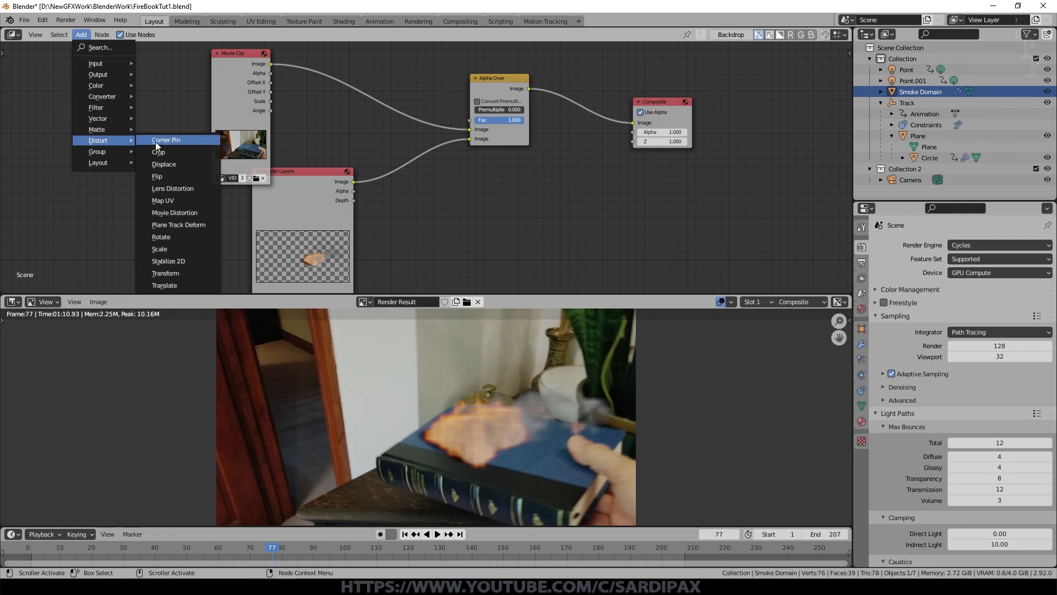
pyautogui.click(159, 249)
pyautogui.click(366, 80)
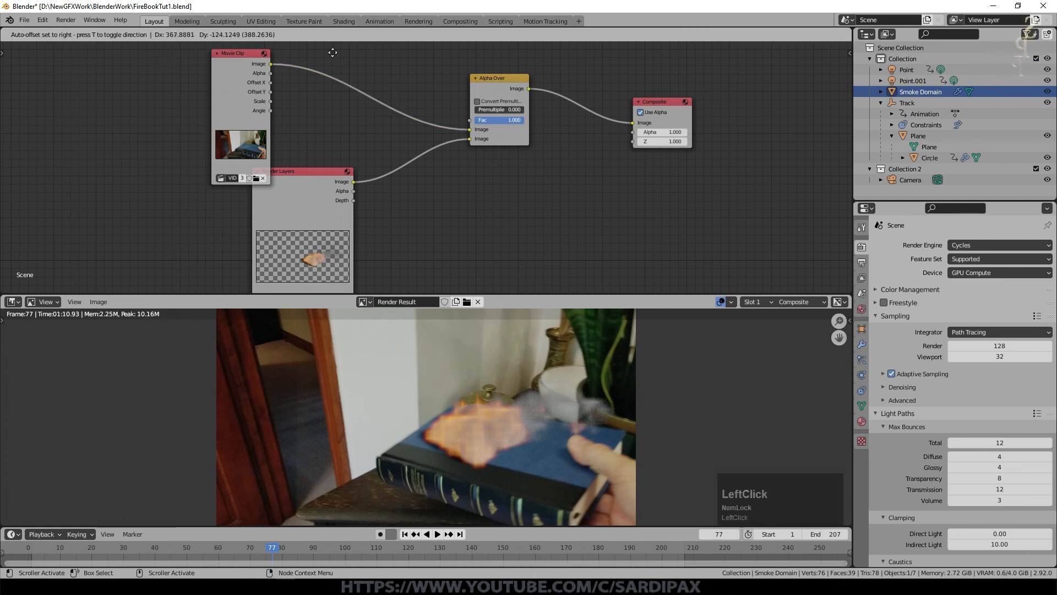
pyautogui.click(374, 94)
pyautogui.click(375, 130)
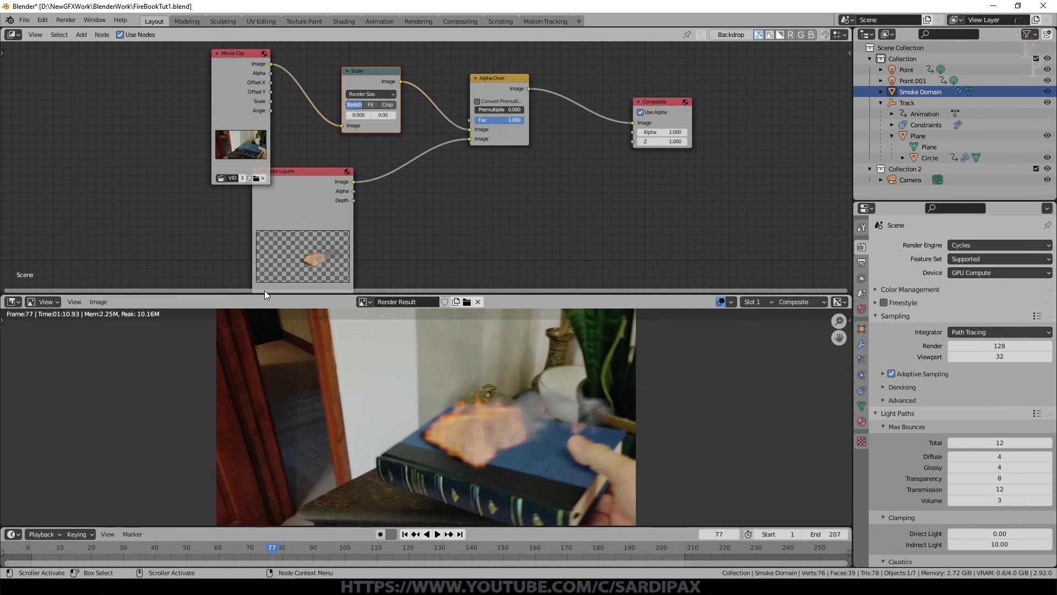
# Reposition the Movie Clip and Scale nodes so nothing overlaps, and widen the Alpha Over node to show its full option names
pyautogui.moveTo(233, 56); pyautogui.dragTo(194, 71)
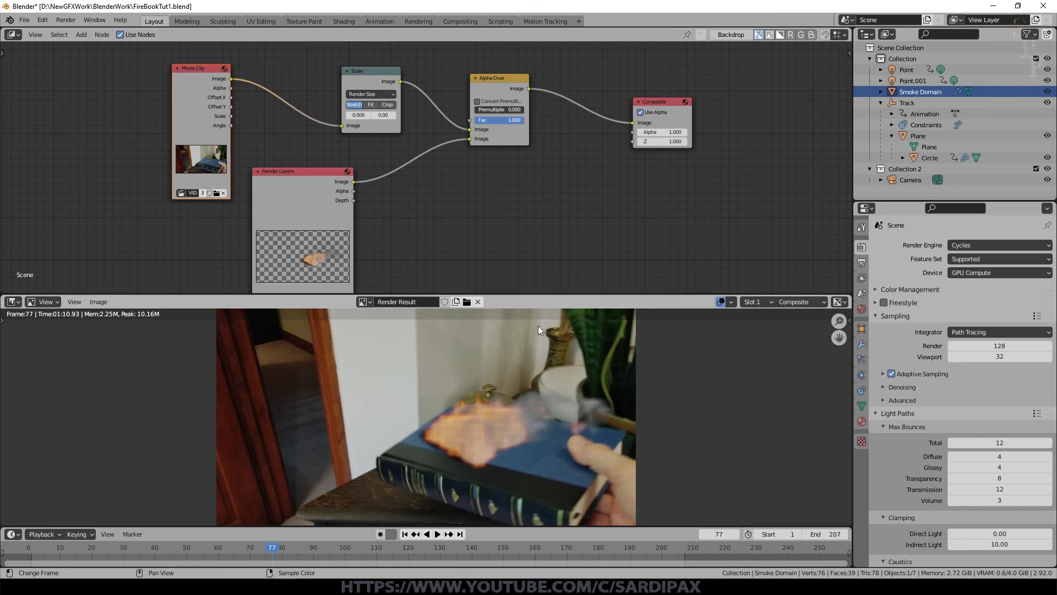
pyautogui.moveTo(377, 70); pyautogui.dragTo(360, 68)
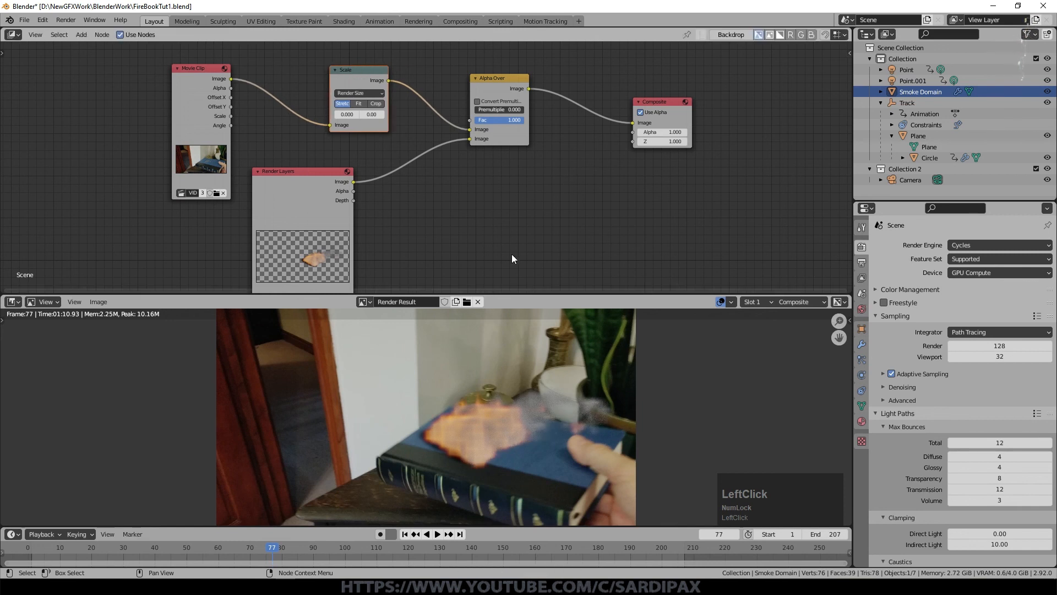
pyautogui.scroll(2, 567, 405)
pyautogui.moveTo(530, 84); pyautogui.dragTo(573, 74)
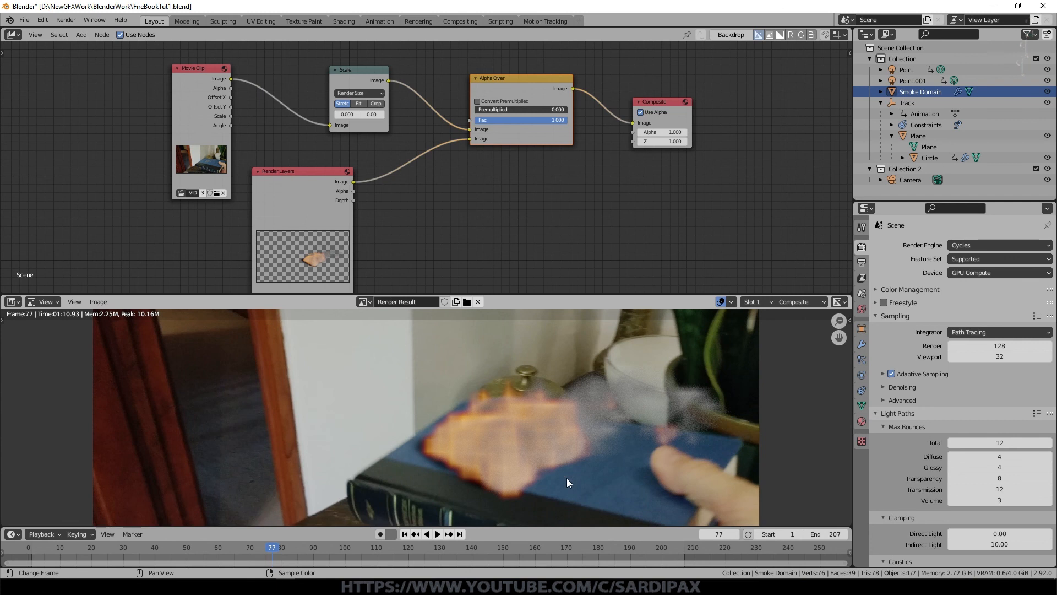
# Try Convert Premultiplied on the Alpha Over node to compare the fire's edges, and switch it off again
pyautogui.click(477, 102)
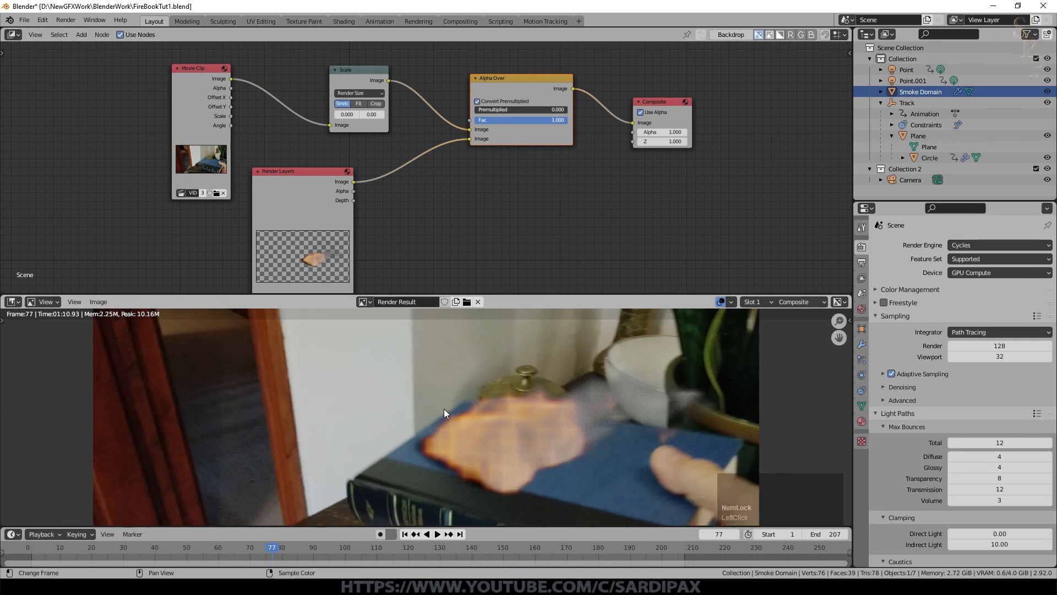
pyautogui.moveTo(561, 110); pyautogui.dragTo(505, 110)
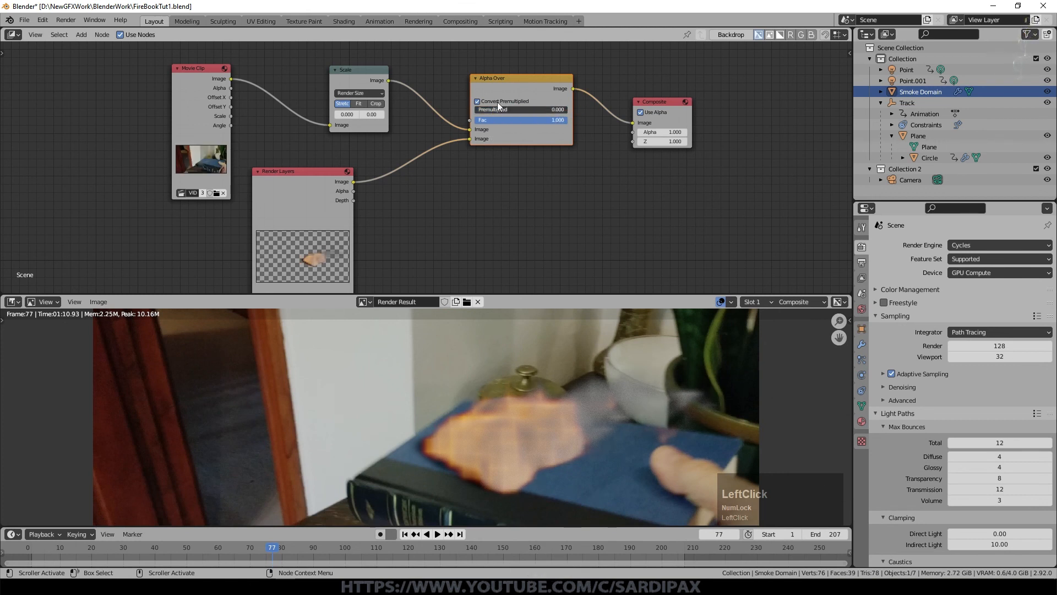
pyautogui.click(478, 101)
# Move the Composite node farther from Alpha Over and the Render Layers node lower beneath the Movie Clip node
pyautogui.scroll(3, 637, 373)
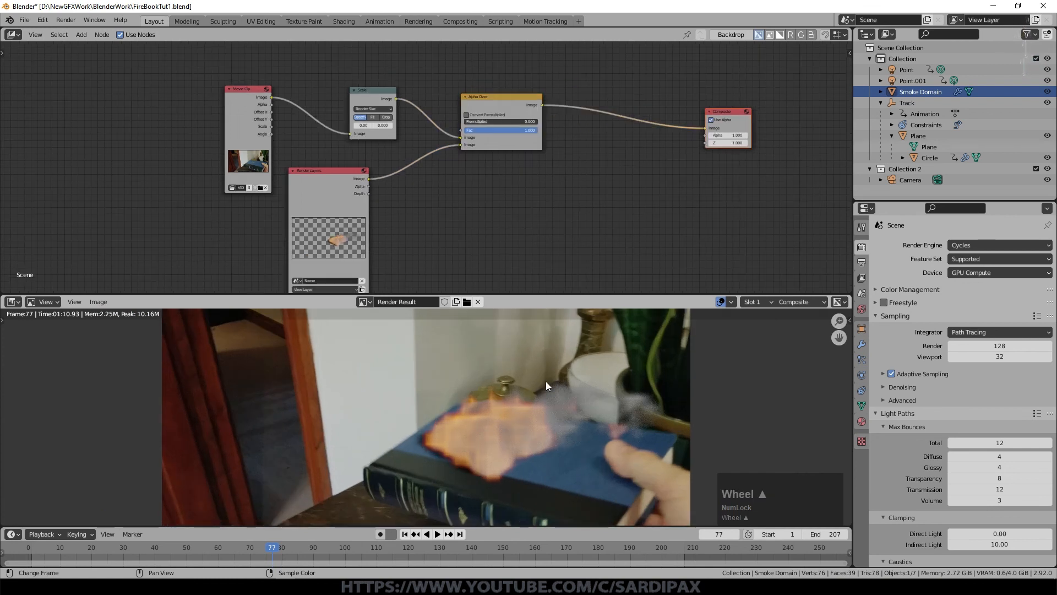
pyautogui.moveTo(310, 184); pyautogui.dragTo(284, 209)
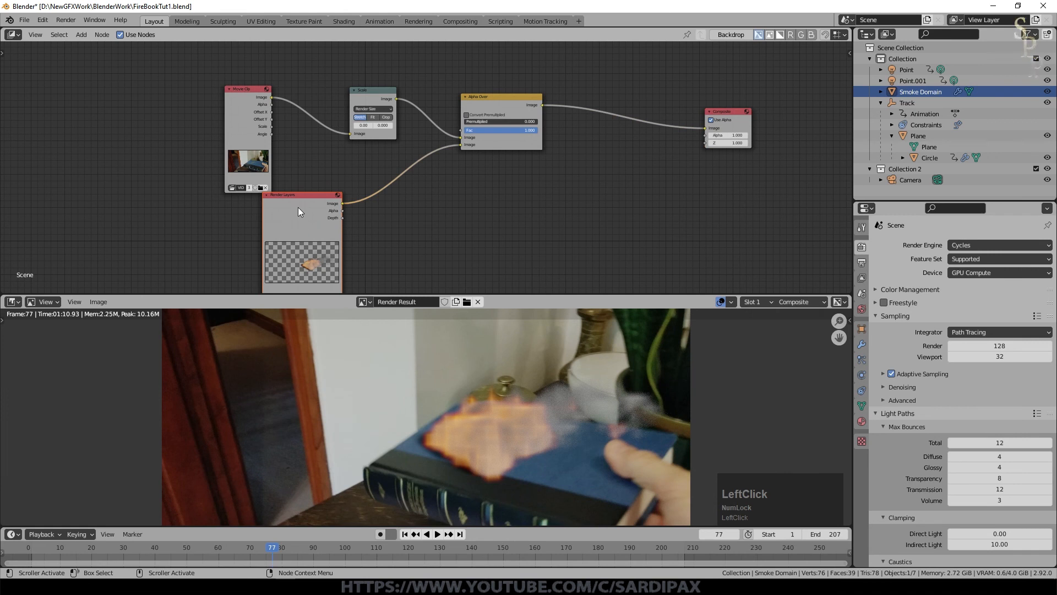
# Go to frame 89 and render it to check the fire composited over the book footage
pyautogui.moveTo(276, 548); pyautogui.dragTo(311, 553)
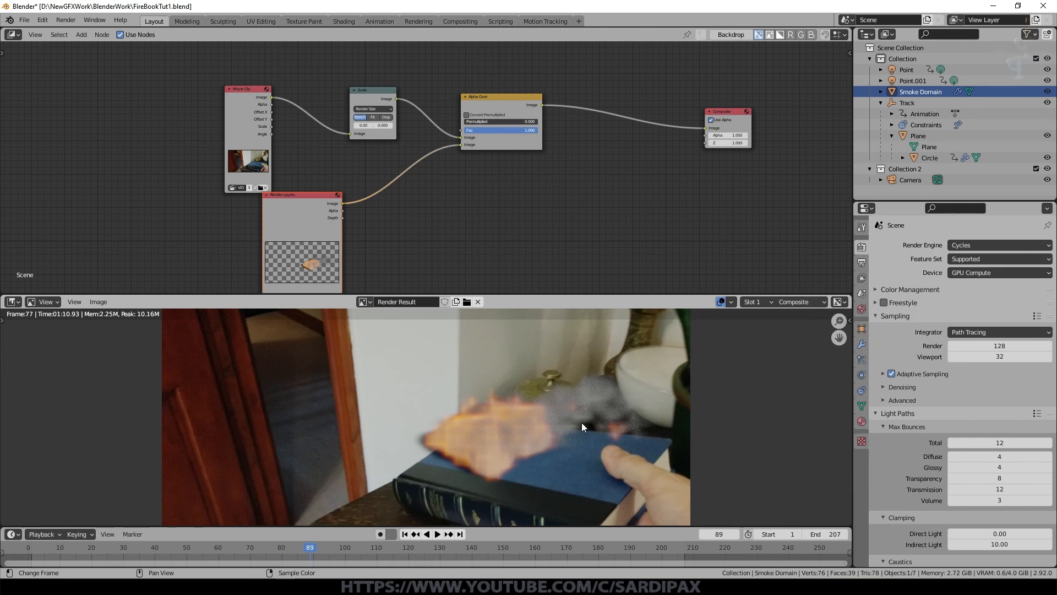
pyautogui.press('F12')
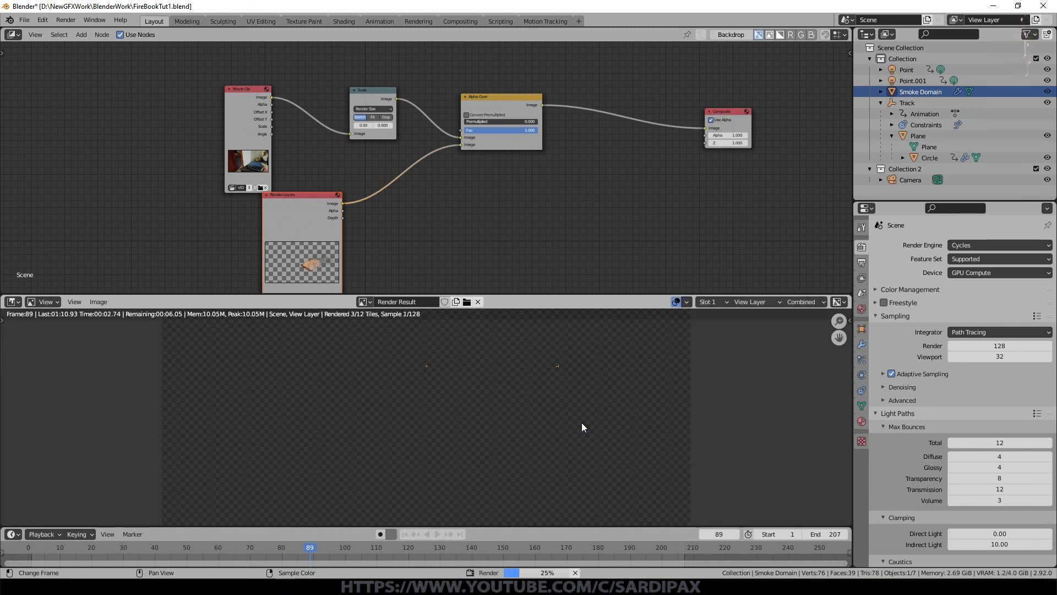
pyautogui.press('Escape')
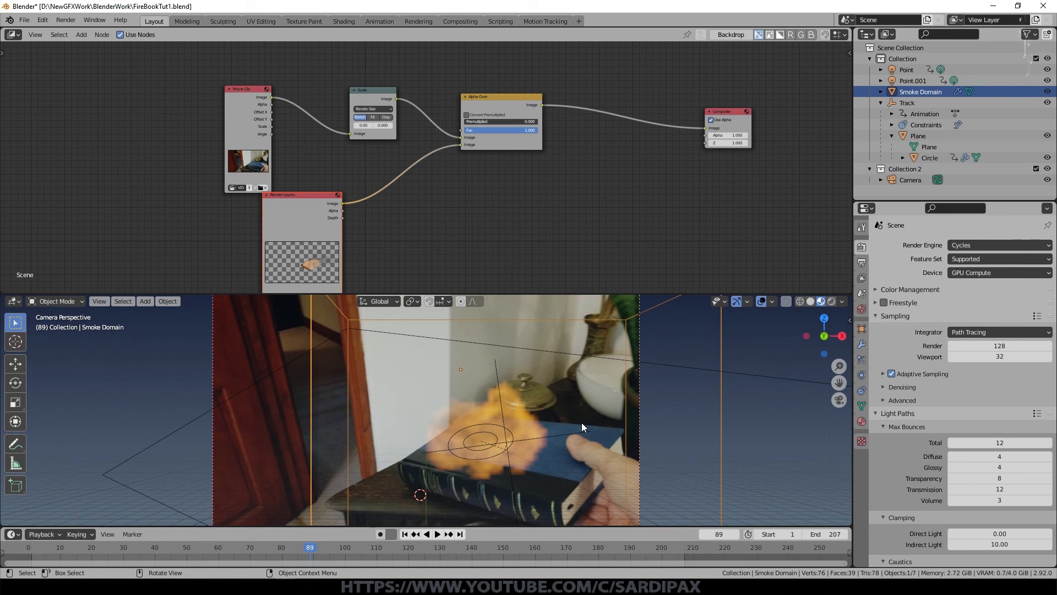
pyautogui.press('F12')
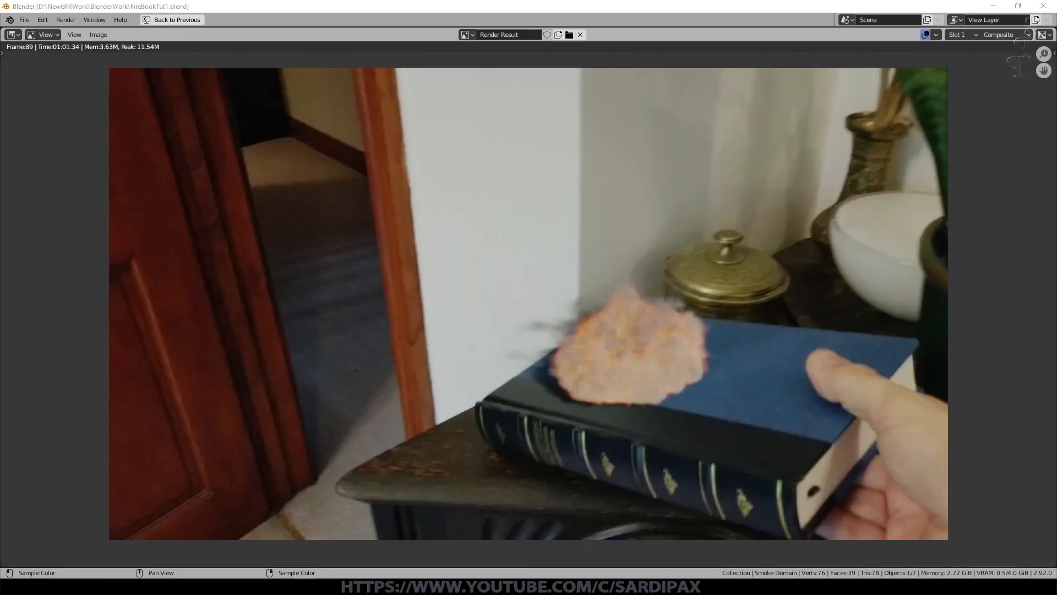